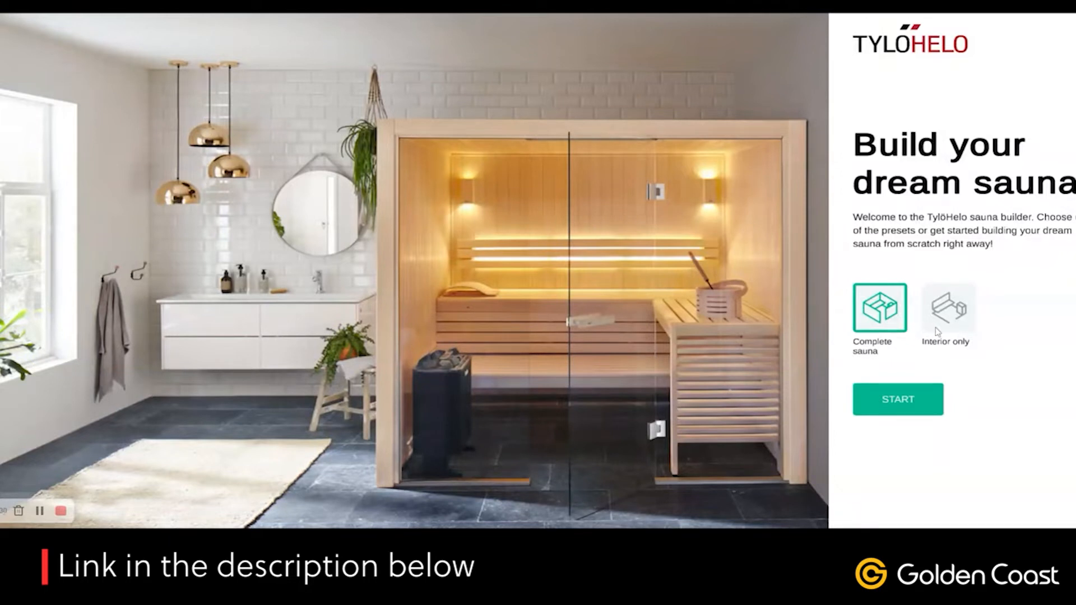
Choose the complete sauna option and start the sauna builder.
{"action": "left_click", "coordinate": [956, 320]}
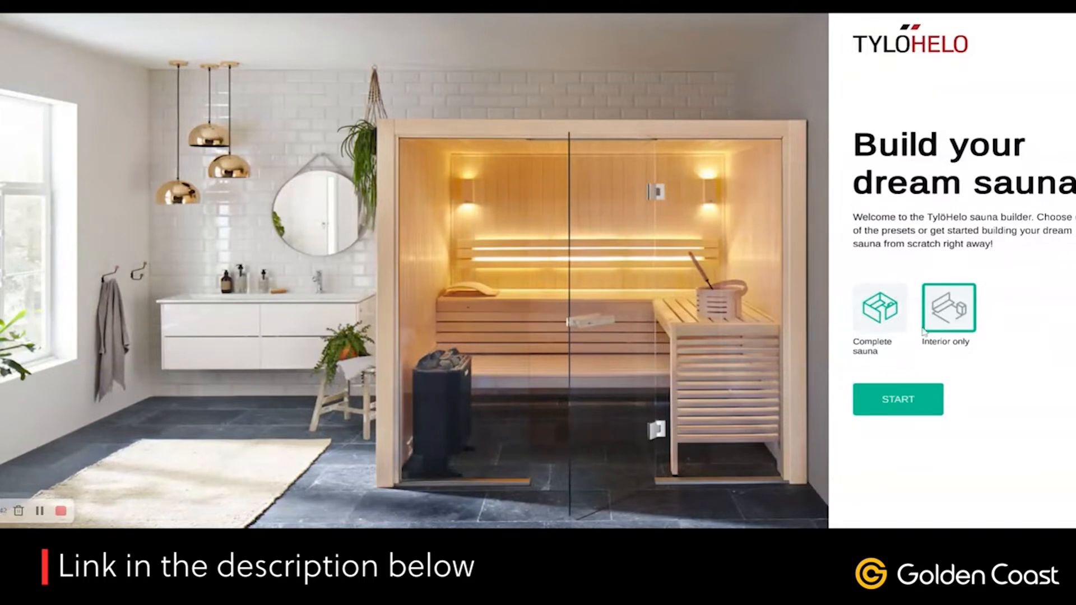
{"action": "left_click", "coordinate": [891, 323]}
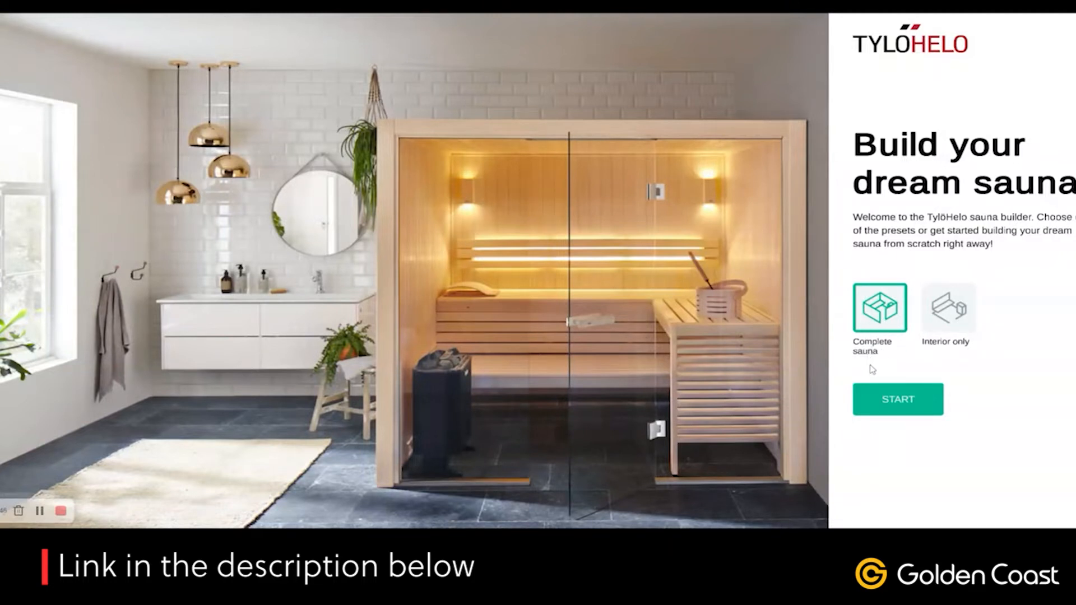
{"action": "left_click", "coordinate": [890, 399]}
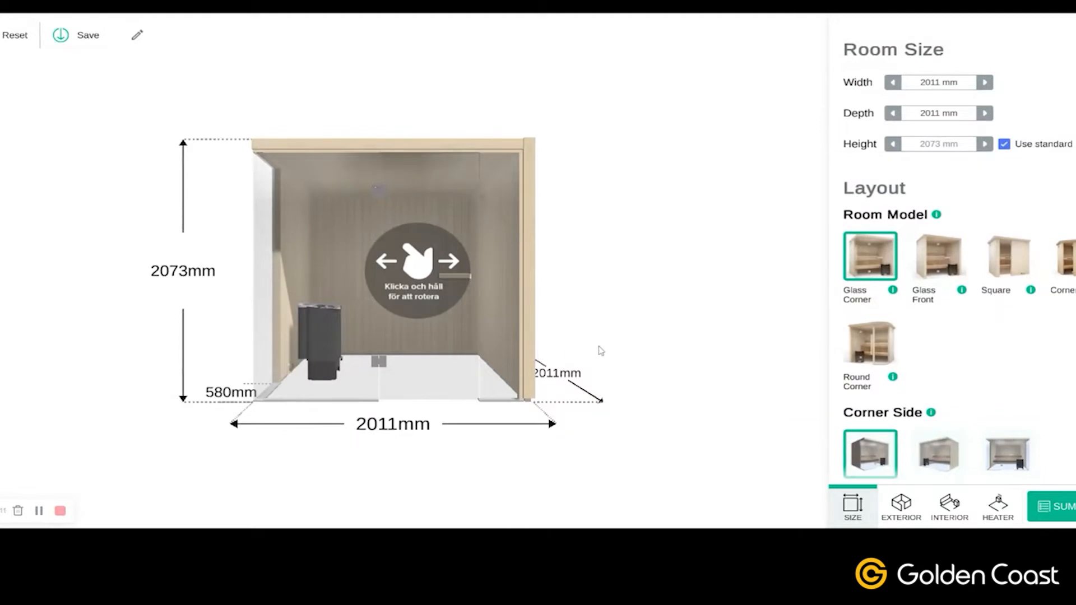
Examine the default glass corner sauna from different angles, including a close view of its interior.
{"action": "left_click_drag", "start_coordinate": [637, 334], "coordinate": [575, 335]}
{"action": "left_click_drag", "start_coordinate": [671, 298], "coordinate": [387, 325]}
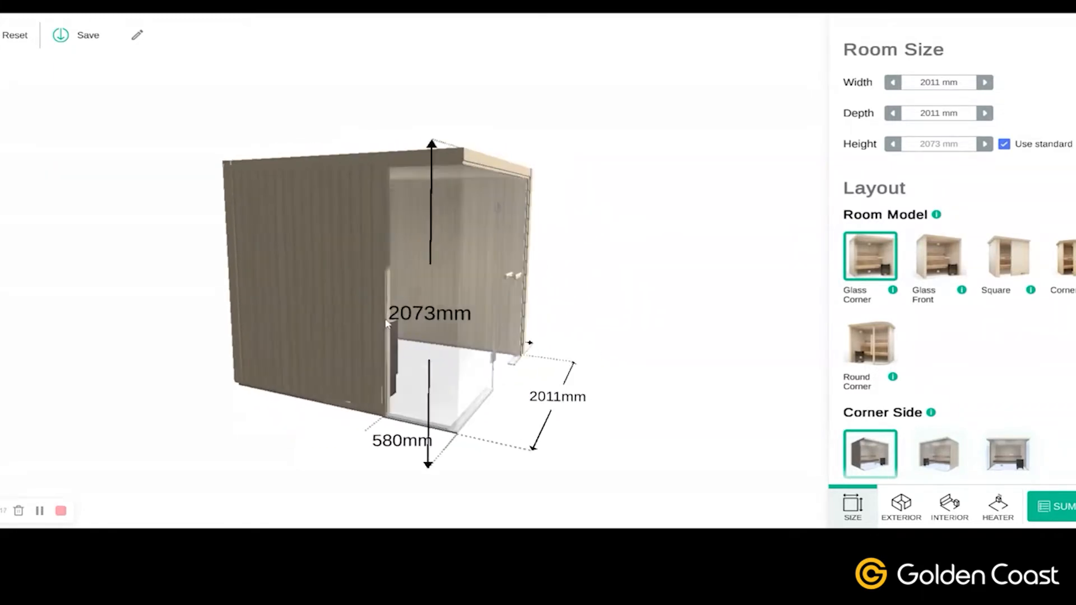
{"action": "left_click_drag", "start_coordinate": [588, 330], "coordinate": [544, 326]}
{"action": "scroll", "coordinate": [545, 326], "scroll_direction": "up", "scroll_amount": 10}
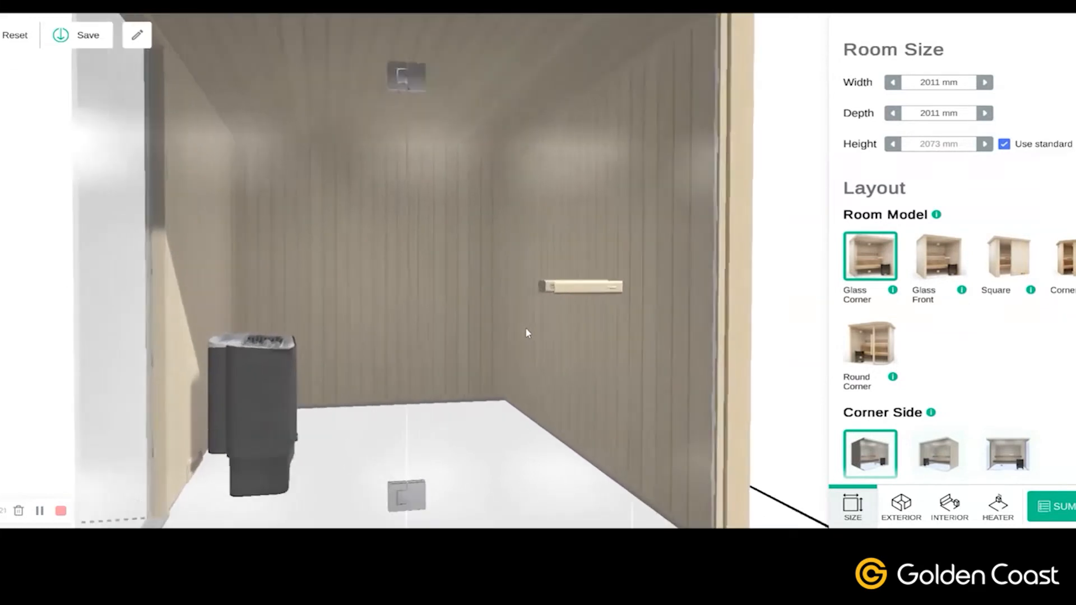
{"action": "scroll", "coordinate": [525, 333], "scroll_direction": "up", "scroll_amount": 4}
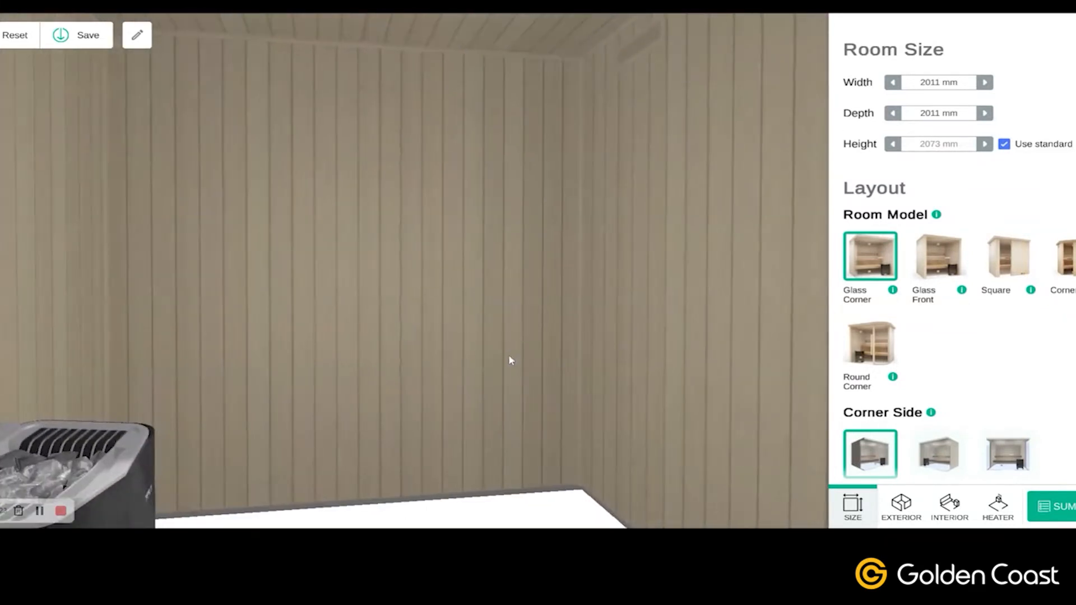
{"action": "scroll", "coordinate": [505, 357], "scroll_direction": "down", "scroll_amount": 15}
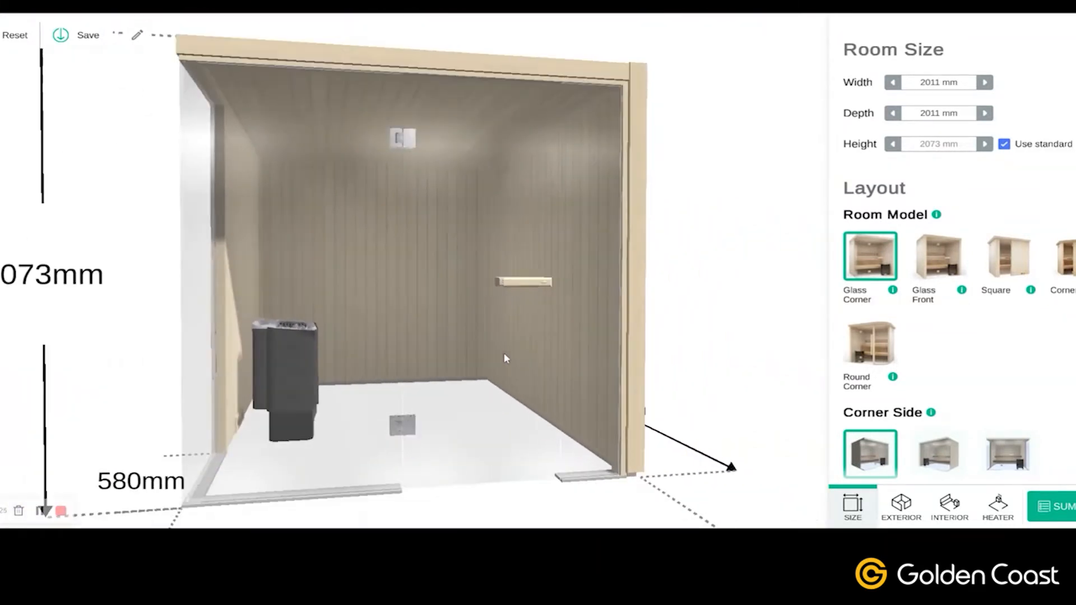
{"action": "scroll", "coordinate": [503, 352], "scroll_direction": "down", "scroll_amount": 8}
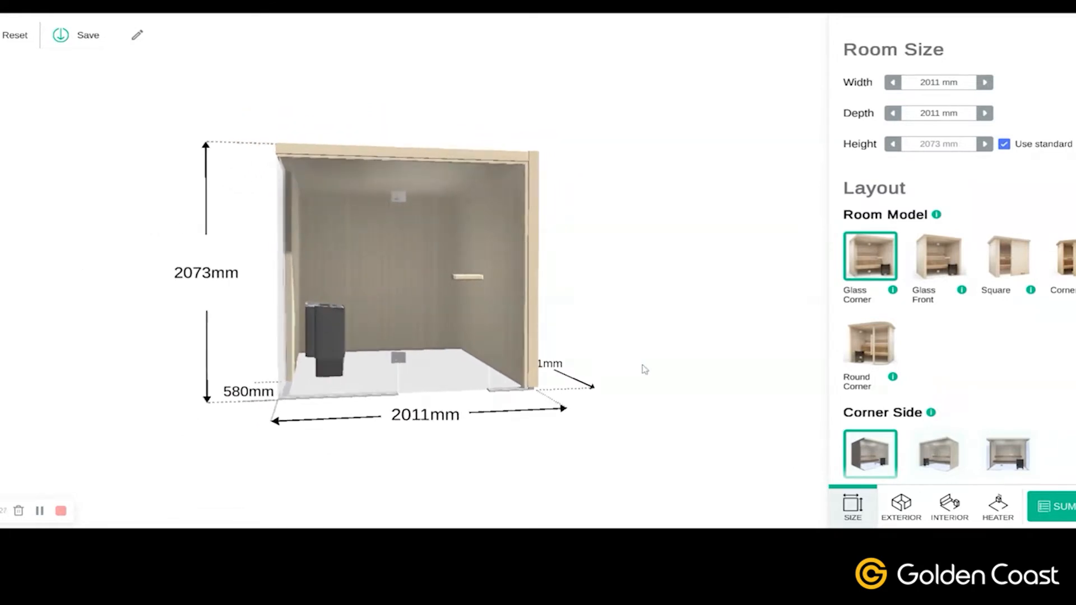
{"action": "left_click_drag", "start_coordinate": [644, 359], "coordinate": [663, 282]}
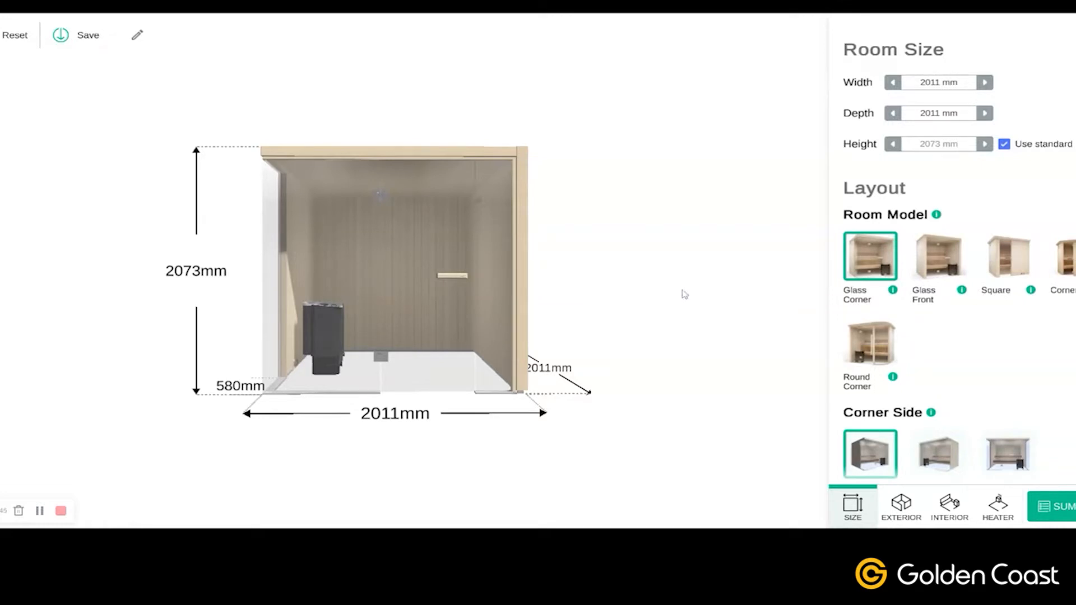
Reduce the room's width to 1159 mm.
{"action": "left_click", "coordinate": [892, 84]}
{"action": "left_click", "coordinate": [889, 86]}
{"action": "left_click", "coordinate": [890, 85]}
{"action": "left_click", "coordinate": [890, 86]}
{"action": "left_click", "coordinate": [890, 86]}
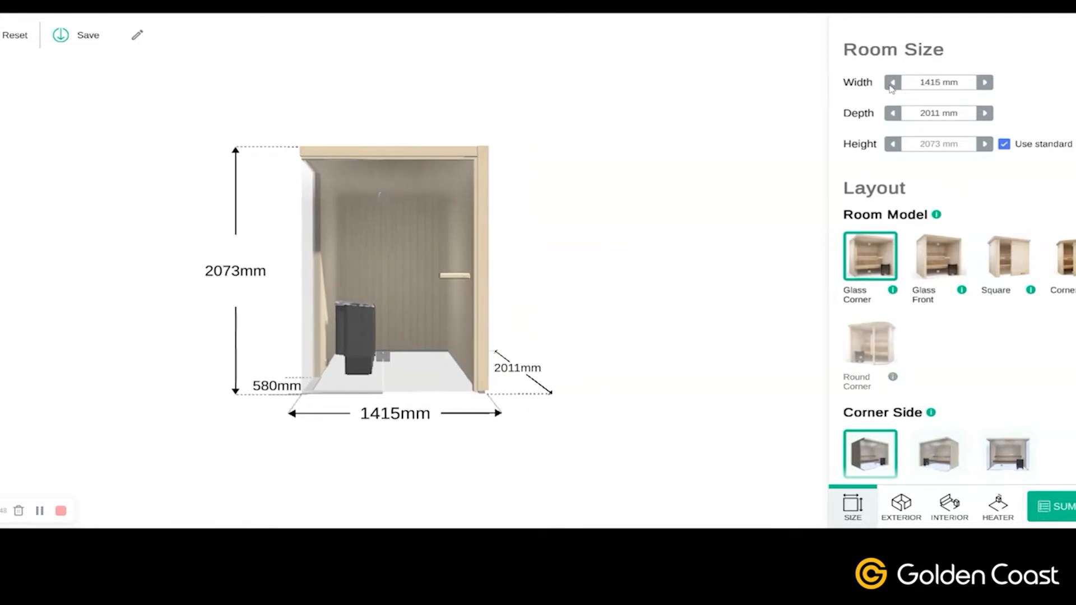
{"action": "left_click", "coordinate": [890, 85]}
{"action": "left_click", "coordinate": [890, 86]}
{"action": "left_click", "coordinate": [890, 85]}
Reduce the room's depth to 1159 mm and view the resulting small sauna at an angle.
{"action": "left_click", "coordinate": [892, 115]}
{"action": "left_click", "coordinate": [892, 115]}
{"action": "left_click", "coordinate": [892, 115]}
{"action": "left_click", "coordinate": [892, 114]}
{"action": "left_click", "coordinate": [892, 114]}
{"action": "left_click", "coordinate": [893, 114]}
{"action": "left_click", "coordinate": [892, 114]}
{"action": "left_click", "coordinate": [893, 114]}
{"action": "left_click", "coordinate": [892, 114]}
{"action": "left_click", "coordinate": [892, 114]}
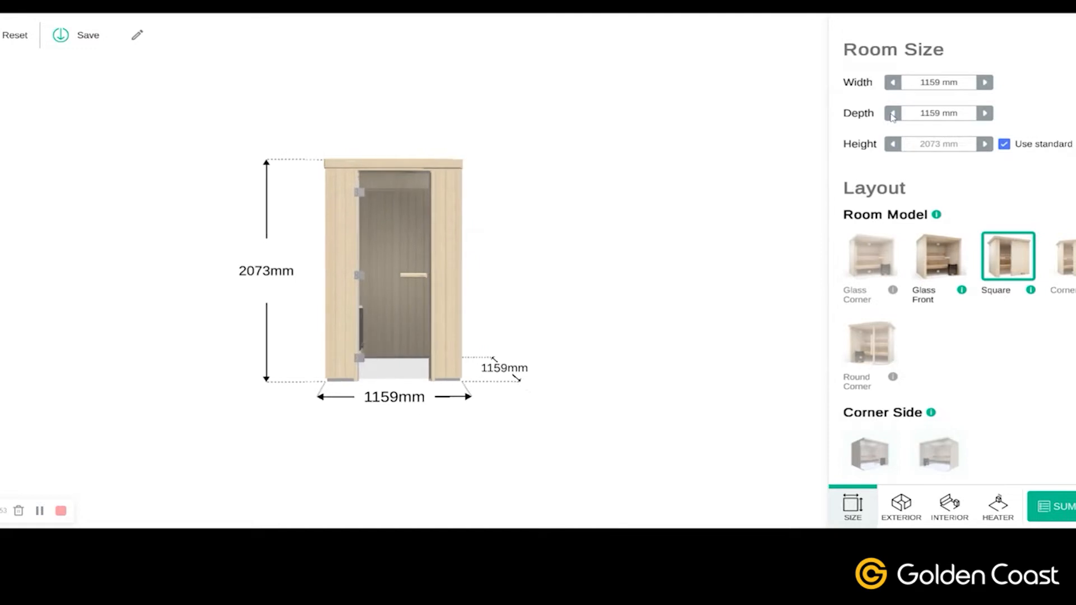
{"action": "left_click_drag", "start_coordinate": [752, 187], "coordinate": [639, 211]}
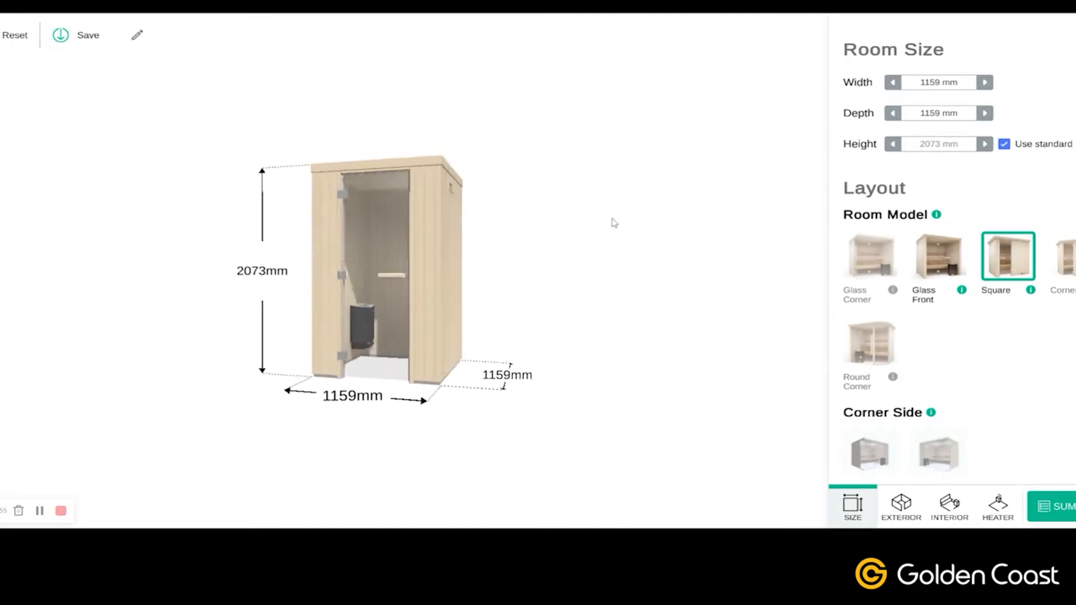
Increase the room's width to 1755 mm and its depth to 1415 mm.
{"action": "left_click", "coordinate": [981, 85]}
{"action": "left_click", "coordinate": [981, 85]}
{"action": "left_click", "coordinate": [981, 86]}
{"action": "left_click", "coordinate": [981, 86]}
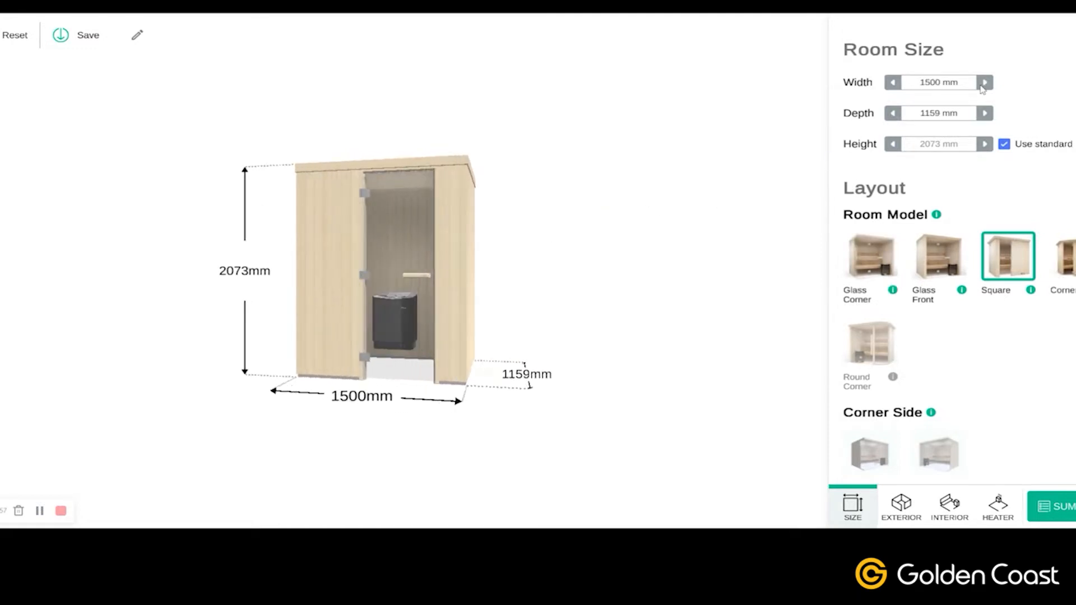
{"action": "left_click", "coordinate": [982, 86]}
{"action": "left_click", "coordinate": [981, 86]}
{"action": "left_click", "coordinate": [981, 87]}
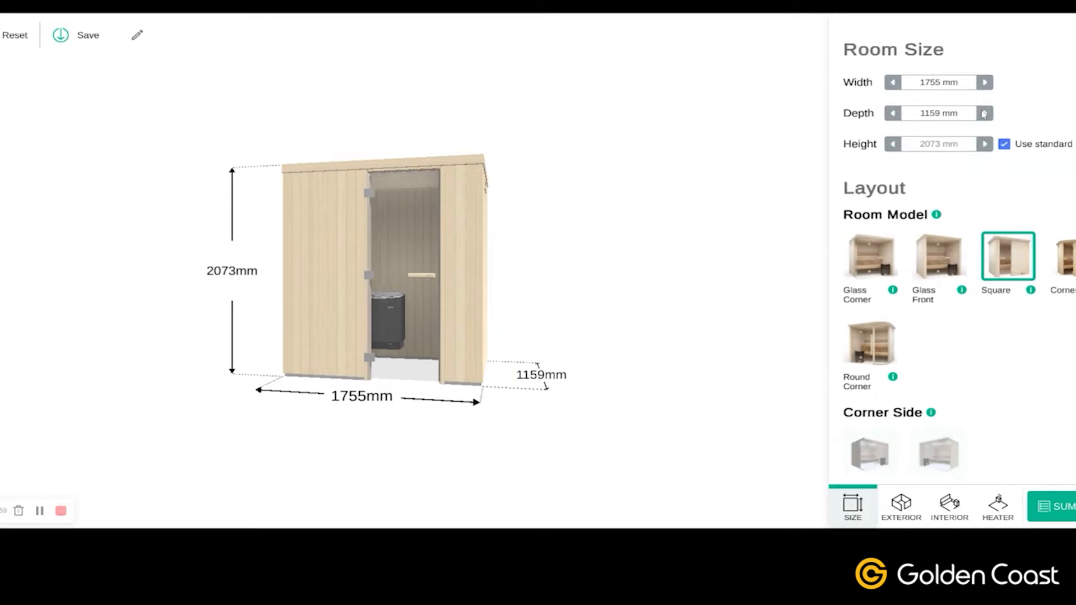
{"action": "left_click", "coordinate": [984, 113]}
{"action": "left_click", "coordinate": [983, 113]}
{"action": "left_click", "coordinate": [984, 113]}
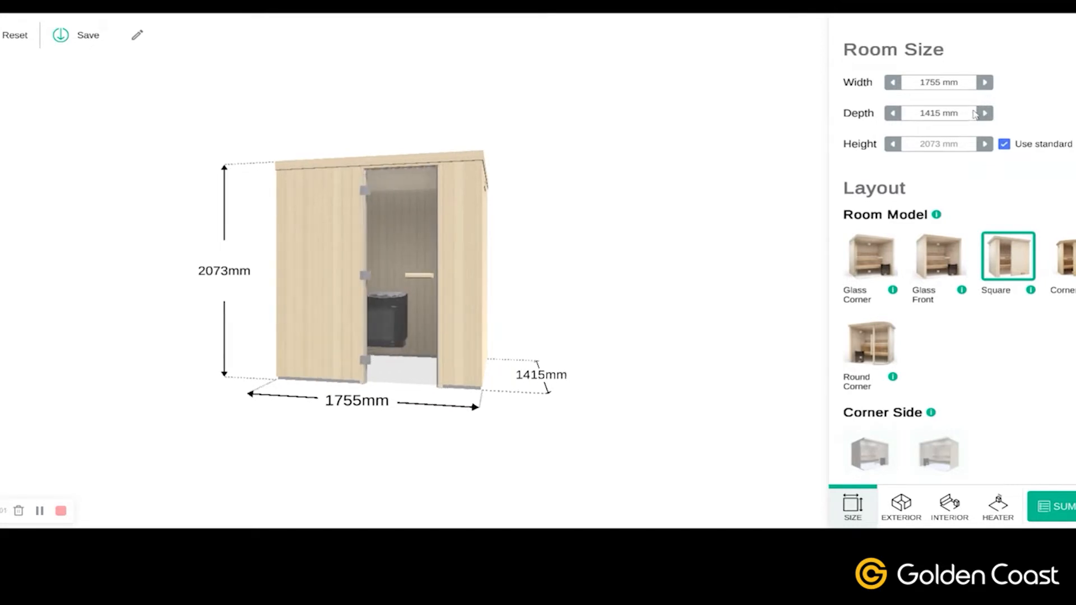
Set the room's width to 2011 mm and its depth to 1330 mm.
{"action": "left_click", "coordinate": [986, 84]}
{"action": "left_click", "coordinate": [985, 84]}
{"action": "left_click", "coordinate": [985, 84]}
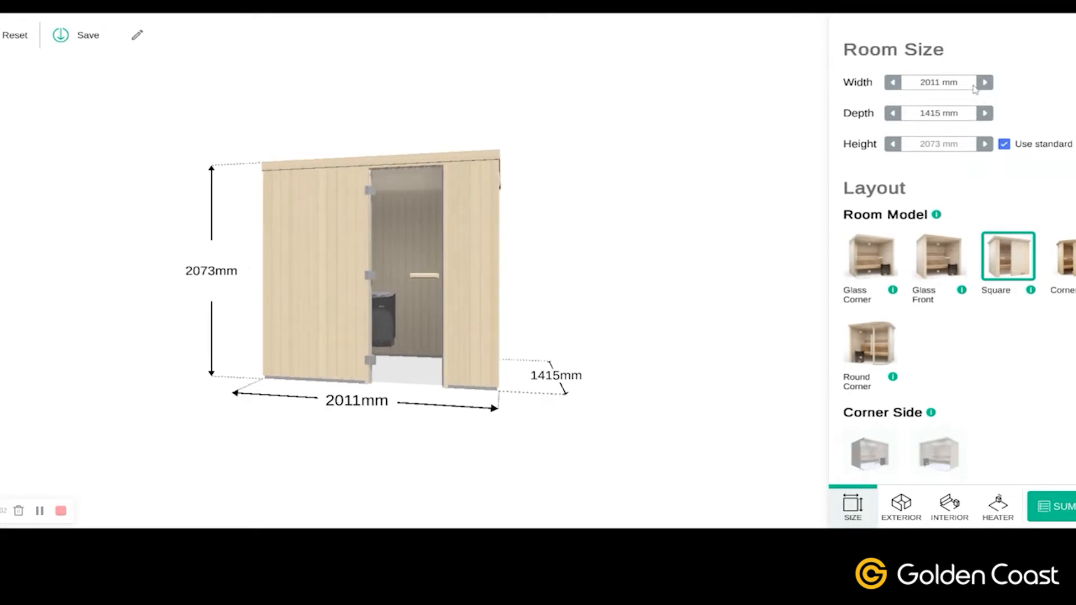
{"action": "left_click", "coordinate": [893, 114]}
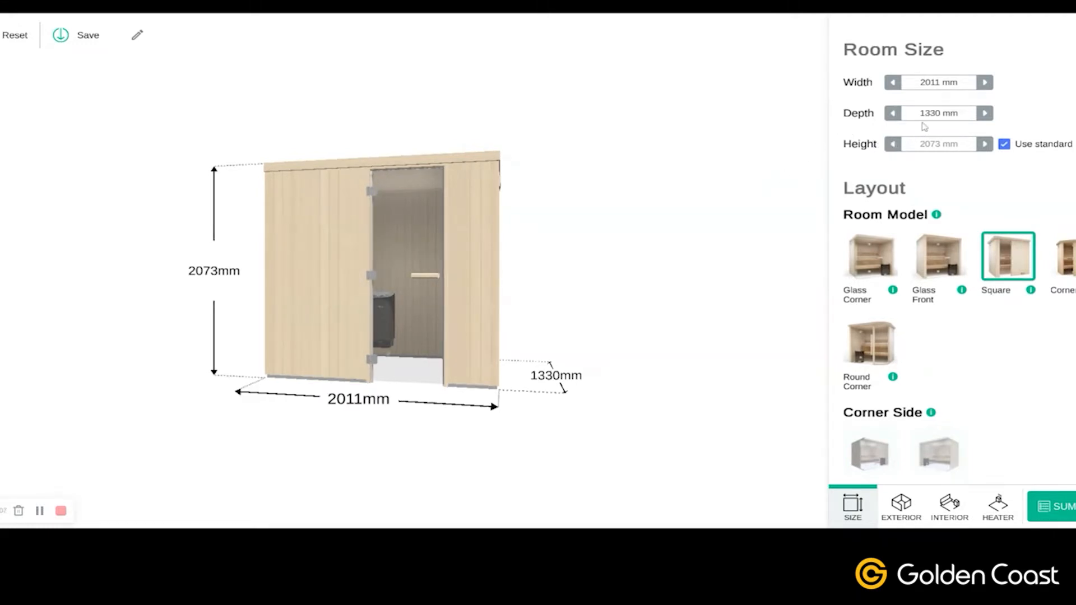
Try a narrower room width of 1841 mm, and finally set the width to 2181 mm.
{"action": "left_click", "coordinate": [893, 83]}
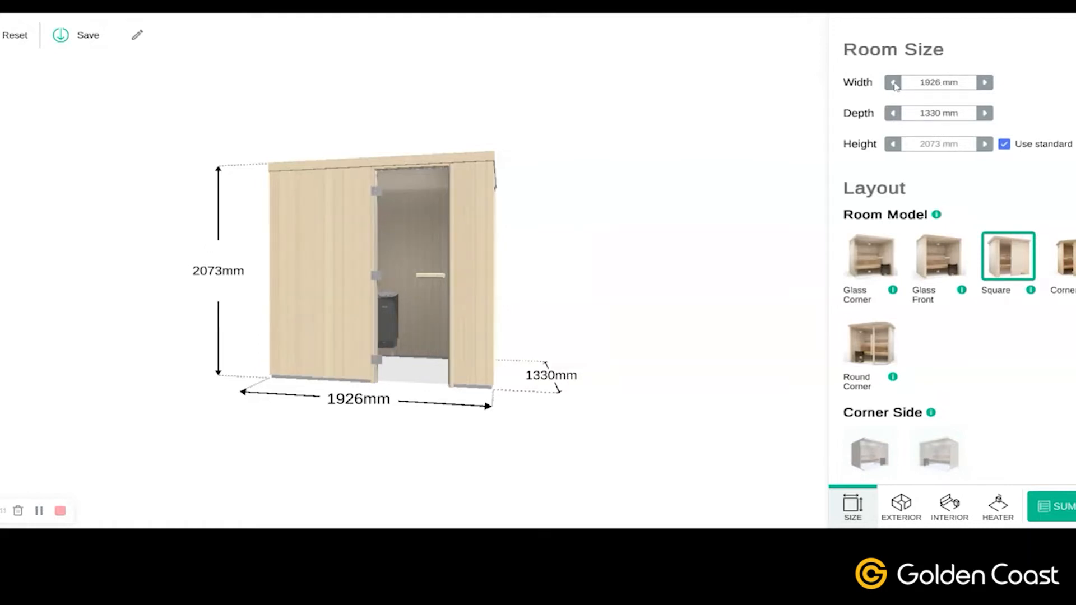
{"action": "left_click", "coordinate": [894, 83]}
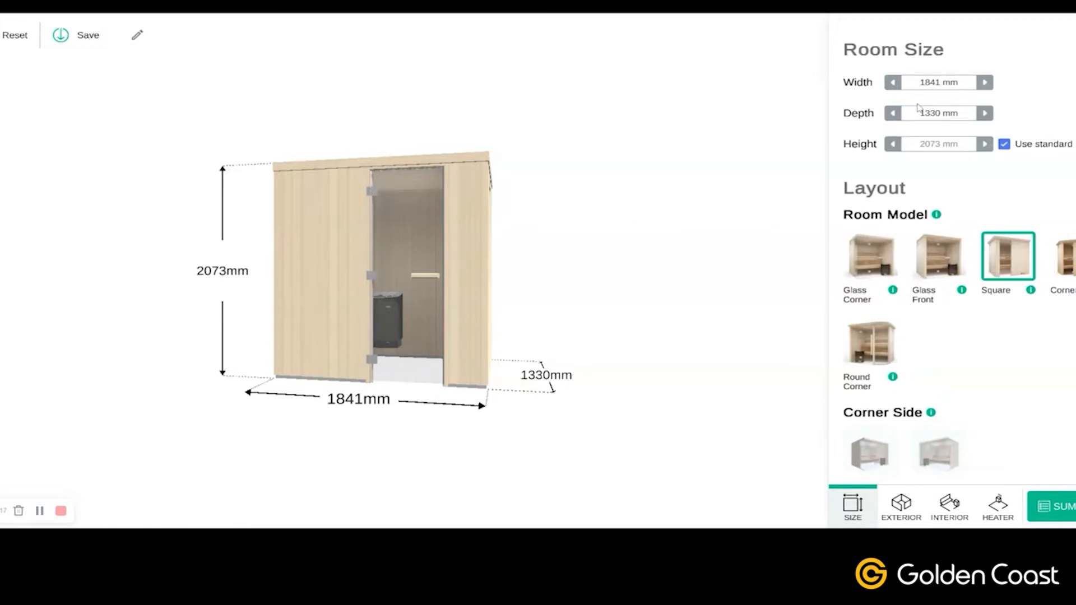
{"action": "left_click", "coordinate": [987, 83]}
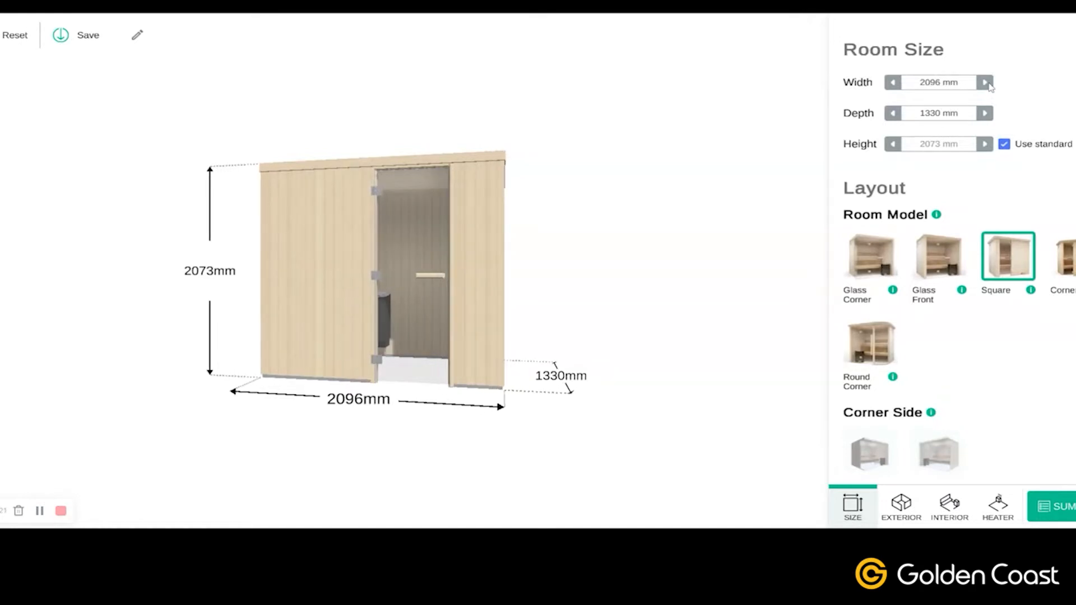
{"action": "left_click", "coordinate": [988, 84]}
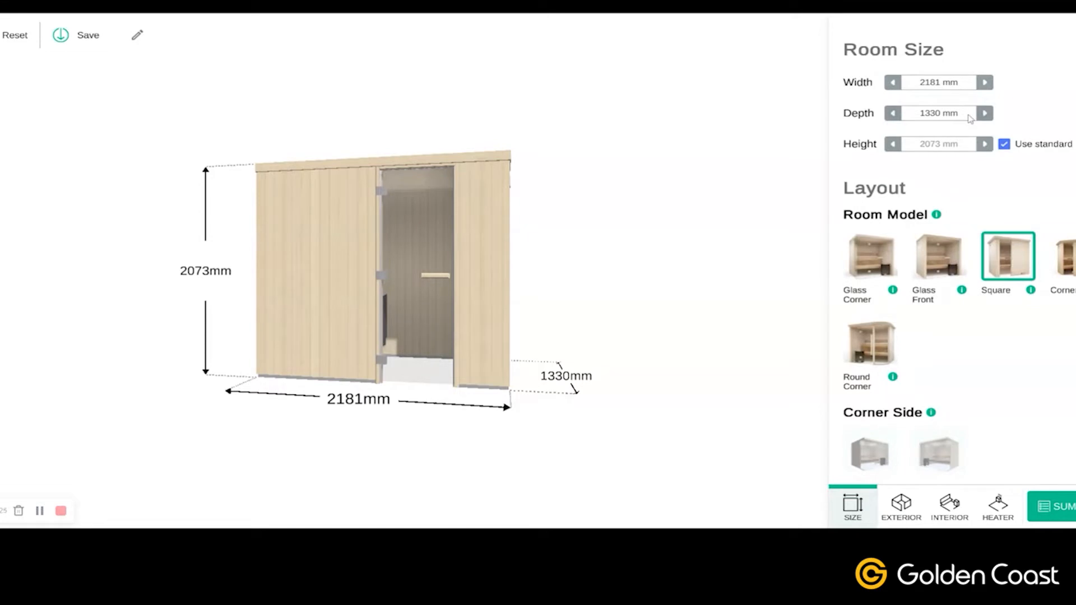
Increase the room's depth to 2011 mm.
{"action": "left_click", "coordinate": [985, 113]}
{"action": "left_click", "coordinate": [985, 114]}
{"action": "left_click", "coordinate": [984, 114]}
{"action": "left_click", "coordinate": [985, 114]}
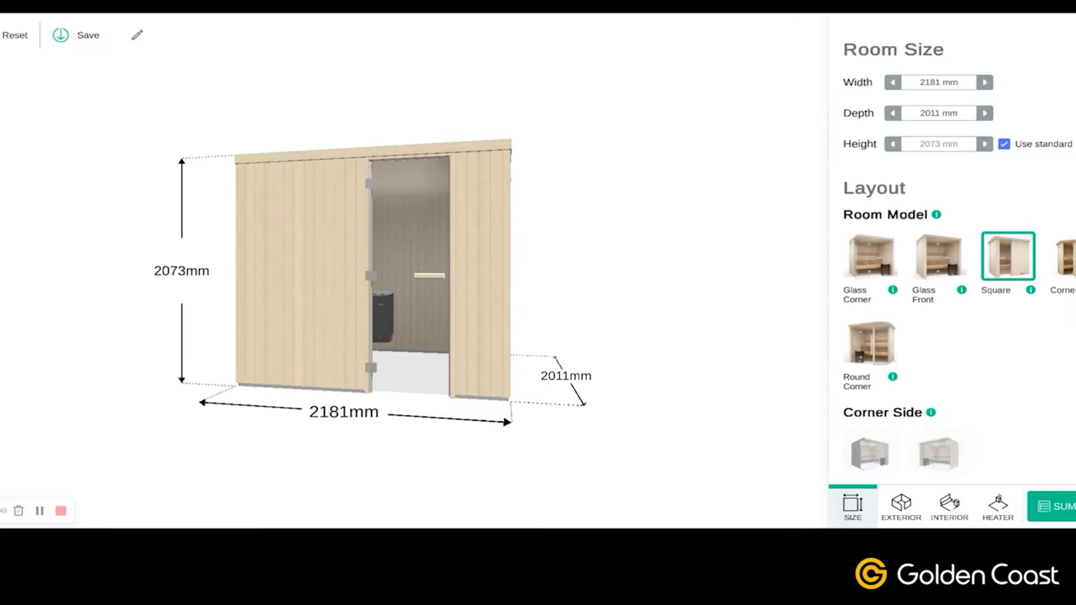
Turn off the standard room height and raise the height to 2466 mm.
{"action": "left_click", "coordinate": [1004, 145]}
{"action": "left_click", "coordinate": [894, 145]}
{"action": "left_click", "coordinate": [894, 144]}
{"action": "left_click", "coordinate": [983, 146]}
{"action": "left_click", "coordinate": [983, 147]}
{"action": "left_click", "coordinate": [984, 147]}
{"action": "left_click", "coordinate": [985, 146]}
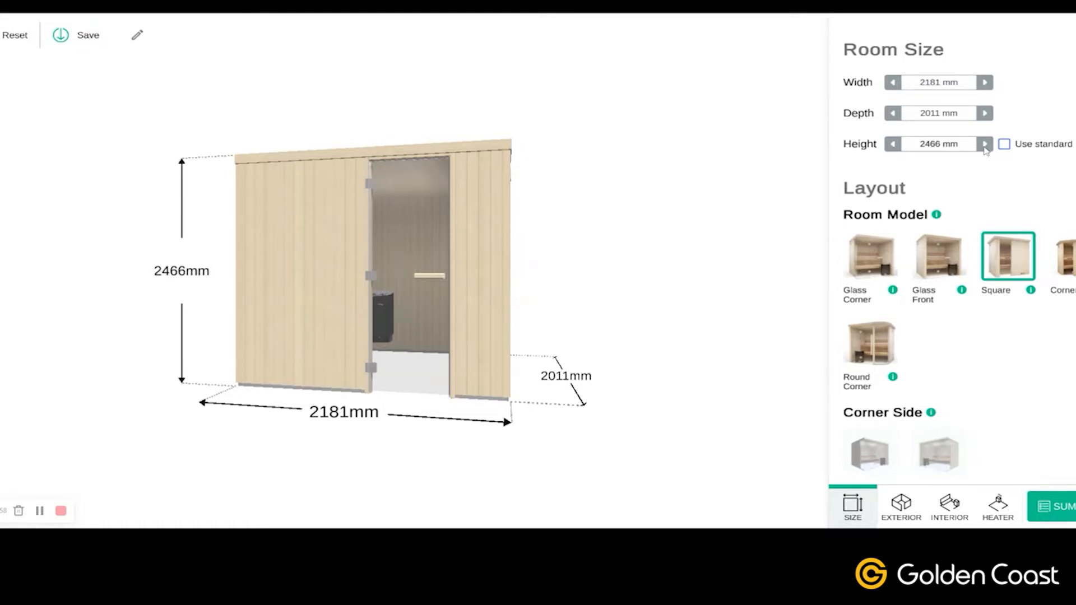
Lower the room's custom height to 1973 mm.
{"action": "left_click", "coordinate": [892, 146]}
{"action": "left_click", "coordinate": [892, 146]}
{"action": "left_click", "coordinate": [892, 145]}
{"action": "left_click", "coordinate": [892, 146]}
{"action": "left_click", "coordinate": [892, 145]}
{"action": "double_click", "coordinate": [931, 152]}
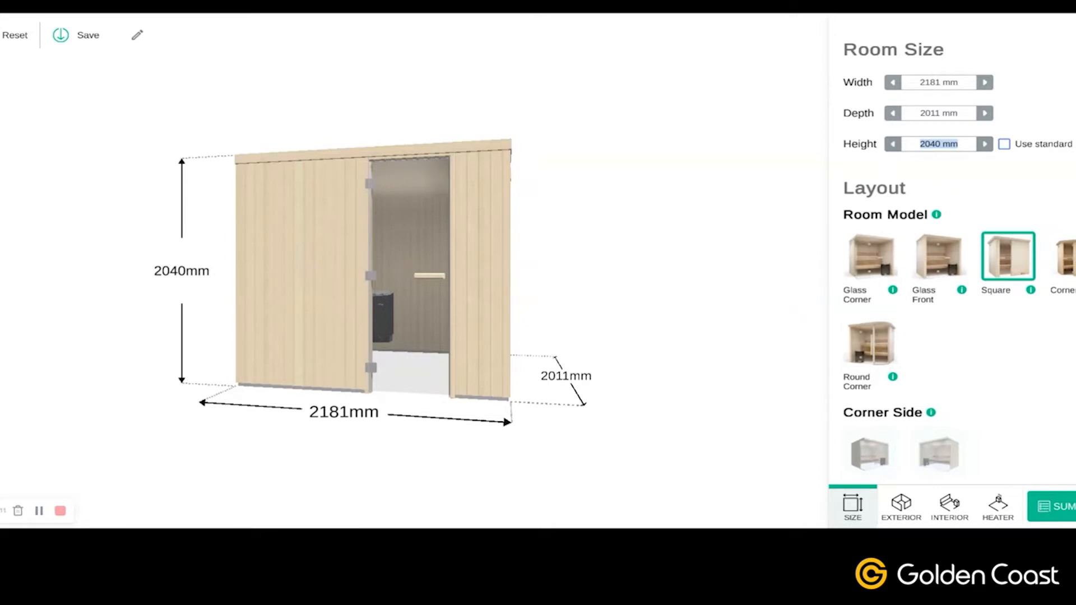
{"action": "type", "text": "2000"}
{"action": "key", "text": "Return"}
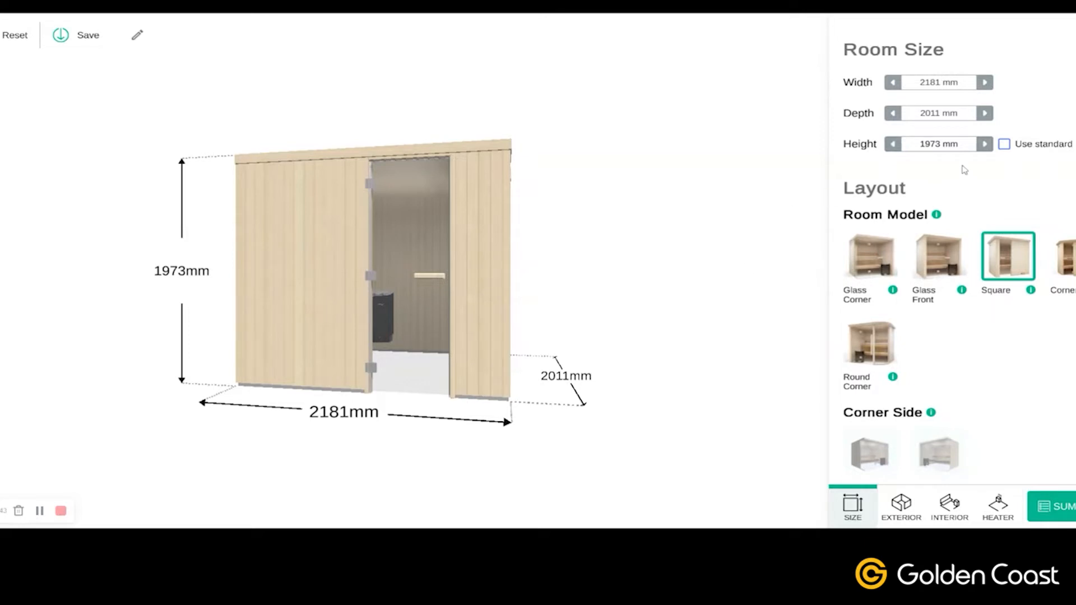
Restore the standard room height and acknowledge the height adjustment notice.
{"action": "left_click", "coordinate": [1004, 145]}
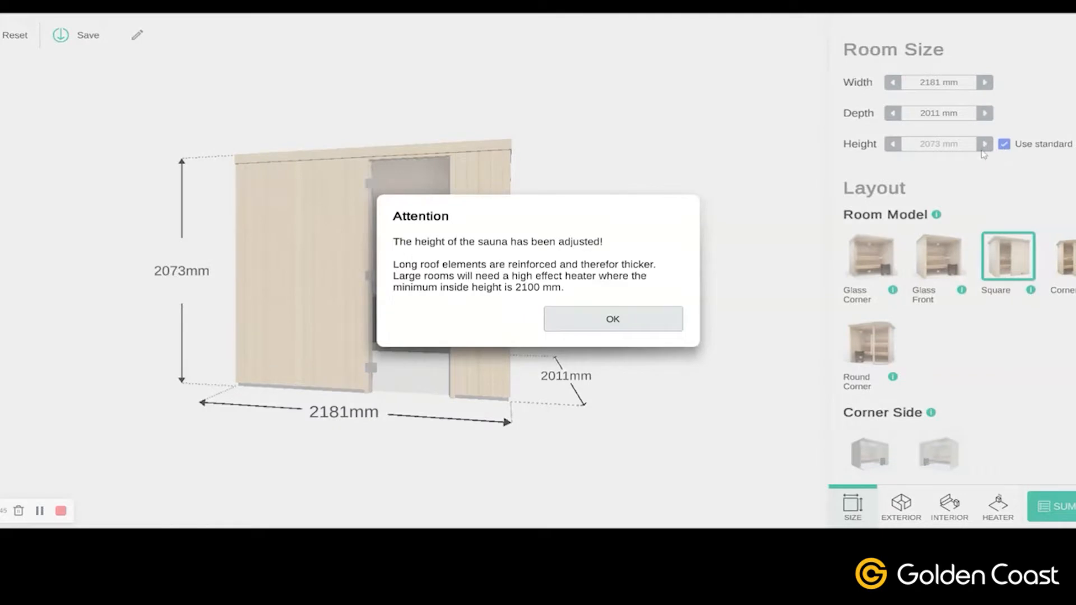
{"action": "left_click", "coordinate": [656, 311]}
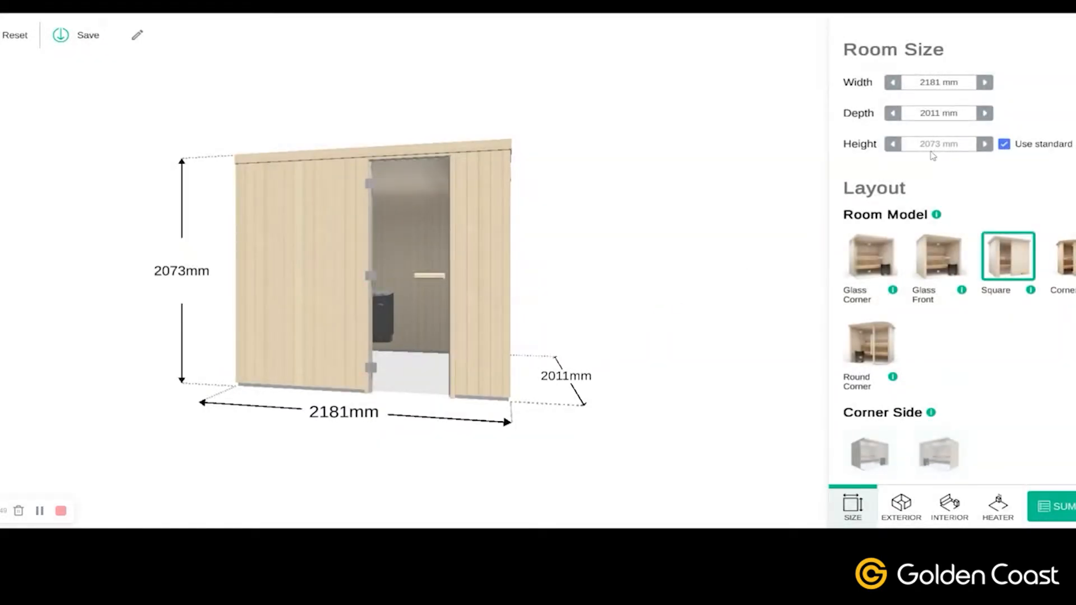
Switch the room model to Glass Corner and inspect the glazed corner from the side.
{"action": "scroll", "coordinate": [915, 206], "scroll_direction": "down", "scroll_amount": 1}
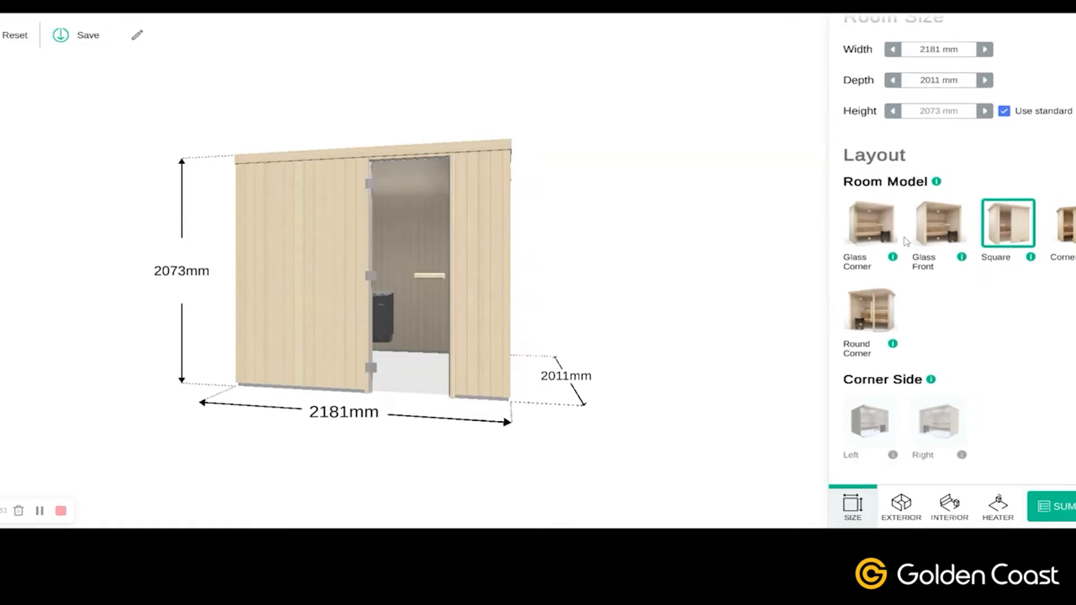
{"action": "left_click", "coordinate": [873, 235]}
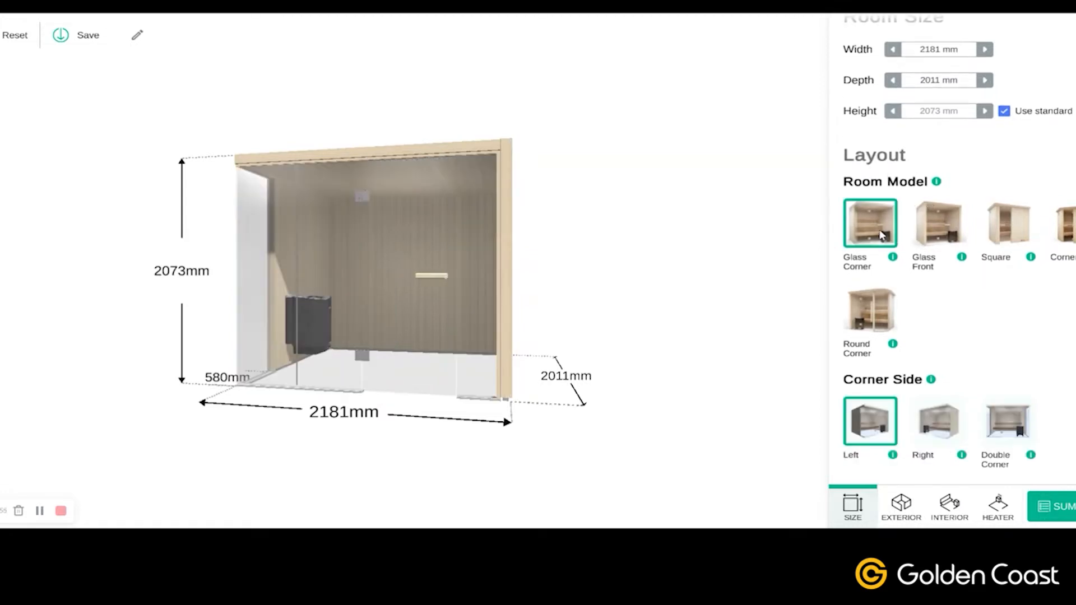
{"action": "left_click_drag", "start_coordinate": [389, 412], "coordinate": [532, 387]}
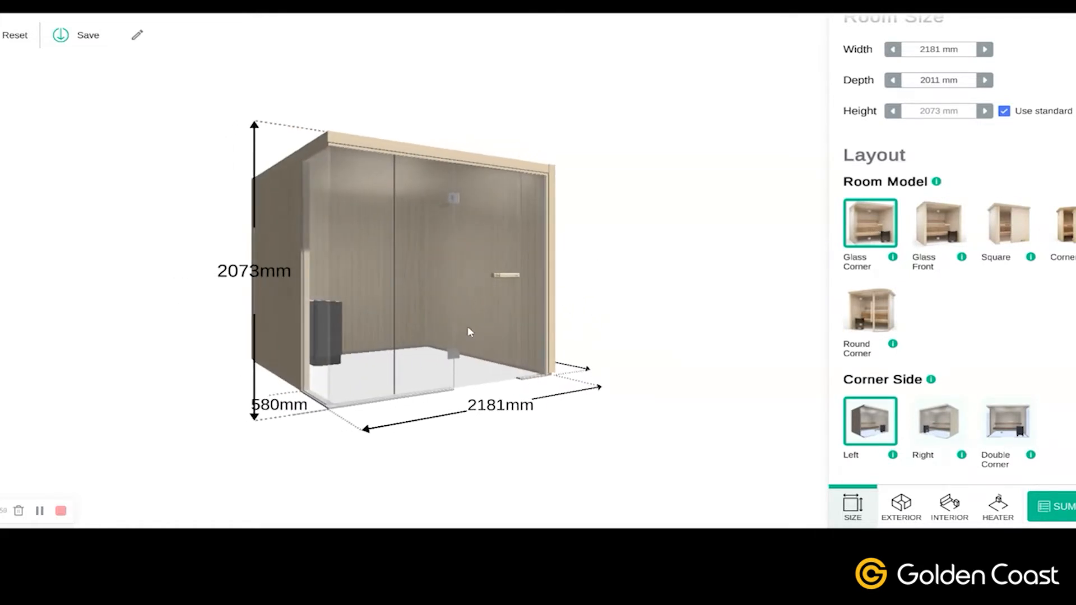
{"action": "left_click_drag", "start_coordinate": [382, 405], "coordinate": [459, 412]}
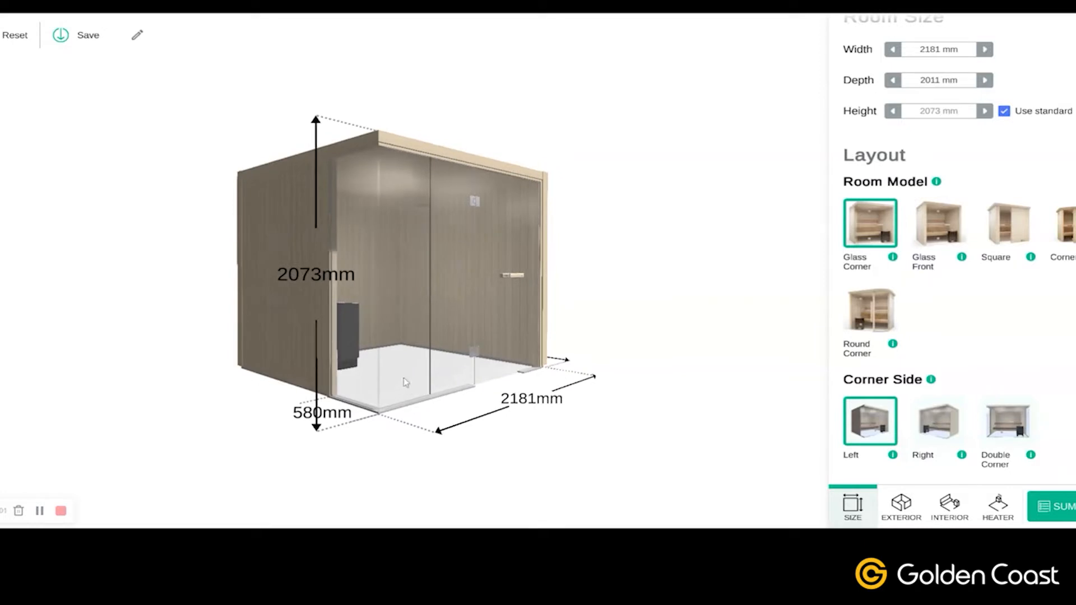
{"action": "left_click_drag", "start_coordinate": [375, 426], "coordinate": [452, 424]}
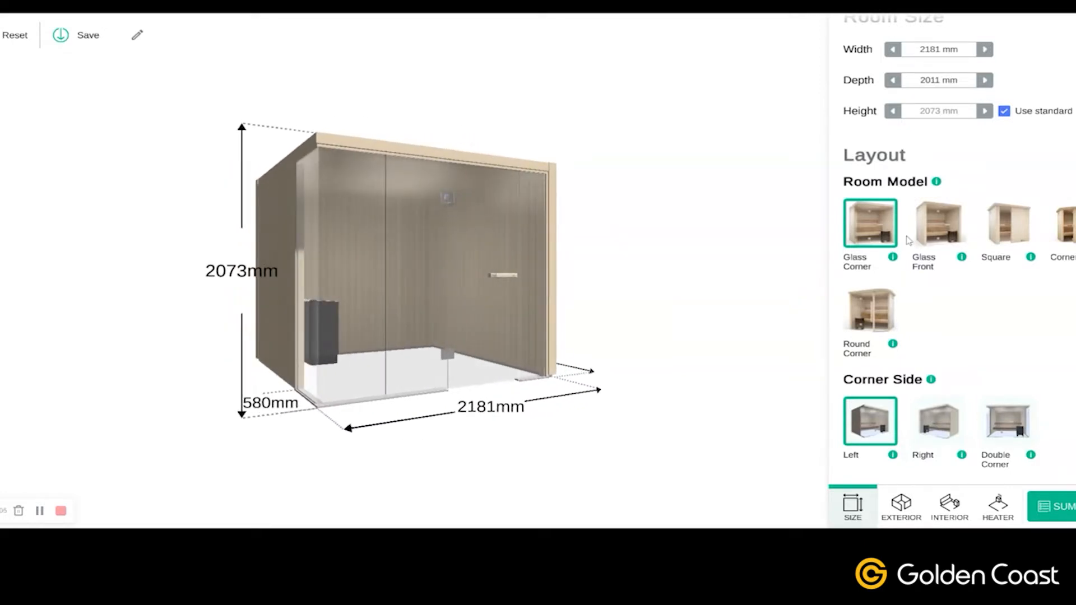
Preview the Glass Front room model, return the layout to the Square model and view it at an angle.
{"action": "left_click", "coordinate": [940, 223]}
{"action": "left_click_drag", "start_coordinate": [741, 321], "coordinate": [551, 337]}
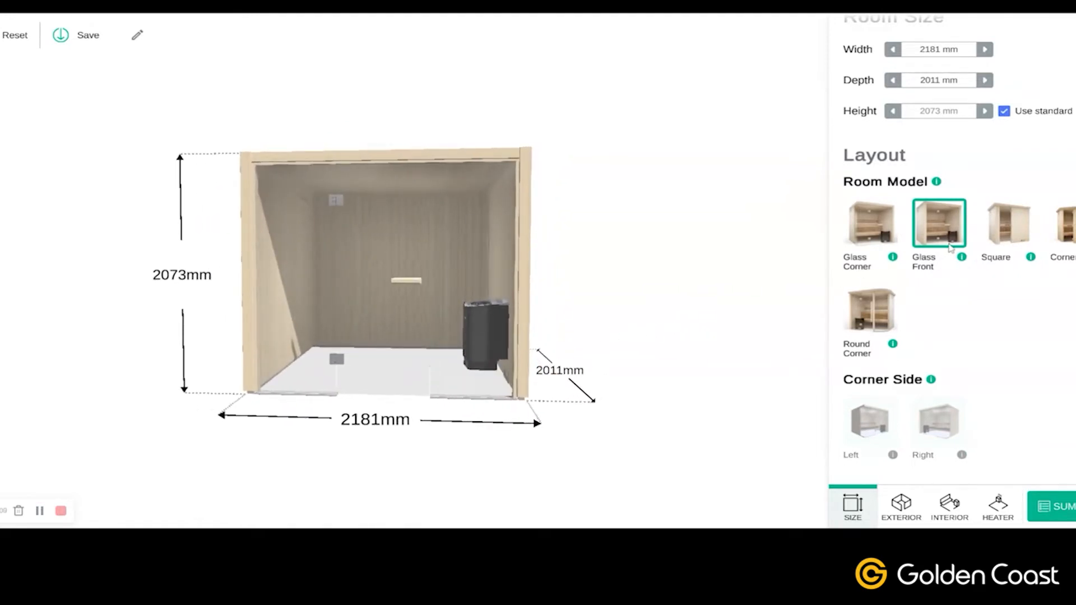
{"action": "left_click", "coordinate": [1001, 236]}
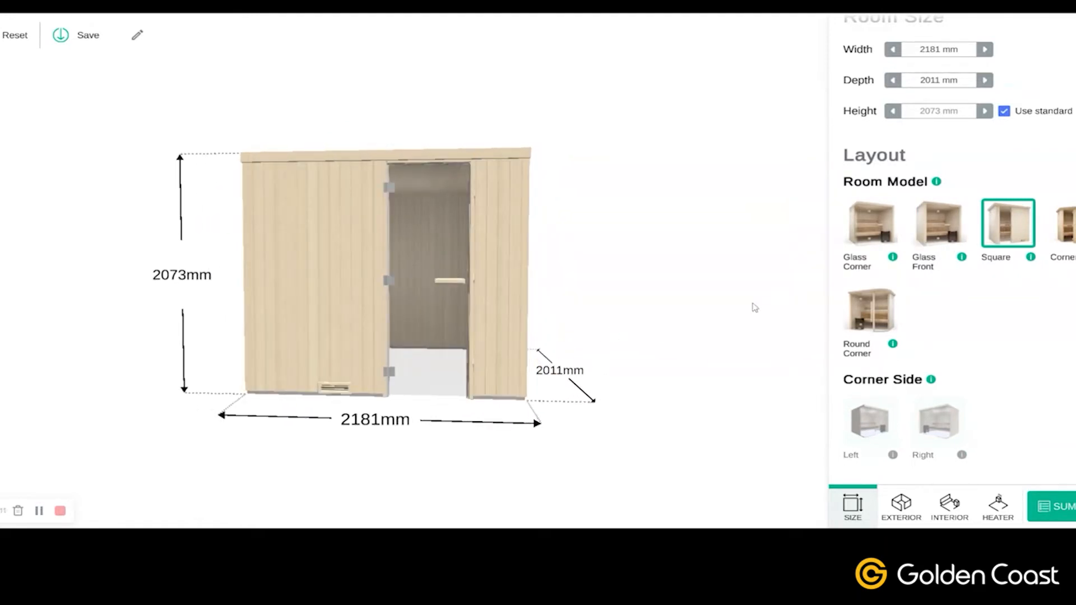
{"action": "left_click_drag", "start_coordinate": [695, 293], "coordinate": [557, 309]}
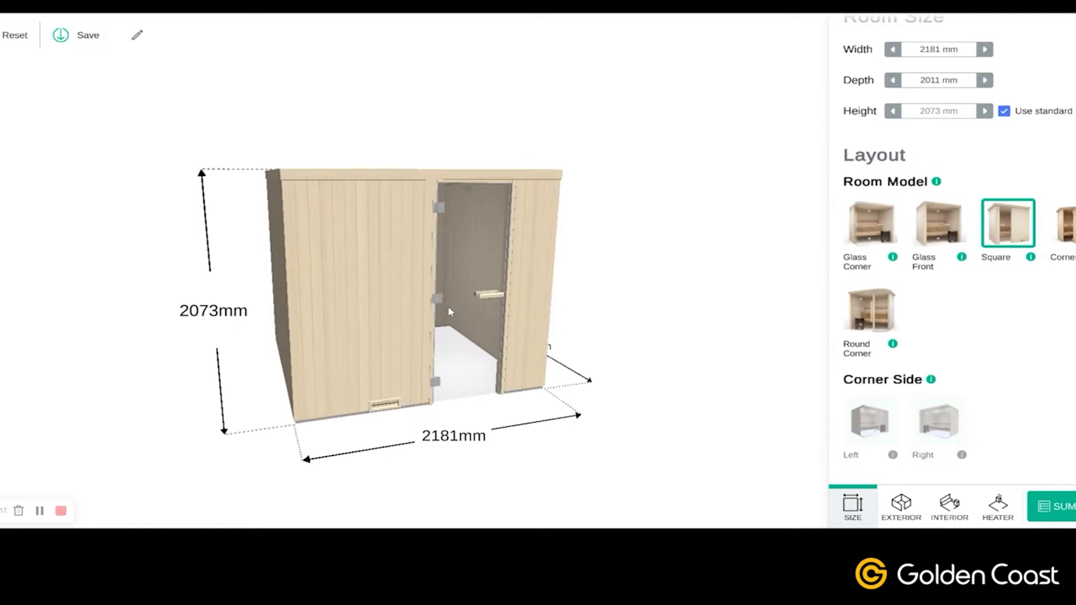
Preview the Corner room model and the Round Corner model with its Left, Right and Double Corner sides.
{"action": "left_click", "coordinate": [1056, 245]}
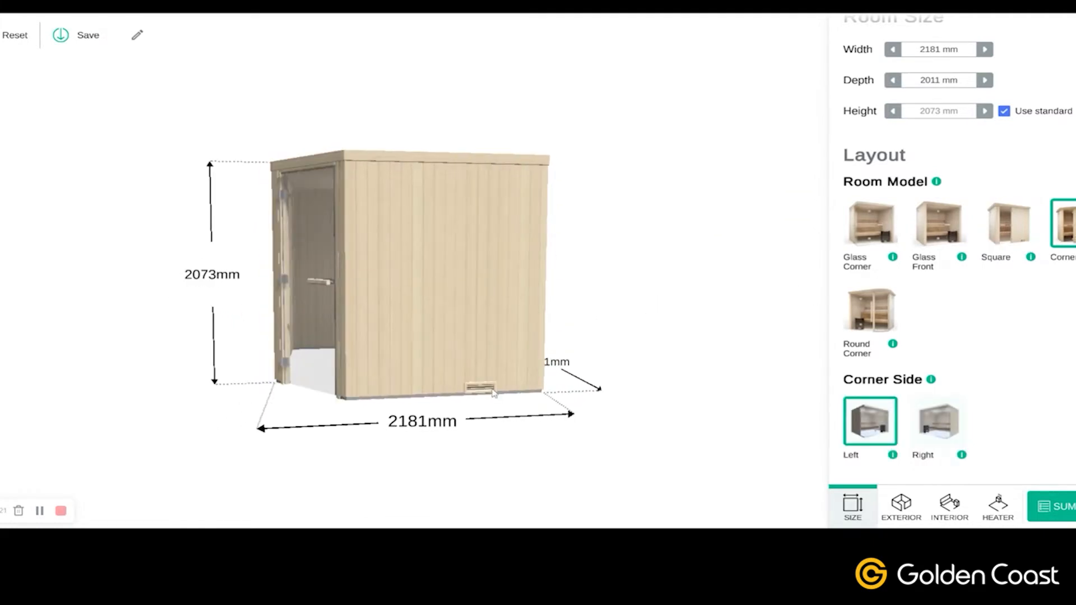
{"action": "left_click_drag", "start_coordinate": [369, 416], "coordinate": [393, 412]}
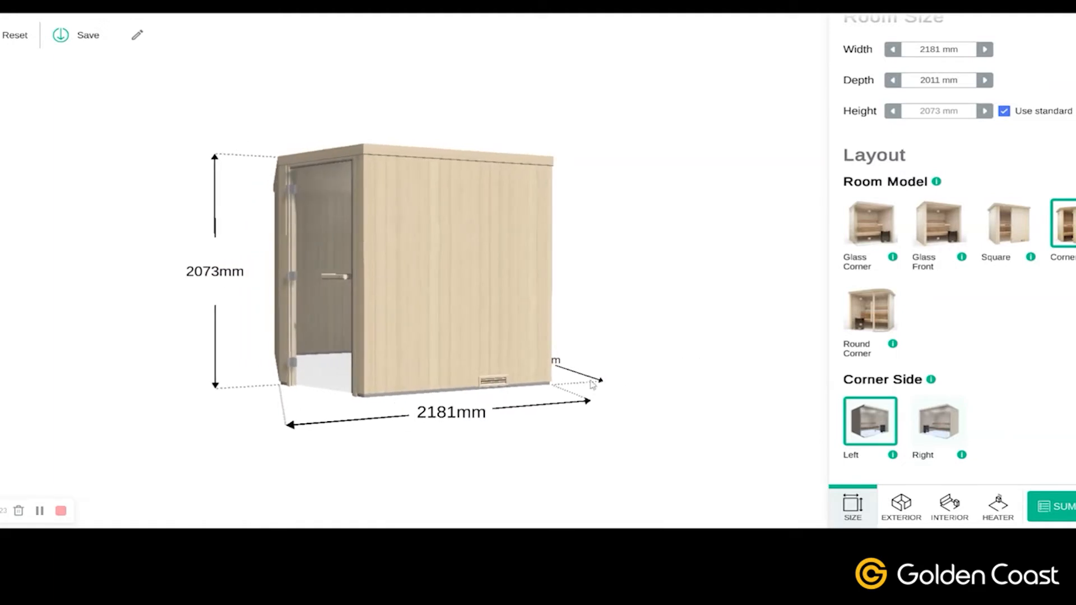
{"action": "left_click", "coordinate": [864, 318]}
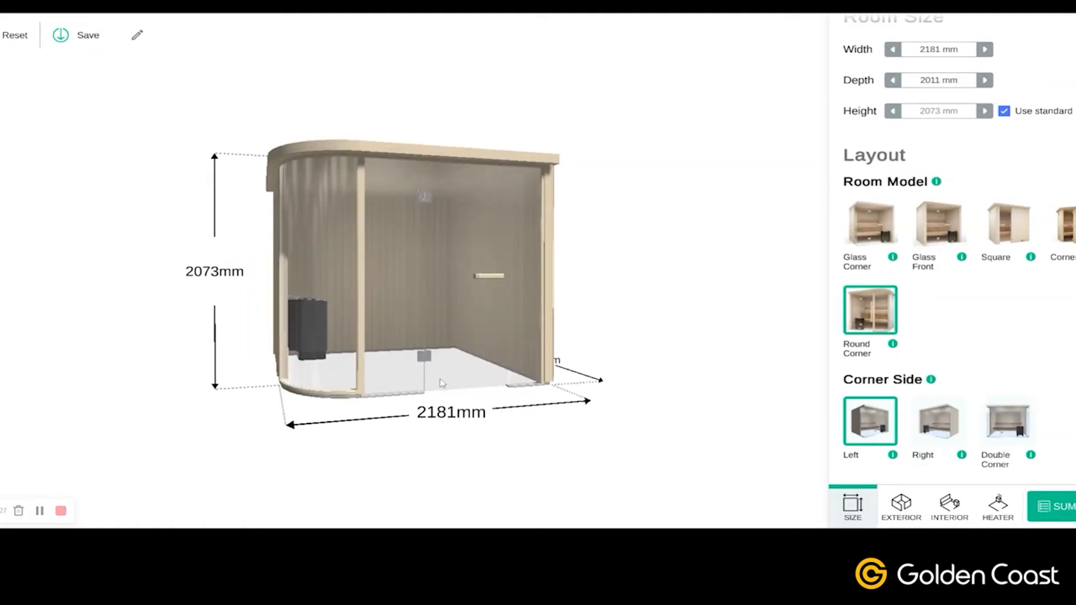
{"action": "left_click_drag", "start_coordinate": [337, 419], "coordinate": [387, 410]}
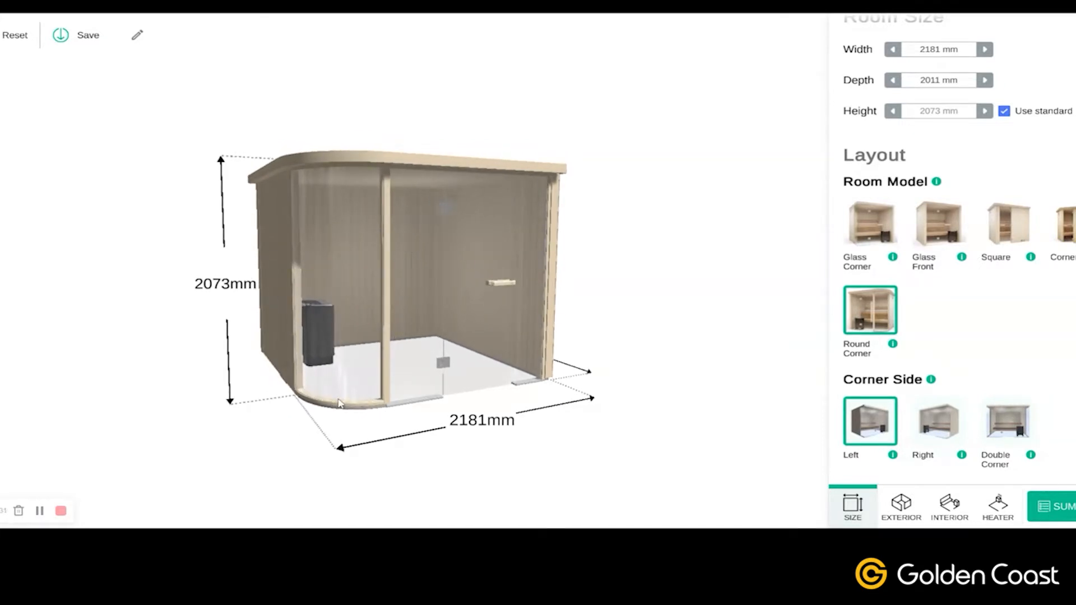
{"action": "left_click_drag", "start_coordinate": [751, 401], "coordinate": [507, 405]}
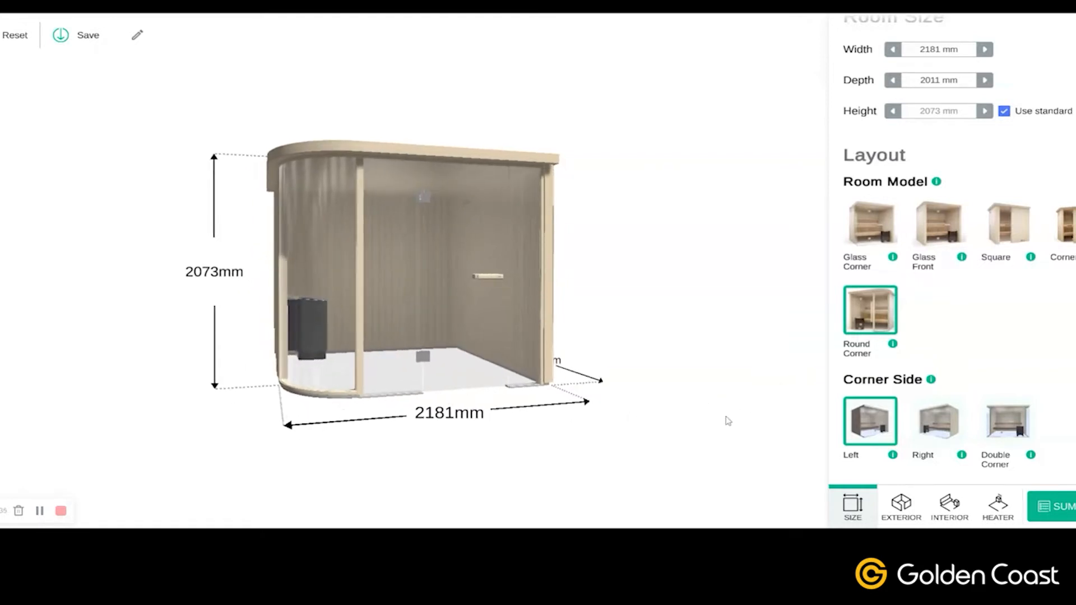
{"action": "left_click", "coordinate": [924, 426]}
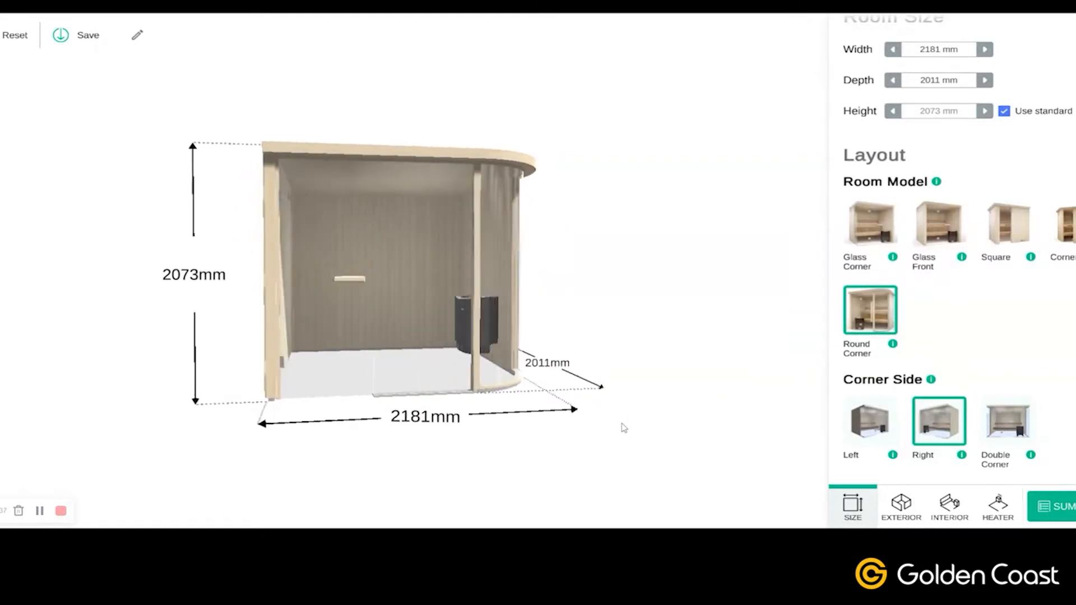
{"action": "left_click", "coordinate": [1003, 432]}
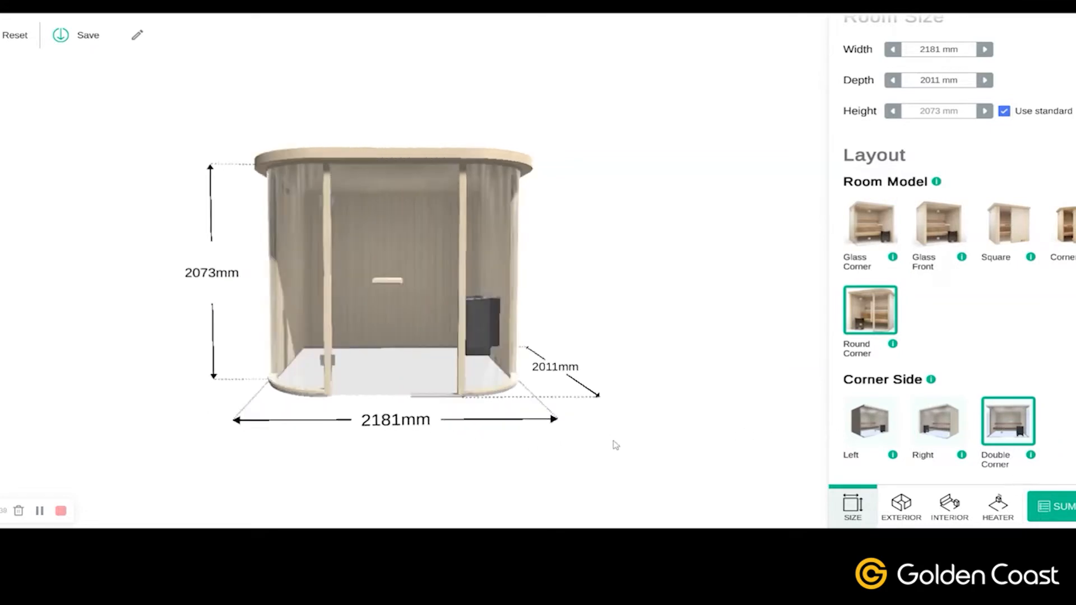
Switch the room model to Glass Corner, preview the Right and Double Corner sides, and set the corner side to Left.
{"action": "left_click", "coordinate": [884, 234]}
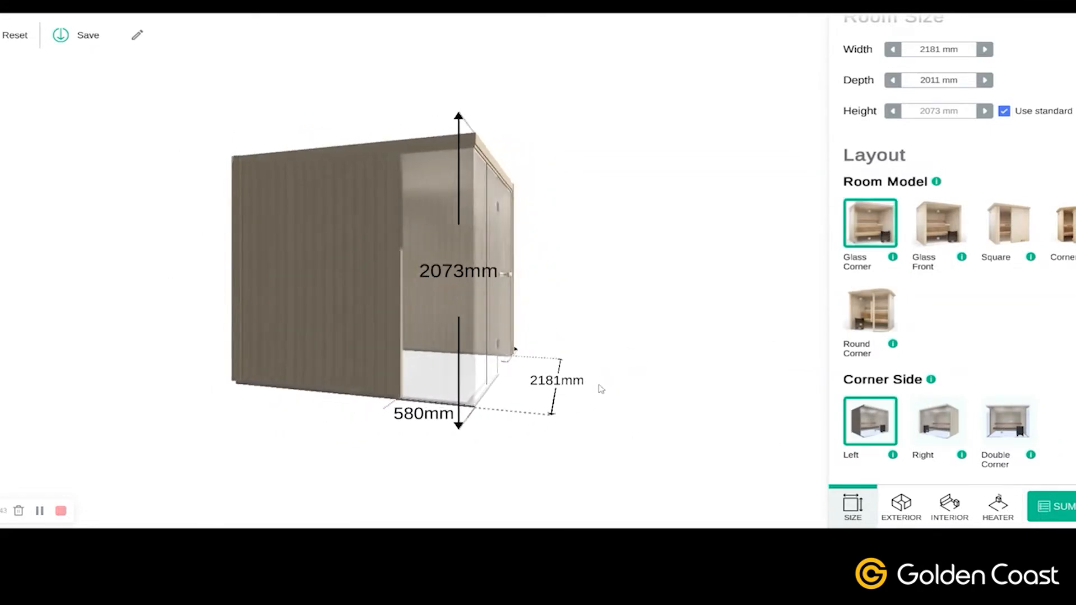
{"action": "left_click", "coordinate": [928, 422]}
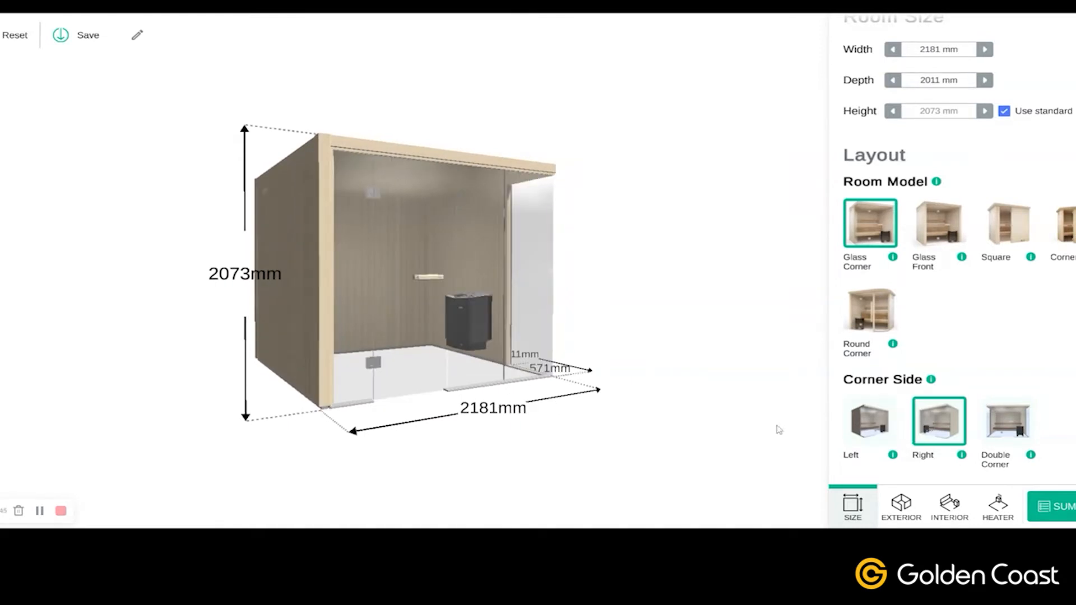
{"action": "left_click", "coordinate": [998, 421]}
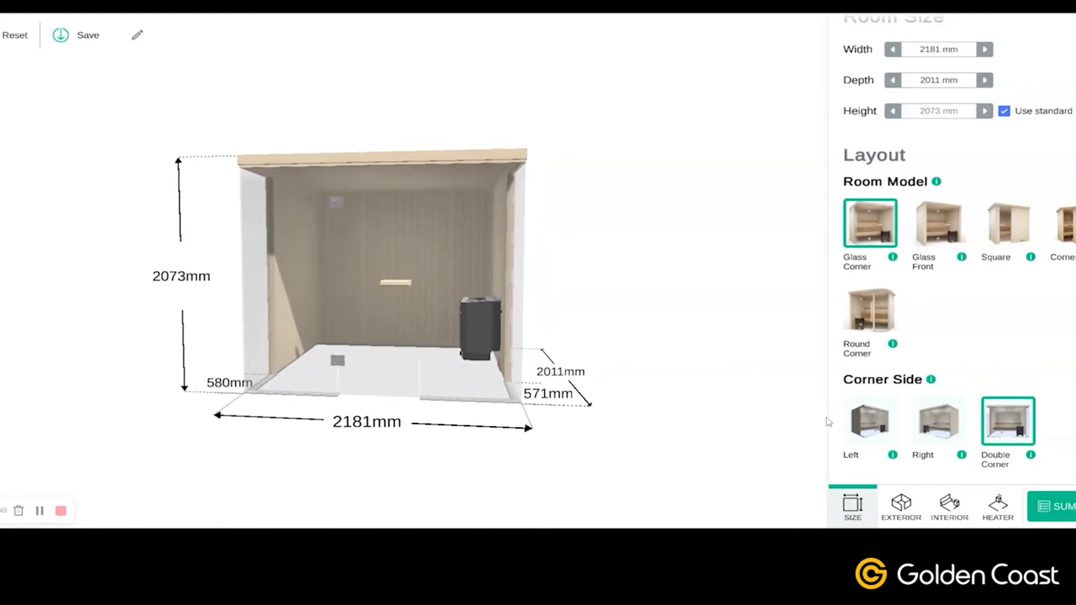
{"action": "left_click", "coordinate": [869, 421]}
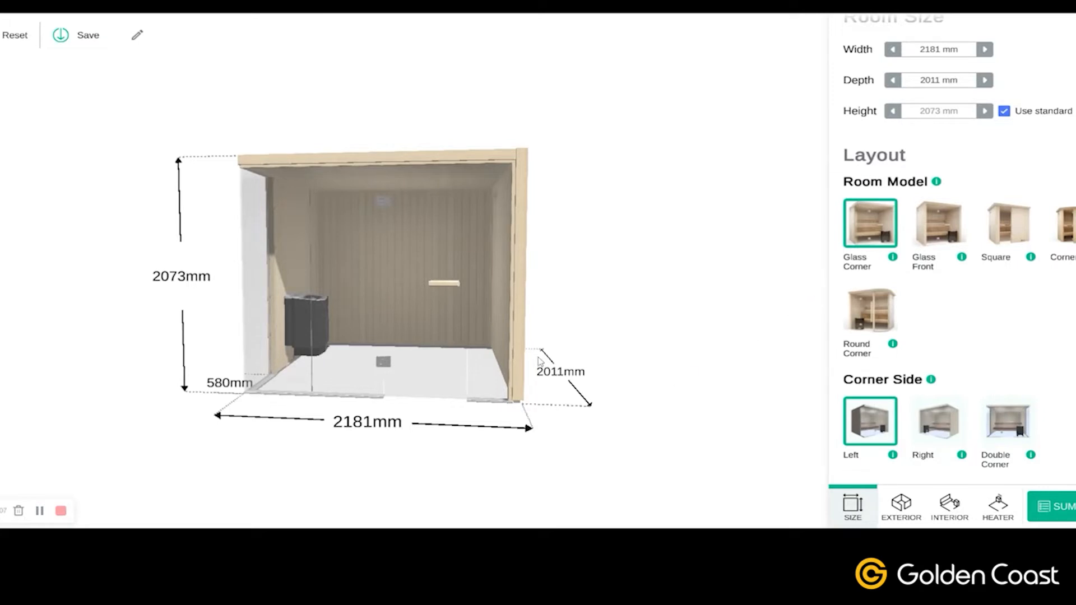
Open the glass door for editing, shift it along the front wall in both directions and center it.
{"action": "left_click", "coordinate": [426, 345]}
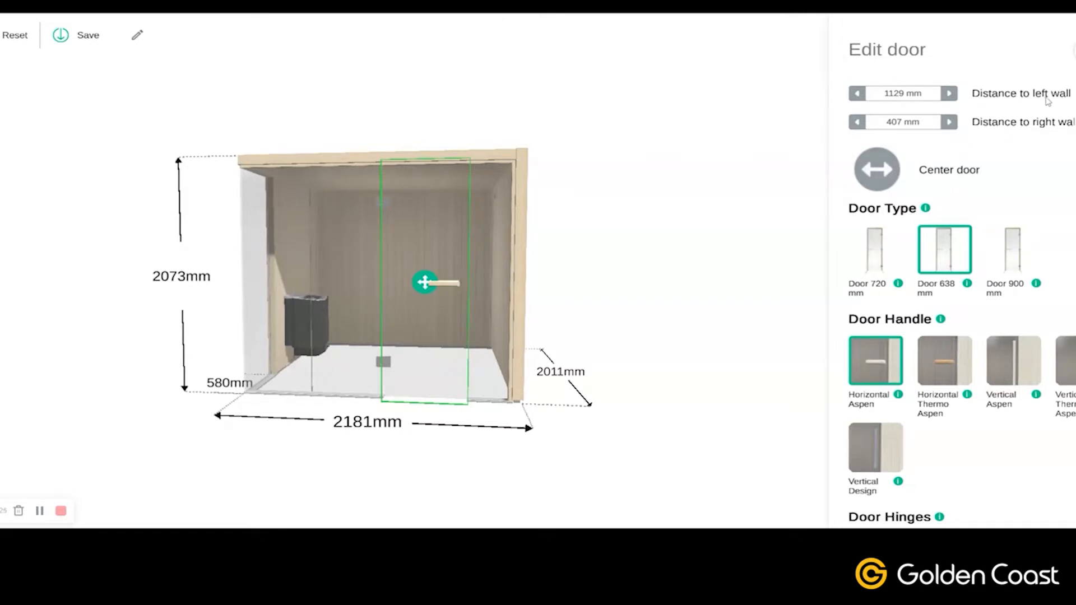
{"action": "left_click", "coordinate": [949, 94]}
{"action": "left_click", "coordinate": [950, 93]}
{"action": "left_click", "coordinate": [949, 94]}
{"action": "left_click", "coordinate": [949, 93]}
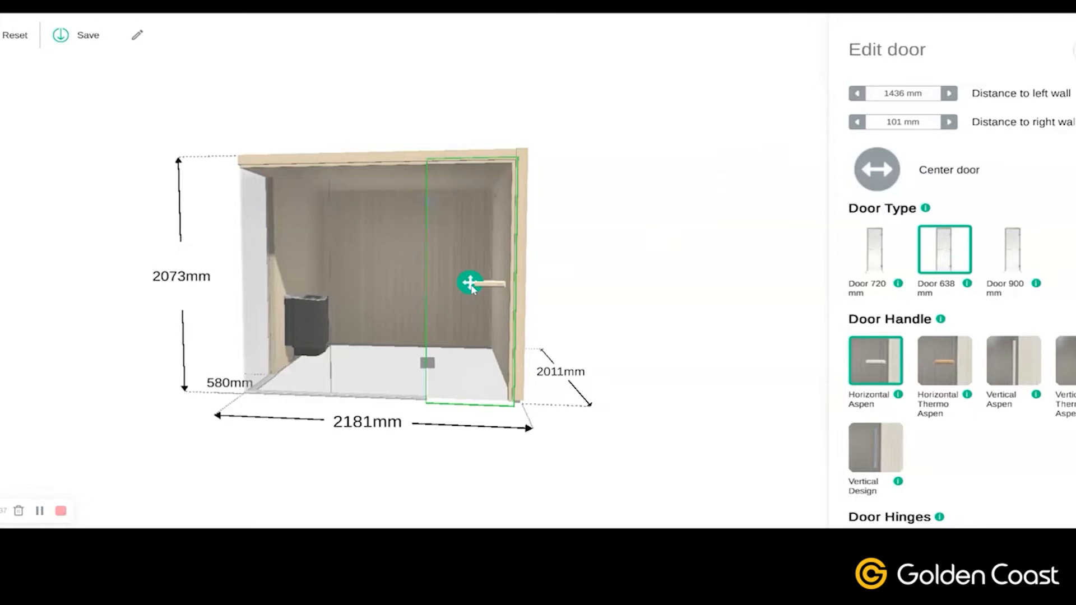
{"action": "left_click_drag", "start_coordinate": [472, 289], "coordinate": [417, 298]}
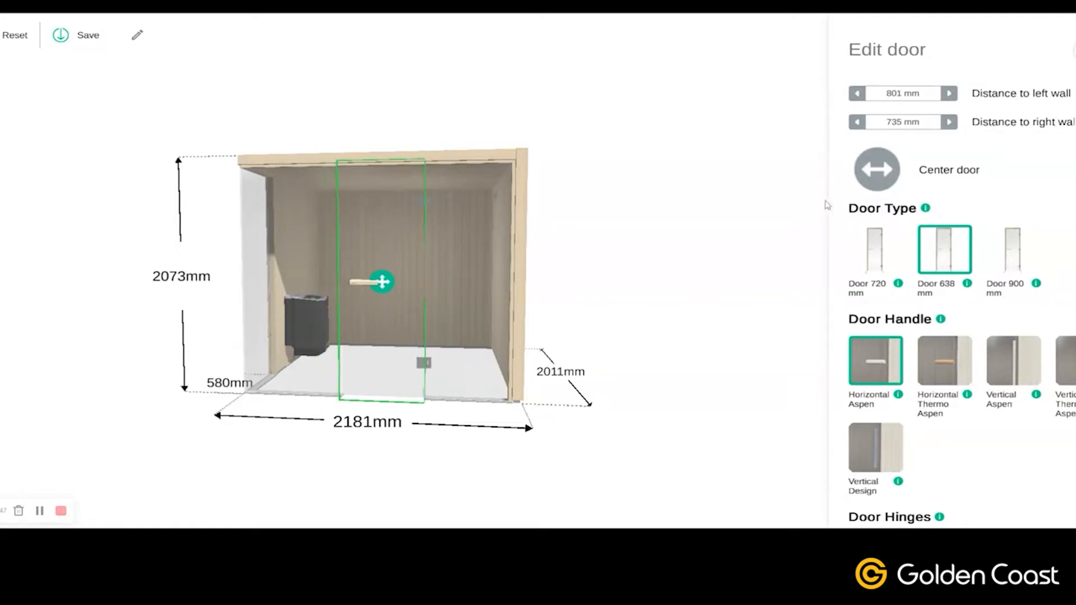
{"action": "left_click", "coordinate": [877, 170]}
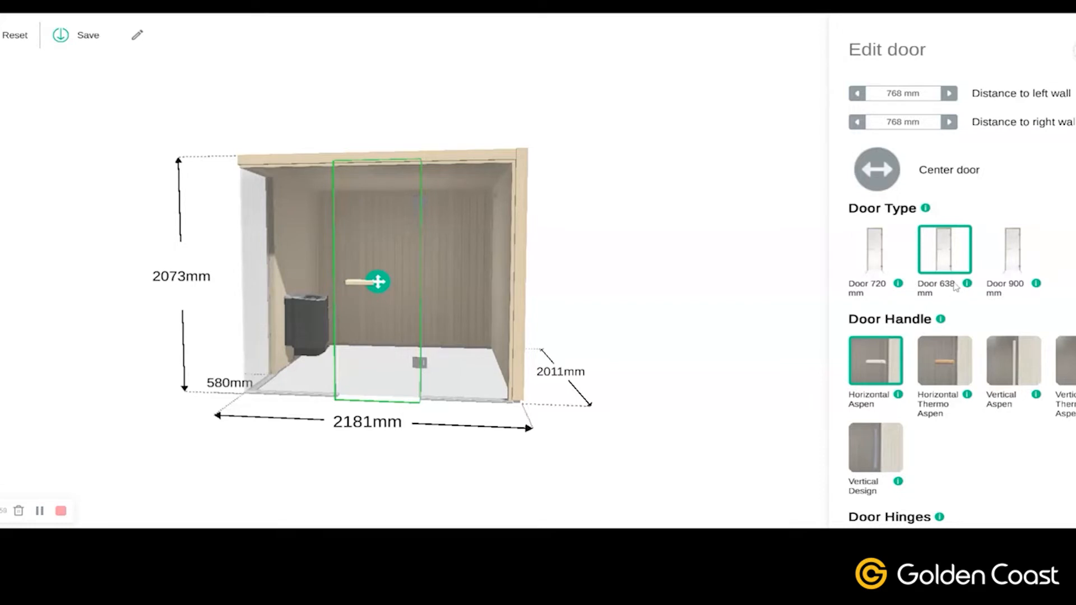
Preview the 900 mm door type and set the door type to Door 720 mm.
{"action": "left_click", "coordinate": [877, 267]}
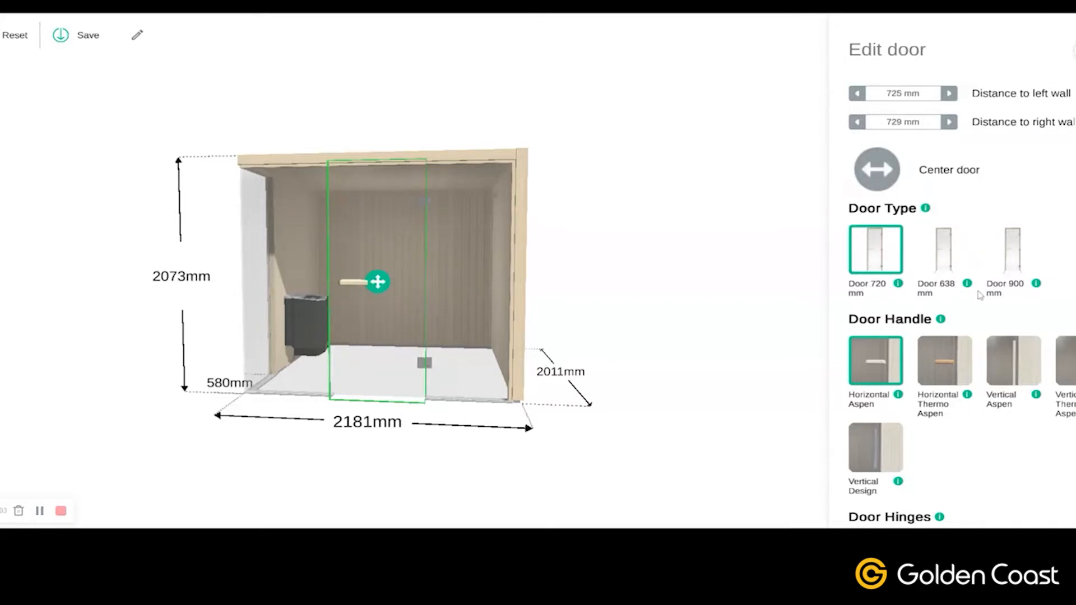
{"action": "left_click", "coordinate": [1012, 267]}
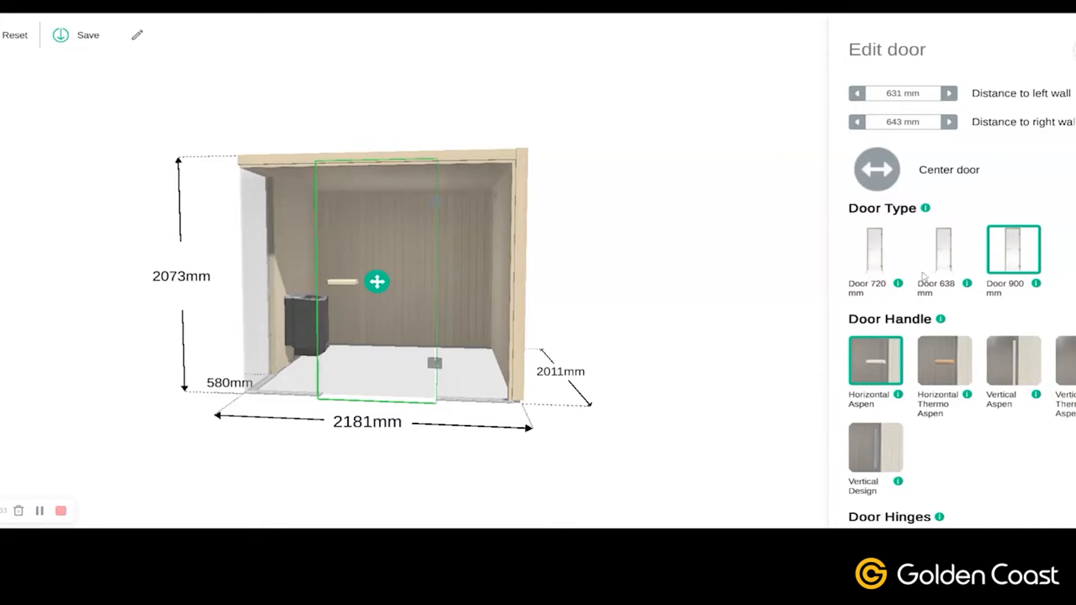
{"action": "left_click", "coordinate": [890, 269]}
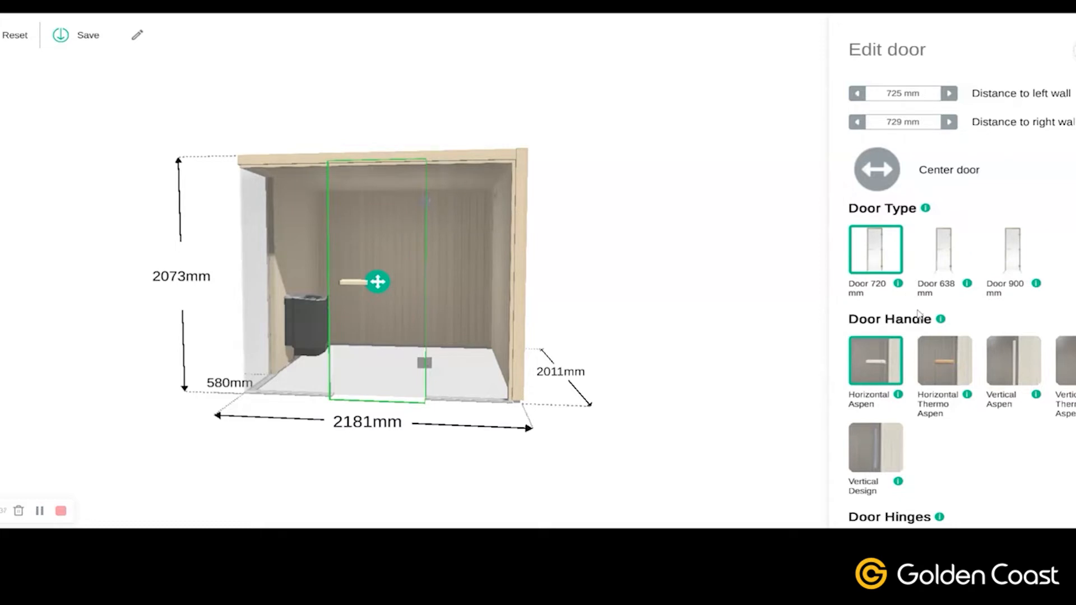
Slide the door along the front wall until it is 101 mm from the right wall.
{"action": "scroll", "coordinate": [912, 314], "scroll_direction": "down", "scroll_amount": 2}
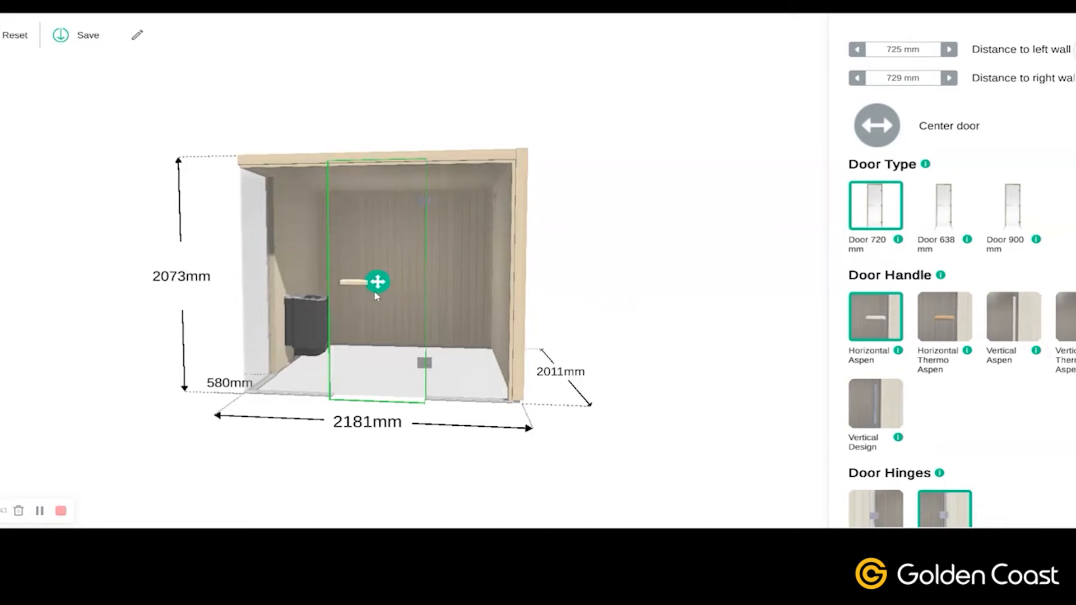
{"action": "scroll", "coordinate": [348, 298], "scroll_direction": "up", "scroll_amount": 1}
{"action": "scroll", "coordinate": [348, 297], "scroll_direction": "up", "scroll_amount": 8}
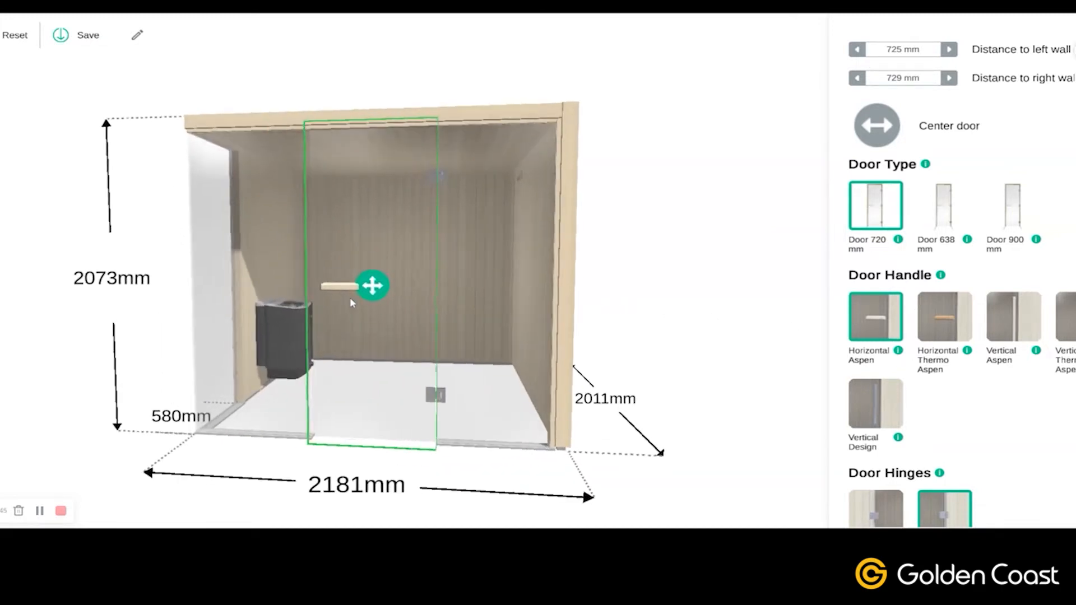
{"action": "left_click_drag", "start_coordinate": [323, 309], "coordinate": [434, 371]}
{"action": "left_click_drag", "start_coordinate": [591, 369], "coordinate": [669, 372]}
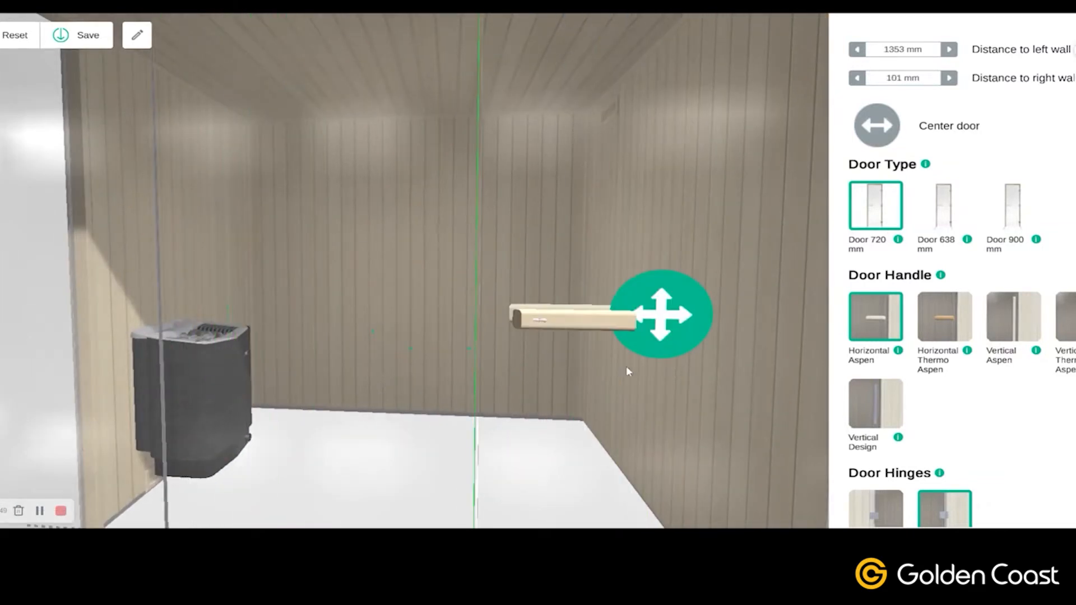
{"action": "left_click_drag", "start_coordinate": [451, 393], "coordinate": [487, 394]}
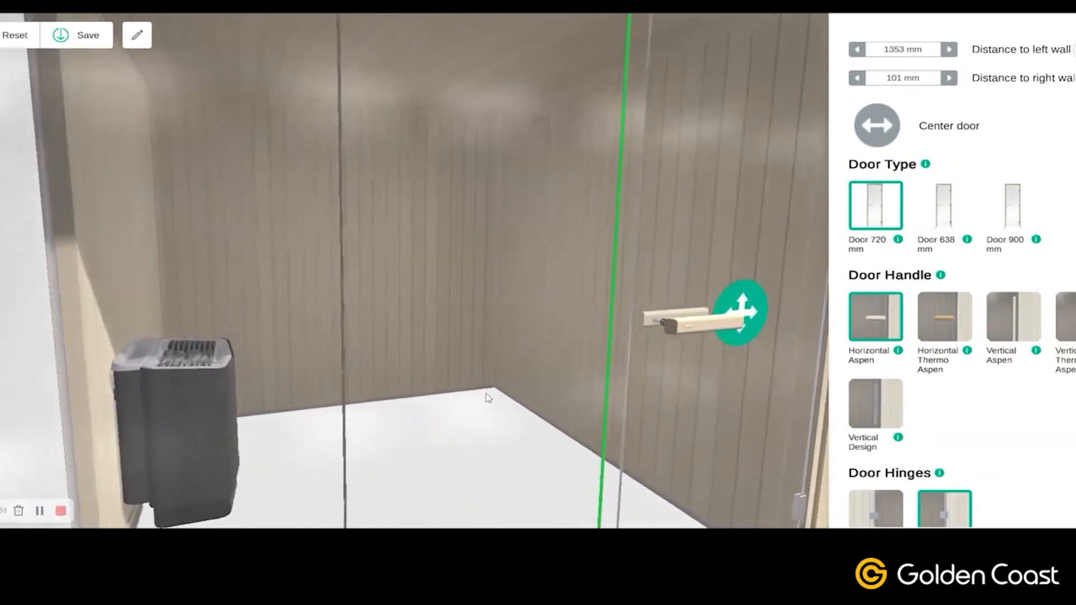
Try the Horizontal Thermo Aspen, Vertical Aspen and Vertical Thermo Aspen door handles, and set the handle to Vertical Design.
{"action": "left_click", "coordinate": [938, 321]}
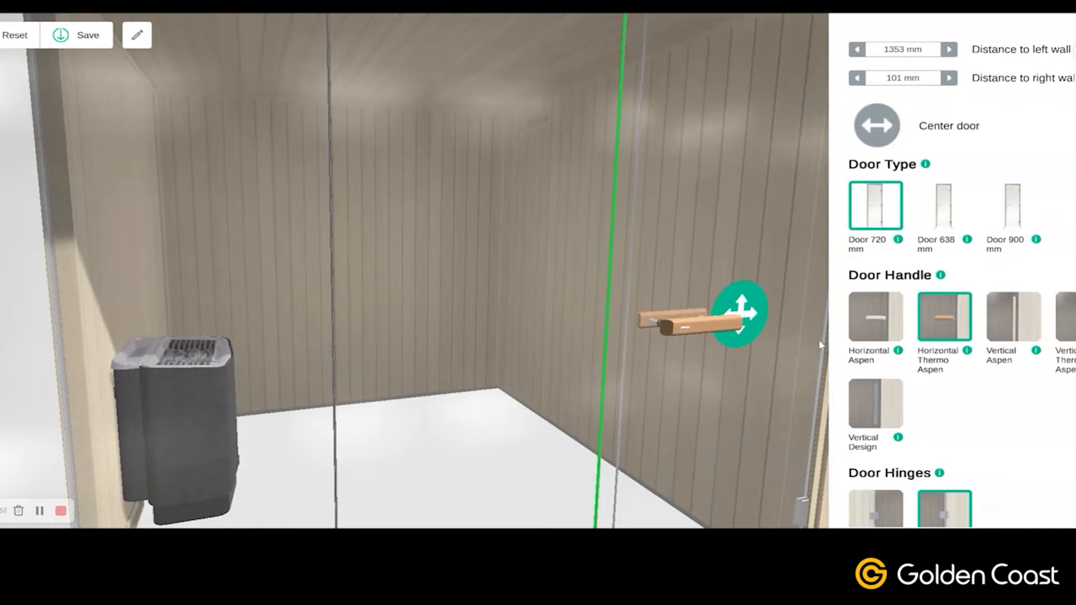
{"action": "left_click", "coordinate": [1003, 317]}
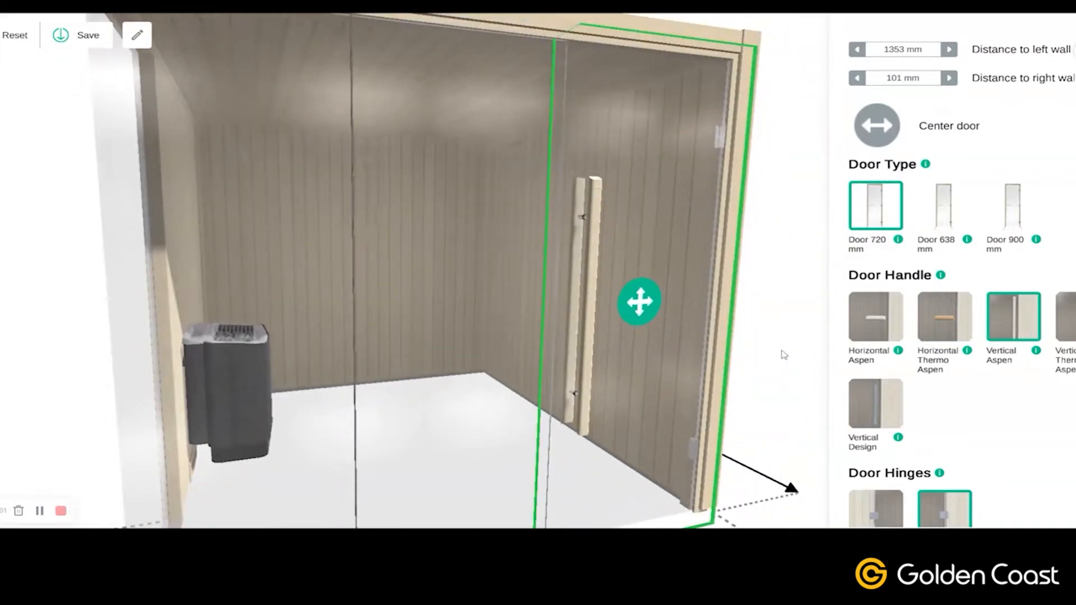
{"action": "left_click", "coordinate": [1068, 324]}
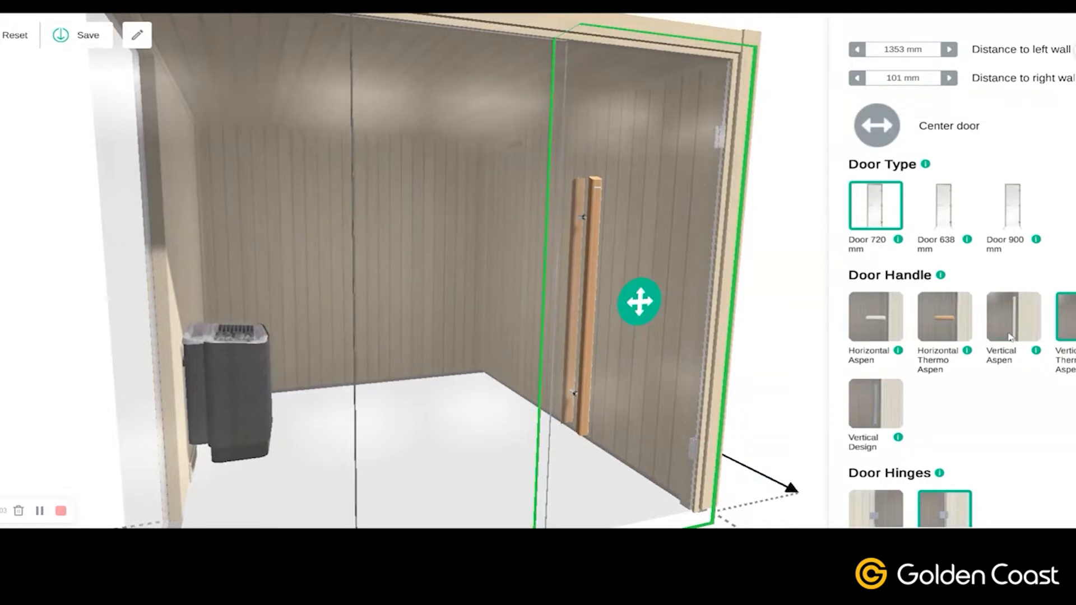
{"action": "left_click", "coordinate": [873, 405]}
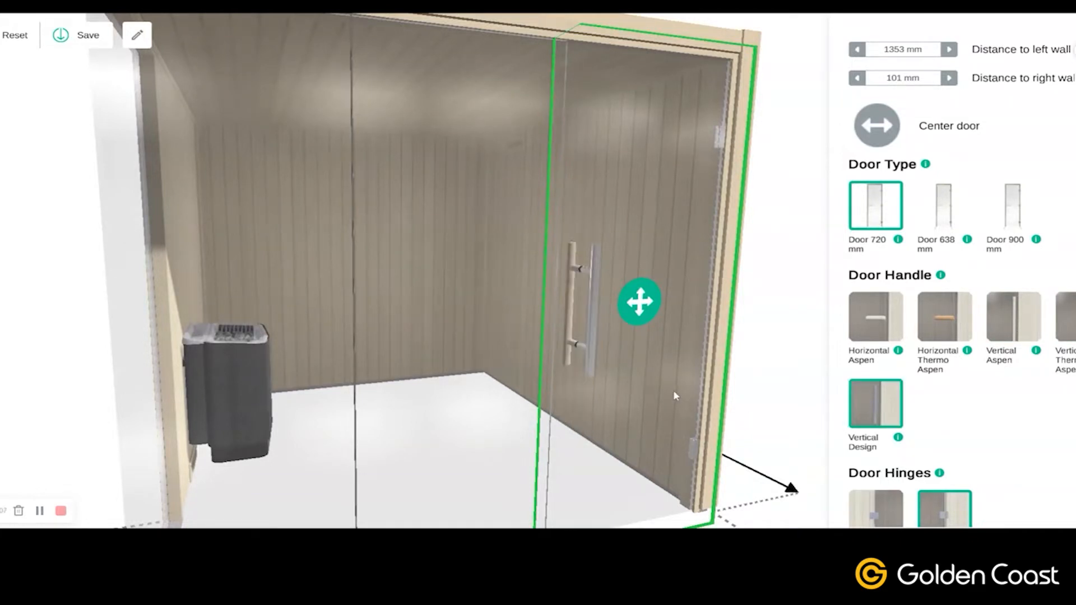
{"action": "scroll", "coordinate": [612, 401], "scroll_direction": "up", "scroll_amount": 3}
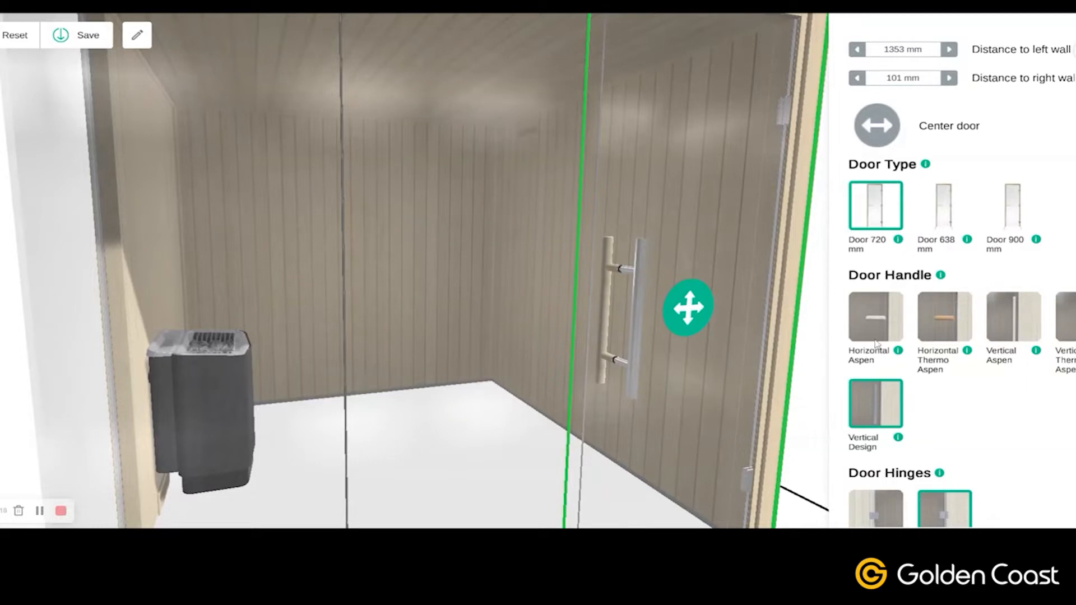
Center the 720 mm door on the front wall.
{"action": "scroll", "coordinate": [891, 342], "scroll_direction": "down", "scroll_amount": 2}
{"action": "scroll", "coordinate": [543, 351], "scroll_direction": "down", "scroll_amount": 5}
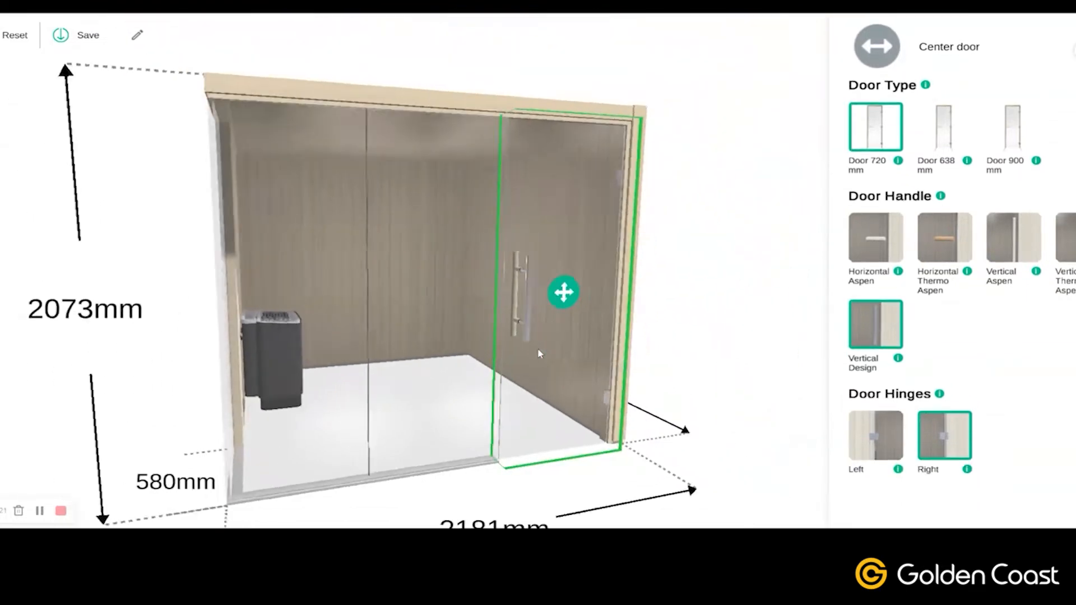
{"action": "left_click_drag", "start_coordinate": [645, 369], "coordinate": [564, 364]}
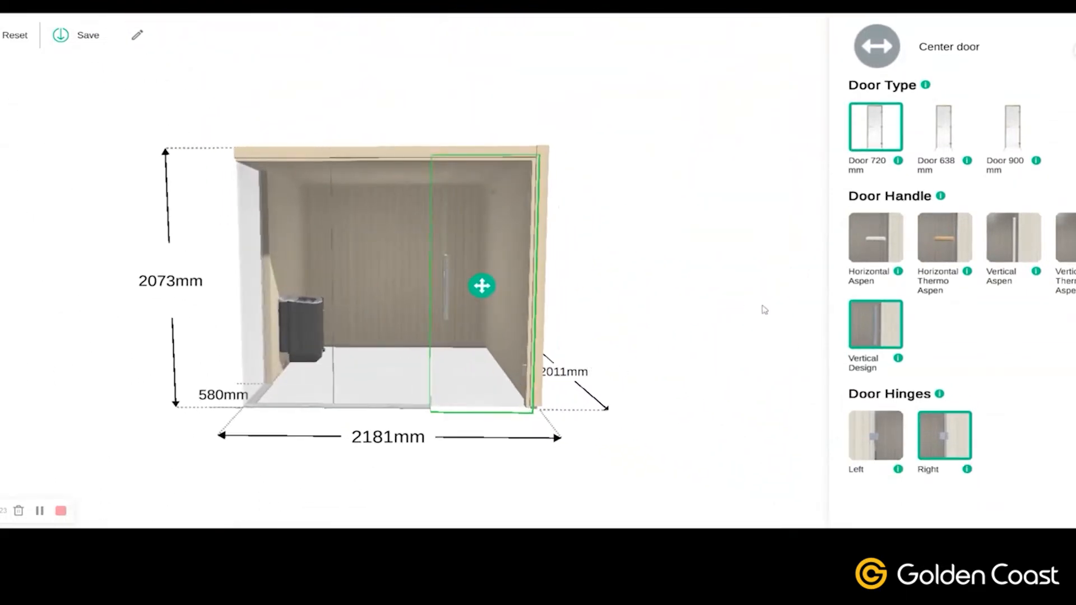
{"action": "scroll", "coordinate": [895, 257], "scroll_direction": "up", "scroll_amount": 1}
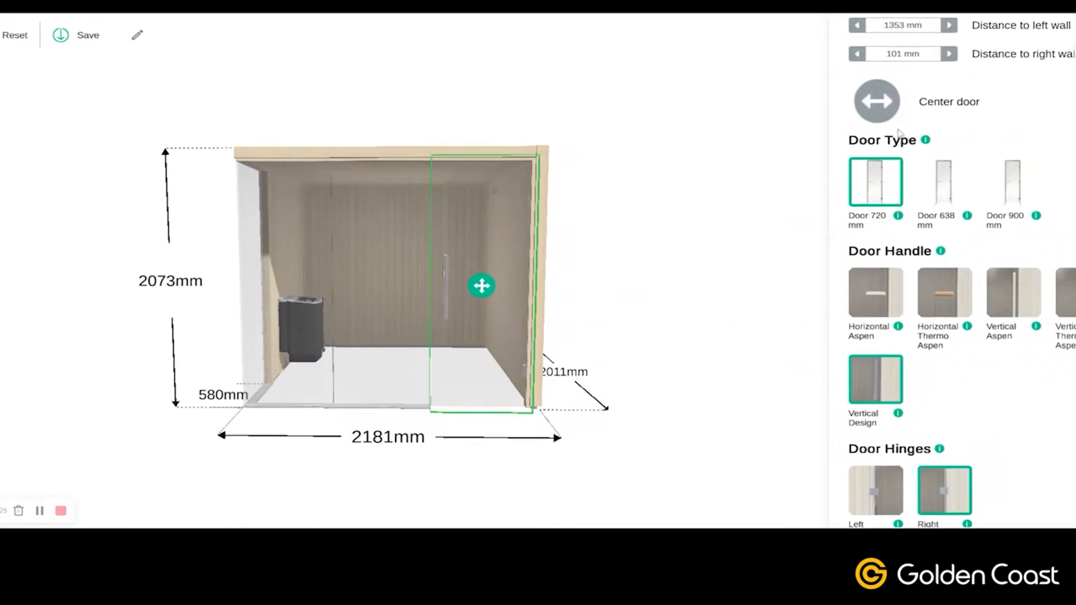
{"action": "left_click", "coordinate": [887, 117]}
{"action": "scroll", "coordinate": [888, 294], "scroll_direction": "down", "scroll_amount": 1}
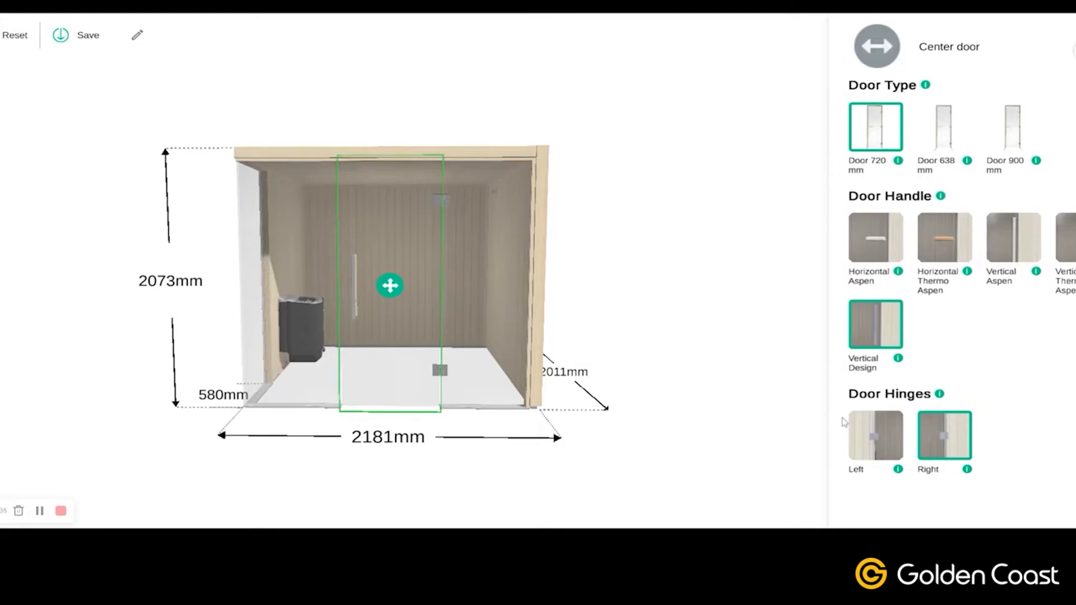
Preview the Left door hinges, return the hinges to Right, finish editing the door and view the room from the side.
{"action": "left_click", "coordinate": [860, 429]}
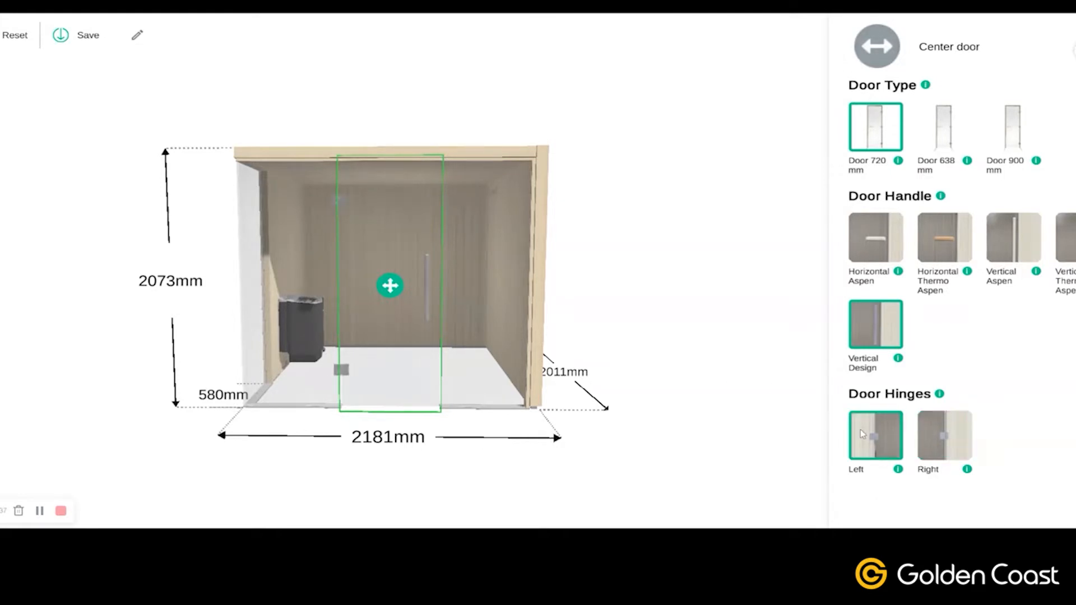
{"action": "left_click", "coordinate": [926, 428]}
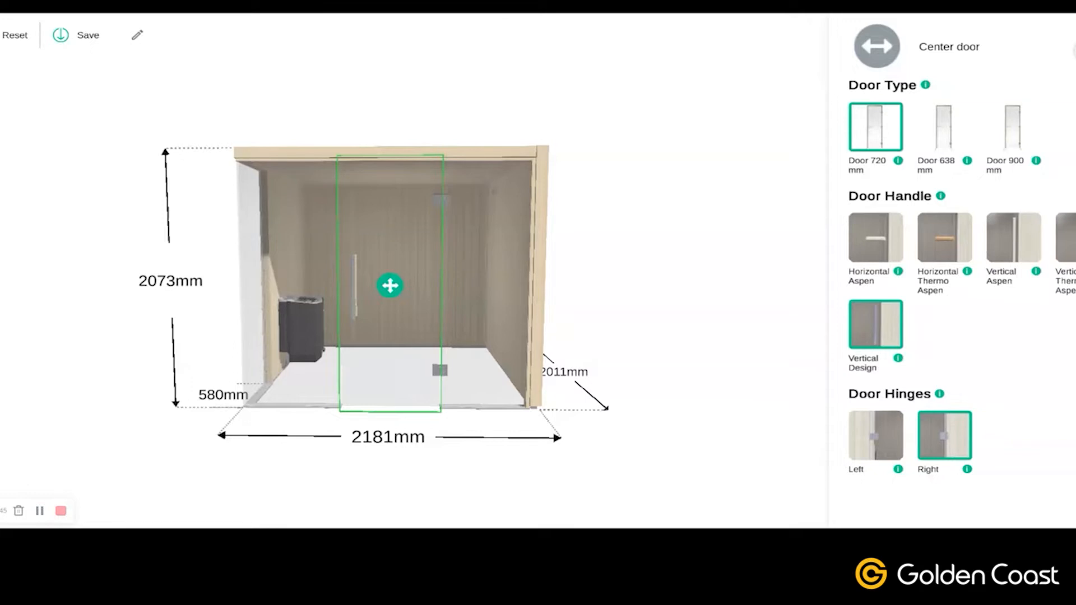
{"action": "left_click", "coordinate": [705, 221]}
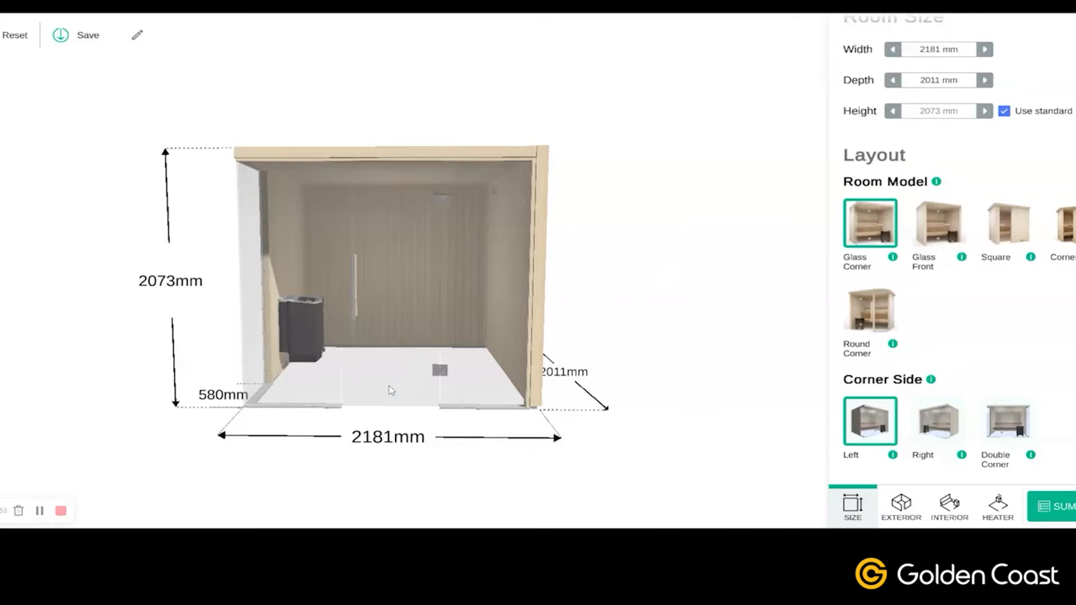
{"action": "left_click_drag", "start_coordinate": [221, 449], "coordinate": [527, 437]}
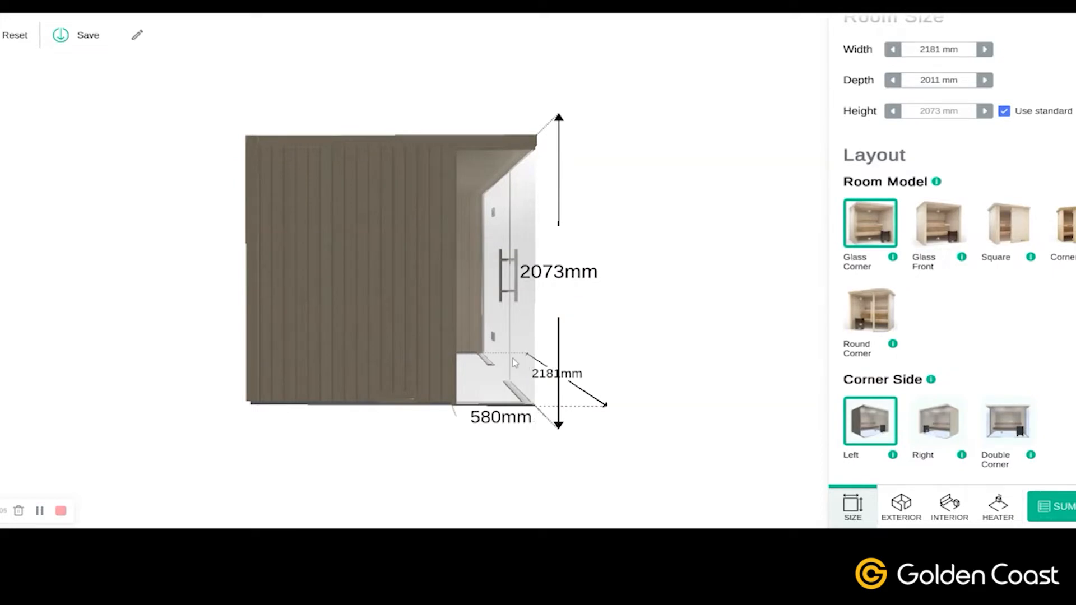
Try widening the left side glass to 921 mm, return it to 580 mm and view the room from the front.
{"action": "left_click", "coordinate": [501, 325]}
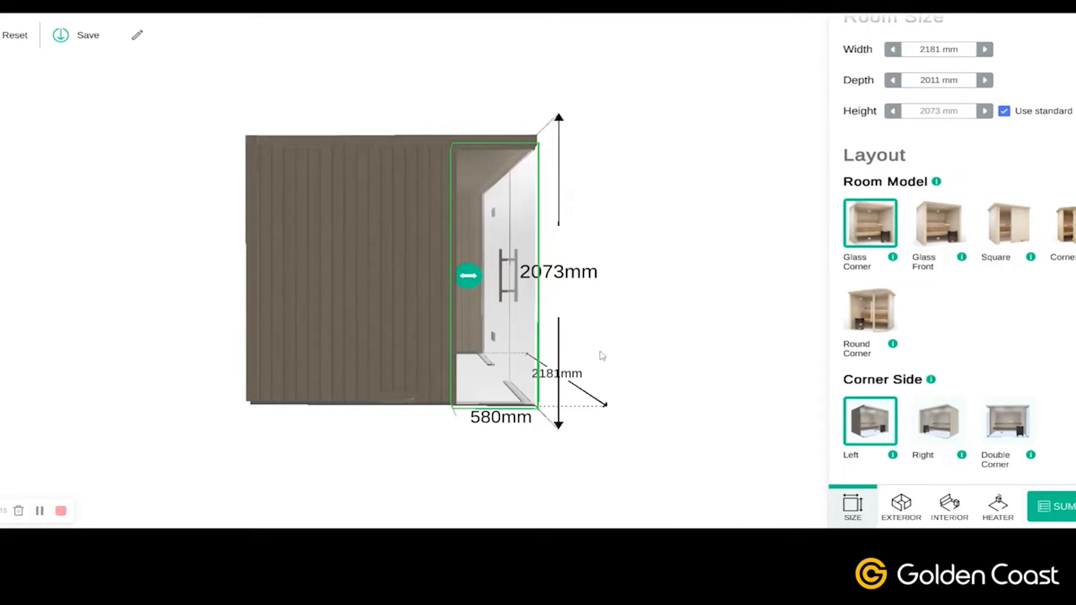
{"action": "mouse_move", "coordinate": [471, 282]}
{"action": "left_mouse_down"}
{"action": "mouse_move", "coordinate": [459, 276]}
{"action": "mouse_move", "coordinate": [482, 277]}
{"action": "left_mouse_up"}
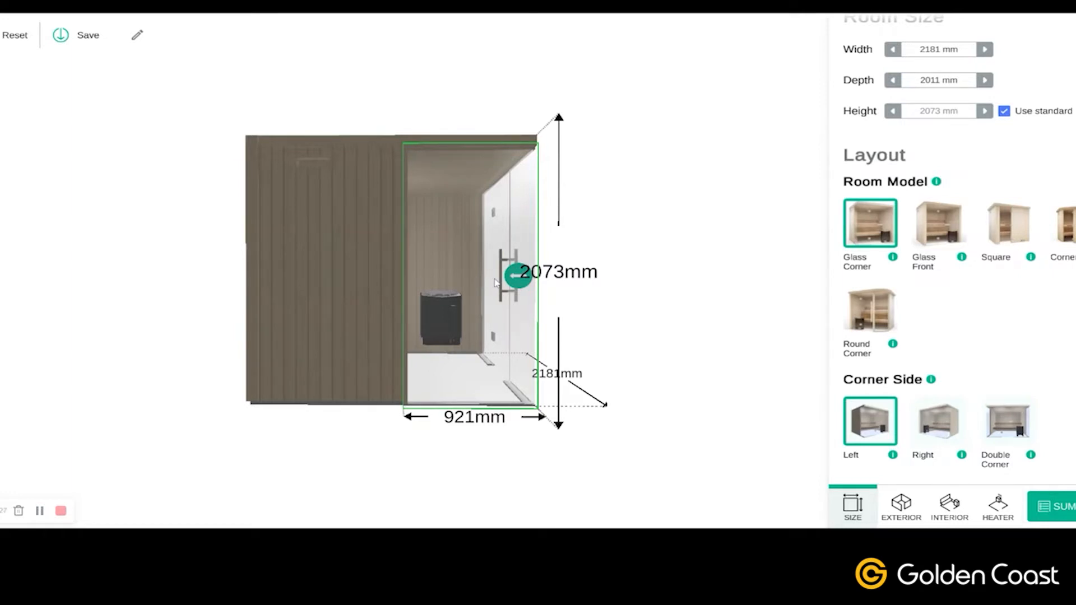
{"action": "mouse_move", "coordinate": [495, 283]}
{"action": "left_mouse_down"}
{"action": "mouse_move", "coordinate": [420, 284]}
{"action": "mouse_move", "coordinate": [493, 280]}
{"action": "left_mouse_up"}
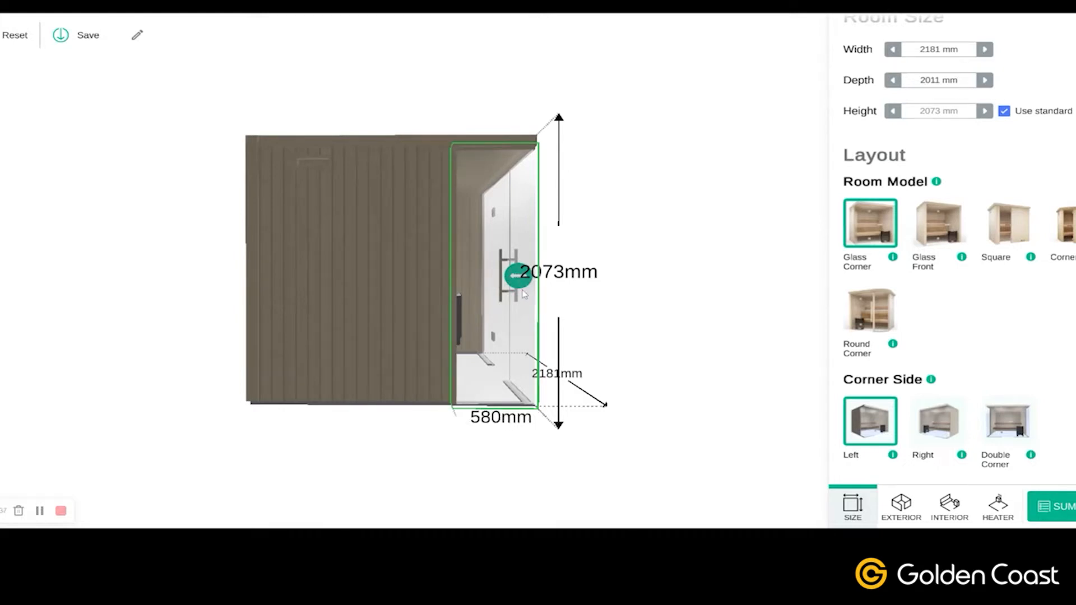
{"action": "left_click", "coordinate": [634, 303]}
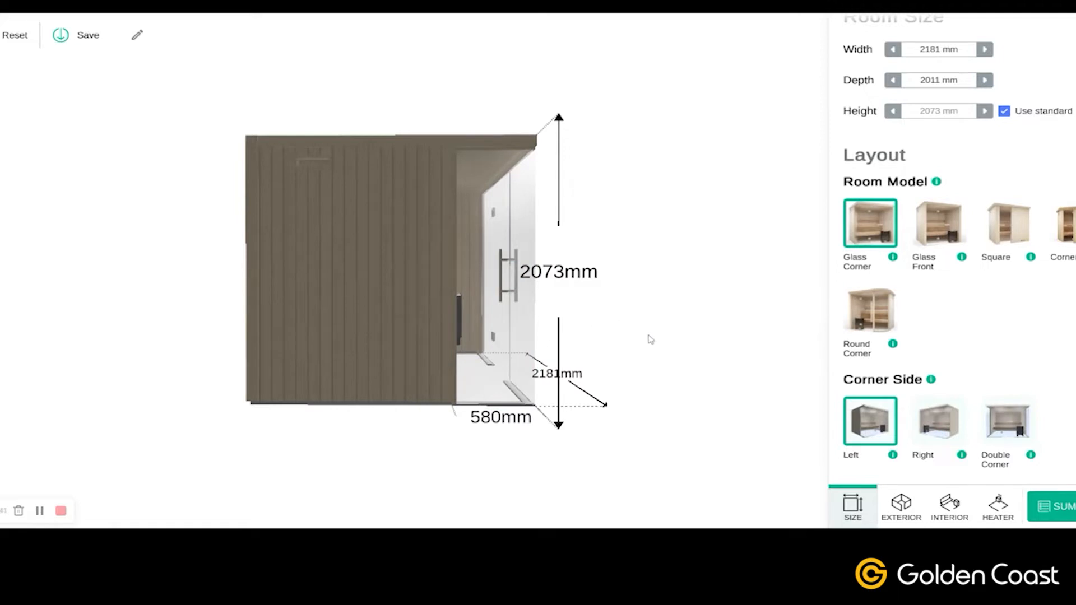
{"action": "left_click_drag", "start_coordinate": [705, 327], "coordinate": [586, 329]}
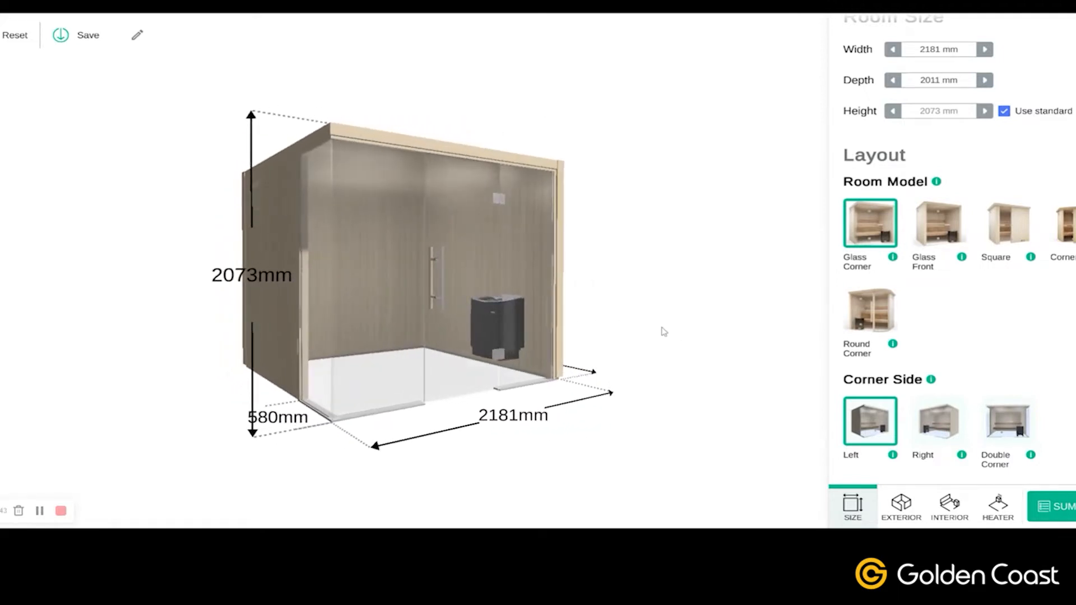
{"action": "left_click_drag", "start_coordinate": [664, 332], "coordinate": [603, 334]}
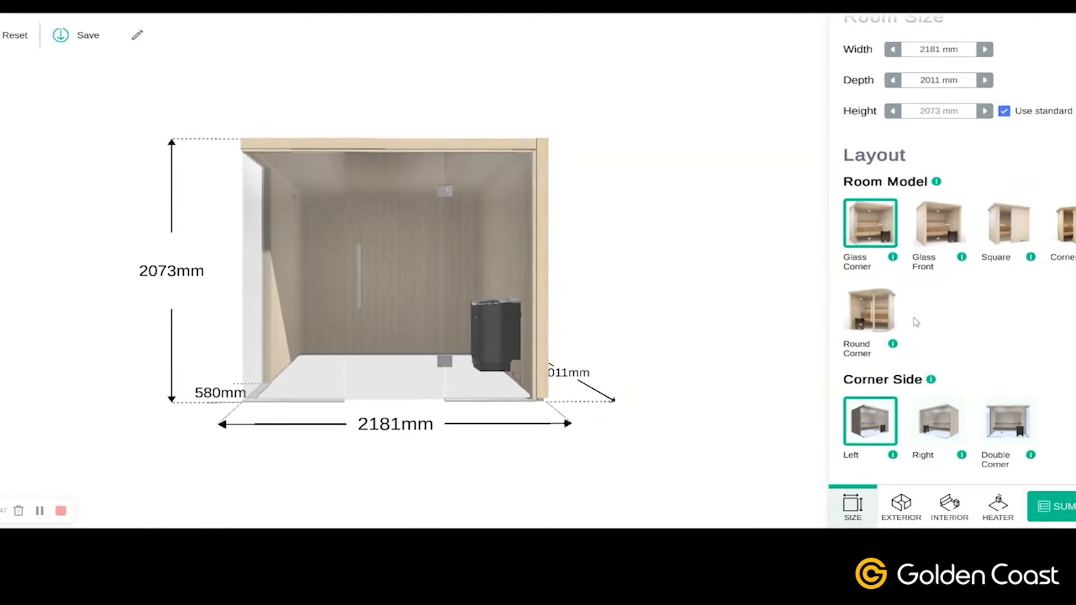
Try the Front option for the room's visible sides and inspect the side walls placed against existing walls.
{"action": "scroll", "coordinate": [916, 323], "scroll_direction": "down", "scroll_amount": 1}
{"action": "scroll", "coordinate": [918, 320], "scroll_direction": "down", "scroll_amount": 3}
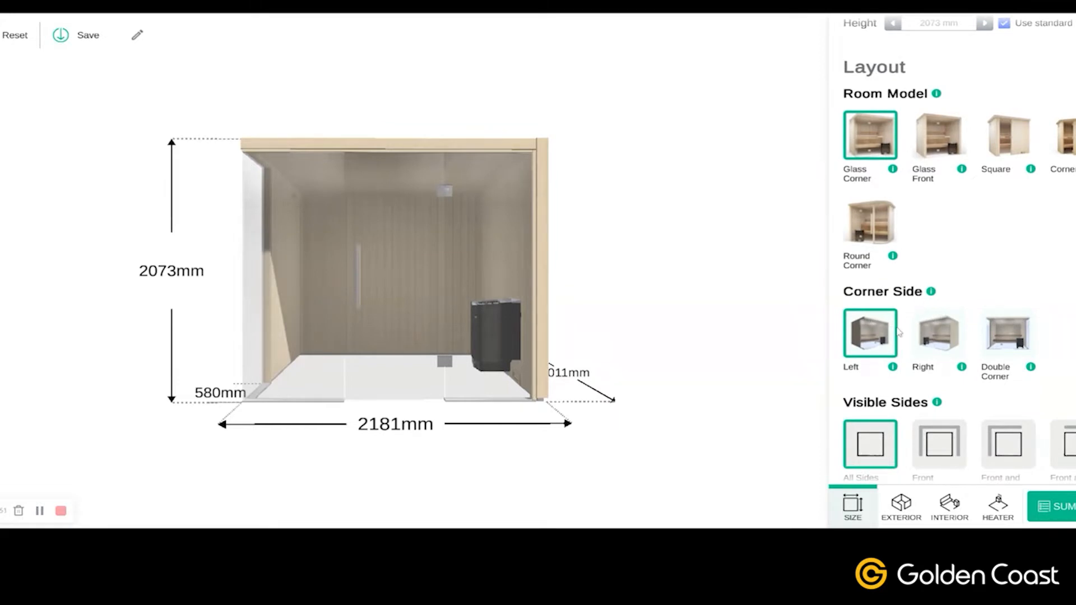
{"action": "scroll", "coordinate": [884, 347], "scroll_direction": "down", "scroll_amount": 4}
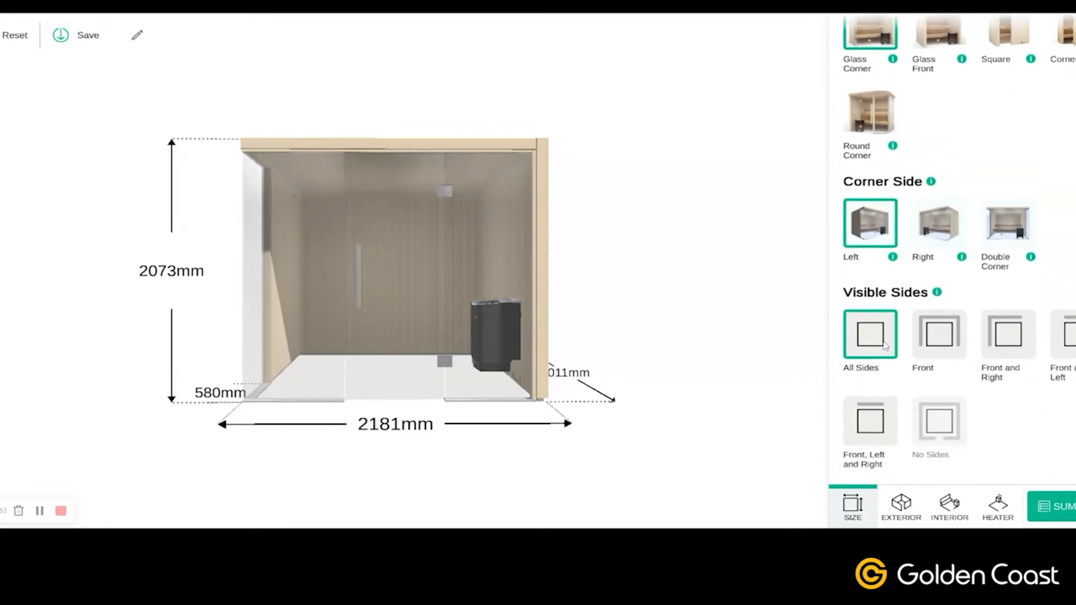
{"action": "scroll", "coordinate": [895, 339], "scroll_direction": "down", "scroll_amount": 1}
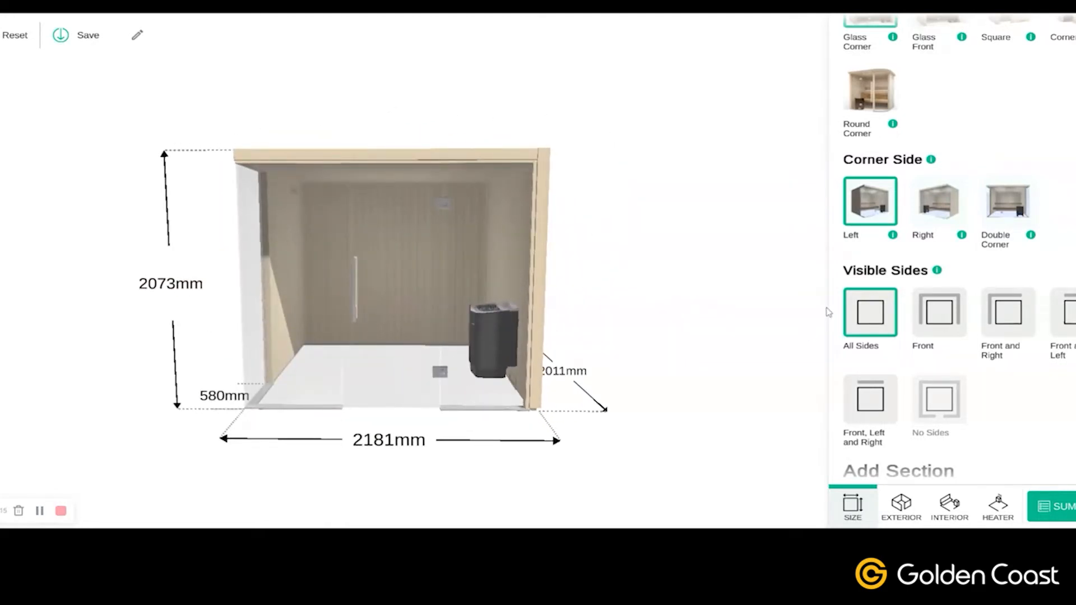
{"action": "left_click", "coordinate": [941, 321]}
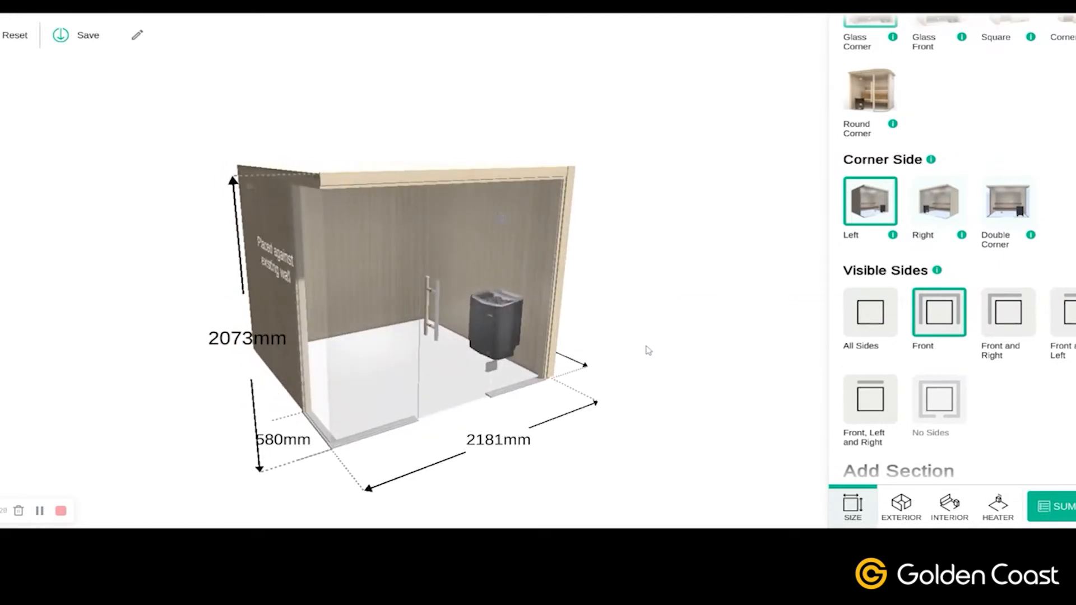
{"action": "left_click_drag", "start_coordinate": [688, 348], "coordinate": [493, 322]}
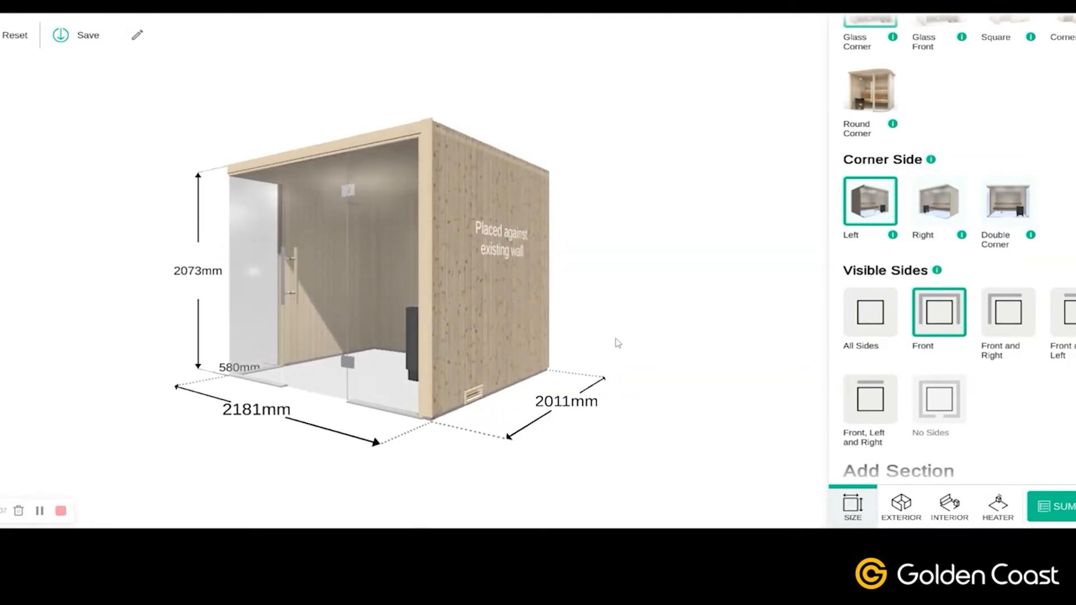
{"action": "left_click_drag", "start_coordinate": [614, 343], "coordinate": [476, 286]}
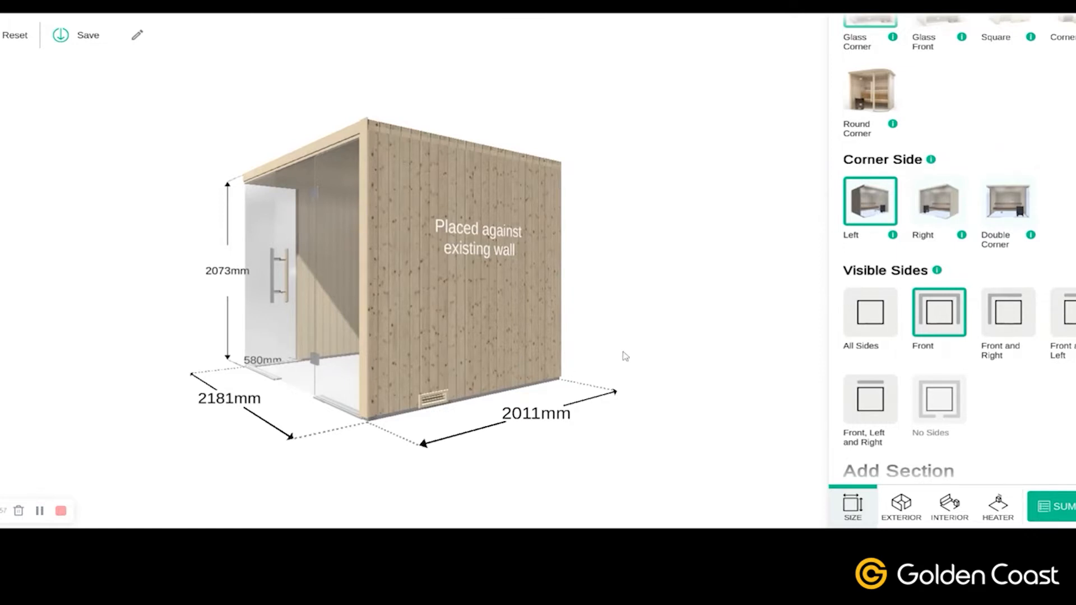
{"action": "left_click_drag", "start_coordinate": [583, 397], "coordinate": [751, 377]}
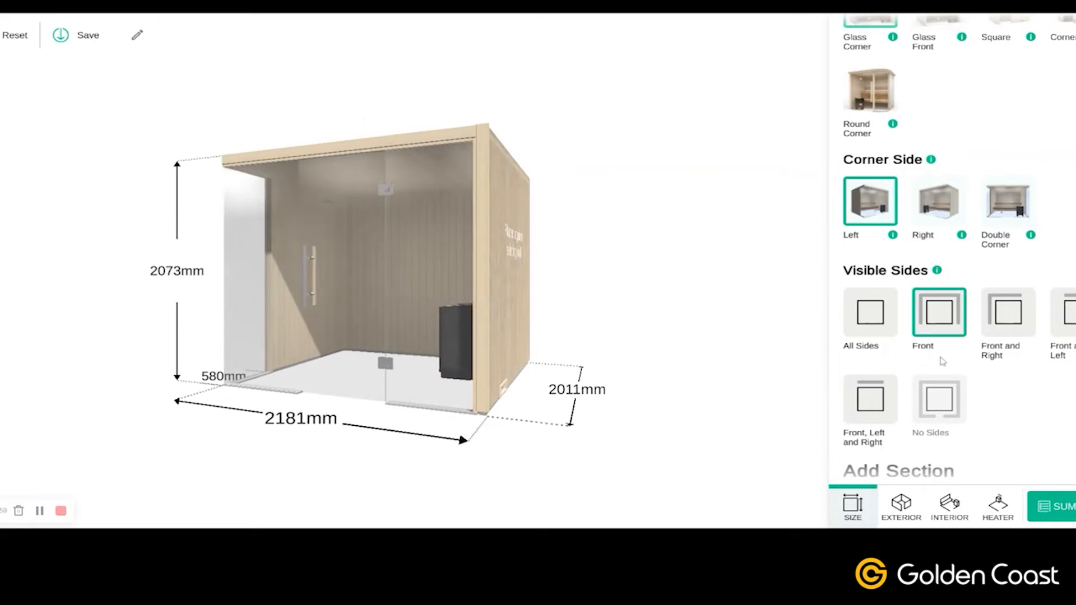
Try the Front and Right option for the visible sides and inspect the right wall.
{"action": "left_click", "coordinate": [1005, 330]}
{"action": "left_click_drag", "start_coordinate": [537, 421], "coordinate": [500, 422]}
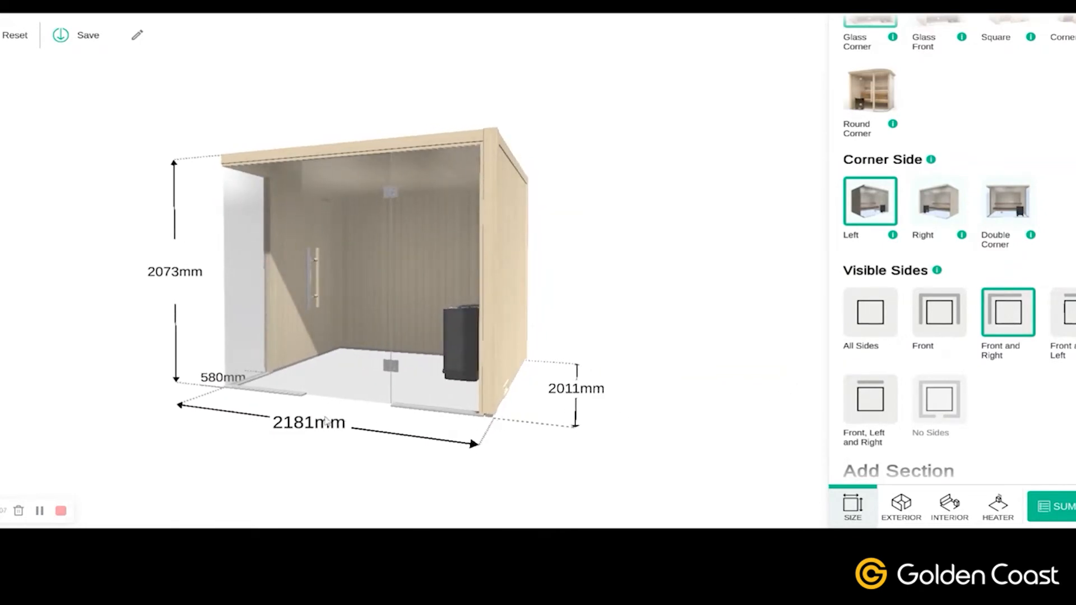
{"action": "left_click_drag", "start_coordinate": [240, 428], "coordinate": [257, 430]}
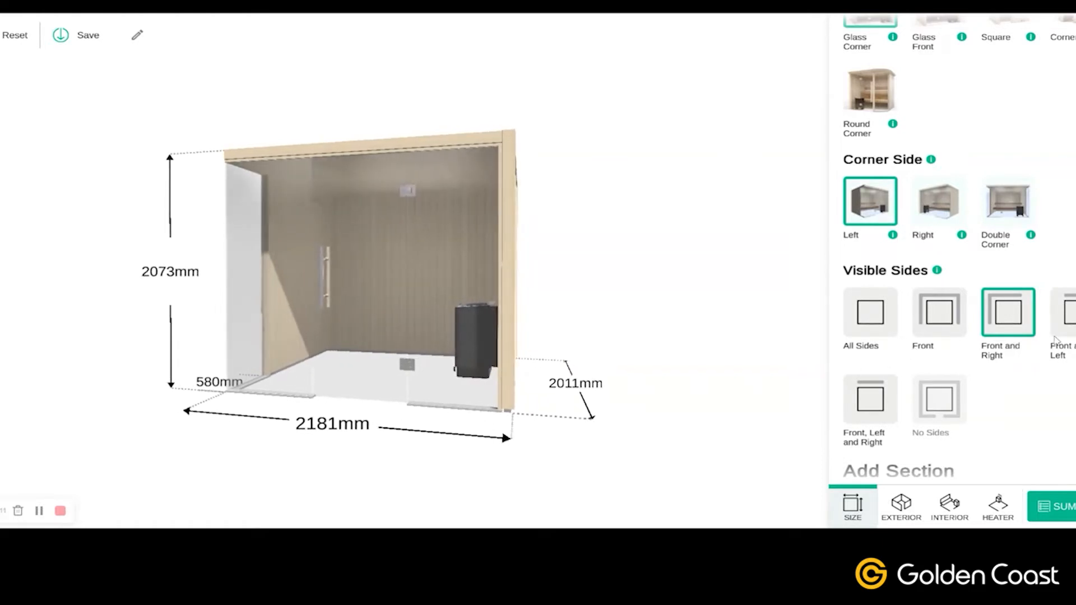
Set the visible sides to Front and Left and inspect the room from the left side.
{"action": "left_click", "coordinate": [1069, 313]}
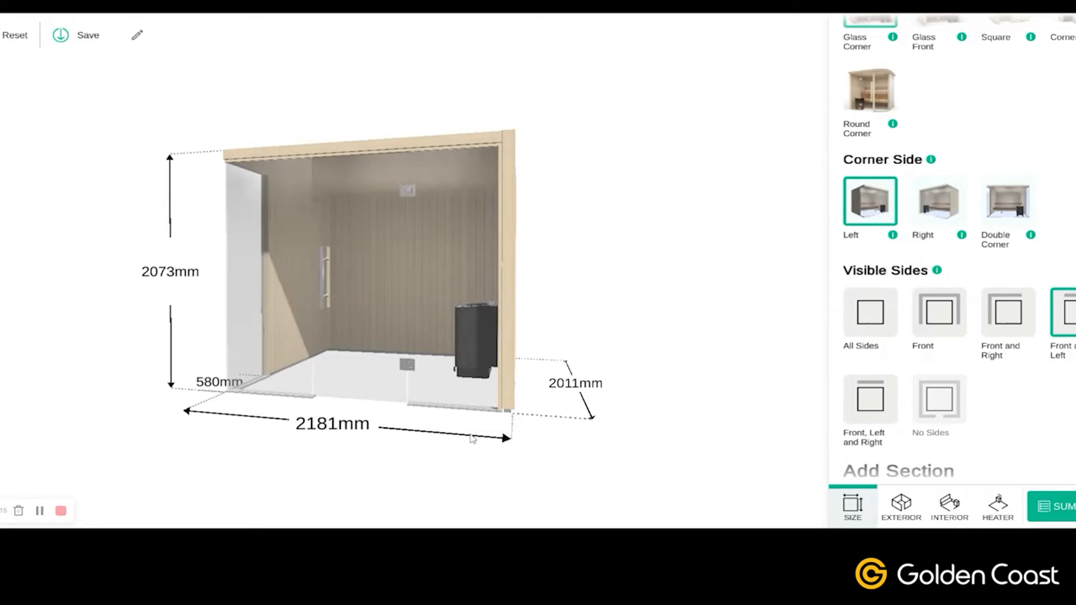
{"action": "left_click_drag", "start_coordinate": [473, 438], "coordinate": [496, 365]}
{"action": "left_click_drag", "start_coordinate": [211, 454], "coordinate": [422, 385]}
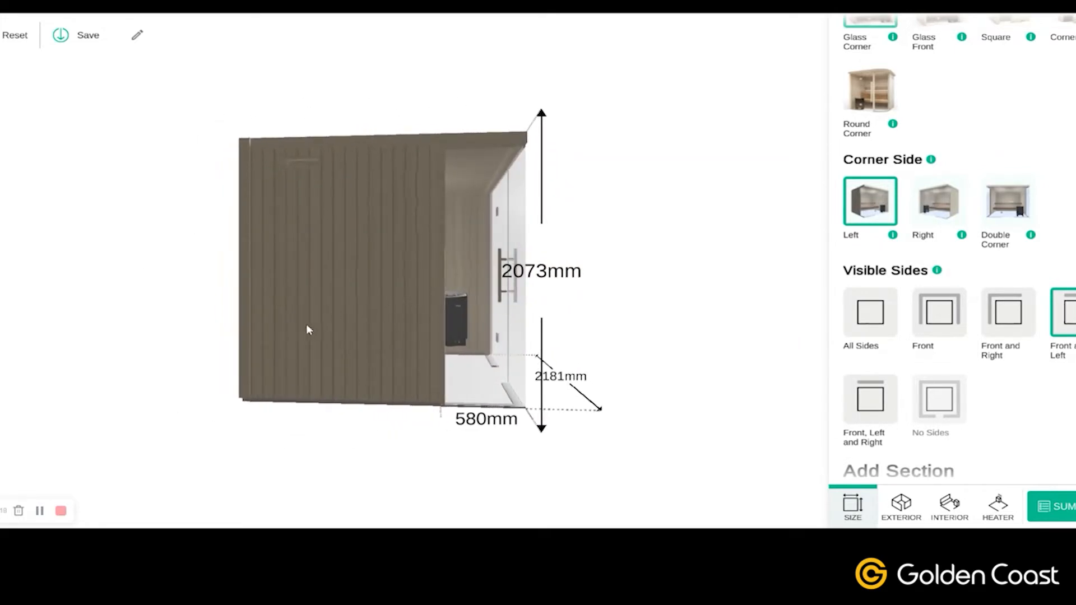
{"action": "left_click_drag", "start_coordinate": [271, 316], "coordinate": [555, 346]}
Try to set the visible sides to No Sides, close its information card and turn the room slightly.
{"action": "scroll", "coordinate": [951, 317], "scroll_direction": "down", "scroll_amount": 1}
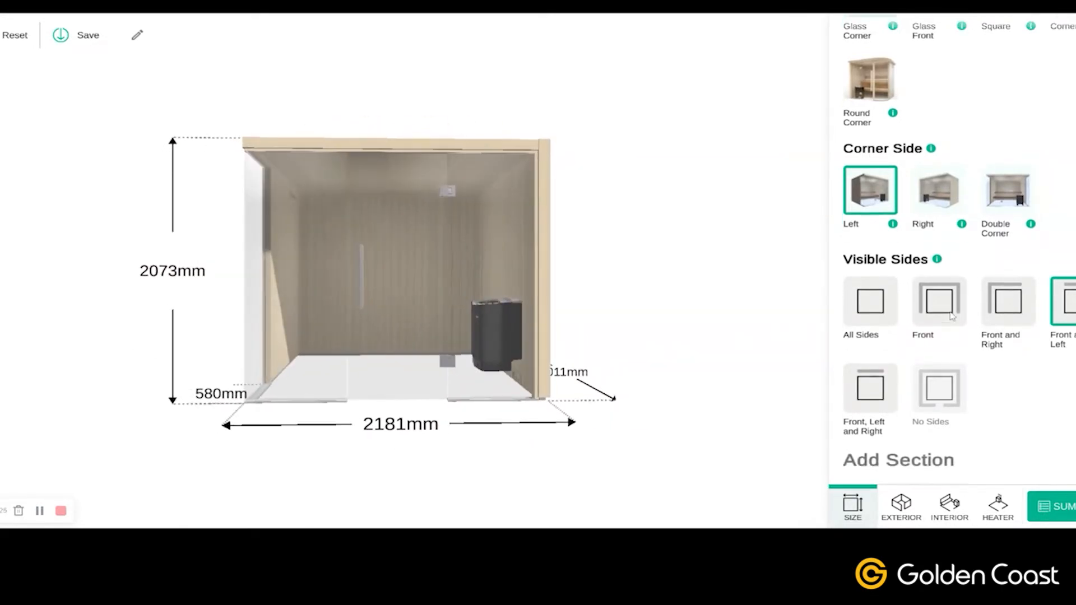
{"action": "scroll", "coordinate": [951, 315], "scroll_direction": "down", "scroll_amount": 1}
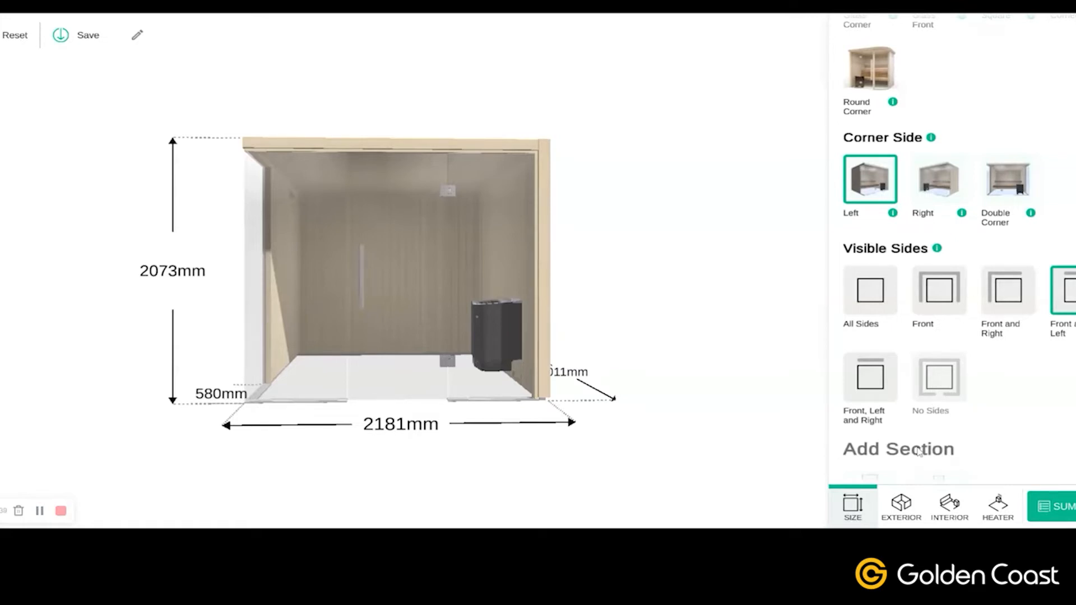
{"action": "left_click", "coordinate": [939, 385]}
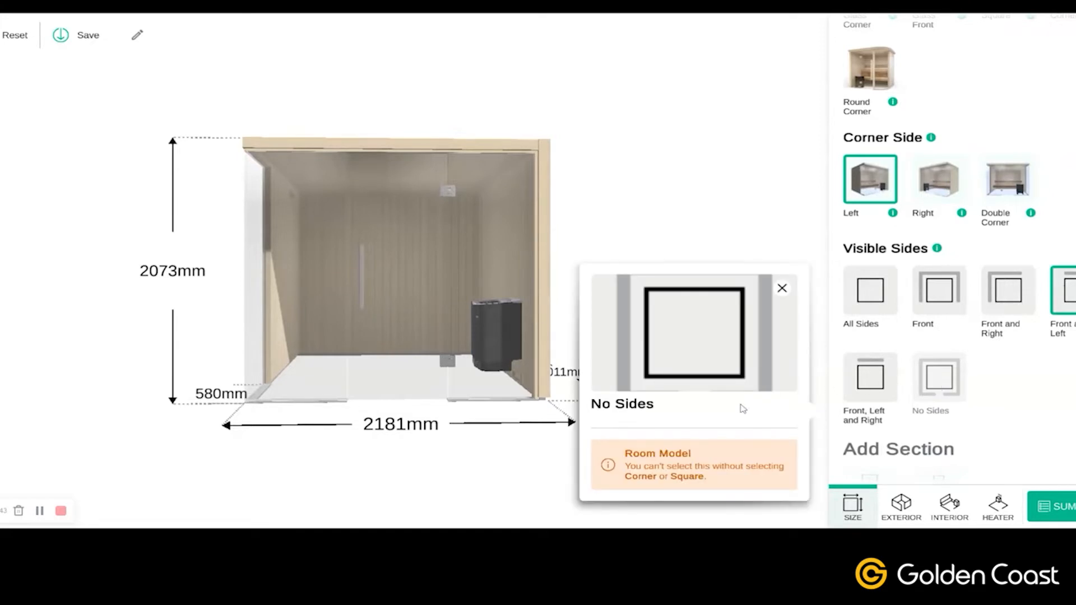
{"action": "left_click", "coordinate": [782, 289]}
{"action": "left_click_drag", "start_coordinate": [720, 327], "coordinate": [571, 359]}
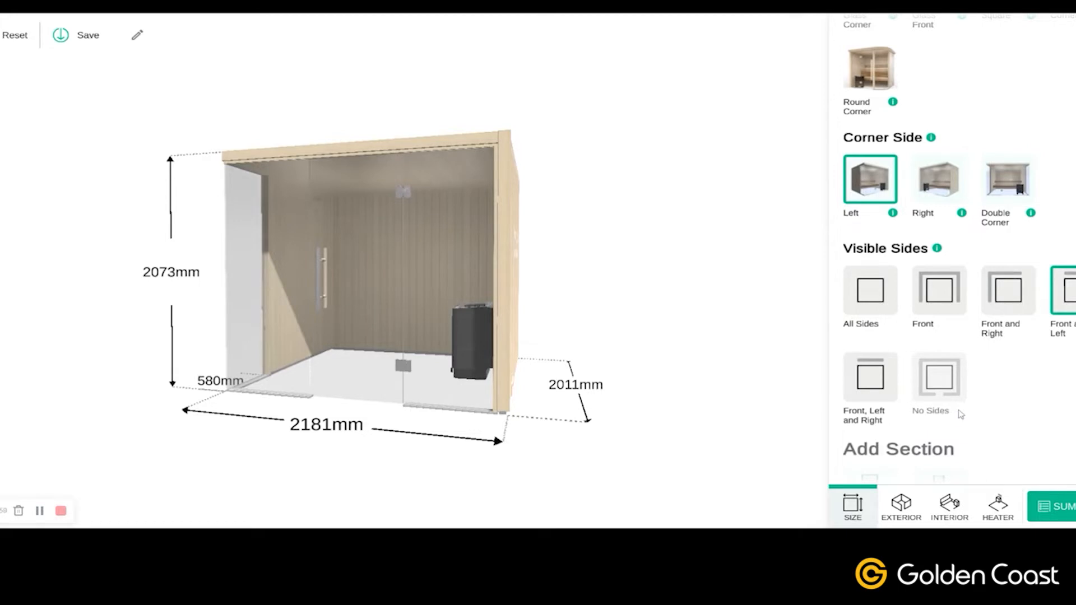
Add a 9 Panel glass section to the left wall directly beside the corner glass and finish editing it.
{"action": "scroll", "coordinate": [874, 380], "scroll_direction": "down", "scroll_amount": 2}
{"action": "scroll", "coordinate": [865, 381], "scroll_direction": "down", "scroll_amount": 2}
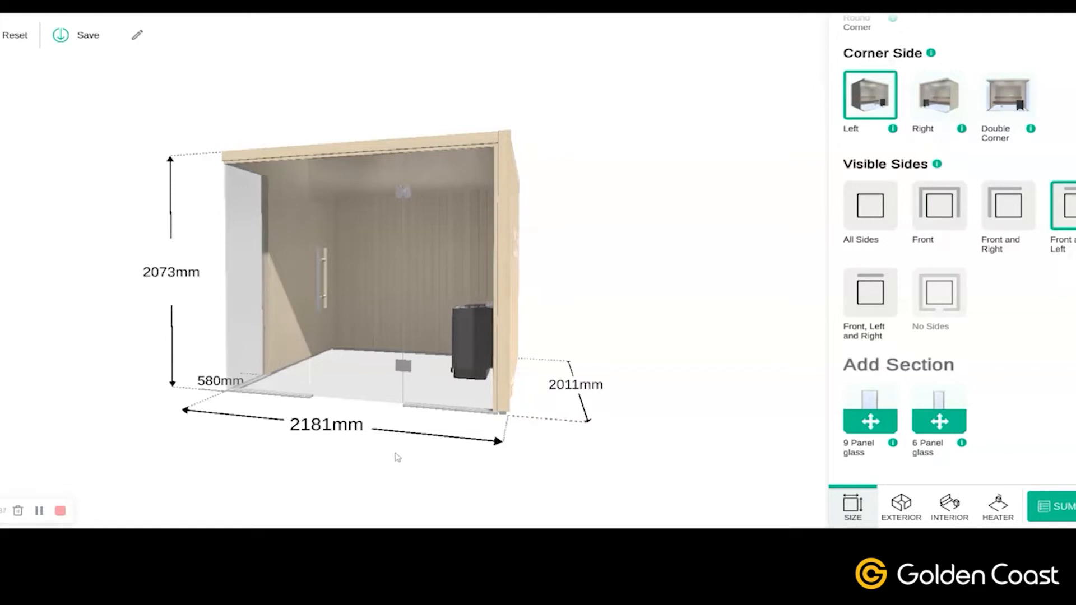
{"action": "left_click_drag", "start_coordinate": [232, 470], "coordinate": [583, 463]}
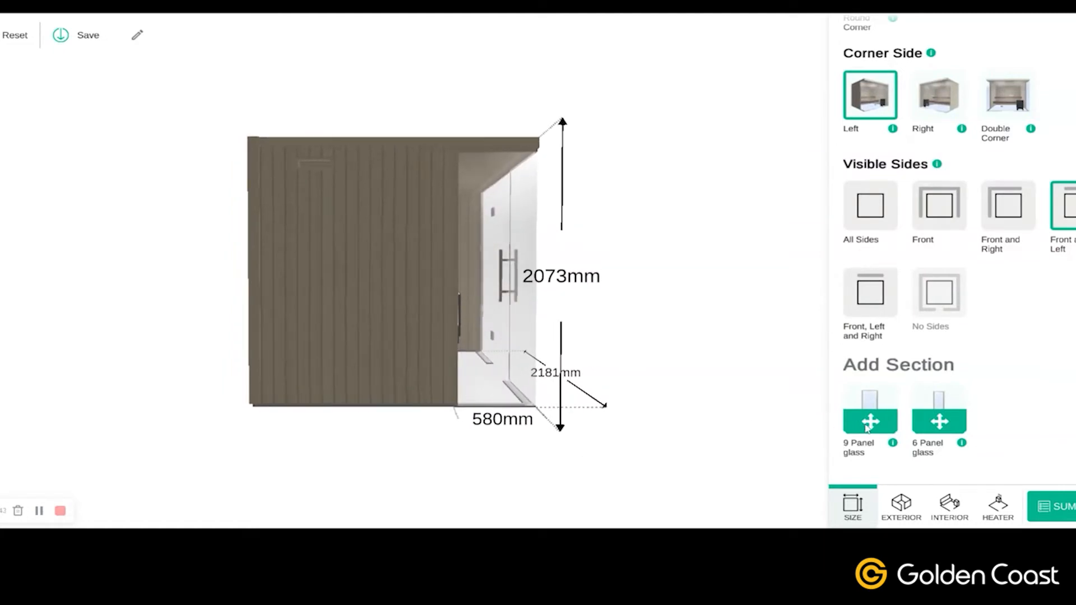
{"action": "left_click_drag", "start_coordinate": [850, 424], "coordinate": [397, 288]}
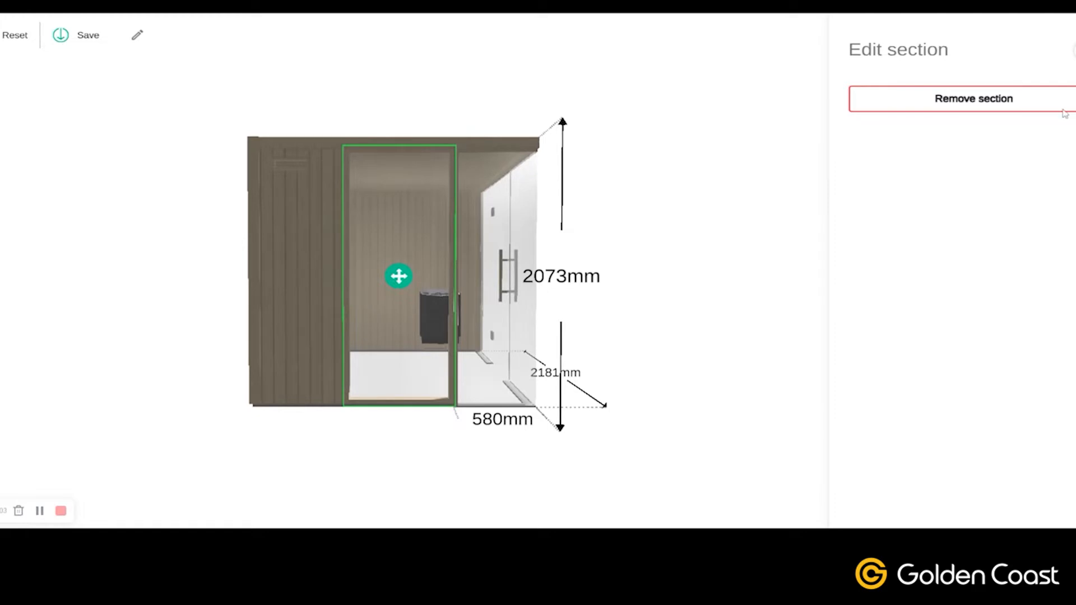
{"action": "left_click", "coordinate": [1075, 50]}
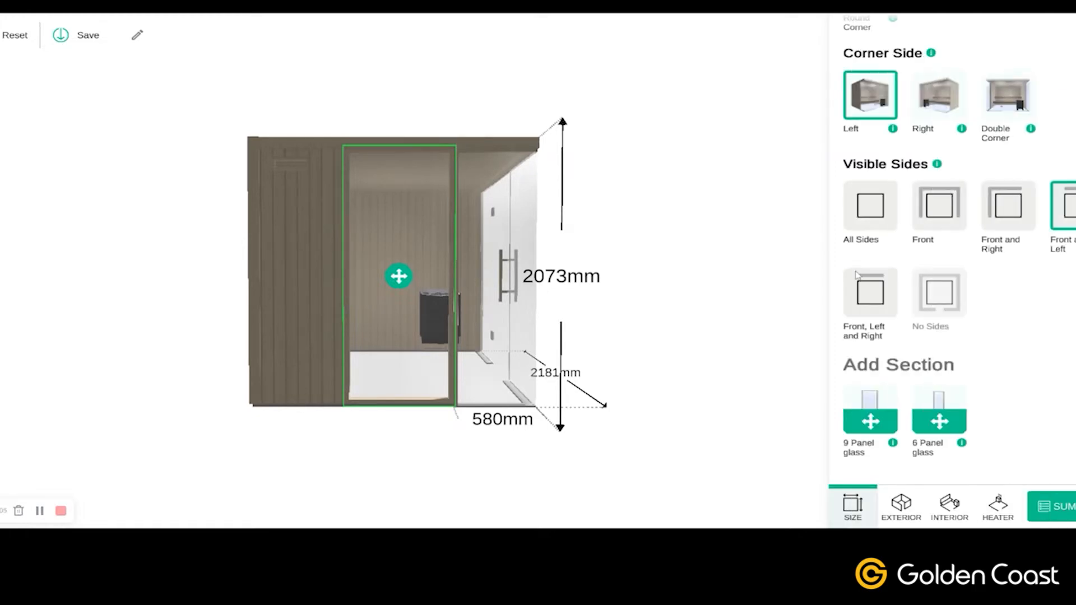
Add a 6 Panel glass section to the left wall beside the 9 Panel section and deselect it.
{"action": "mouse_move", "coordinate": [868, 421]}
{"action": "left_mouse_down"}
{"action": "mouse_move", "coordinate": [290, 333]}
{"action": "mouse_move", "coordinate": [308, 320]}
{"action": "mouse_move", "coordinate": [711, 414]}
{"action": "mouse_move", "coordinate": [866, 405]}
{"action": "left_mouse_up"}
{"action": "left_click_drag", "start_coordinate": [921, 423], "coordinate": [306, 301]}
{"action": "left_click", "coordinate": [305, 301]}
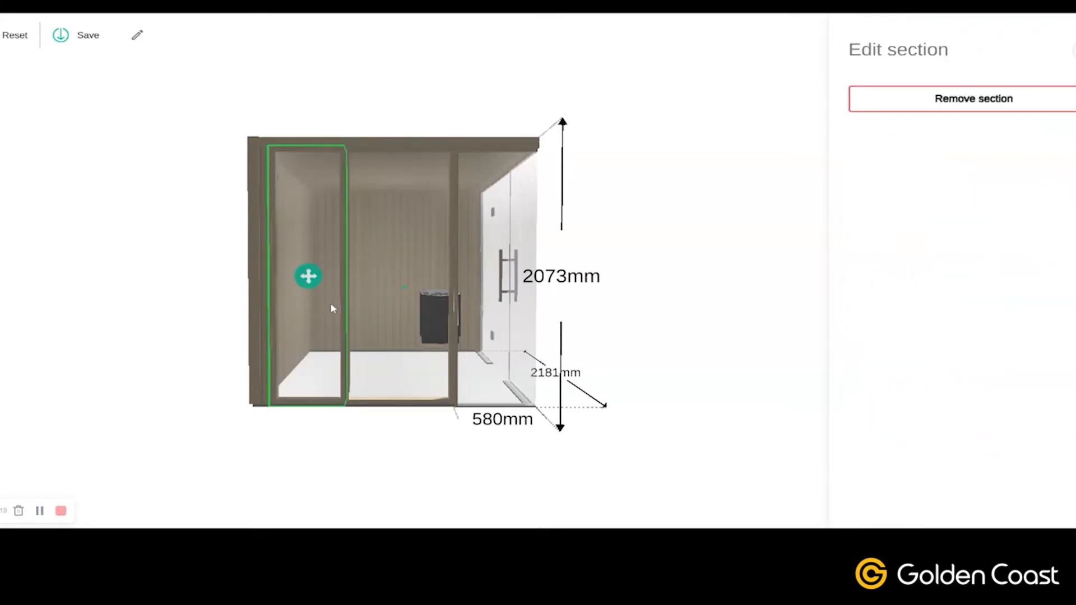
{"action": "left_click", "coordinate": [459, 434]}
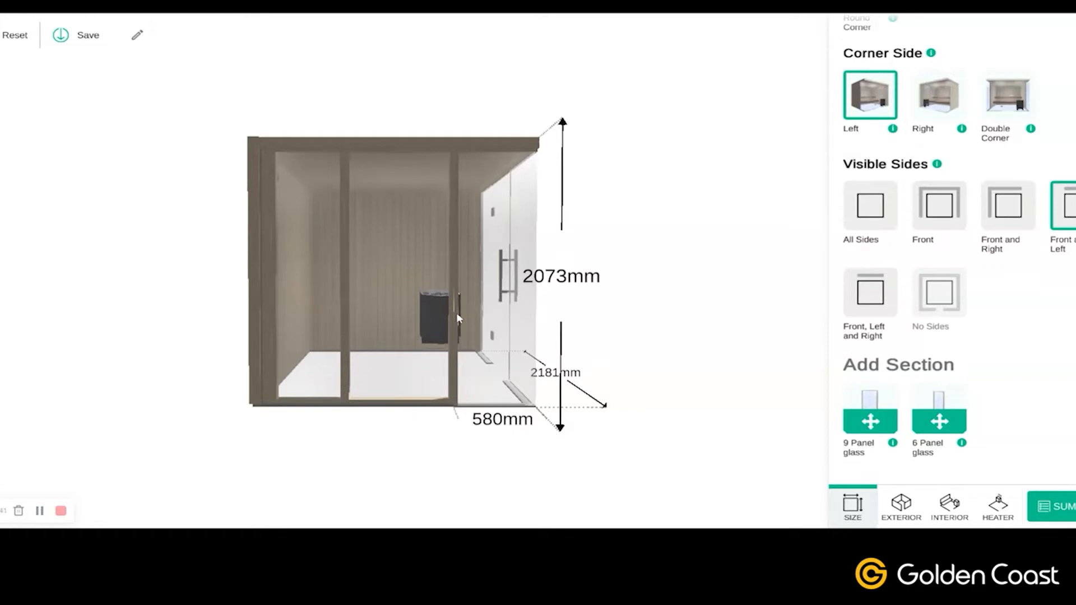
Remove the 9 Panel and 6 Panel glass sections from the left wall.
{"action": "left_click", "coordinate": [404, 307]}
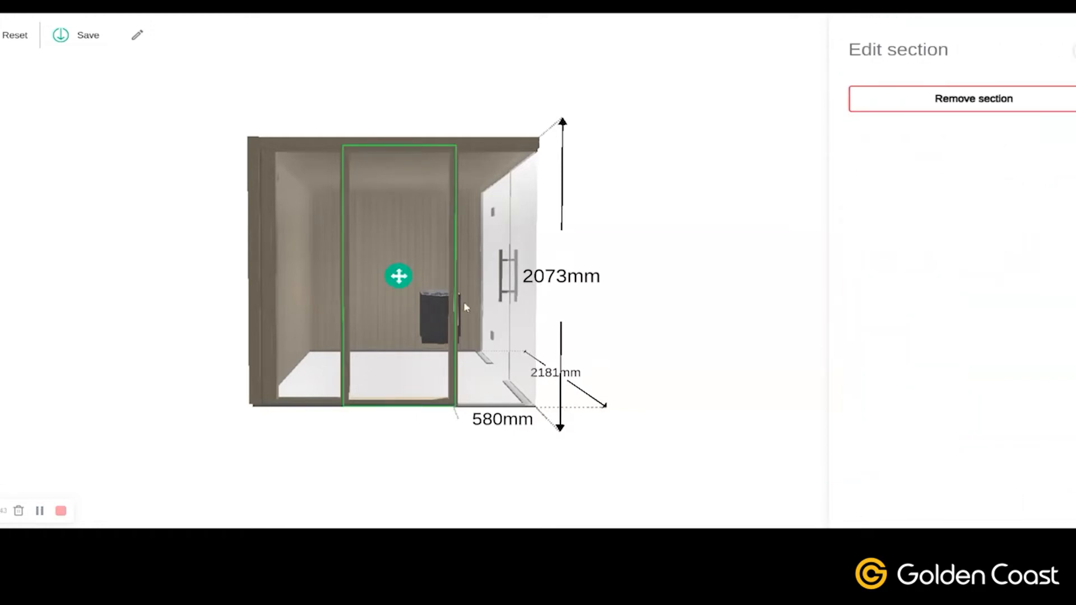
{"action": "left_click", "coordinate": [960, 103]}
{"action": "left_click", "coordinate": [339, 274]}
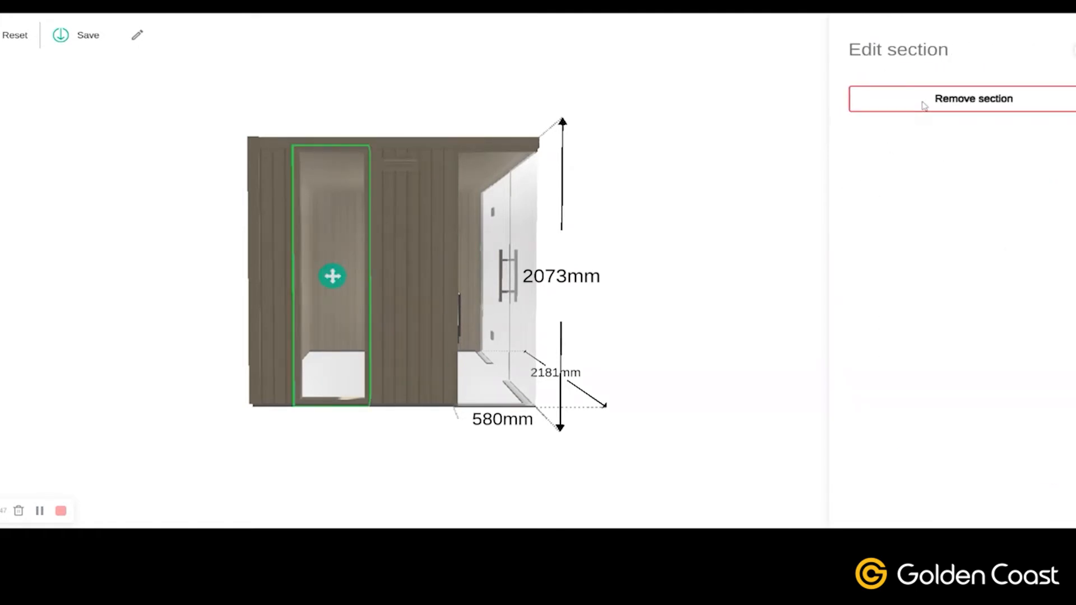
{"action": "left_click", "coordinate": [923, 106]}
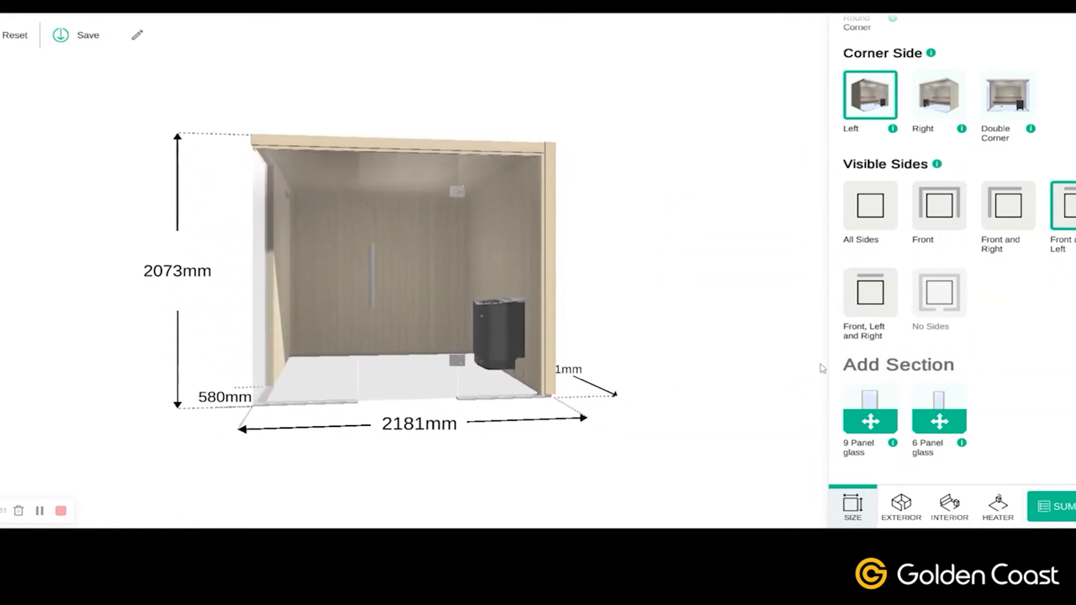
Set the exterior wall type to Horizontal Panel and accept the sauna height adjustment.
{"action": "left_click", "coordinate": [901, 508]}
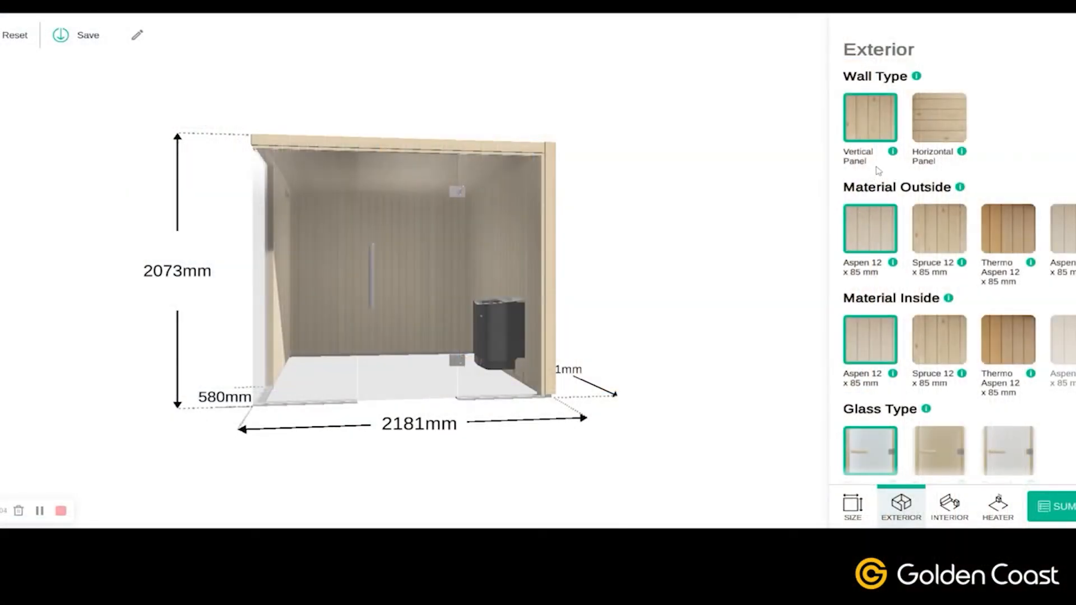
{"action": "left_click_drag", "start_coordinate": [699, 288], "coordinate": [566, 273]}
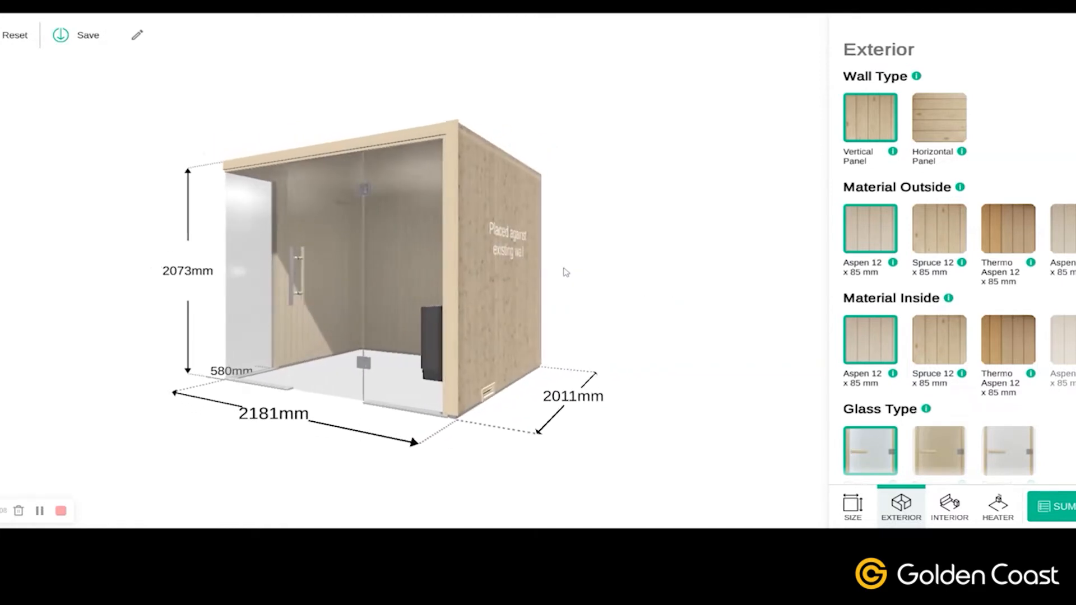
{"action": "scroll", "coordinate": [609, 273], "scroll_direction": "up", "scroll_amount": 2}
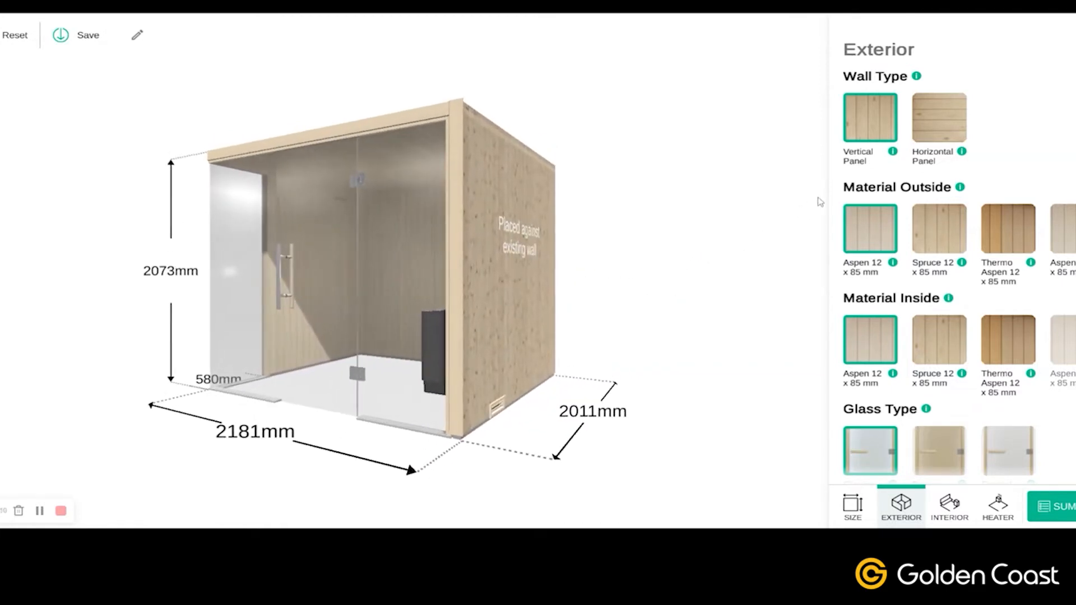
{"action": "left_click", "coordinate": [937, 136]}
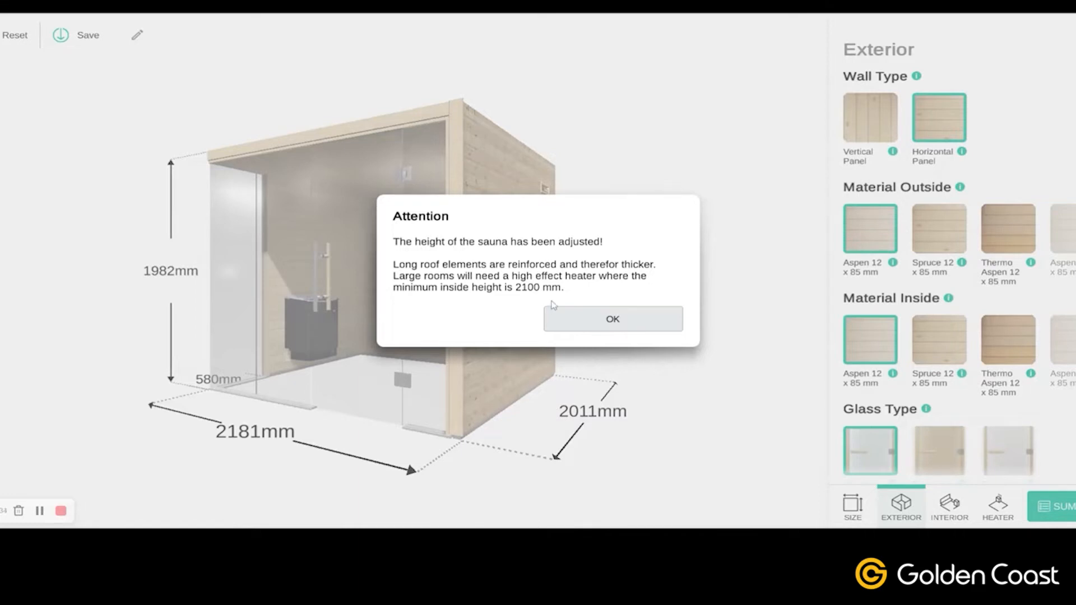
{"action": "left_click", "coordinate": [593, 325]}
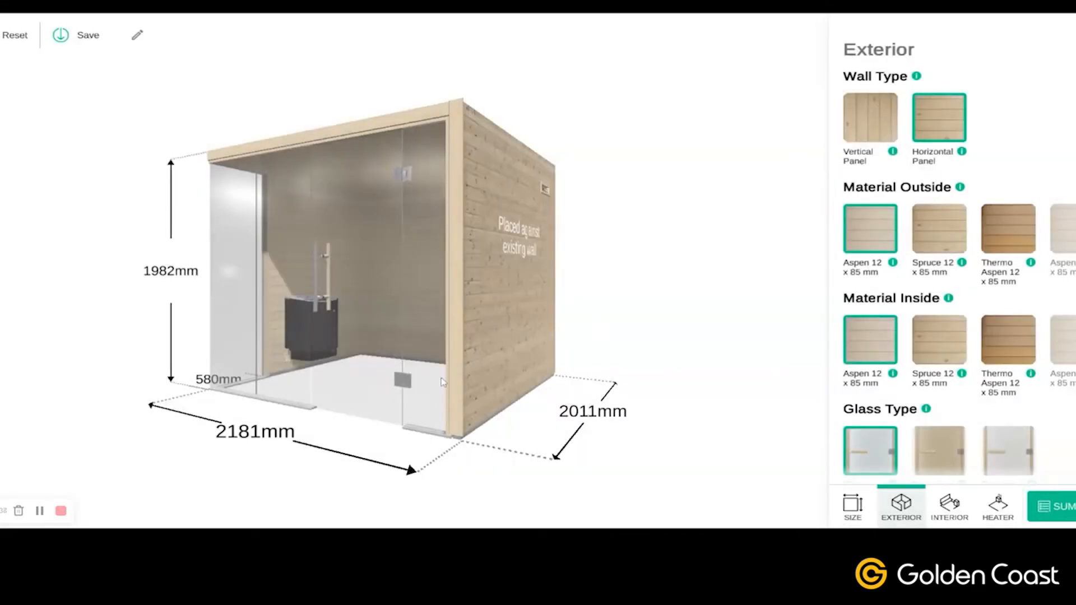
Examine the horizontal wall panelling inside the sauna and on its outer walls from several angles.
{"action": "left_click_drag", "start_coordinate": [256, 410], "coordinate": [345, 402]}
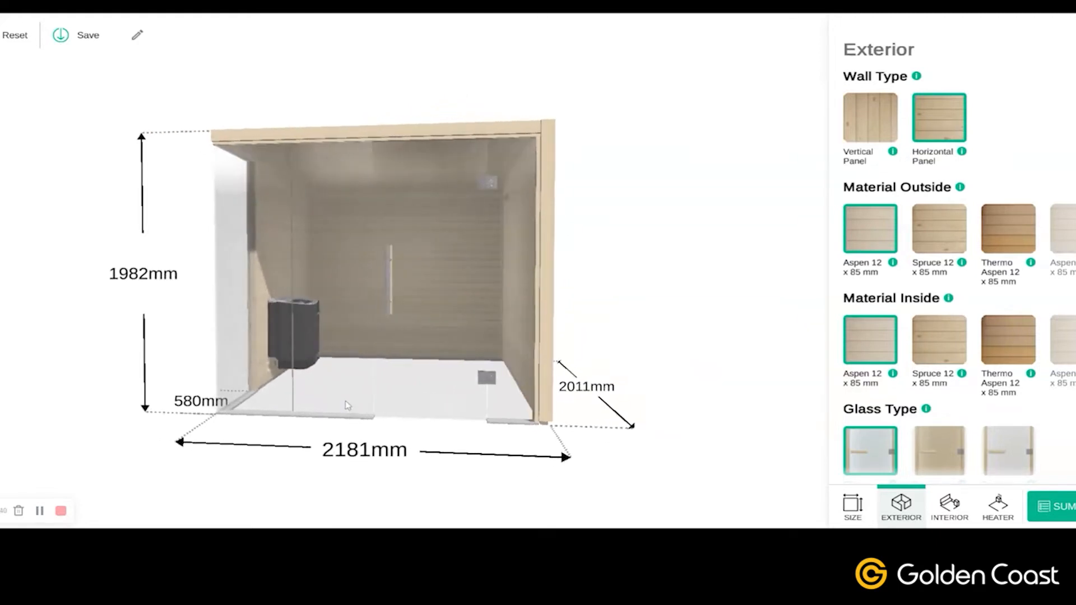
{"action": "scroll", "coordinate": [346, 403], "scroll_direction": "up", "scroll_amount": 10}
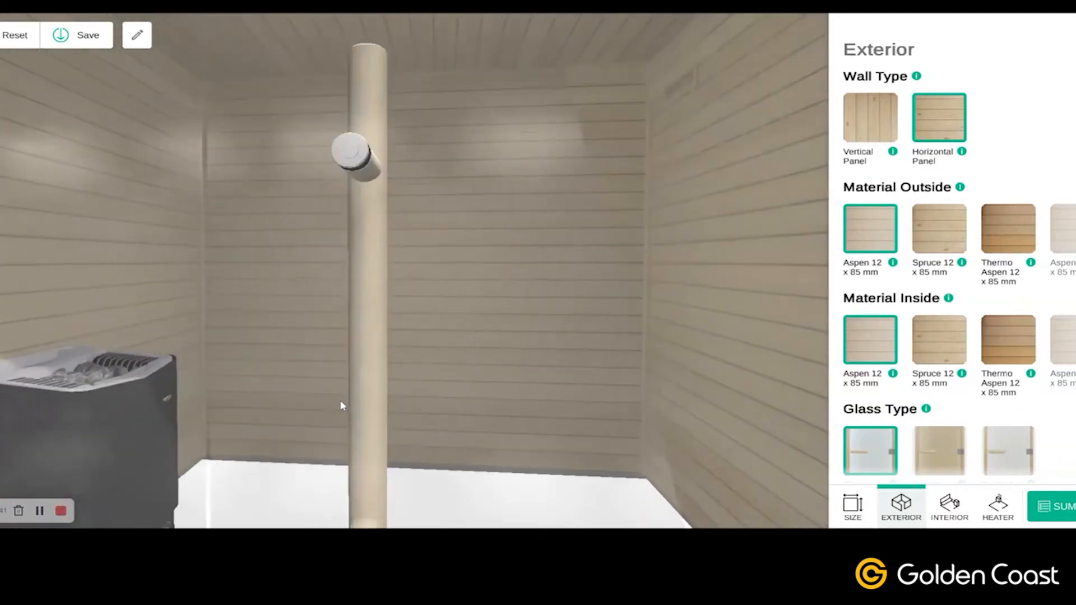
{"action": "scroll", "coordinate": [343, 405], "scroll_direction": "up", "scroll_amount": 3}
{"action": "left_click_drag", "start_coordinate": [340, 471], "coordinate": [528, 428]}
{"action": "scroll", "coordinate": [512, 410], "scroll_direction": "down", "scroll_amount": 10}
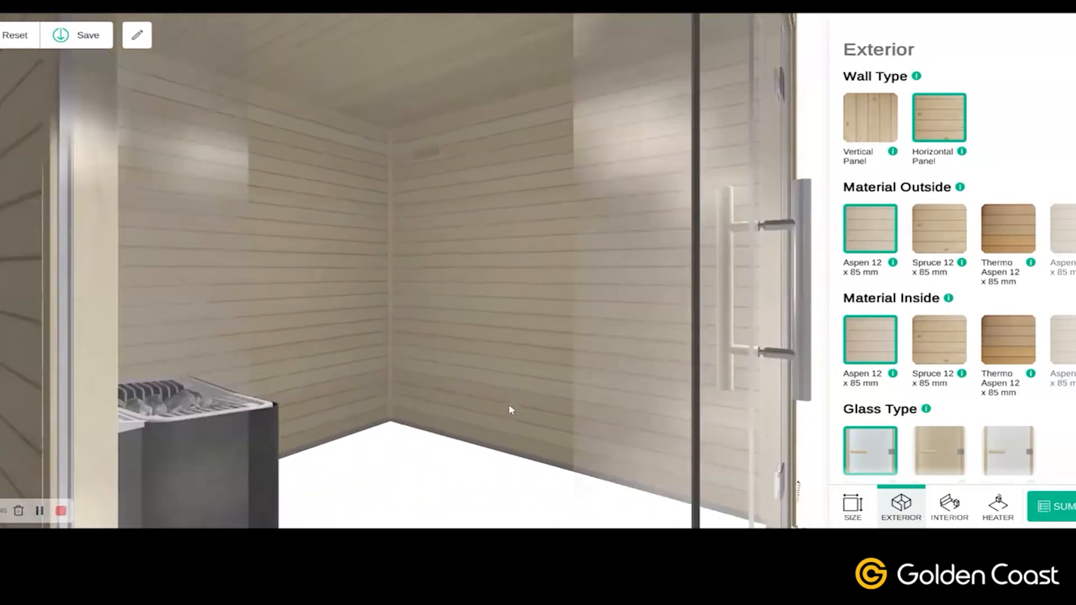
{"action": "left_click_drag", "start_coordinate": [465, 461], "coordinate": [504, 433]}
{"action": "scroll", "coordinate": [466, 428], "scroll_direction": "down", "scroll_amount": 8}
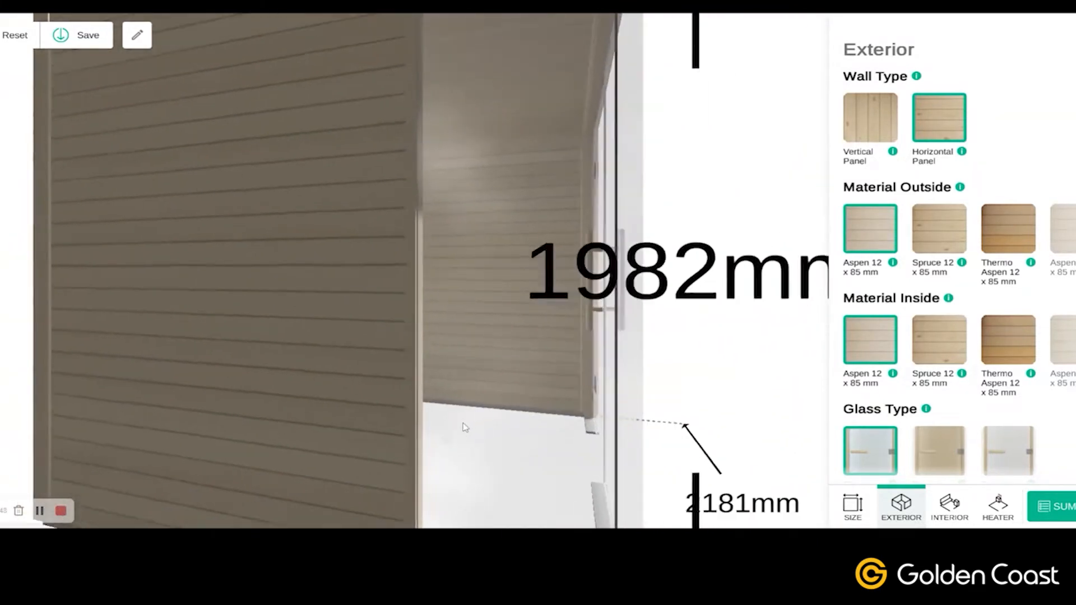
{"action": "left_click_drag", "start_coordinate": [632, 437], "coordinate": [398, 401]}
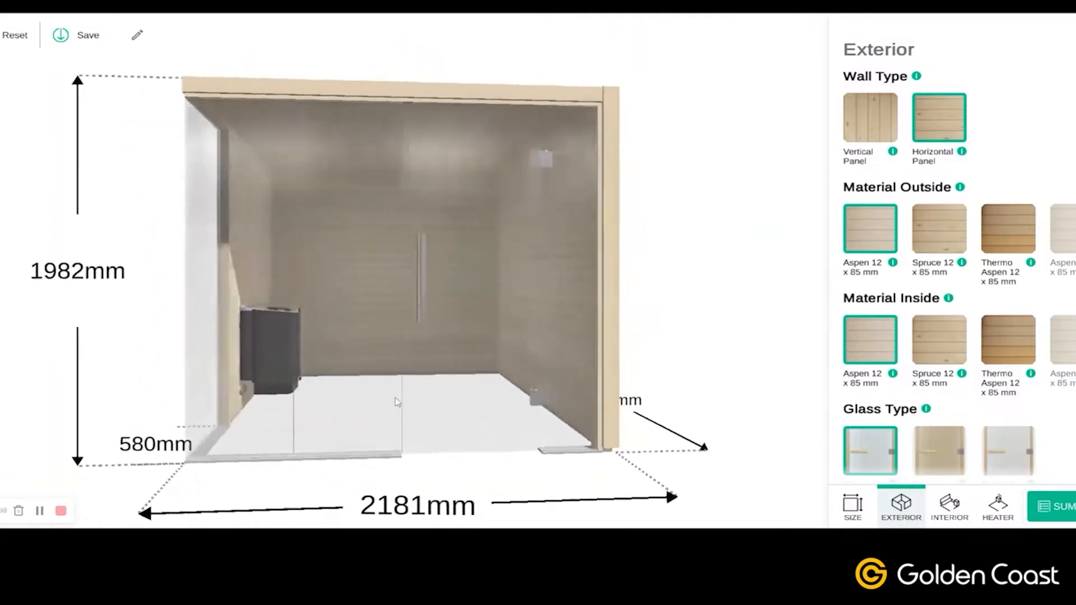
{"action": "left_click_drag", "start_coordinate": [663, 380], "coordinate": [654, 358]}
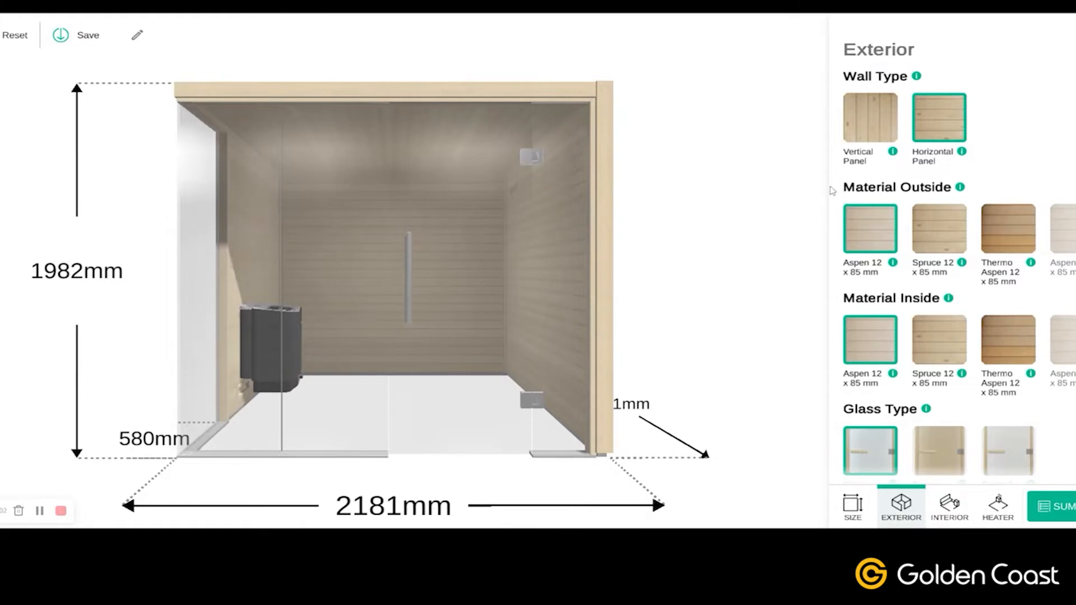
Set the exterior wall type to Vertical Panel and accept the sauna height adjustment.
{"action": "left_click", "coordinate": [875, 138]}
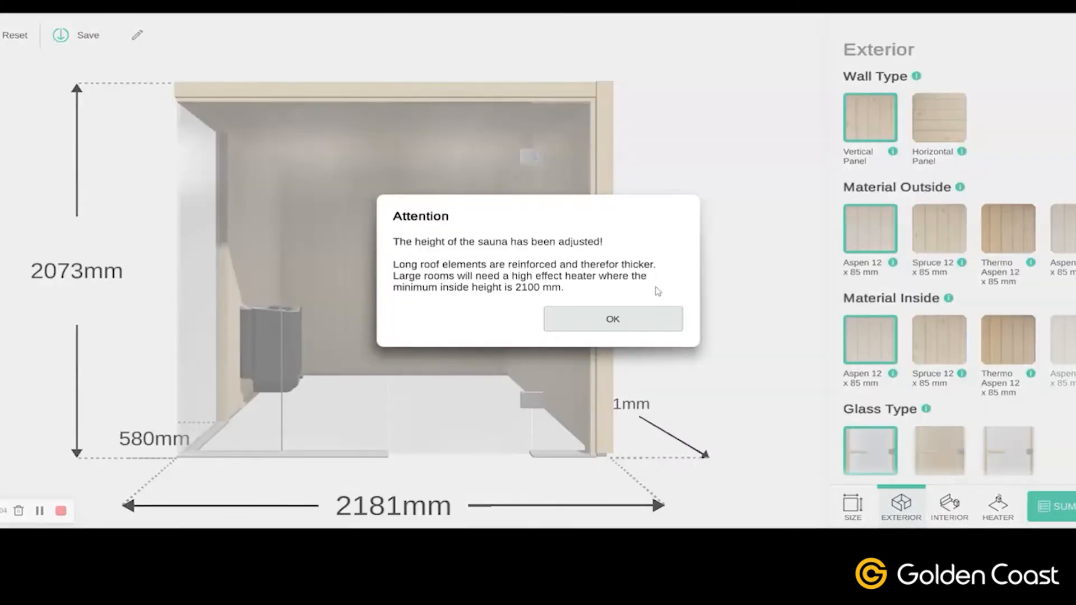
{"action": "left_click", "coordinate": [633, 318]}
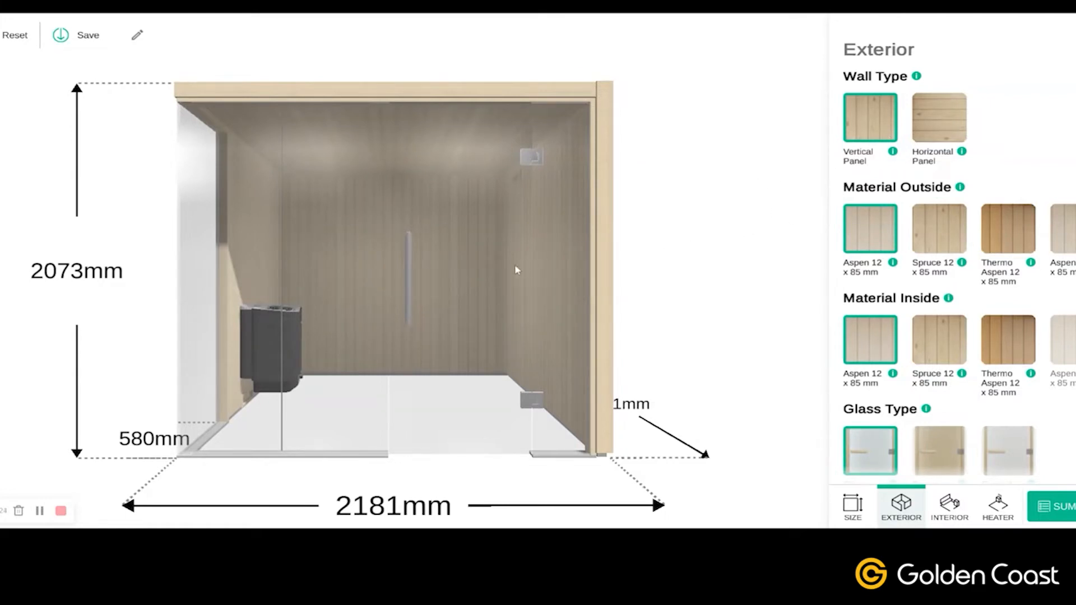
Center the glass door in the front wall and finish editing it.
{"action": "left_click", "coordinate": [479, 271]}
{"action": "left_click", "coordinate": [869, 176]}
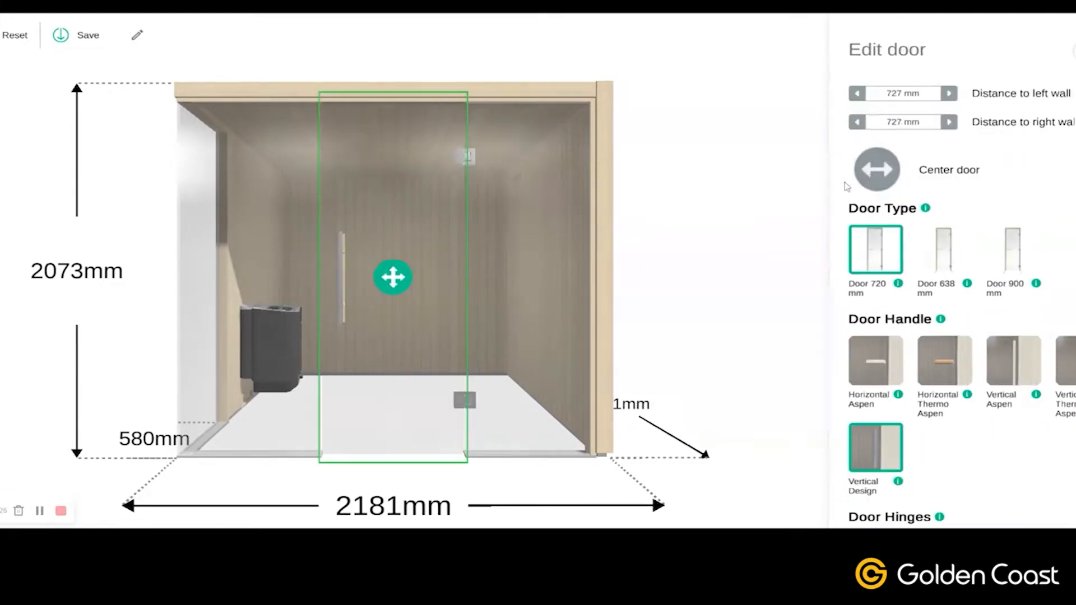
{"action": "left_click", "coordinate": [732, 214]}
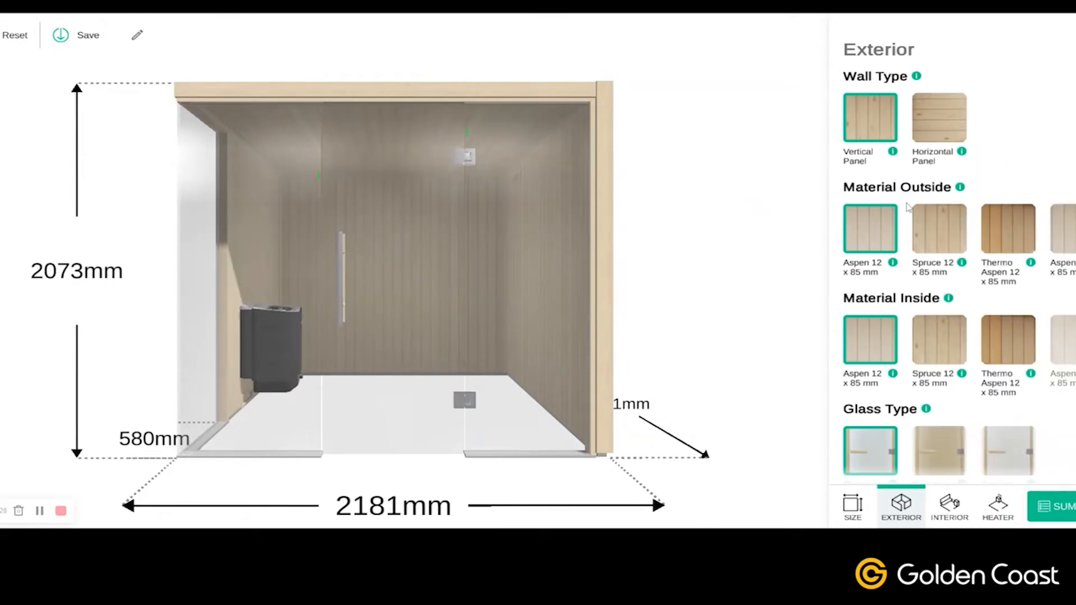
Examine the vertical panelling on the sauna's outer walls from the front, side and rear.
{"action": "scroll", "coordinate": [908, 207], "scroll_direction": "down", "scroll_amount": 1}
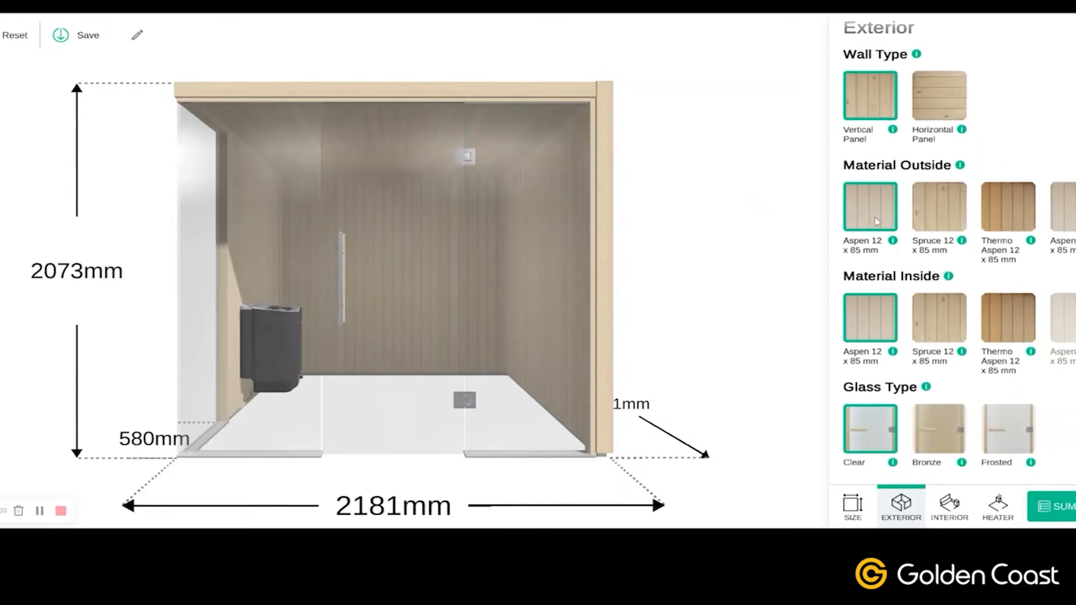
{"action": "left_click_drag", "start_coordinate": [696, 303], "coordinate": [430, 341]}
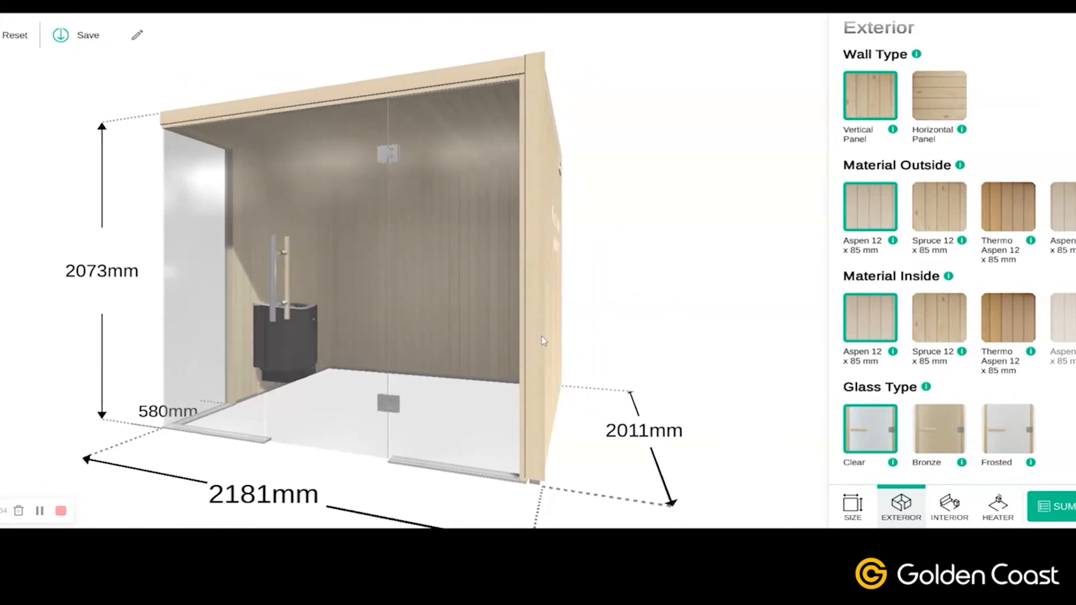
{"action": "left_click_drag", "start_coordinate": [730, 330], "coordinate": [606, 323]}
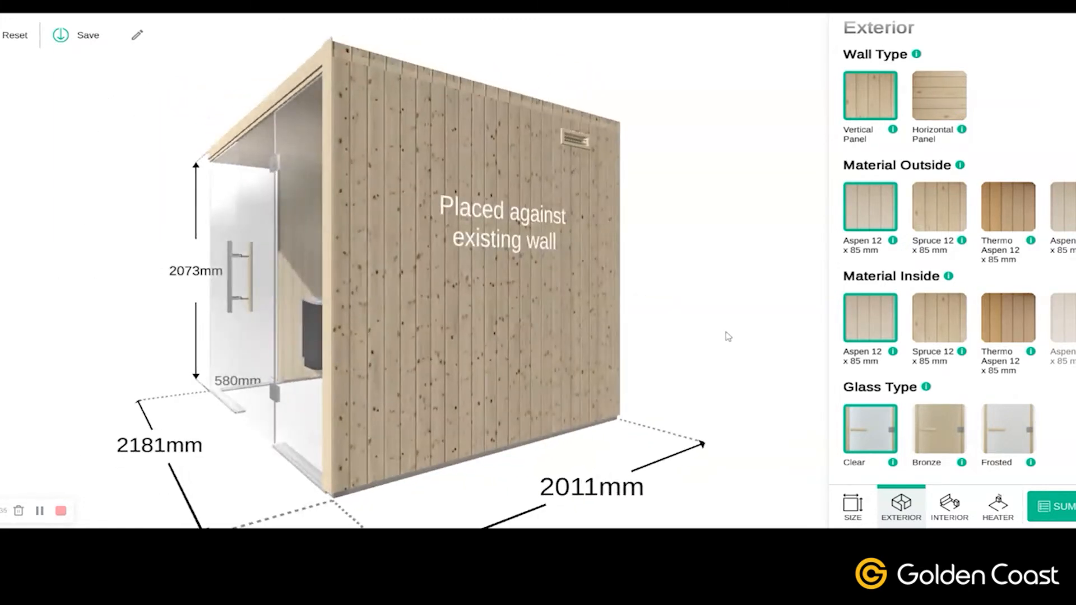
{"action": "left_click_drag", "start_coordinate": [749, 329], "coordinate": [473, 345]}
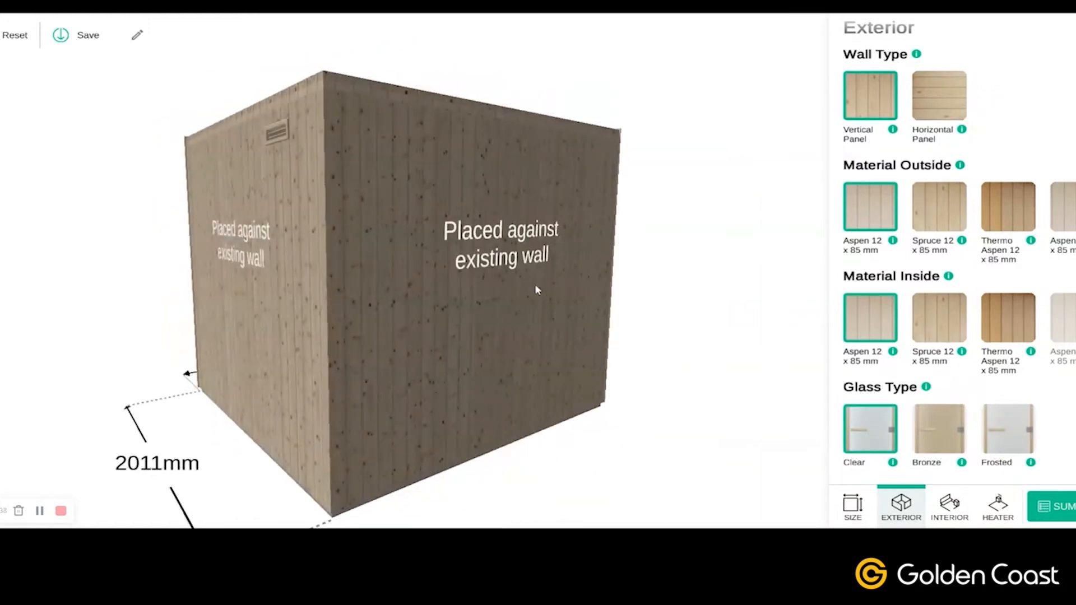
{"action": "left_click_drag", "start_coordinate": [180, 444], "coordinate": [362, 436]}
{"action": "left_click_drag", "start_coordinate": [656, 435], "coordinate": [681, 418]}
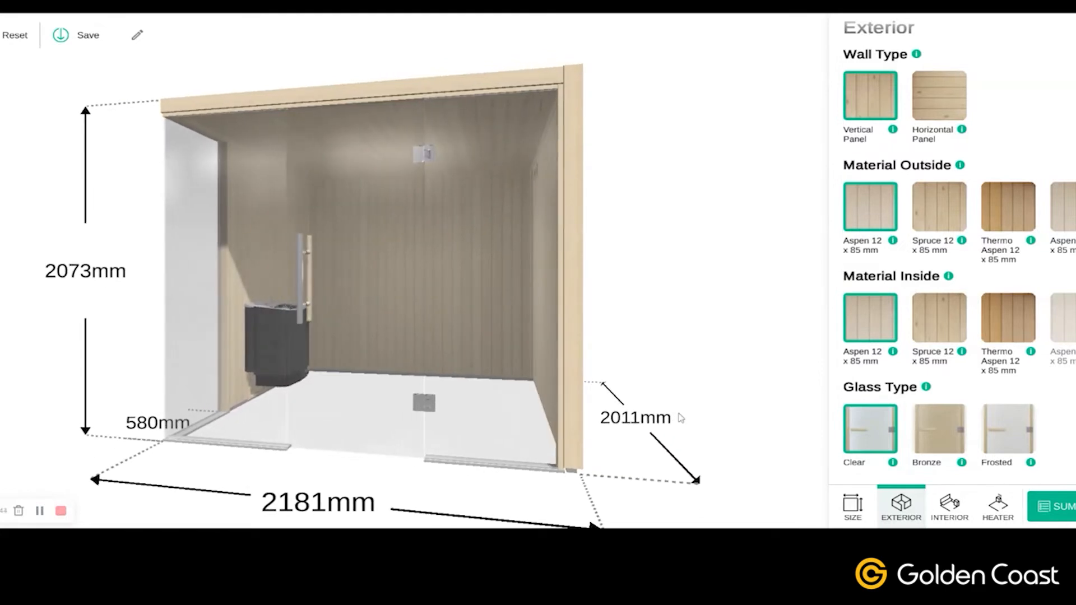
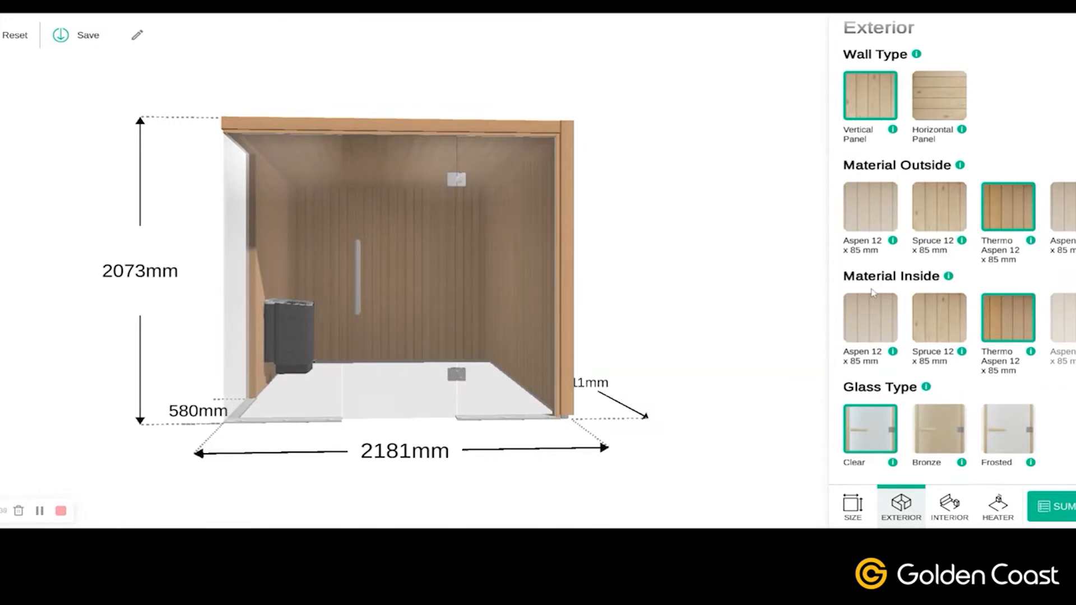
Try Spruce 12 x 85 mm for both the outside and inside materials and inspect the interior panelling up close.
{"action": "left_click", "coordinate": [947, 224]}
{"action": "left_click", "coordinate": [937, 306]}
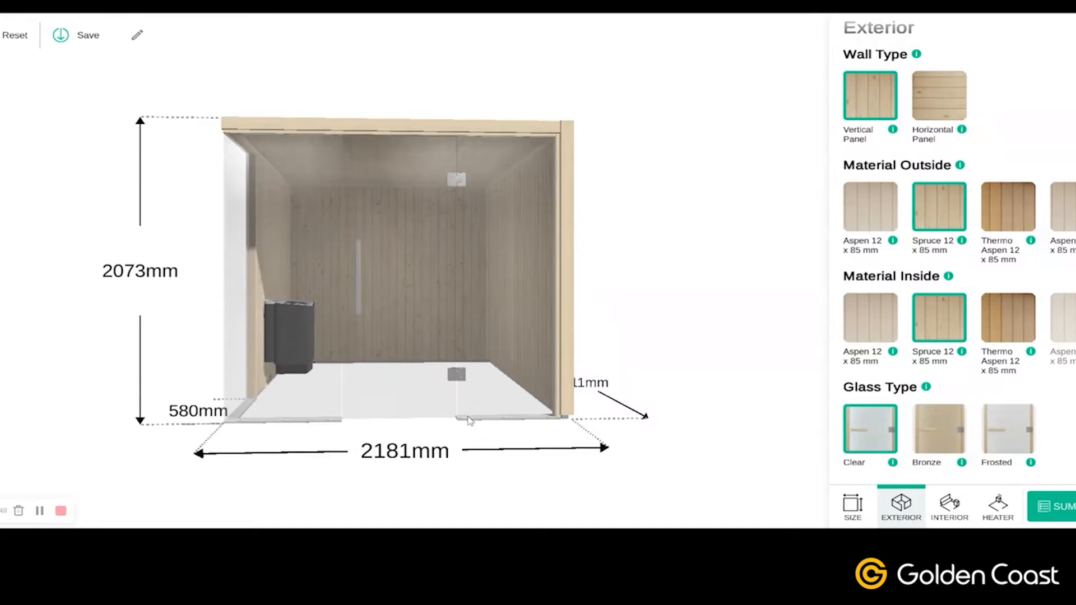
{"action": "scroll", "coordinate": [486, 437], "scroll_direction": "up", "scroll_amount": 5}
{"action": "scroll", "coordinate": [486, 434], "scroll_direction": "up", "scroll_amount": 6}
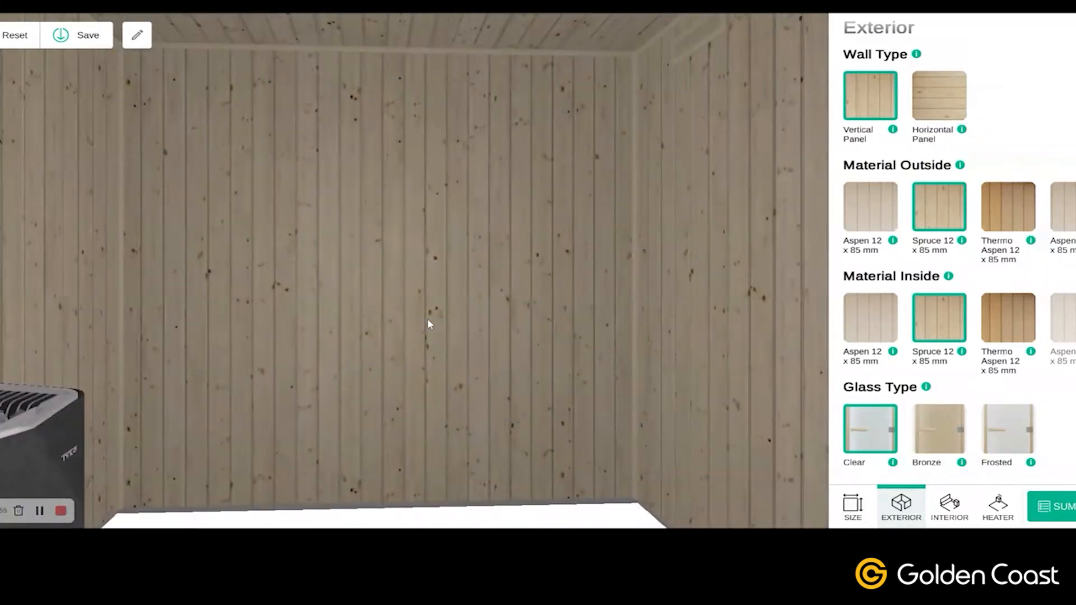
{"action": "scroll", "coordinate": [430, 324], "scroll_direction": "down", "scroll_amount": 10}
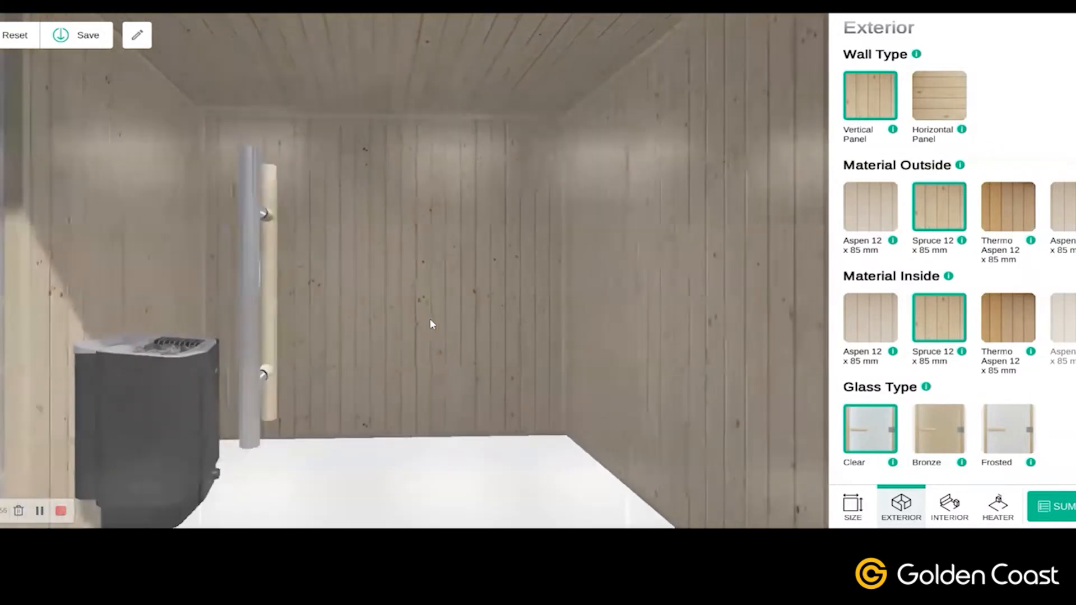
{"action": "scroll", "coordinate": [431, 321], "scroll_direction": "down", "scroll_amount": 3}
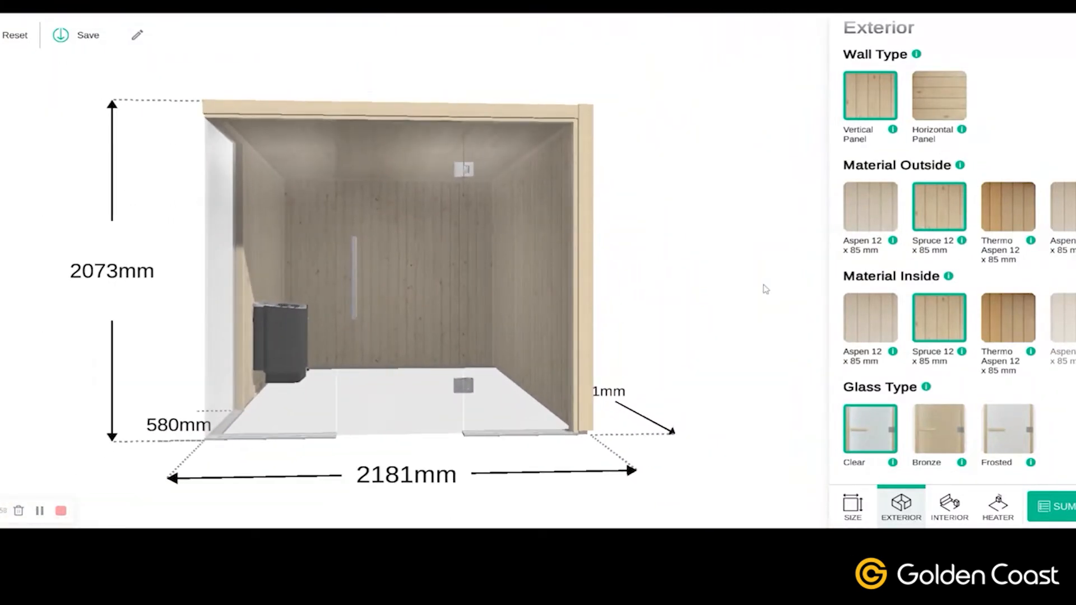
Try Aspen 12 x 85 mm for both the outside and inside materials and inspect the interior panelling up close.
{"action": "left_click", "coordinate": [870, 229]}
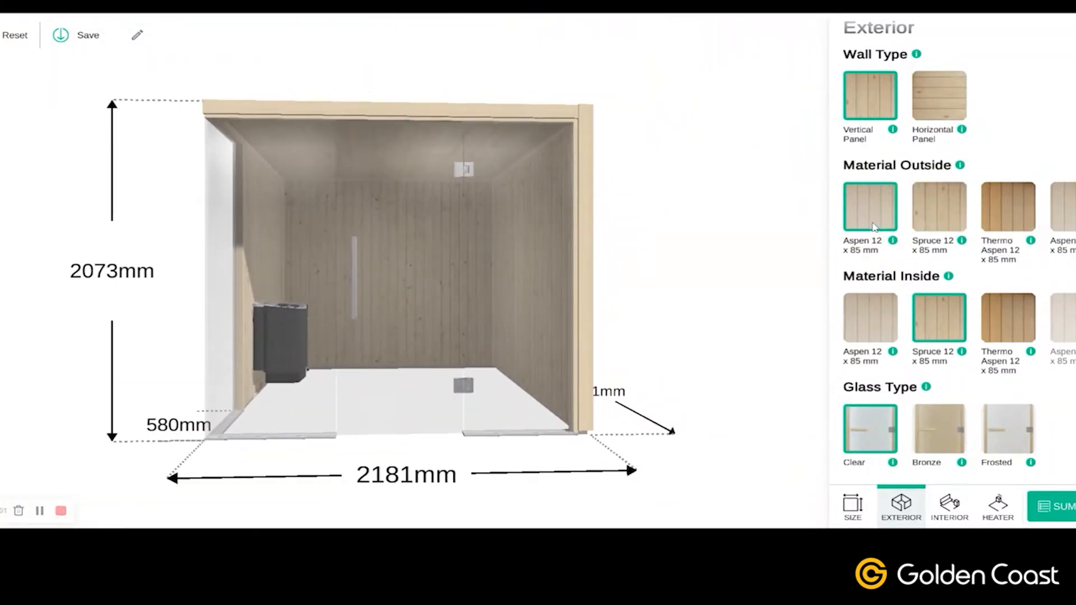
{"action": "left_click", "coordinate": [867, 319]}
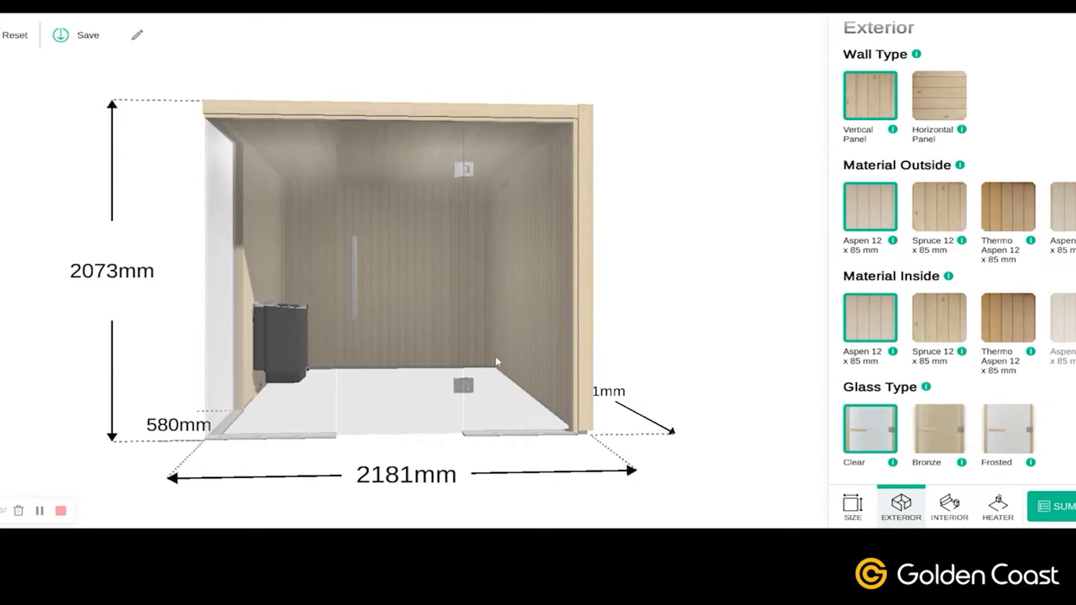
{"action": "scroll", "coordinate": [427, 362], "scroll_direction": "up", "scroll_amount": 5}
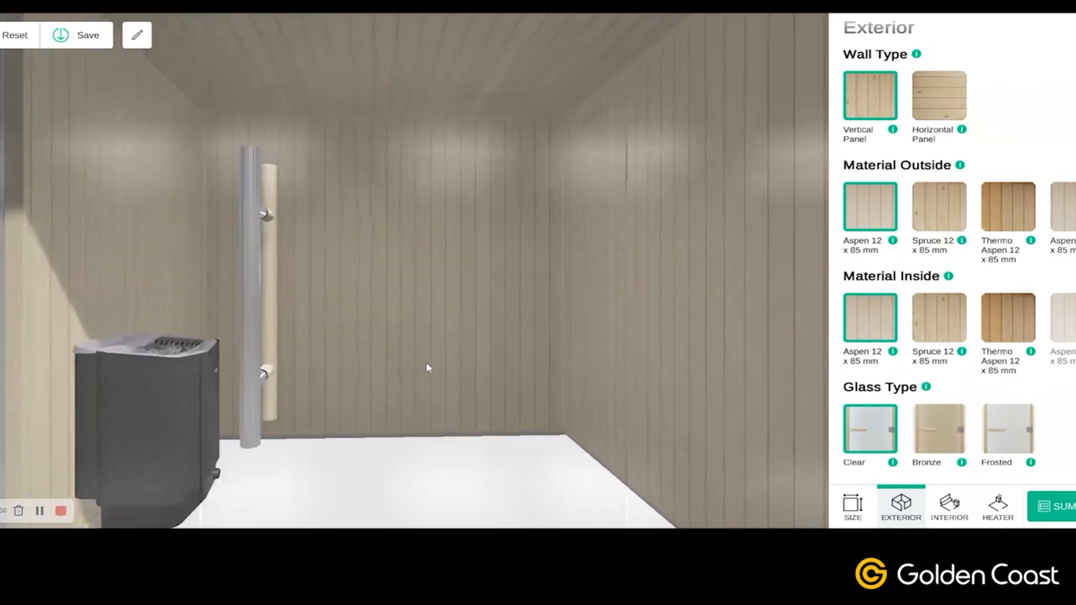
{"action": "scroll", "coordinate": [427, 367], "scroll_direction": "up", "scroll_amount": 3}
{"action": "scroll", "coordinate": [427, 367], "scroll_direction": "down", "scroll_amount": 3}
{"action": "scroll", "coordinate": [426, 367], "scroll_direction": "down", "scroll_amount": 5}
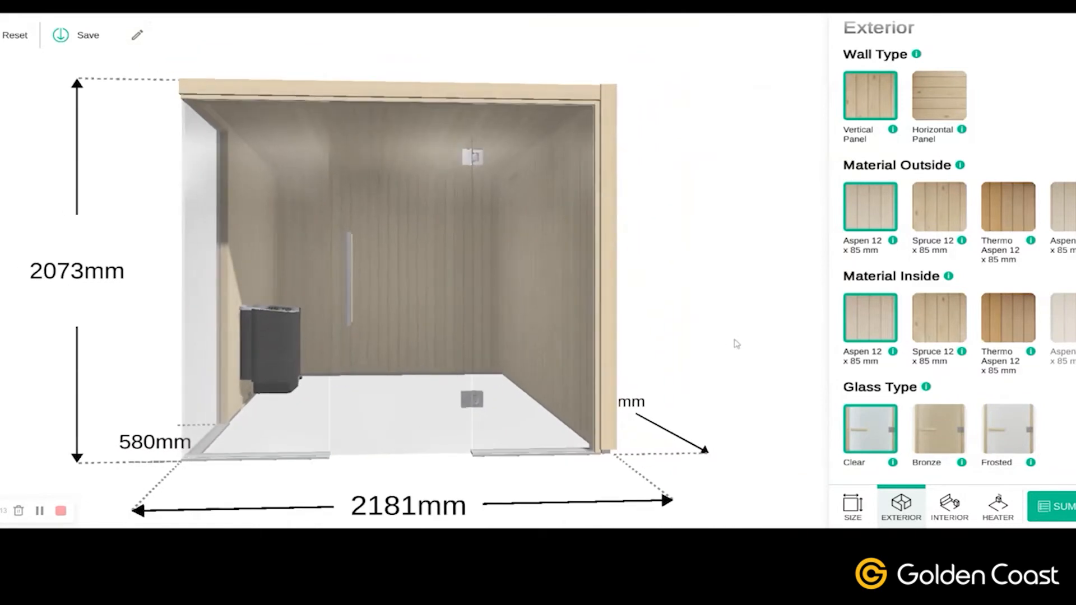
Set both the outside and inside materials to Thermo Aspen 12 x 85 mm.
{"action": "left_click", "coordinate": [1020, 224]}
{"action": "left_click", "coordinate": [1008, 304]}
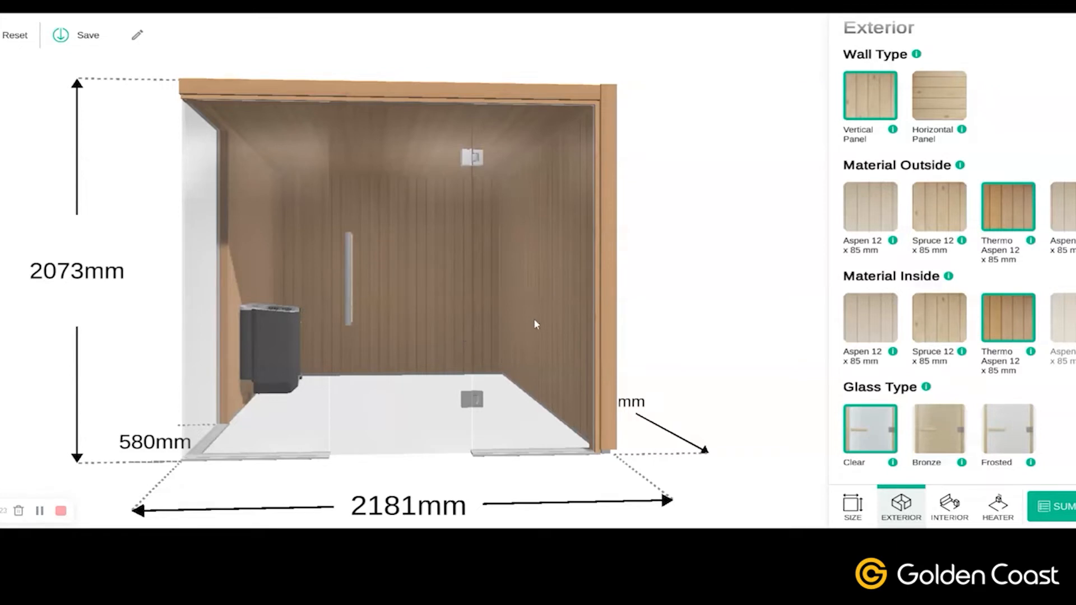
{"action": "left_click_drag", "start_coordinate": [337, 397], "coordinate": [370, 317]}
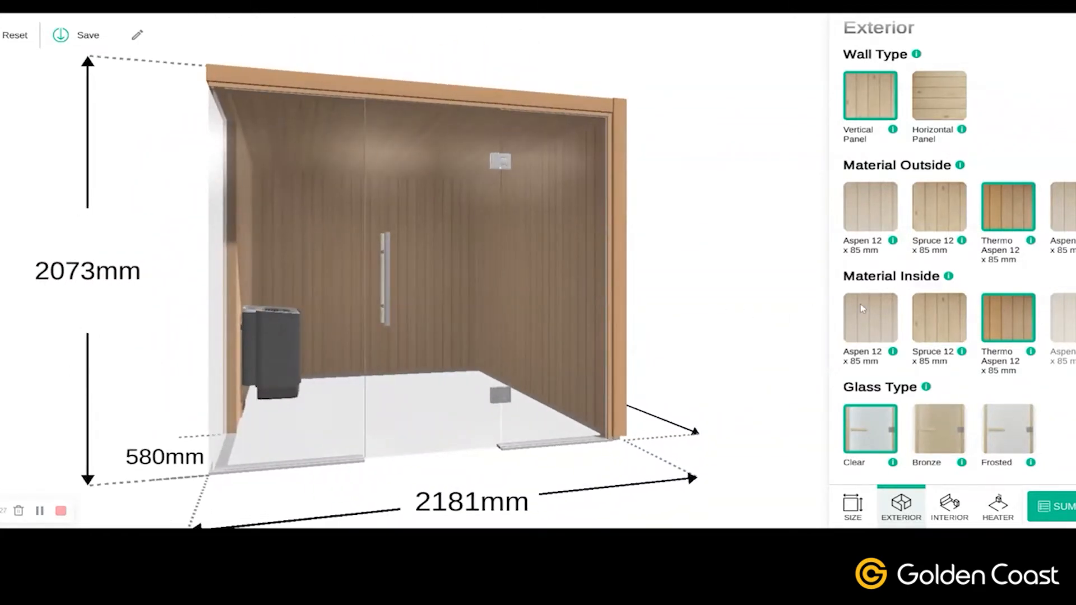
Try the Bronze and Frosted glass types on the sauna front and return the glass type to Clear.
{"action": "scroll", "coordinate": [863, 308], "scroll_direction": "down", "scroll_amount": 1}
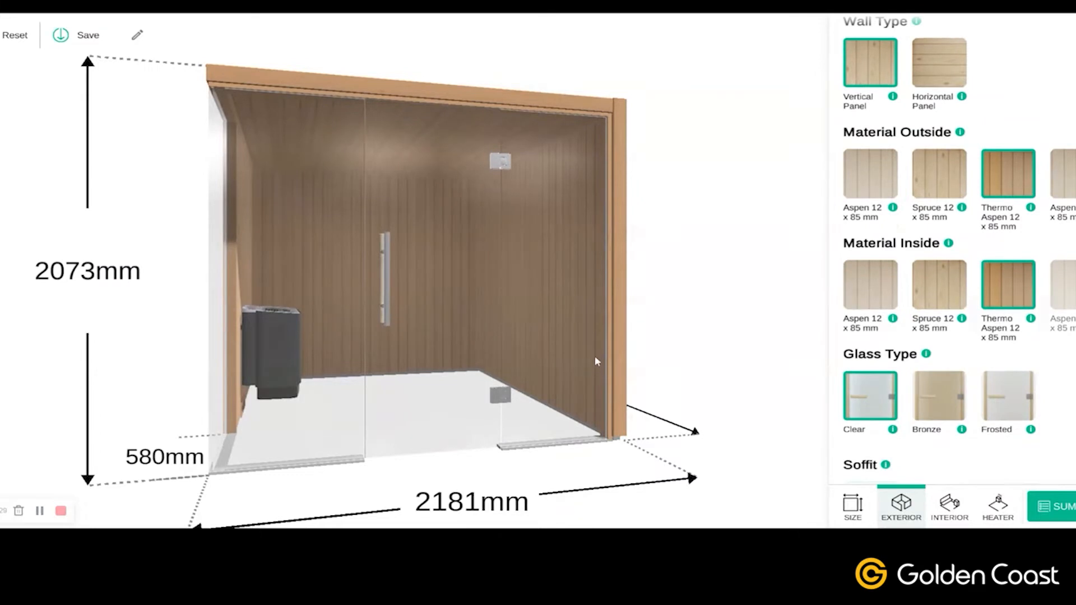
{"action": "scroll", "coordinate": [855, 324], "scroll_direction": "down", "scroll_amount": 3}
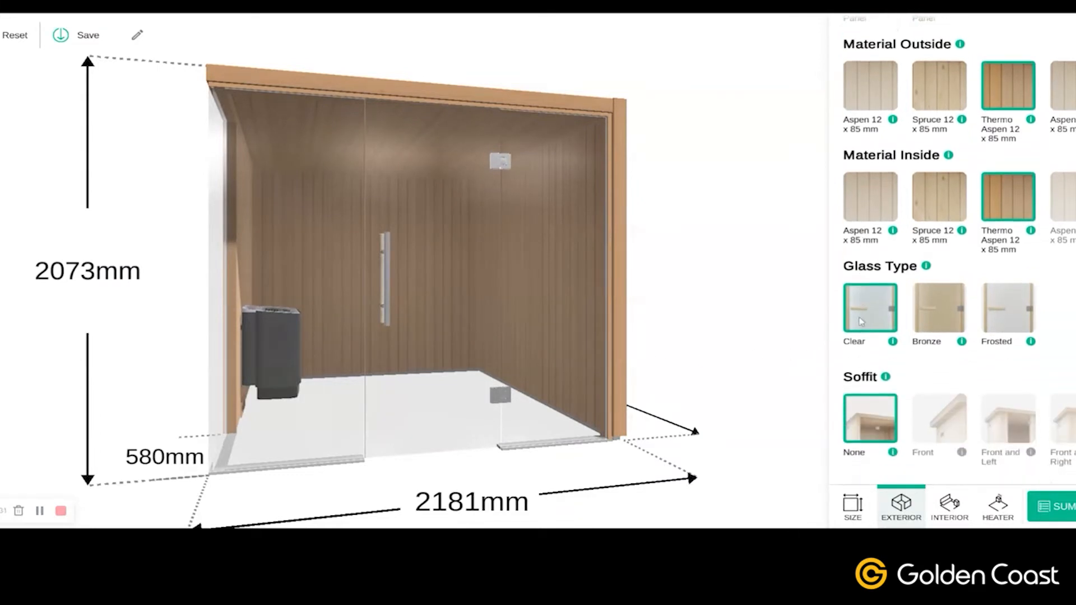
{"action": "scroll", "coordinate": [866, 321], "scroll_direction": "down", "scroll_amount": 1}
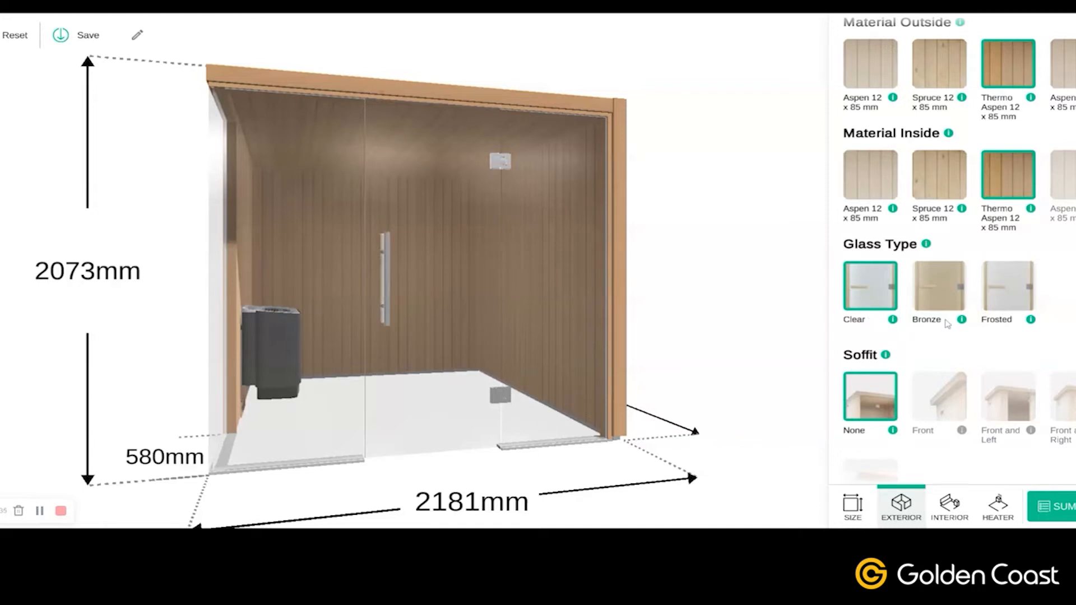
{"action": "left_click_drag", "start_coordinate": [709, 371], "coordinate": [564, 365]}
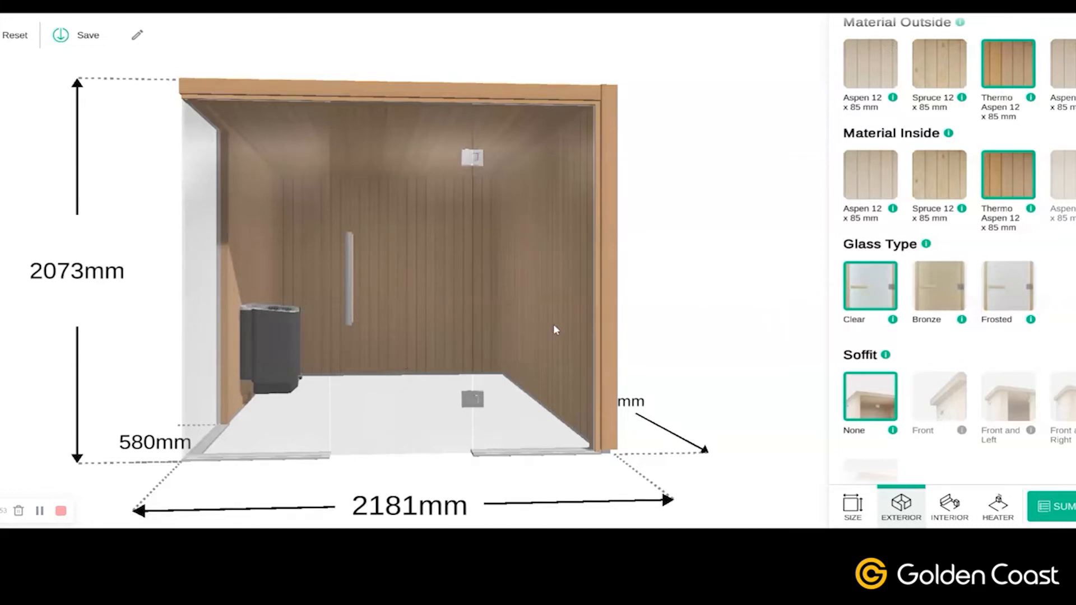
{"action": "left_click", "coordinate": [920, 298]}
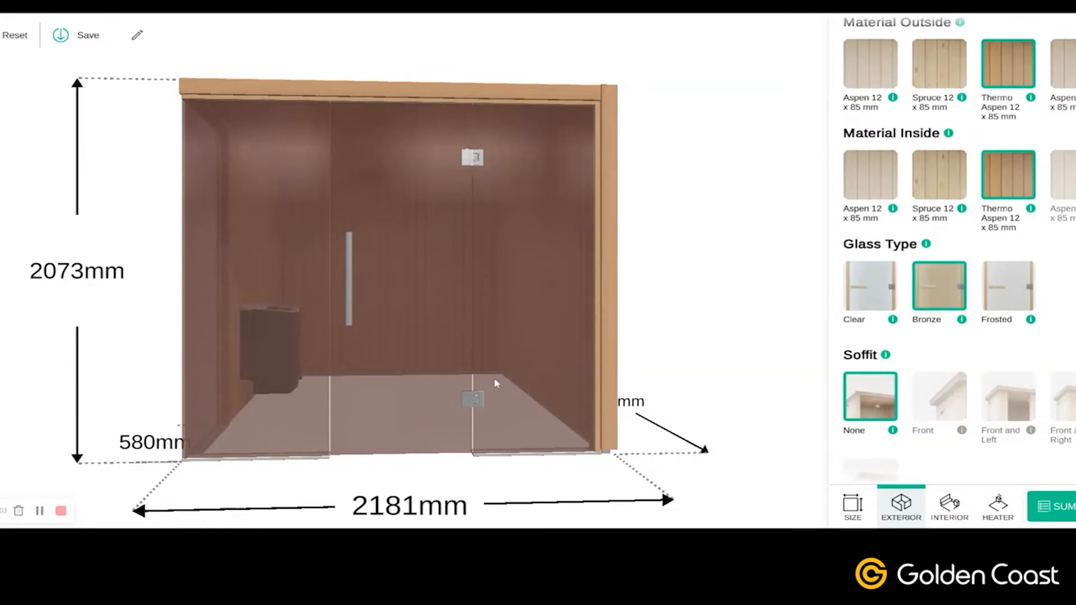
{"action": "left_click", "coordinate": [992, 300]}
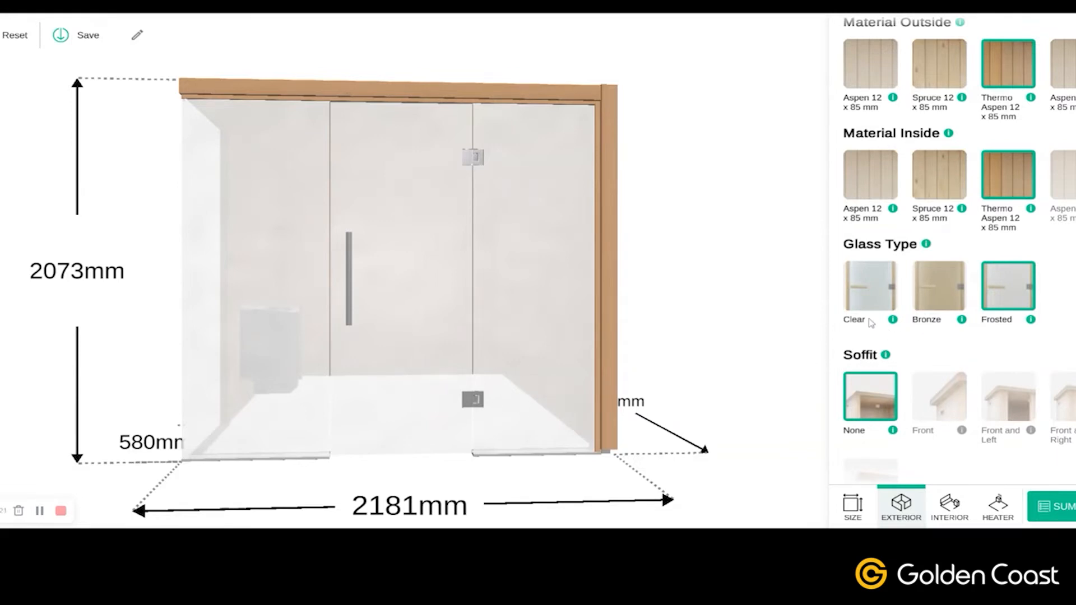
{"action": "left_click", "coordinate": [862, 291]}
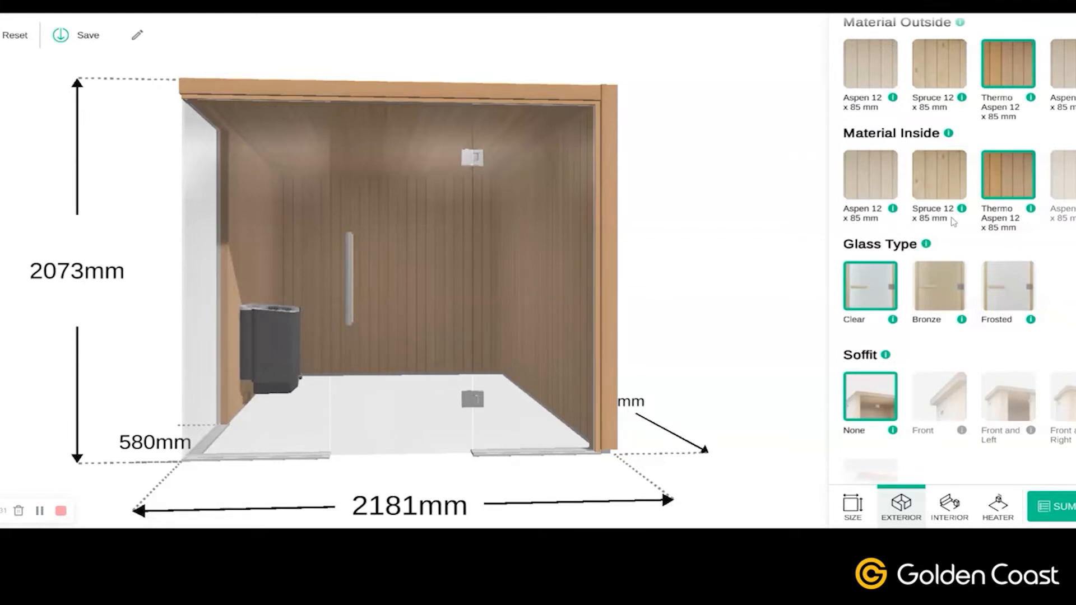
Read the description of the Aspen 12 x 85 mm inside material and close it.
{"action": "left_click", "coordinate": [895, 210]}
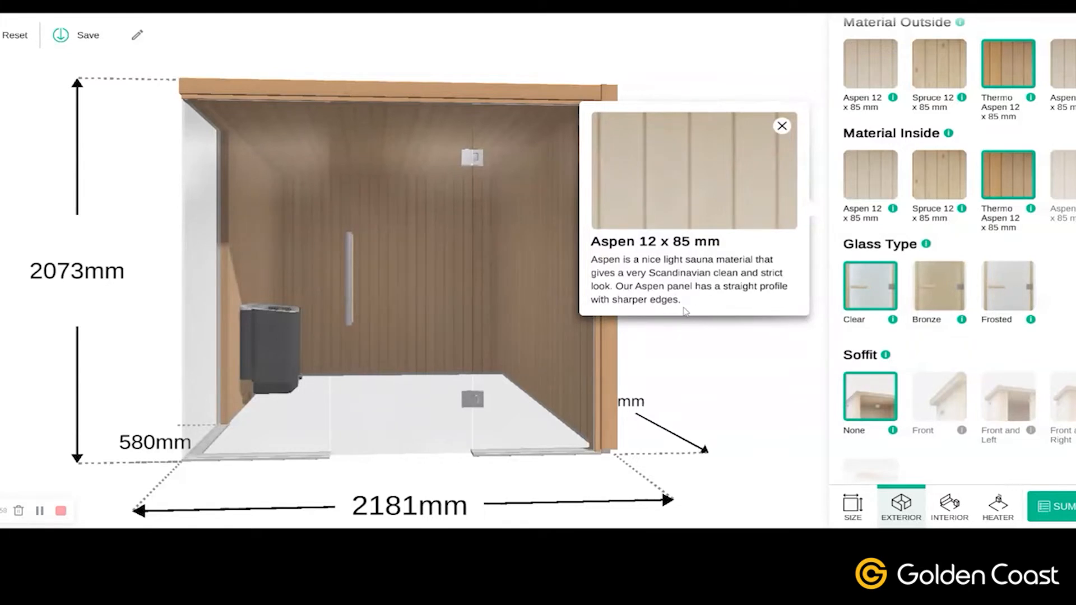
{"action": "left_click", "coordinate": [783, 128]}
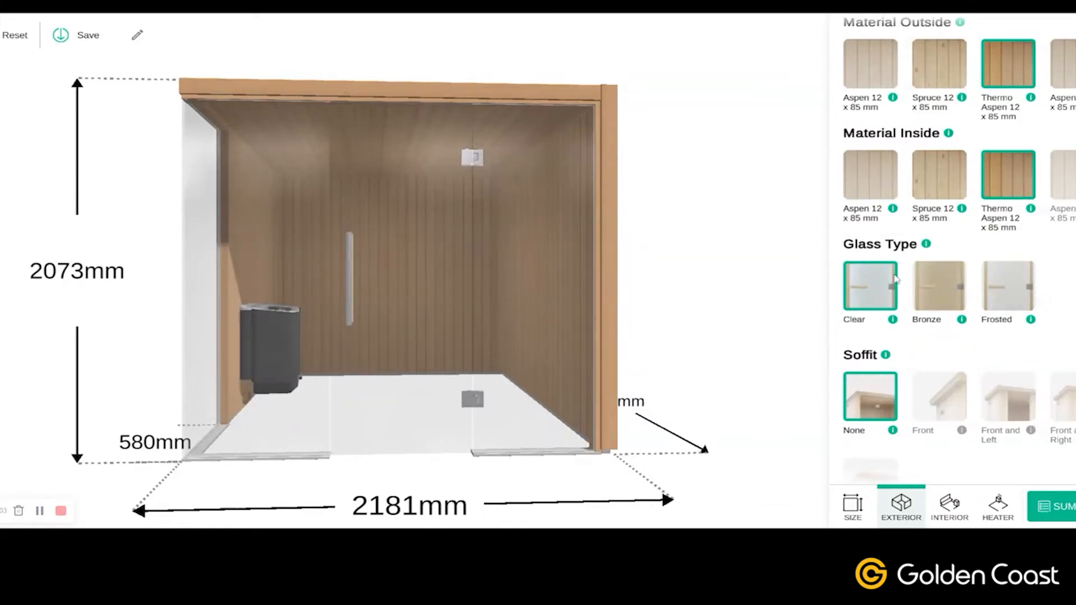
Read the description and requirements of the Front soffit option and close it.
{"action": "scroll", "coordinate": [895, 280], "scroll_direction": "down", "scroll_amount": 2}
{"action": "scroll", "coordinate": [895, 282], "scroll_direction": "down", "scroll_amount": 1}
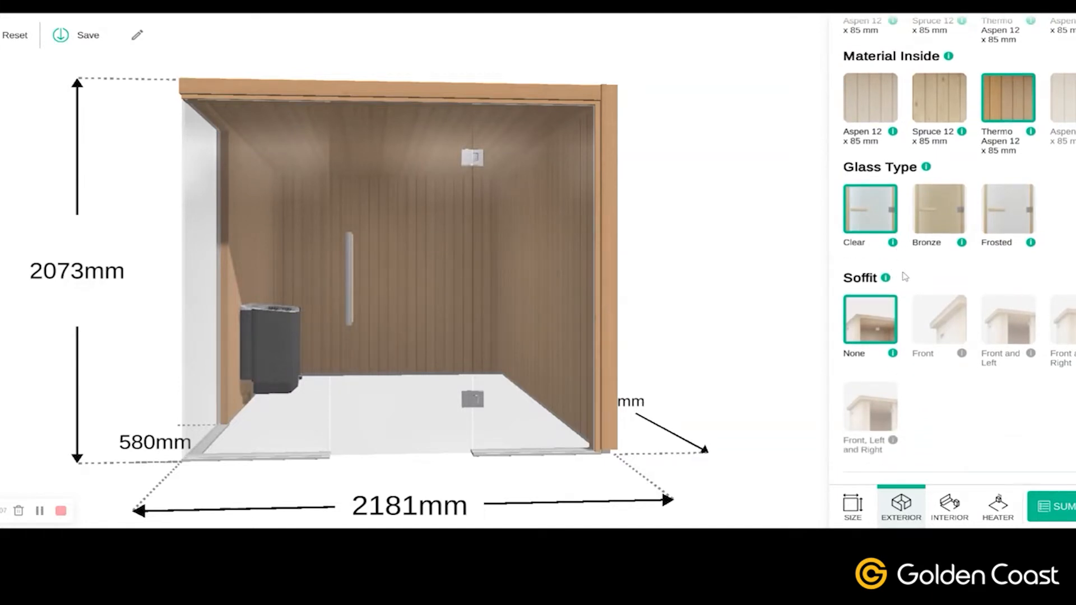
{"action": "scroll", "coordinate": [909, 289], "scroll_direction": "down", "scroll_amount": 2}
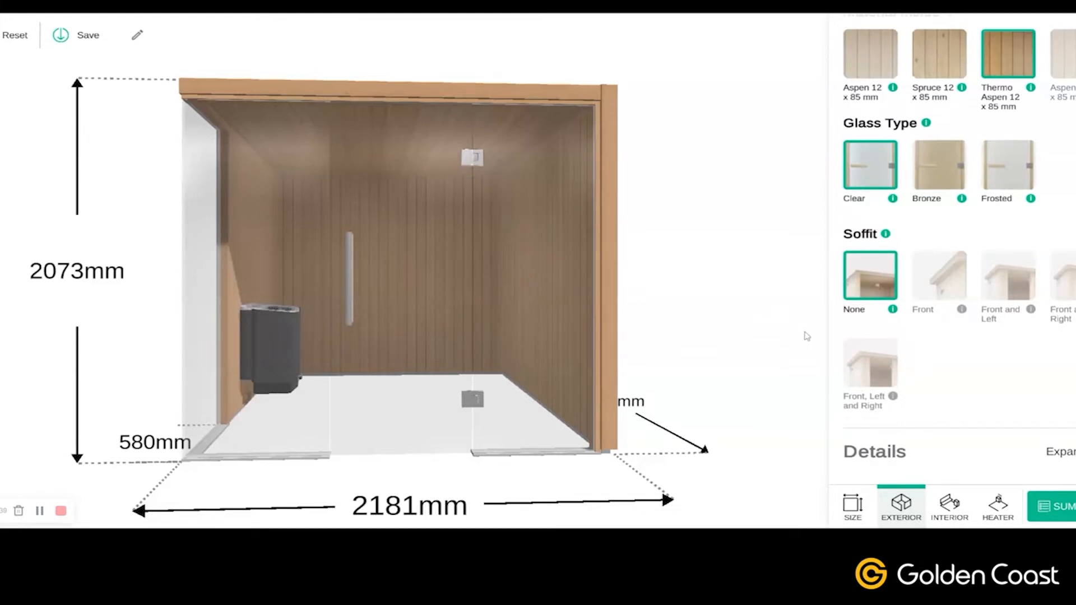
{"action": "left_click", "coordinate": [953, 286]}
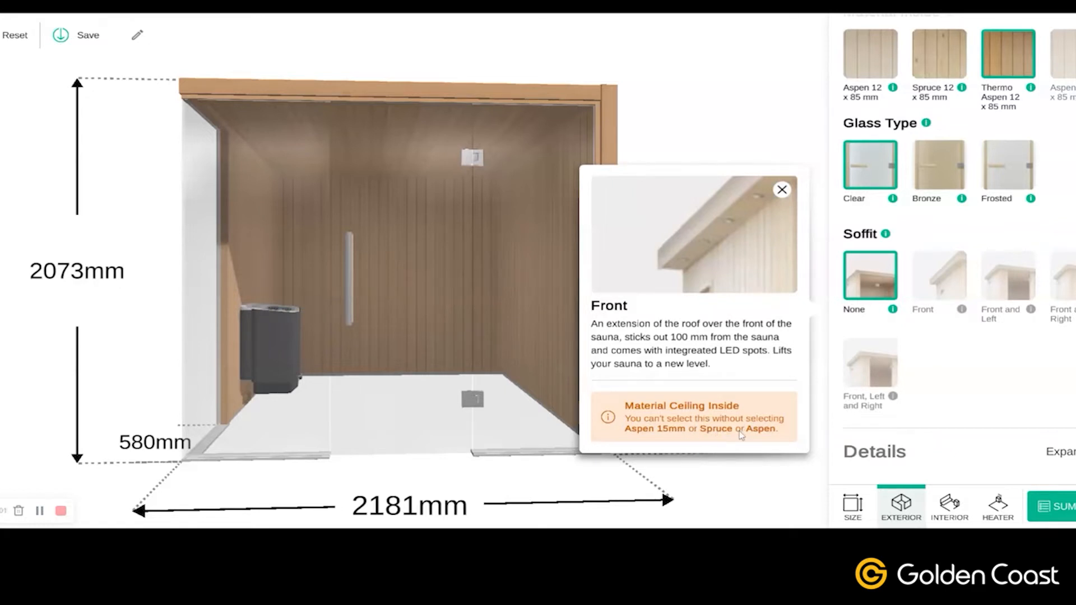
{"action": "left_click", "coordinate": [785, 192]}
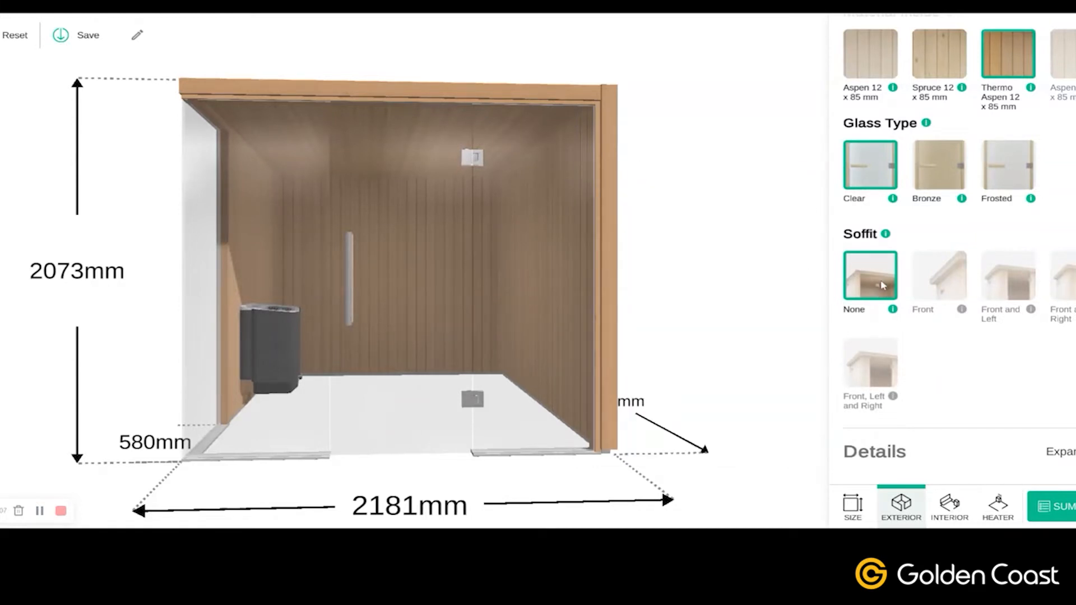
{"action": "left_click", "coordinate": [961, 309]}
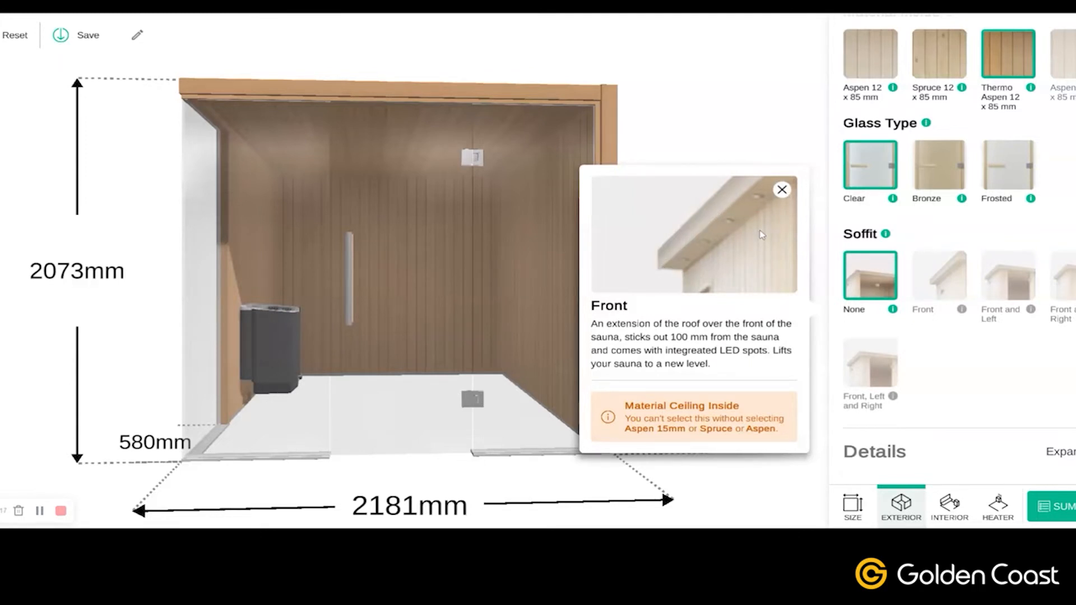
{"action": "left_click", "coordinate": [782, 190]}
{"action": "scroll", "coordinate": [893, 248], "scroll_direction": "down", "scroll_amount": 1}
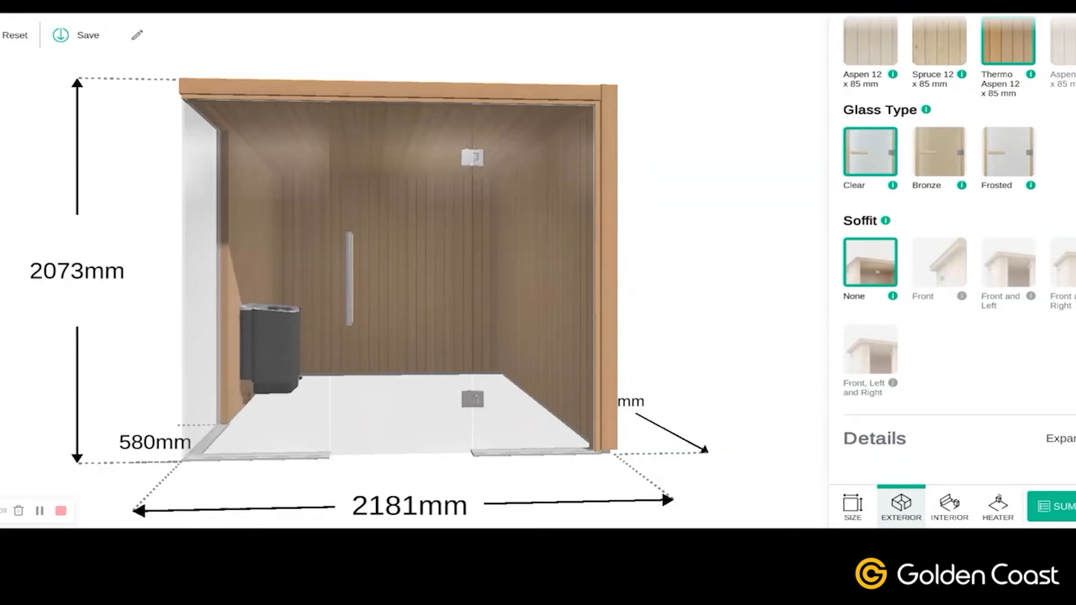
Expand the exterior details and bring the sauna's outside ceiling into view from above.
{"action": "left_click", "coordinate": [1068, 439]}
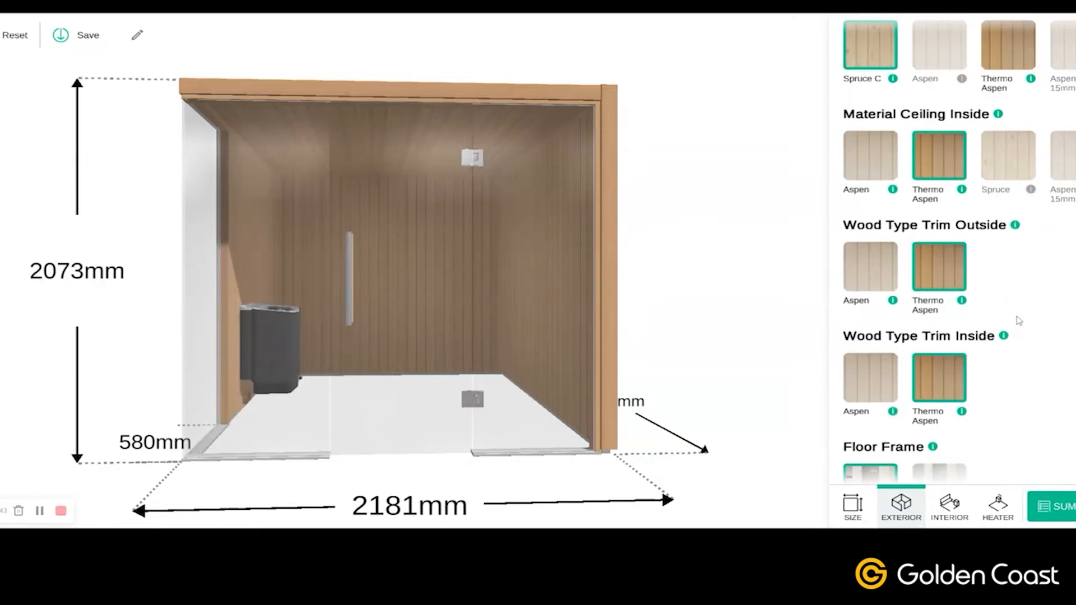
{"action": "scroll", "coordinate": [978, 252], "scroll_direction": "up", "scroll_amount": 1}
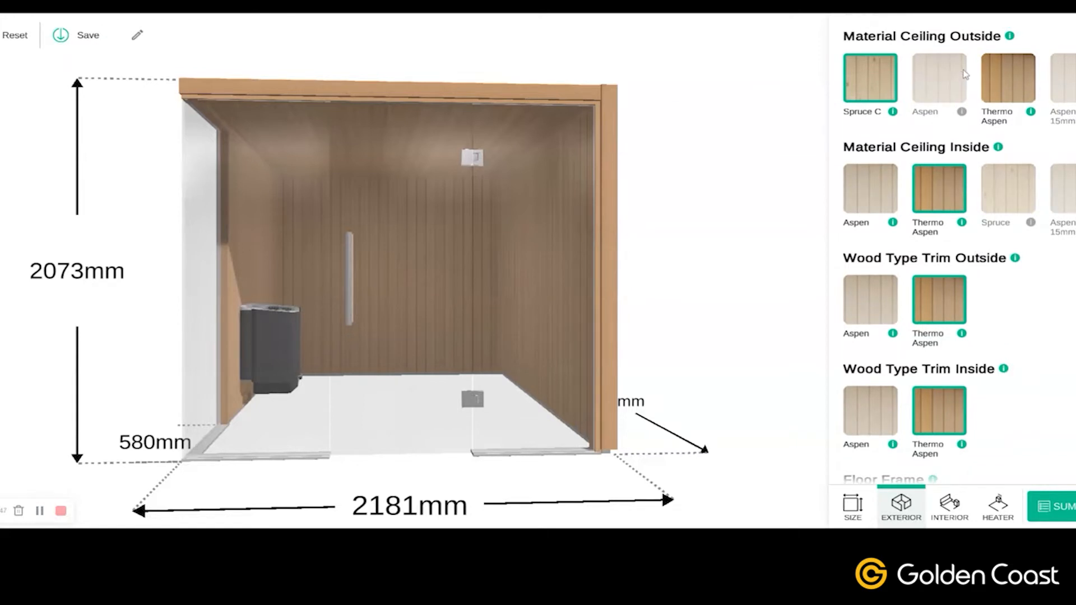
{"action": "left_click_drag", "start_coordinate": [705, 221], "coordinate": [670, 251]}
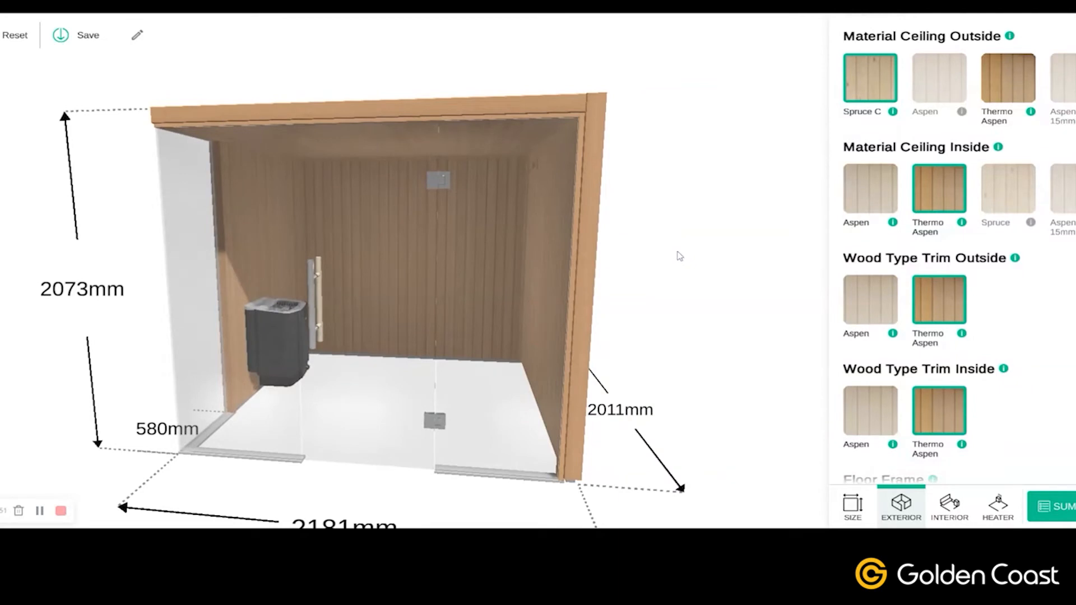
{"action": "scroll", "coordinate": [692, 241], "scroll_direction": "down", "scroll_amount": 3}
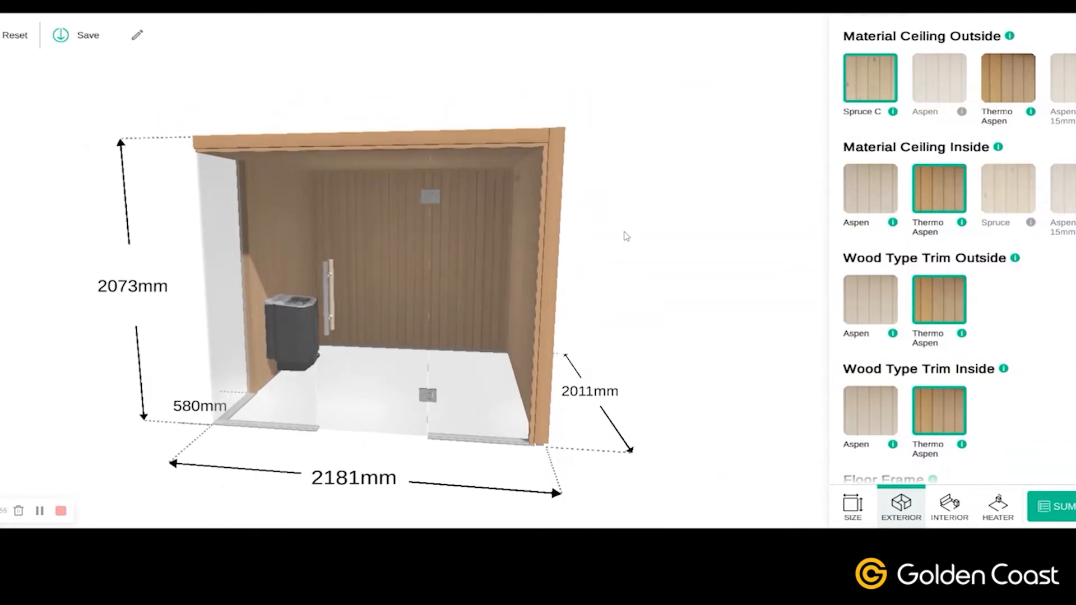
{"action": "left_click_drag", "start_coordinate": [665, 180], "coordinate": [626, 267]}
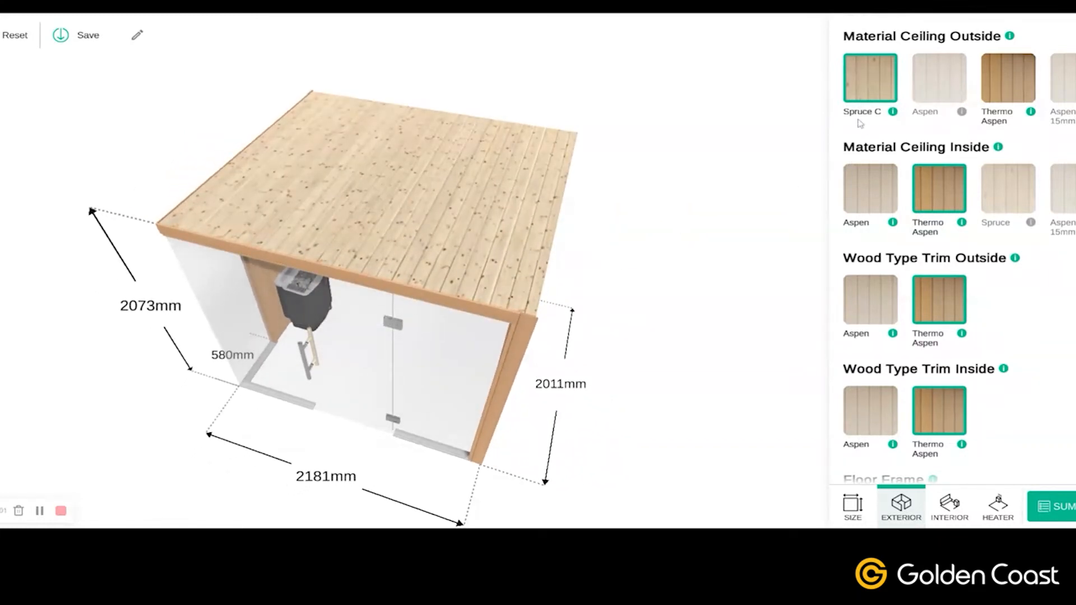
Try Thermo Aspen as the outside ceiling material and return it to Spruce C.
{"action": "left_click", "coordinate": [1000, 94]}
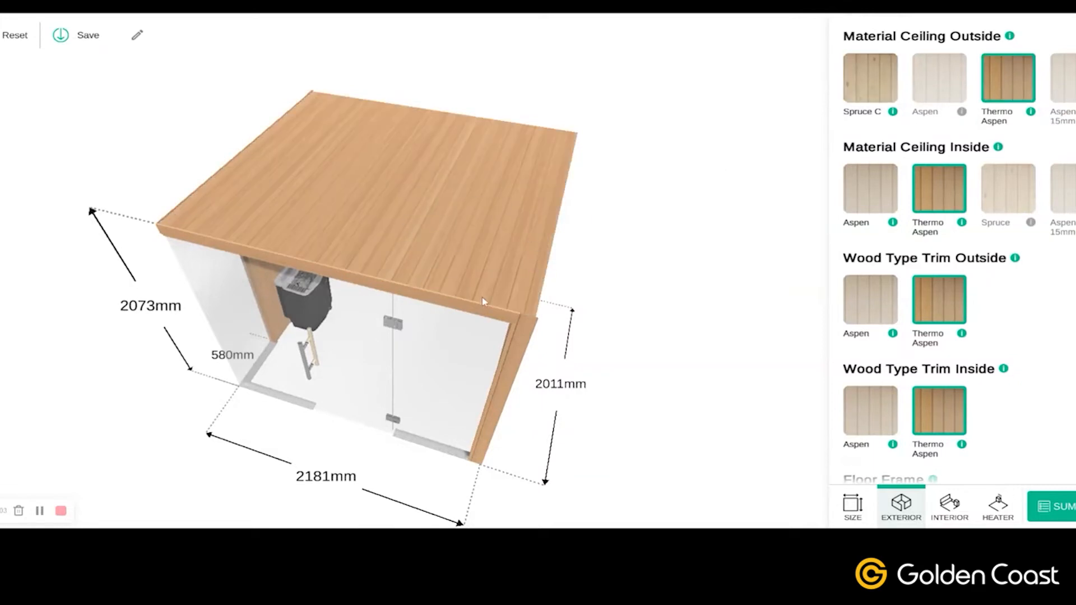
{"action": "left_click_drag", "start_coordinate": [583, 375], "coordinate": [600, 303]}
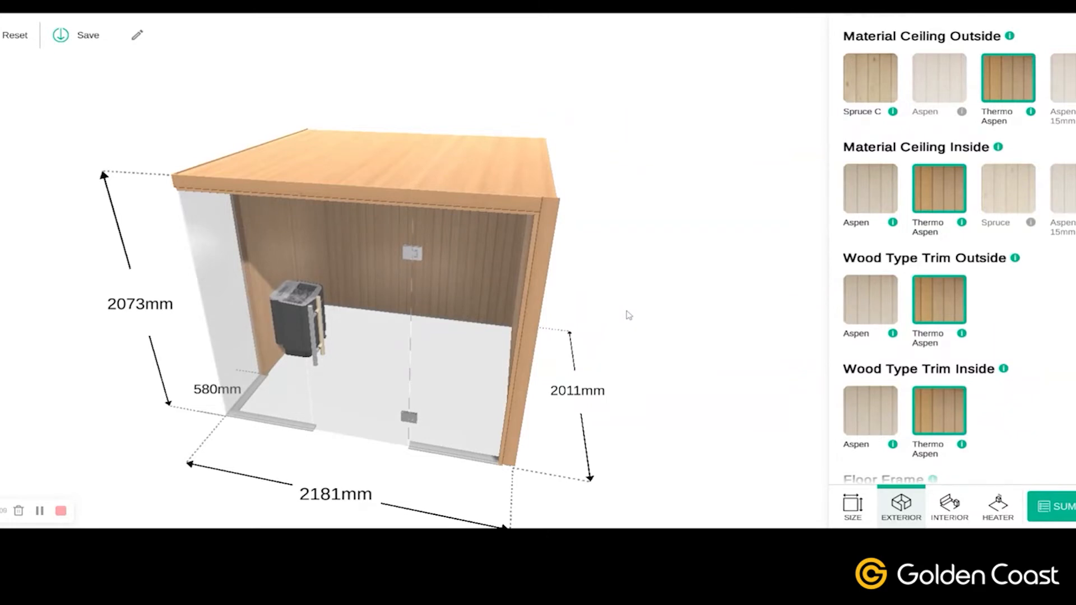
{"action": "left_click_drag", "start_coordinate": [661, 264], "coordinate": [560, 258]}
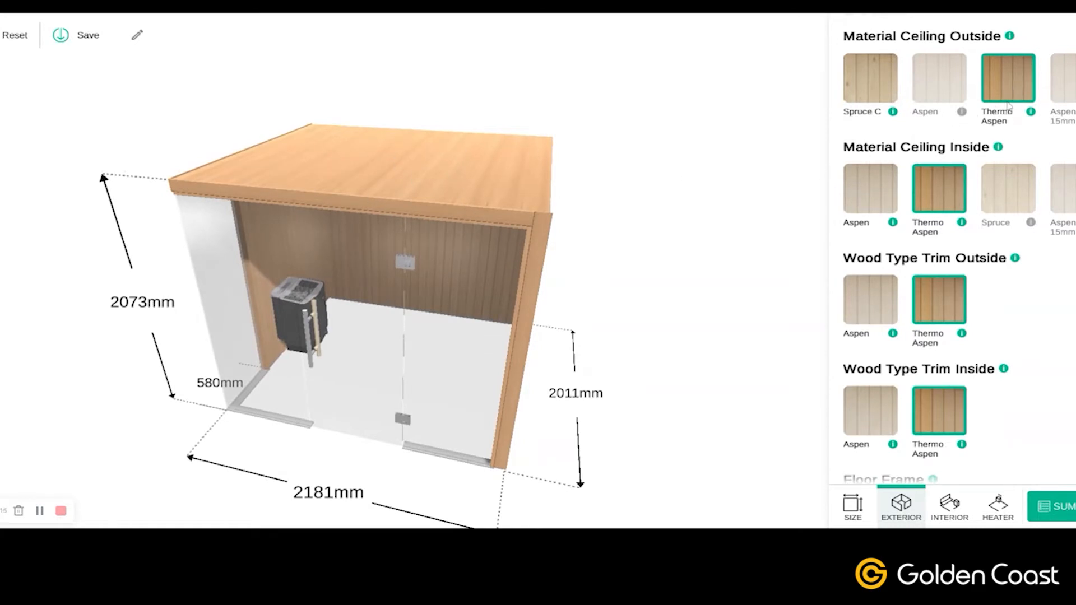
{"action": "left_click", "coordinate": [864, 91]}
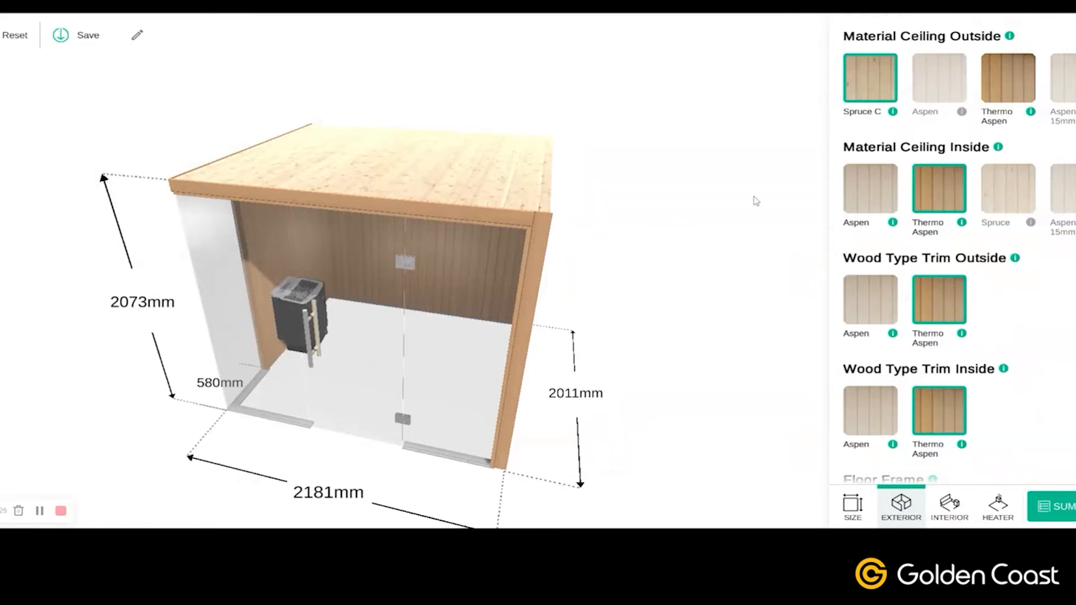
Try Aspen as the inside ceiling material and return it to Thermo Aspen.
{"action": "left_click_drag", "start_coordinate": [648, 293], "coordinate": [676, 194]}
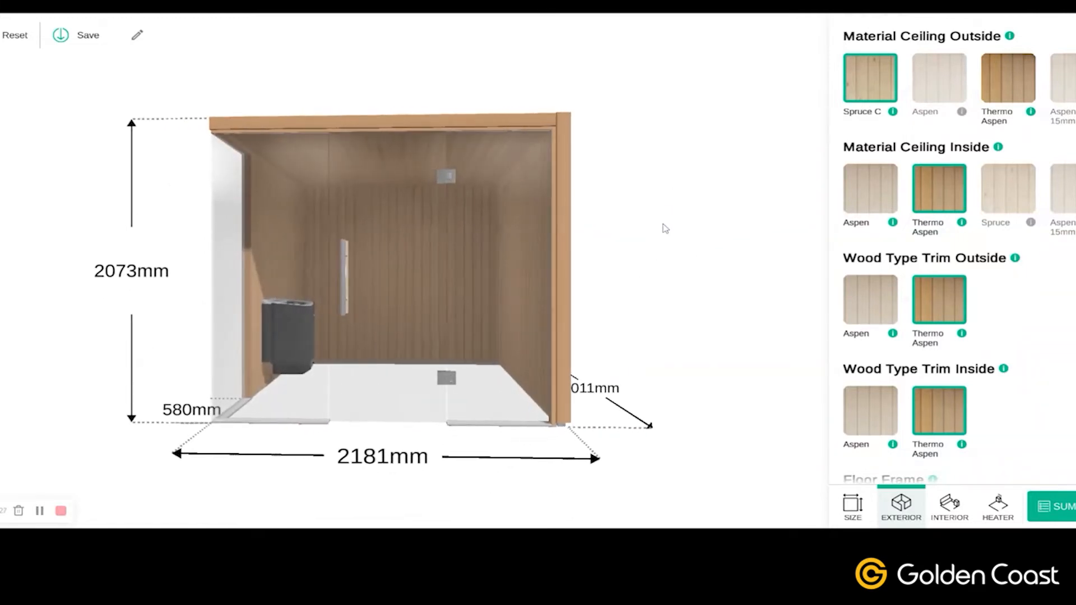
{"action": "left_click", "coordinate": [867, 200]}
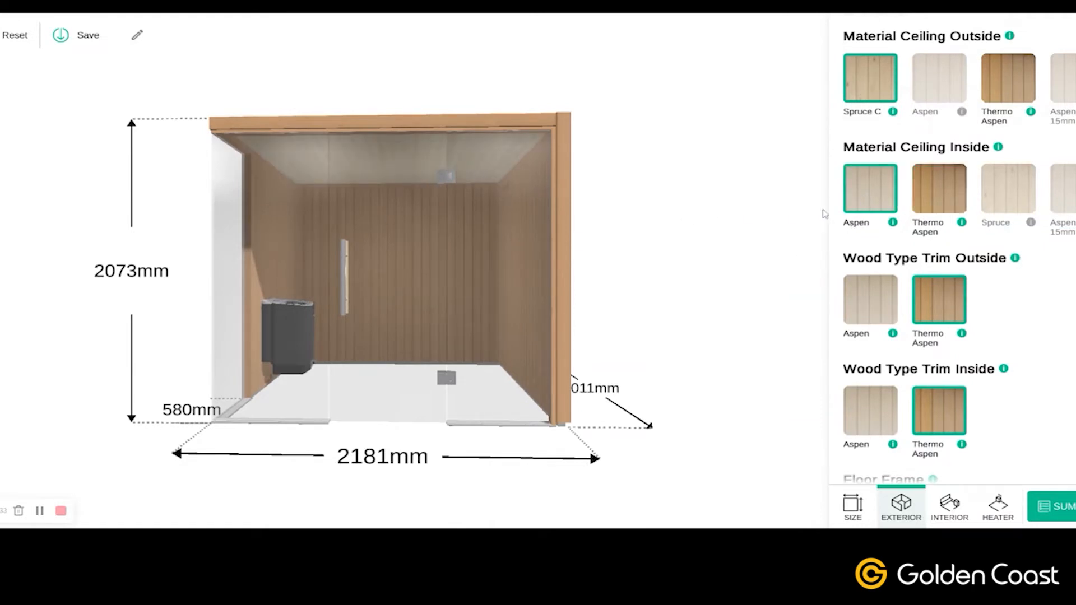
{"action": "left_click", "coordinate": [932, 192]}
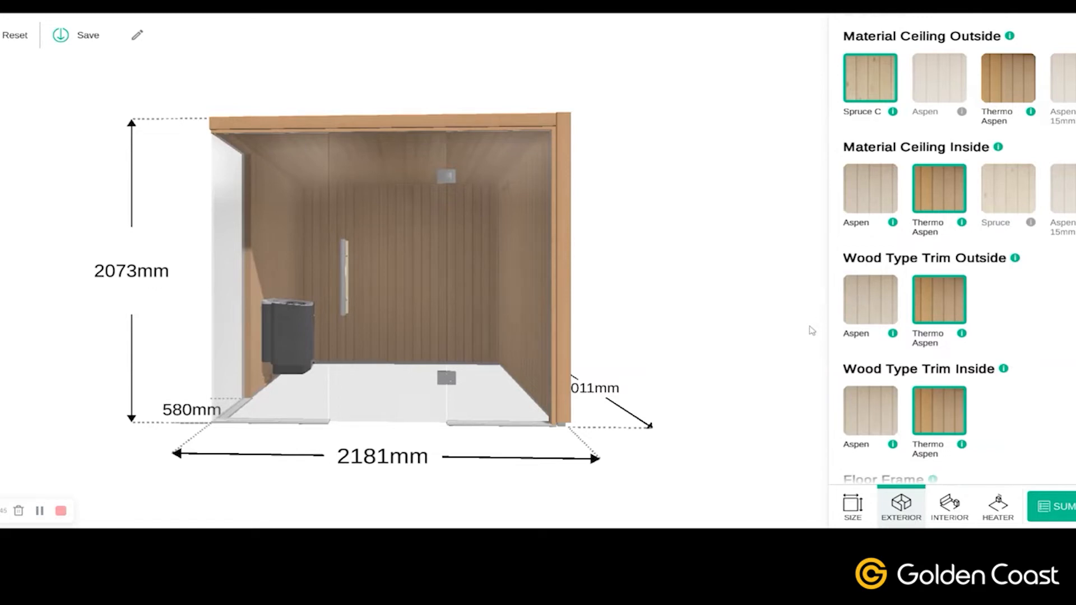
Try Aspen for the outside wood trim, inspect it from the glass corner, and return it to Thermo Aspen.
{"action": "left_click_drag", "start_coordinate": [704, 359], "coordinate": [713, 337]}
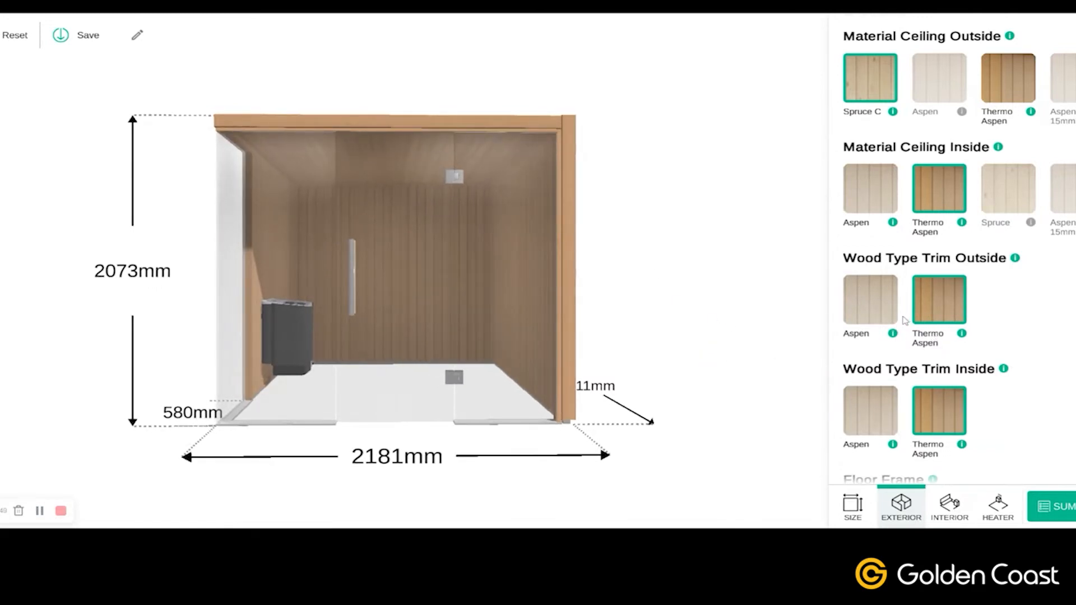
{"action": "left_click", "coordinate": [873, 311]}
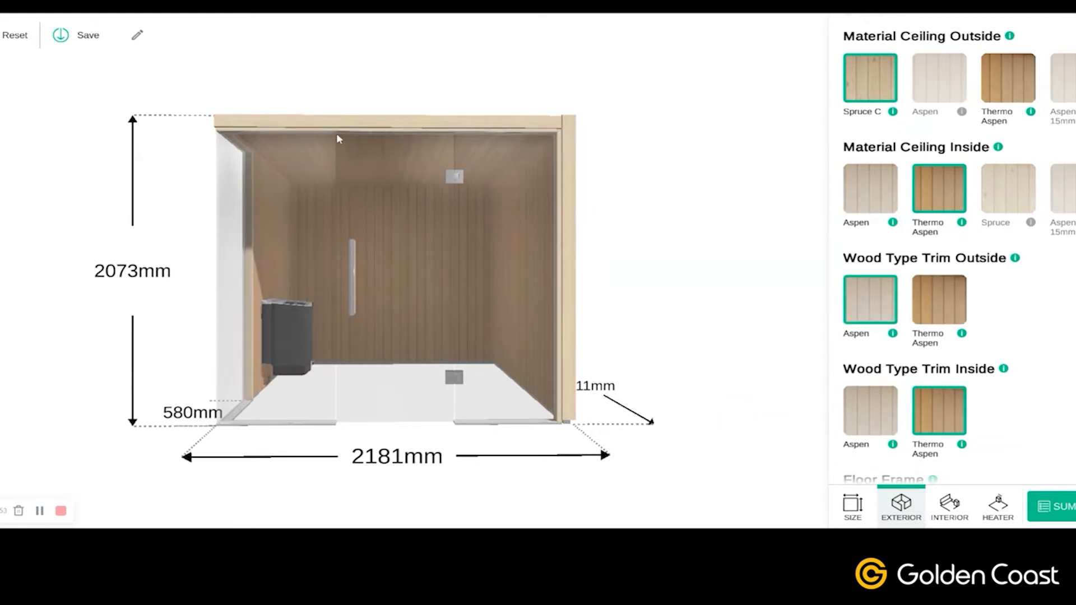
{"action": "left_click_drag", "start_coordinate": [107, 274], "coordinate": [404, 118]}
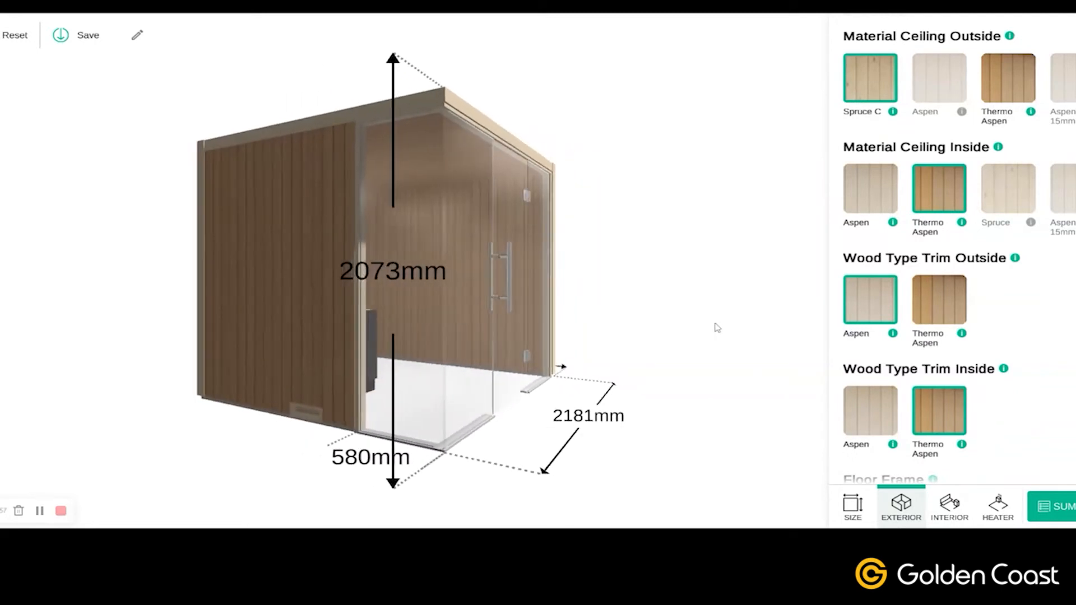
{"action": "left_click", "coordinate": [936, 300]}
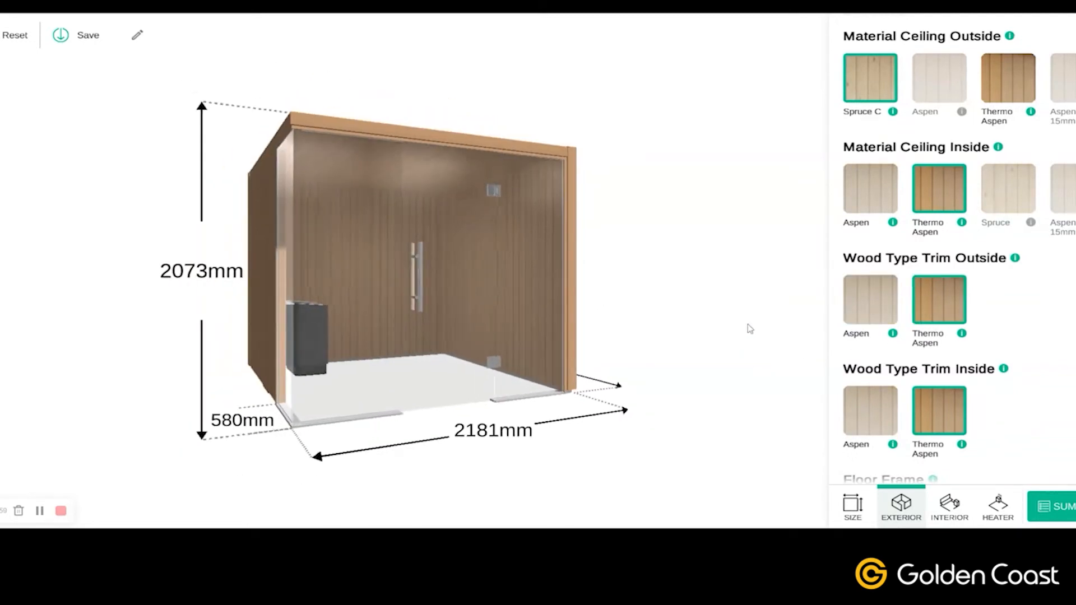
Compare Aspen with Thermo Aspen for the inside wood trim up close and return it to Thermo Aspen.
{"action": "left_click", "coordinate": [876, 415]}
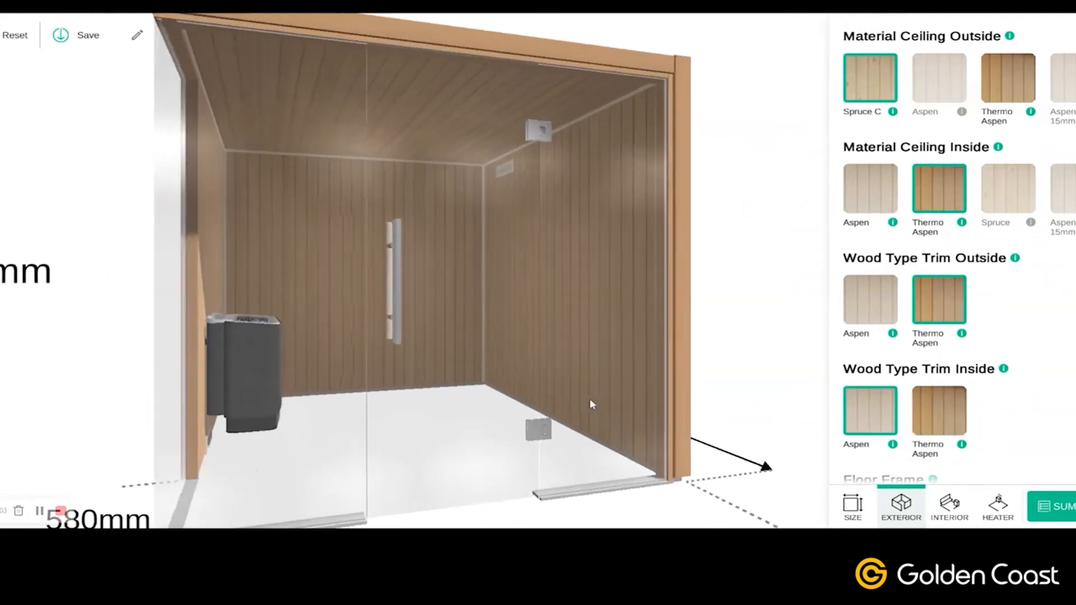
{"action": "left_click", "coordinate": [947, 416]}
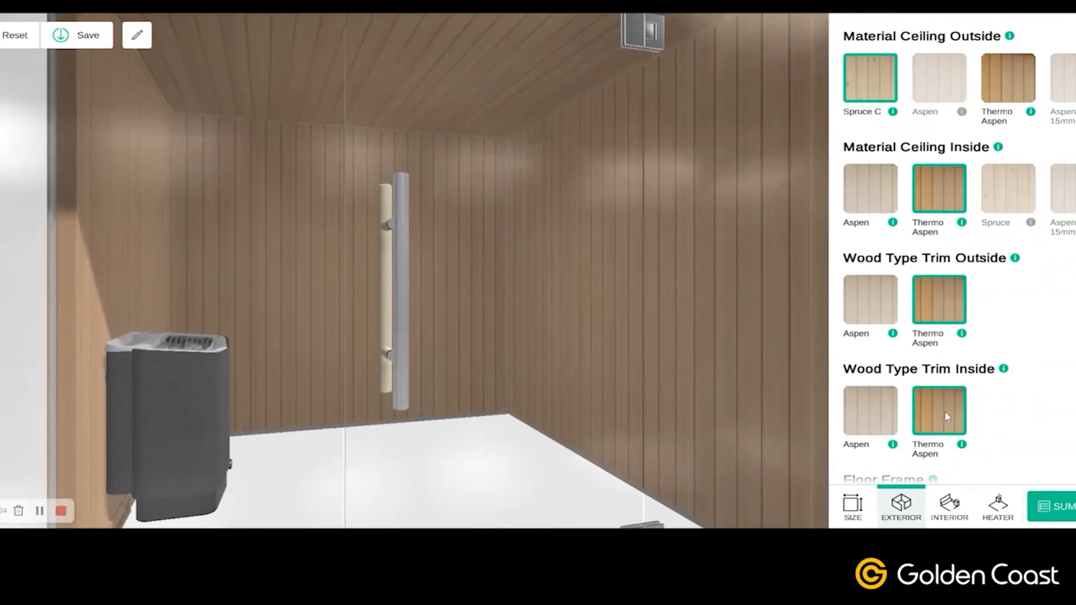
{"action": "left_click", "coordinate": [886, 420]}
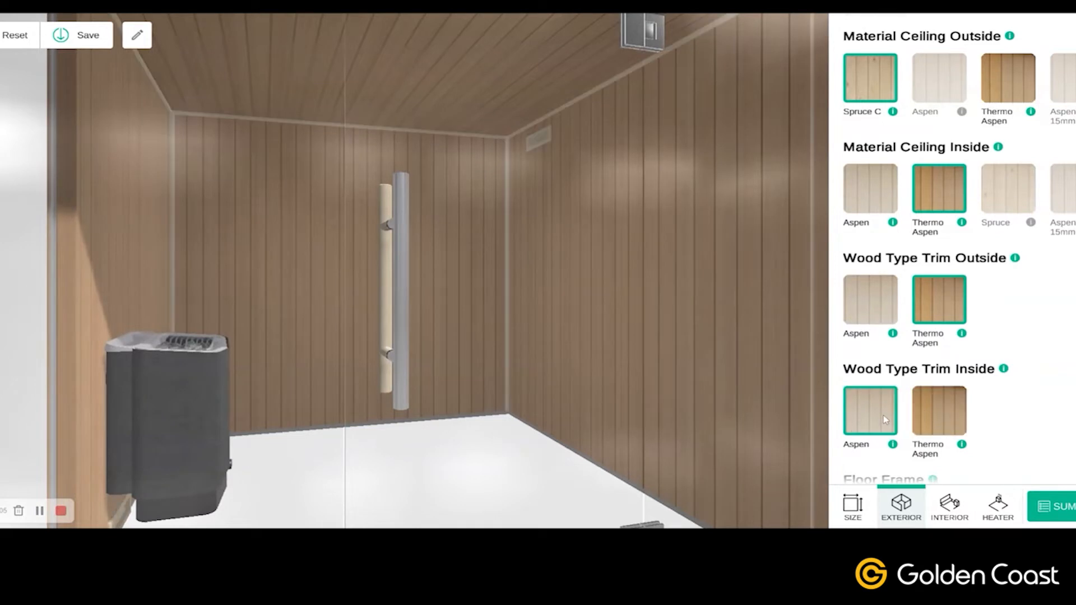
{"action": "left_click", "coordinate": [936, 412]}
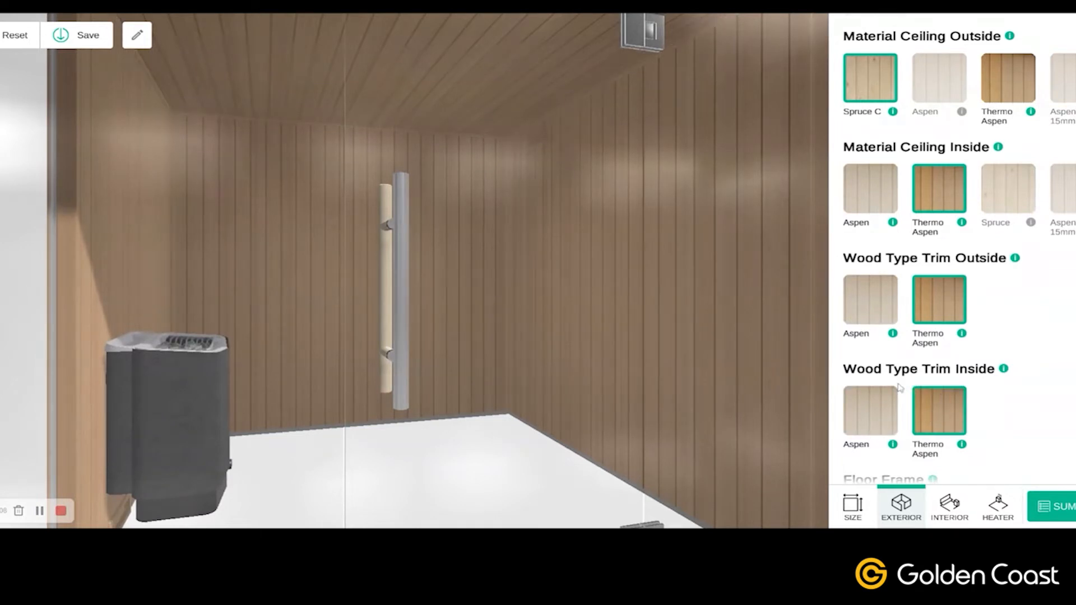
Inspect the glass floor profile beside the door and set Glass Profile Floor to U-profile.
{"action": "scroll", "coordinate": [889, 365], "scroll_direction": "down", "scroll_amount": 2}
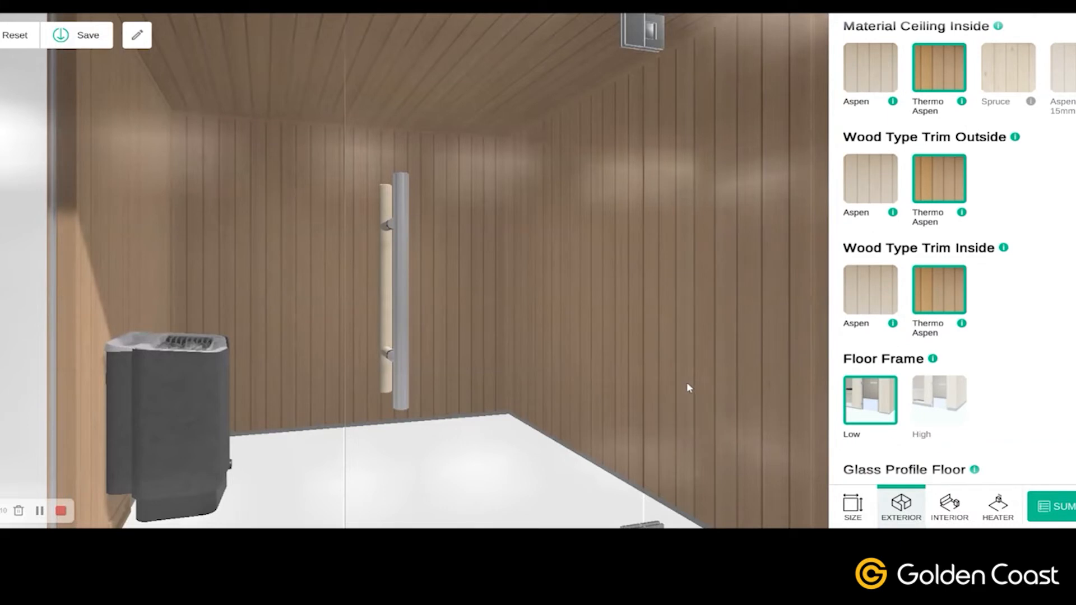
{"action": "scroll", "coordinate": [687, 385], "scroll_direction": "down", "scroll_amount": 5}
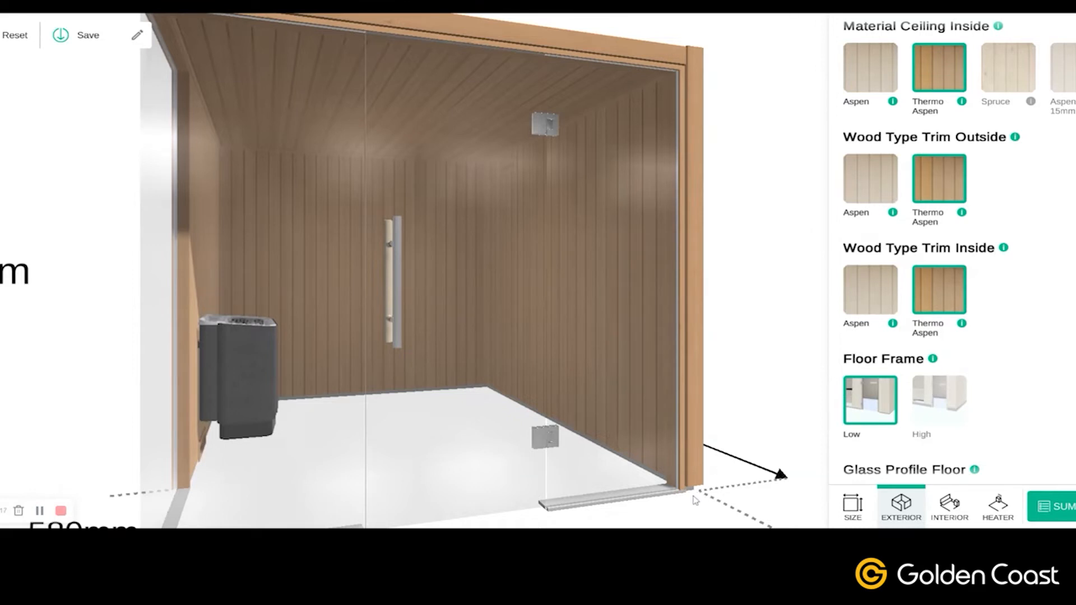
{"action": "scroll", "coordinate": [695, 500], "scroll_direction": "down", "scroll_amount": 5}
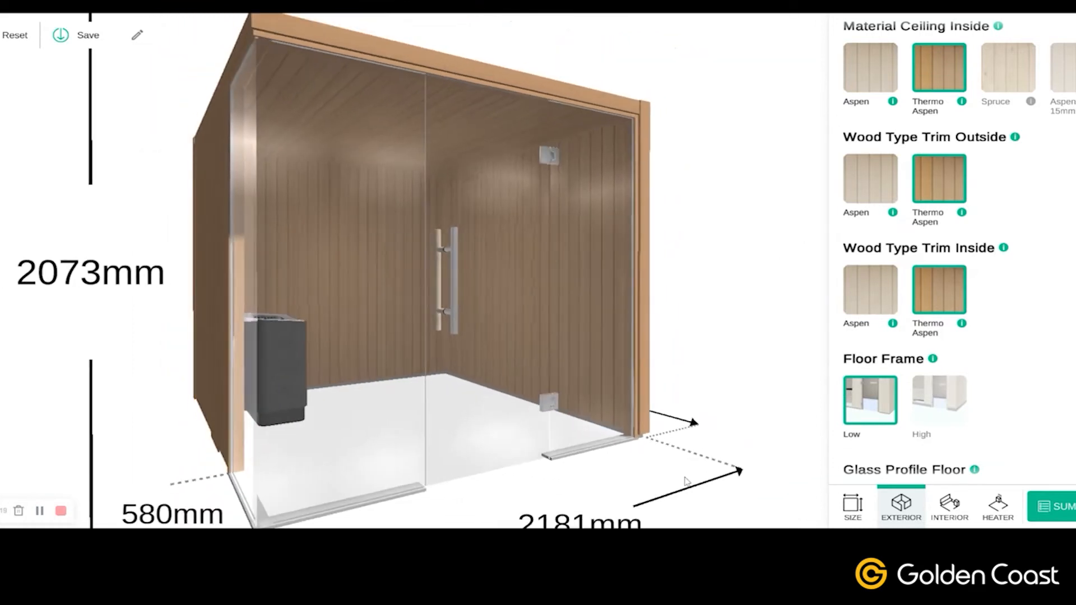
{"action": "mouse_move", "coordinate": [605, 490]}
{"action": "left_mouse_down"}
{"action": "mouse_move", "coordinate": [638, 497]}
{"action": "mouse_move", "coordinate": [599, 477]}
{"action": "mouse_move", "coordinate": [609, 478]}
{"action": "left_mouse_up"}
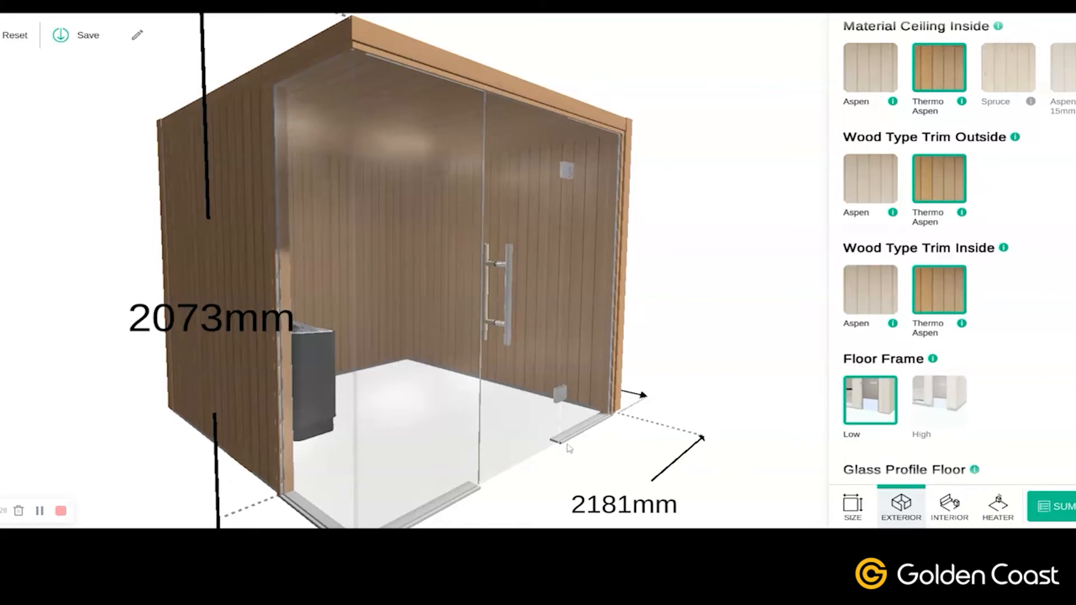
{"action": "scroll", "coordinate": [584, 466], "scroll_direction": "up", "scroll_amount": 3}
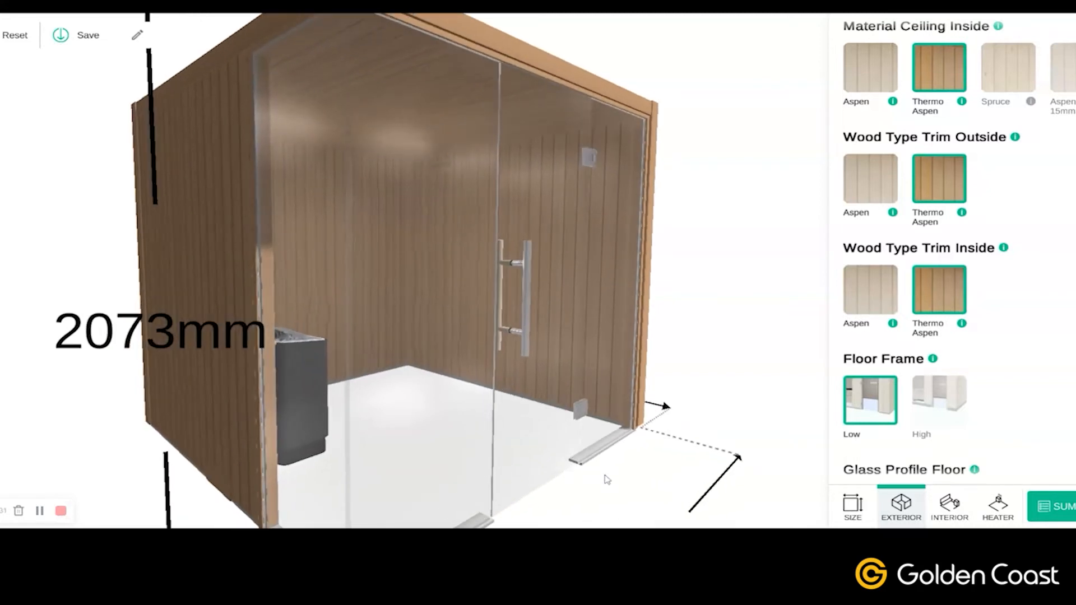
{"action": "left_click_drag", "start_coordinate": [607, 478], "coordinate": [625, 481]}
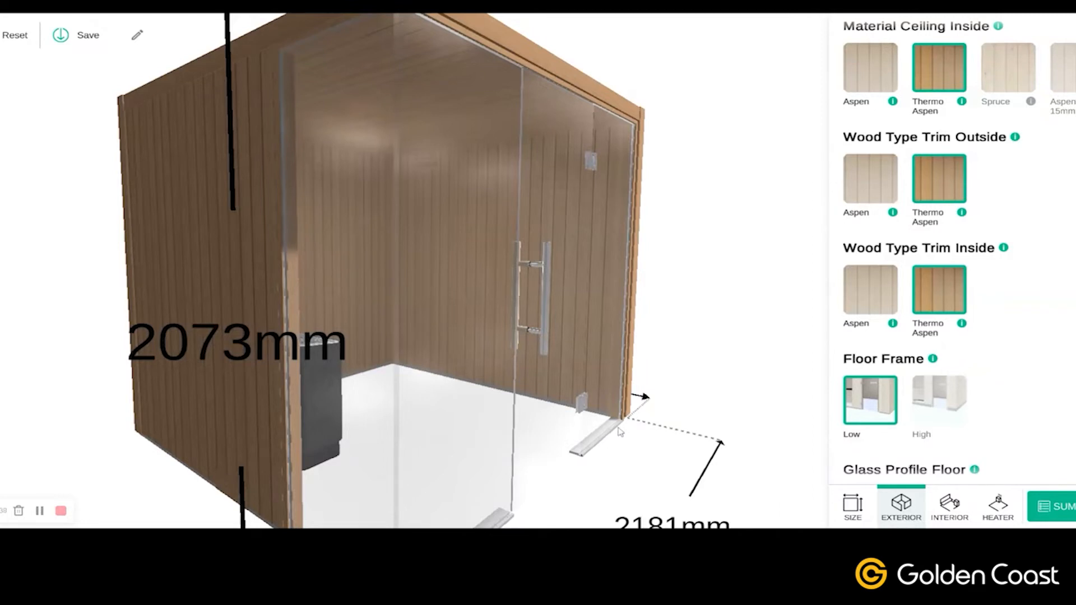
{"action": "scroll", "coordinate": [909, 377], "scroll_direction": "down", "scroll_amount": 2}
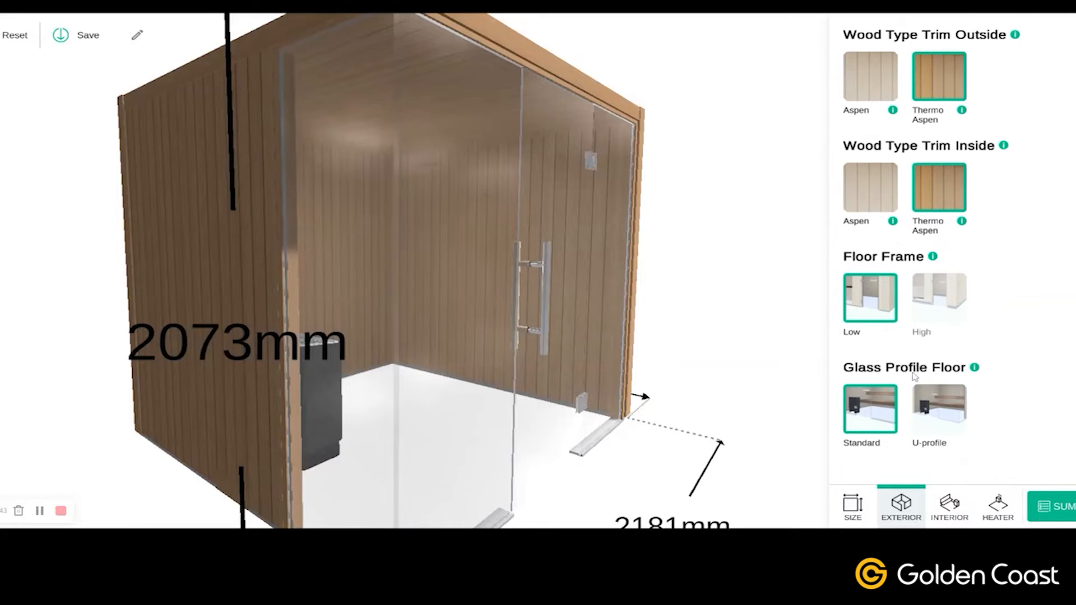
{"action": "left_click", "coordinate": [936, 409]}
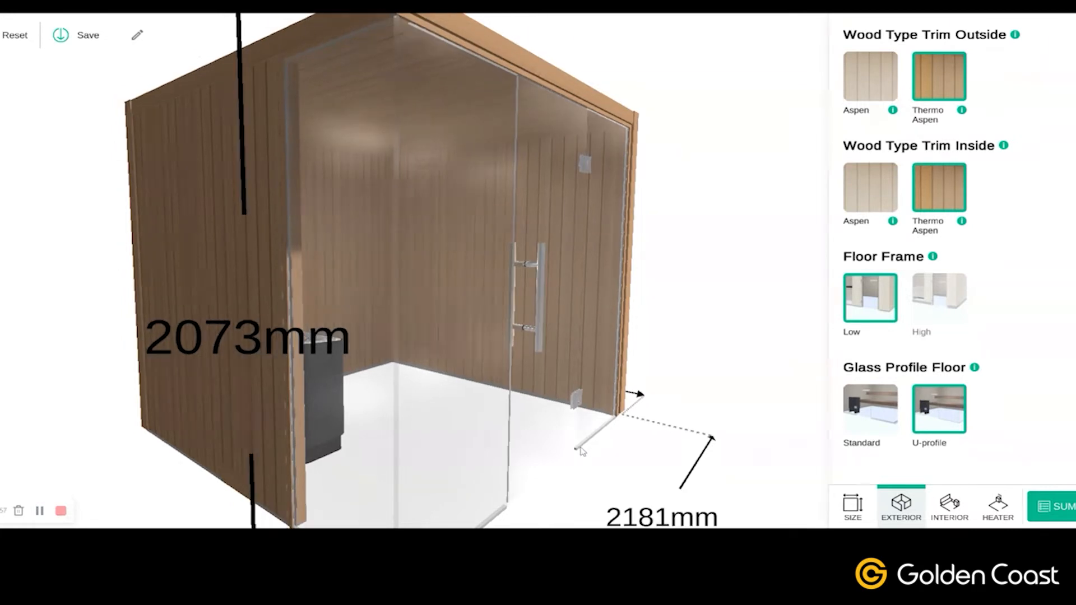
{"action": "scroll", "coordinate": [583, 452], "scroll_direction": "down", "scroll_amount": 3}
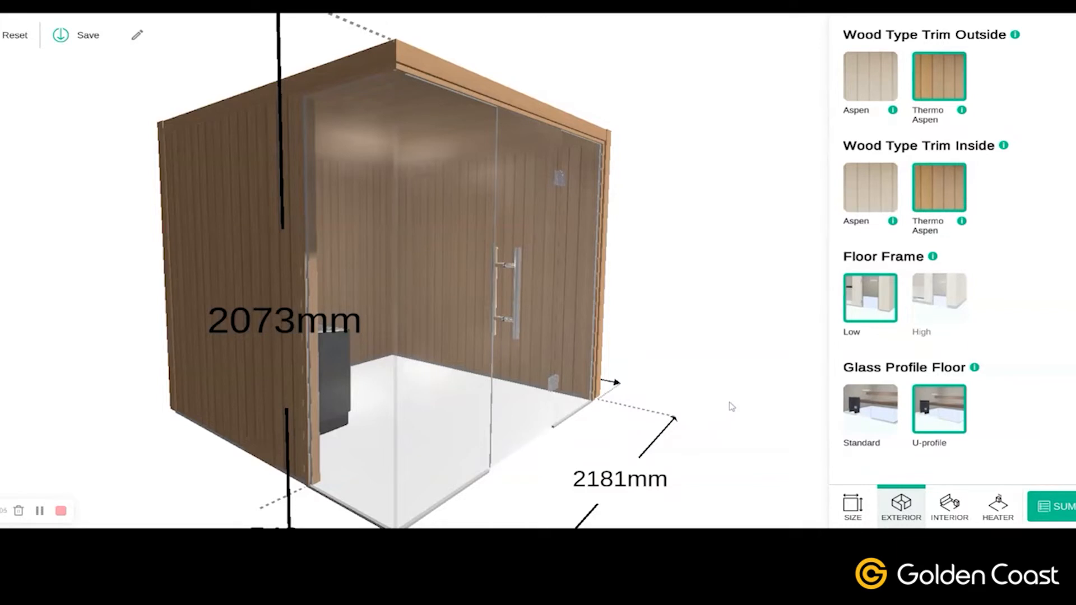
Inspect the sauna exterior from the front and the existing-wall side, and collapse the exterior Details options.
{"action": "left_click_drag", "start_coordinate": [760, 396], "coordinate": [655, 430]}
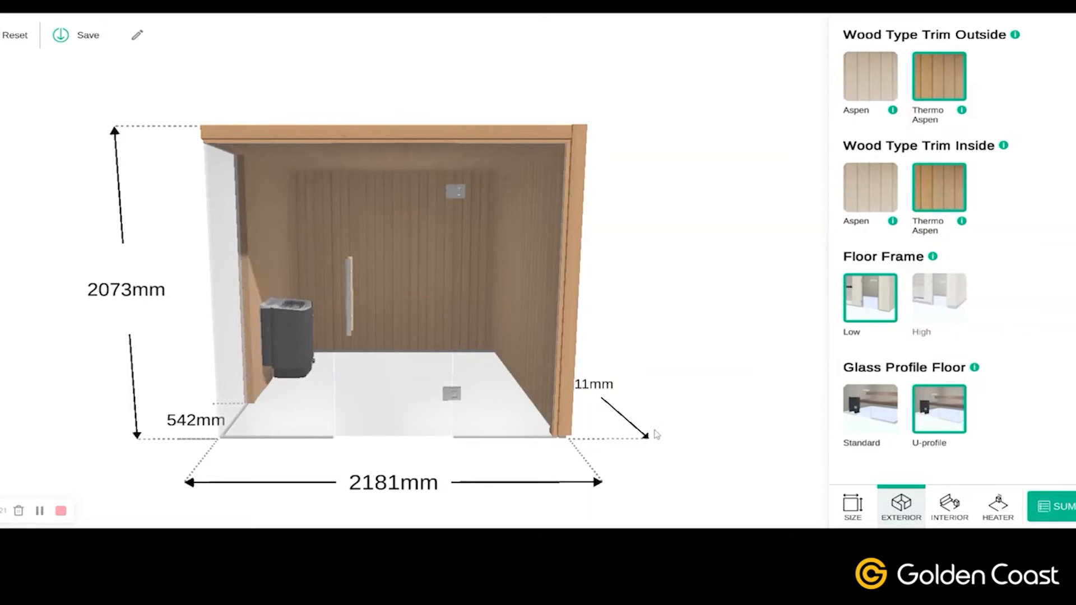
{"action": "left_click_drag", "start_coordinate": [711, 451], "coordinate": [461, 445]}
{"action": "left_click_drag", "start_coordinate": [570, 467], "coordinate": [504, 432]}
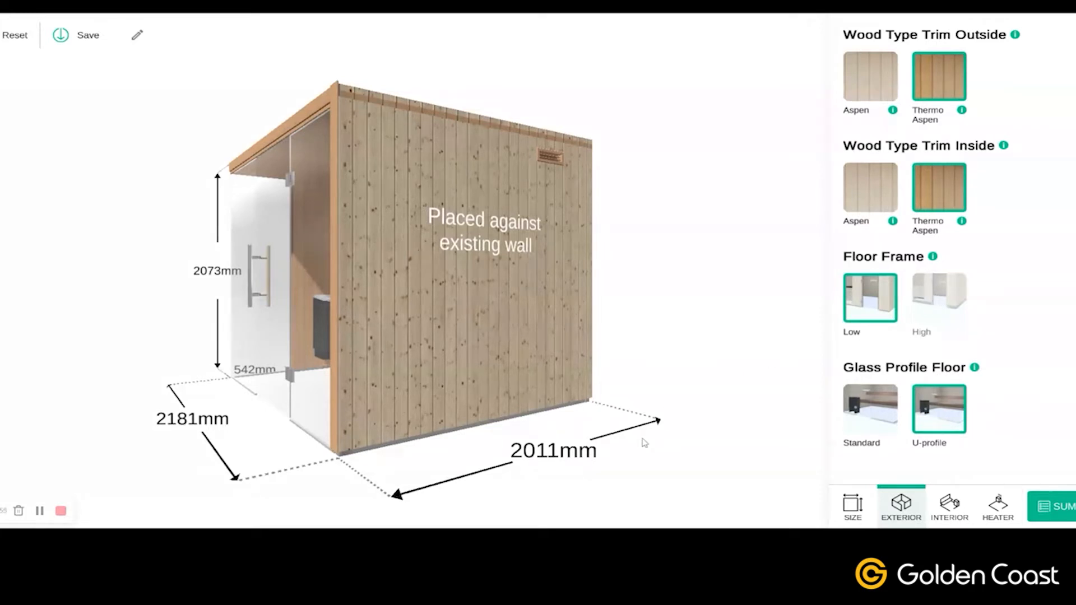
{"action": "left_click_drag", "start_coordinate": [458, 480], "coordinate": [661, 410]}
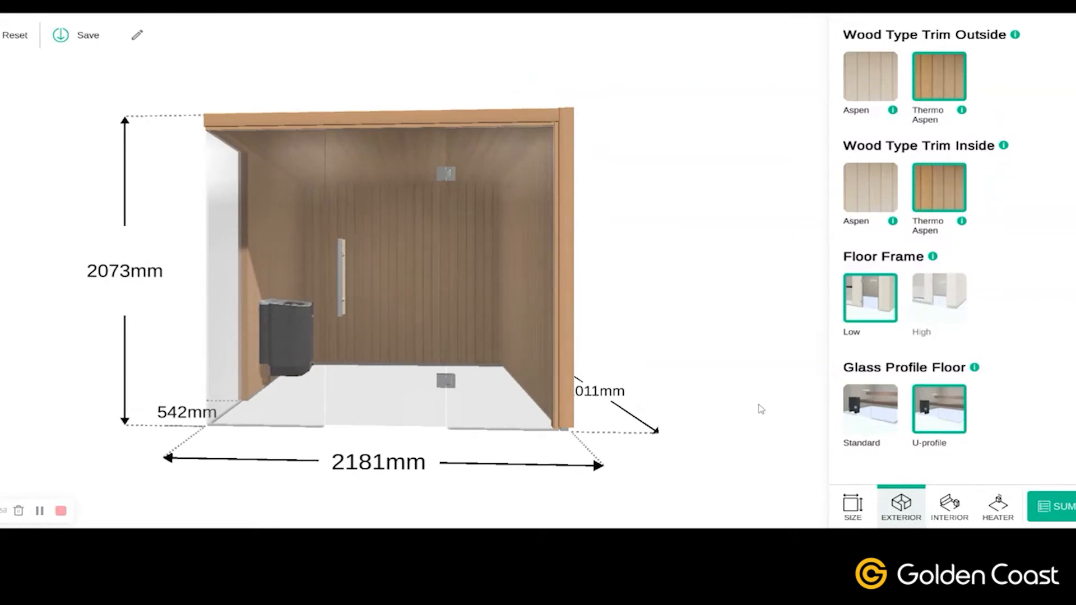
{"action": "scroll", "coordinate": [997, 395], "scroll_direction": "up", "scroll_amount": 5}
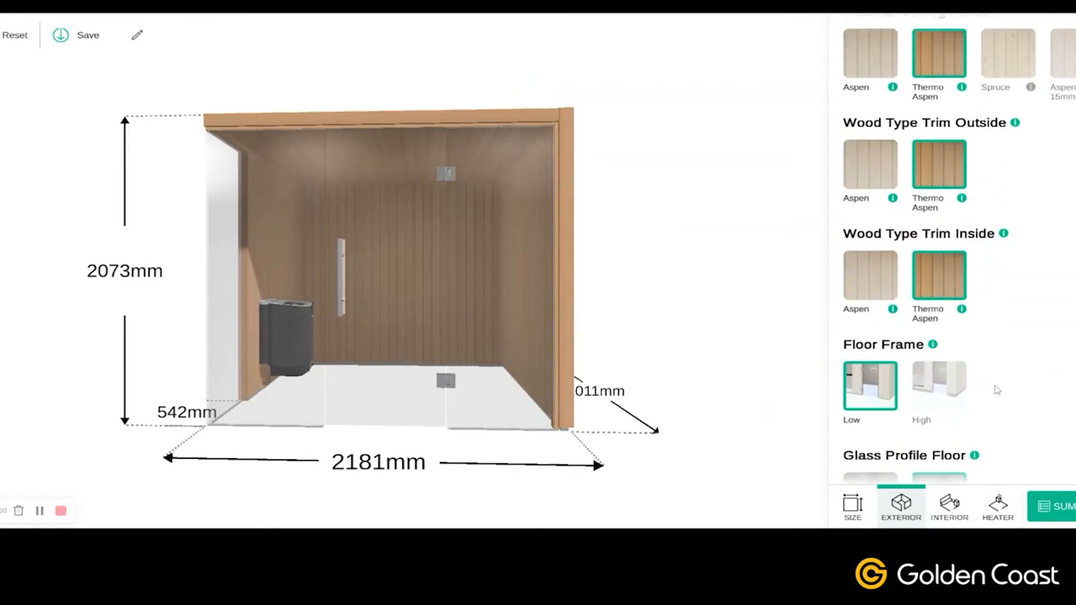
{"action": "scroll", "coordinate": [997, 390], "scroll_direction": "up", "scroll_amount": 3}
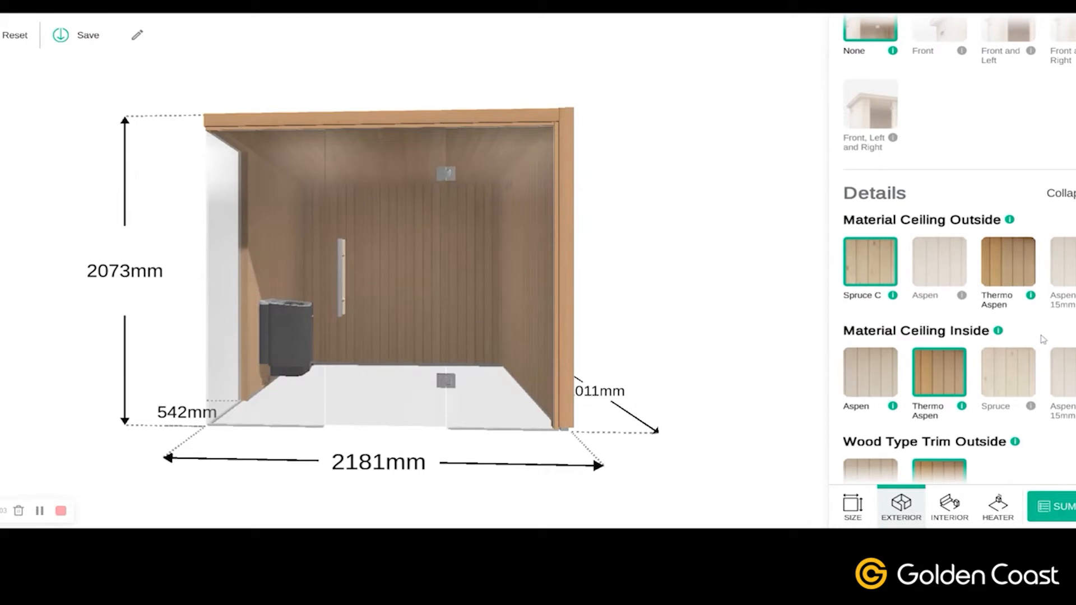
{"action": "left_click", "coordinate": [1060, 198]}
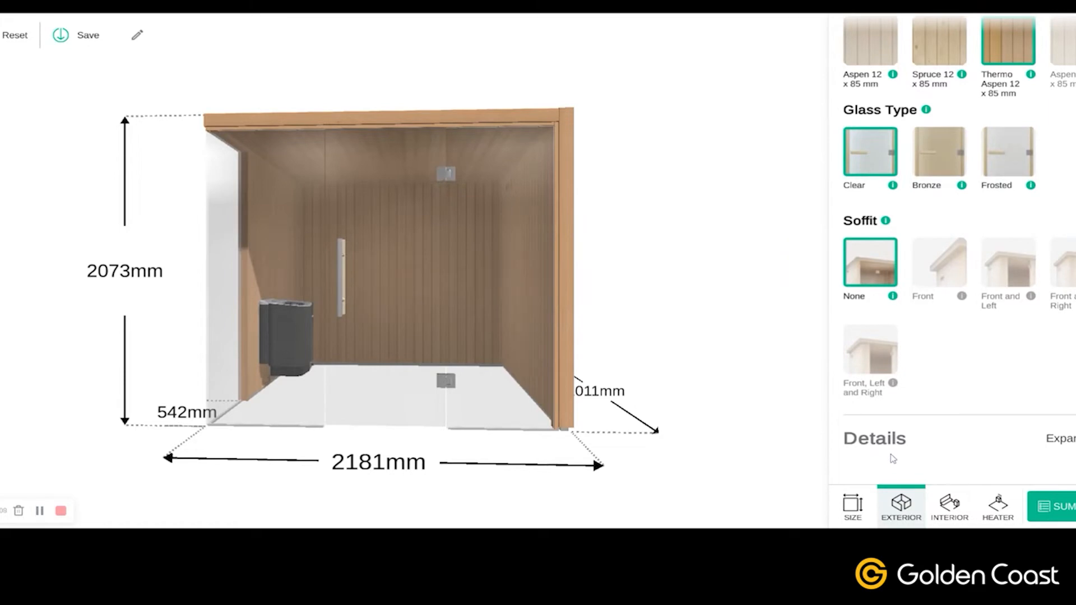
Open the interior options and view the empty sauna interior from the side and front.
{"action": "left_click", "coordinate": [947, 507]}
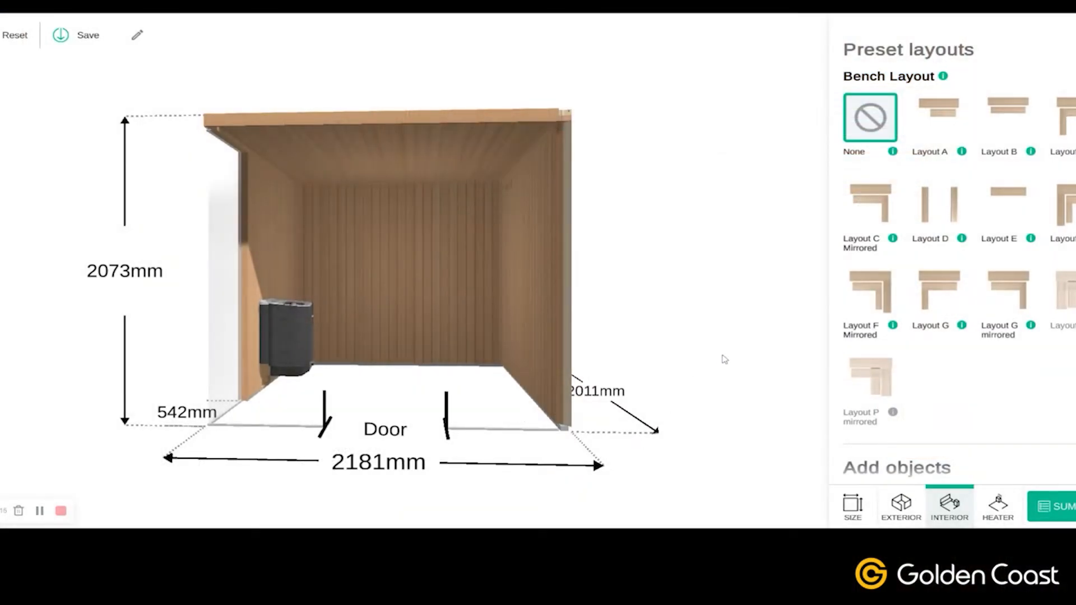
{"action": "left_click_drag", "start_coordinate": [747, 335], "coordinate": [427, 391]}
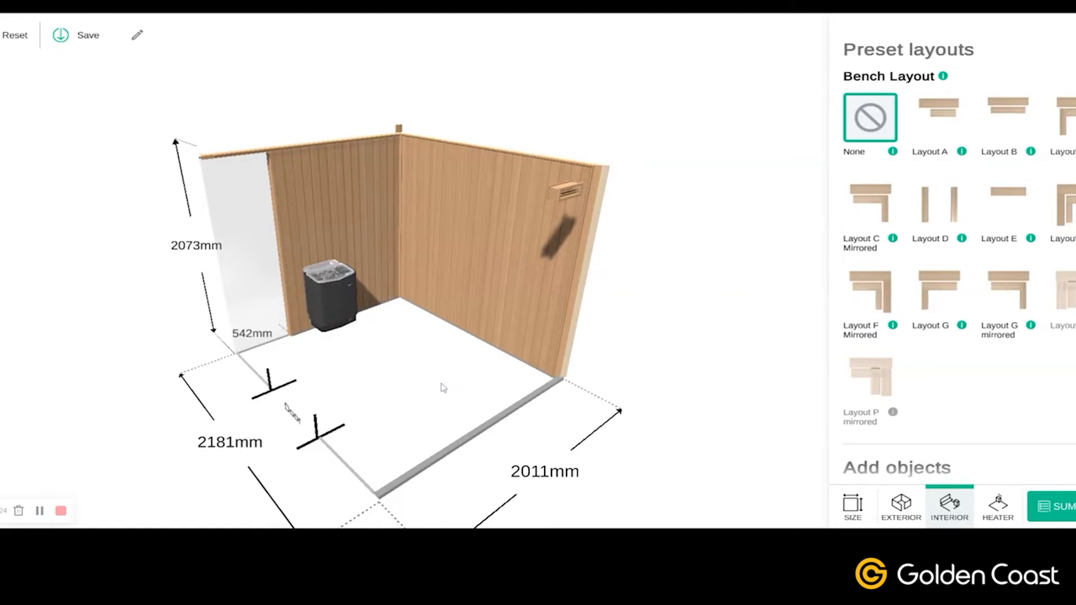
{"action": "left_click_drag", "start_coordinate": [581, 430], "coordinate": [763, 298]}
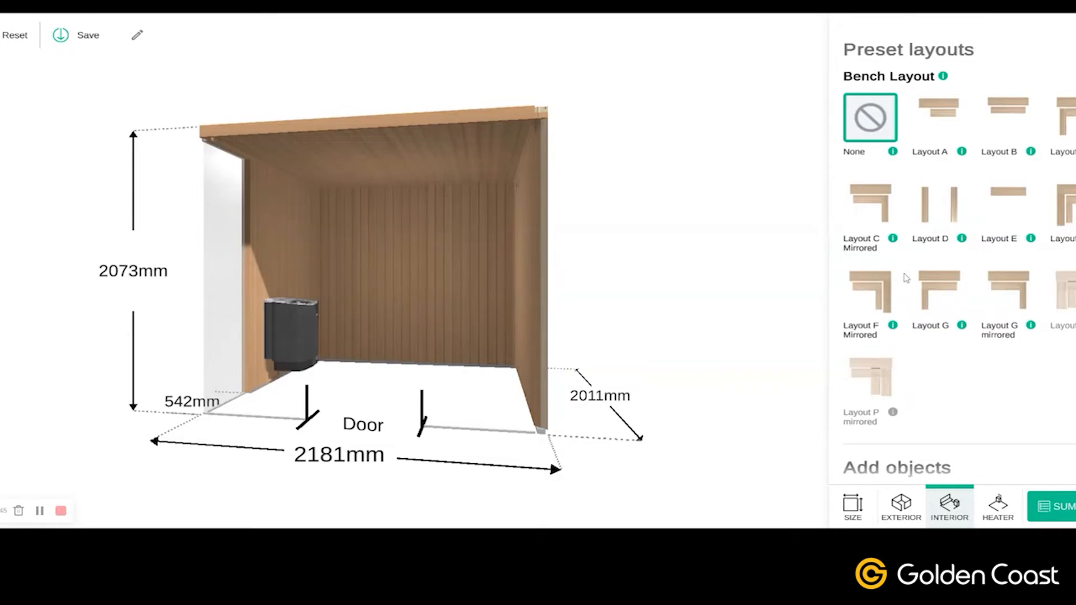
Try bench Layout A and Layout B, viewing each two-level arrangement from above.
{"action": "left_click", "coordinate": [945, 117]}
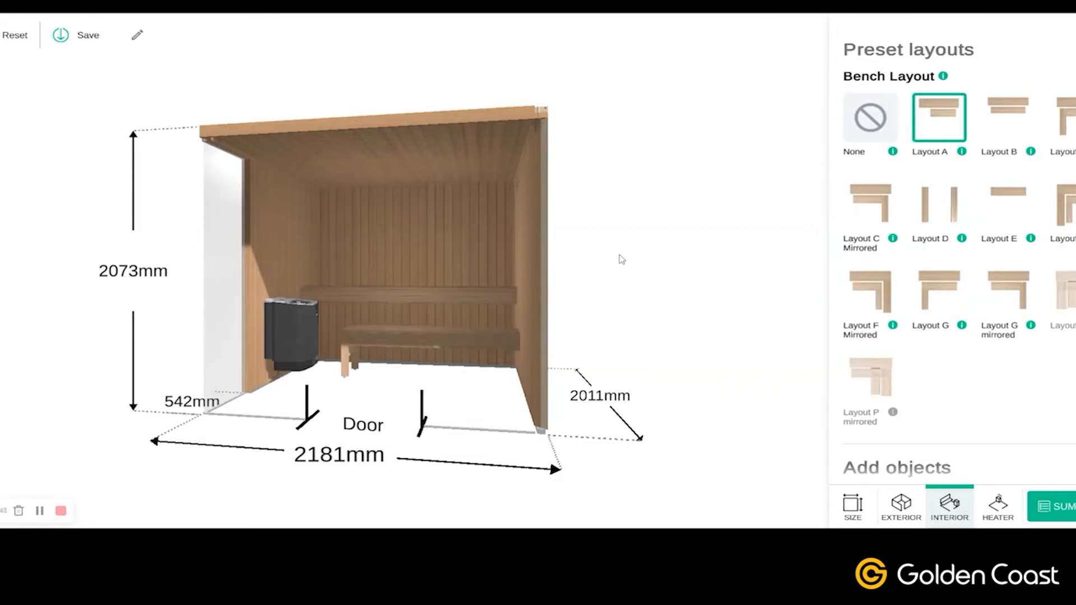
{"action": "left_click_drag", "start_coordinate": [620, 255], "coordinate": [606, 309]}
{"action": "left_click_drag", "start_coordinate": [371, 371], "coordinate": [481, 278]}
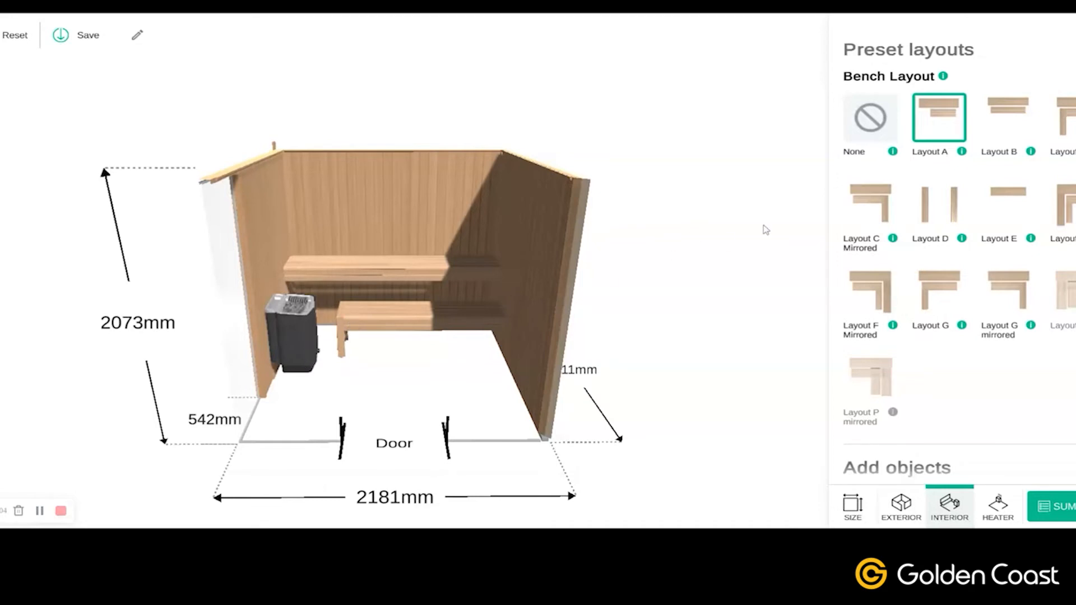
{"action": "left_click", "coordinate": [1006, 116]}
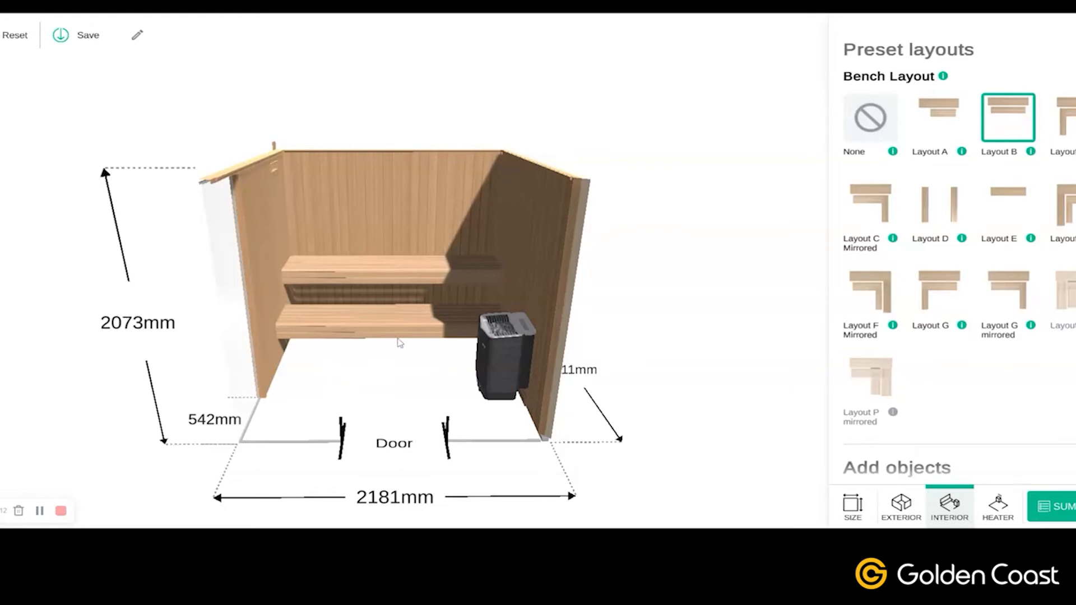
{"action": "left_click_drag", "start_coordinate": [348, 377], "coordinate": [323, 354]}
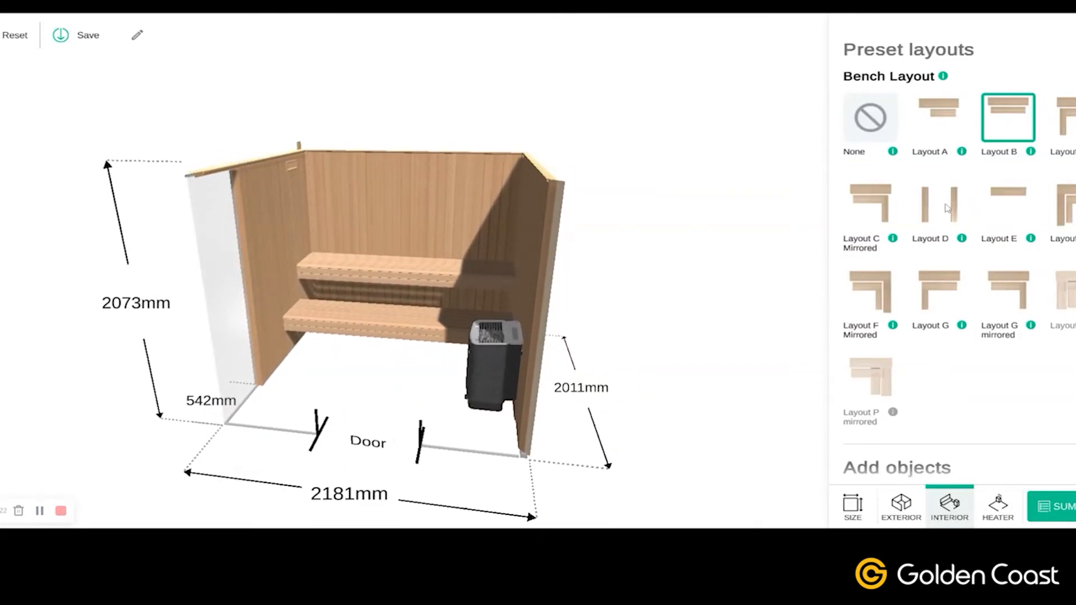
Try bench Layout C Mirrored and view it from the door side.
{"action": "left_click", "coordinate": [877, 205]}
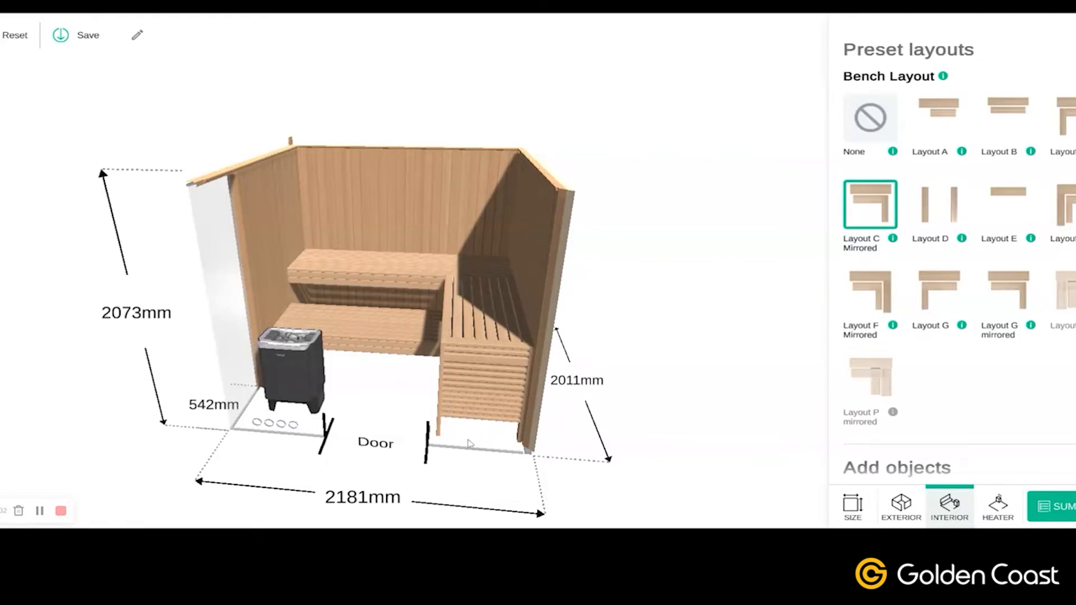
{"action": "left_click_drag", "start_coordinate": [470, 456], "coordinate": [521, 383]}
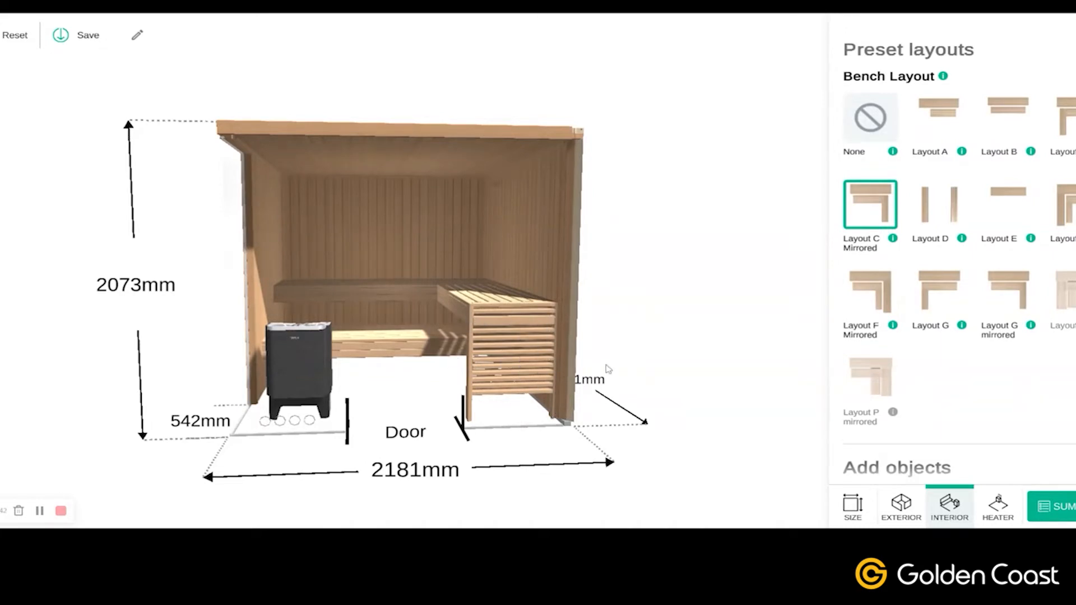
{"action": "left_click_drag", "start_coordinate": [689, 343], "coordinate": [660, 351]}
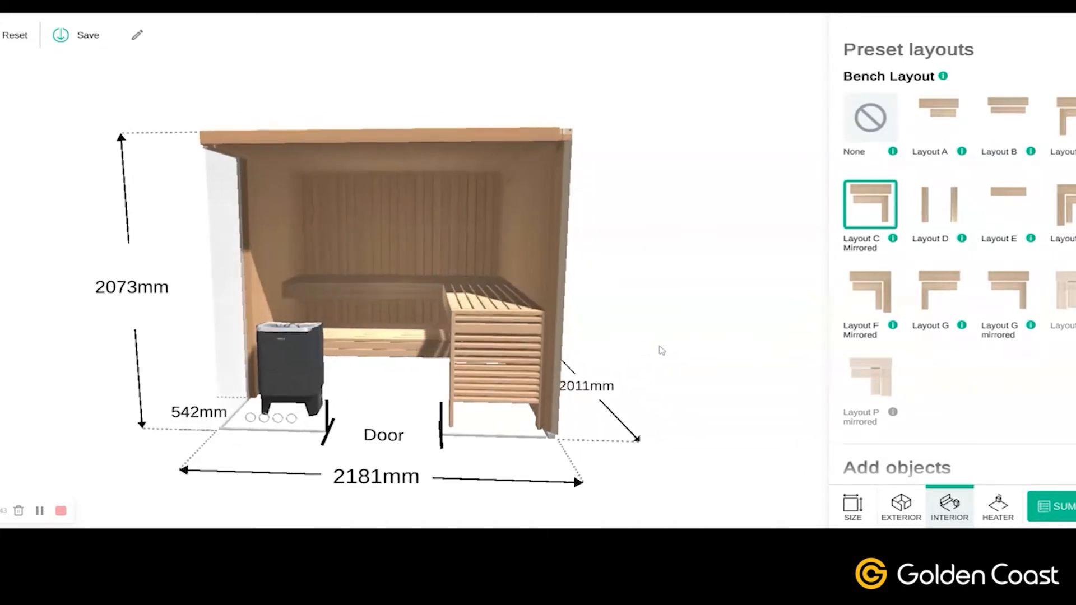
Try the non-mirrored bench Layout C, check the exposed bench back through the glass corner, and return to Layout C Mirrored.
{"action": "left_click", "coordinate": [1067, 121]}
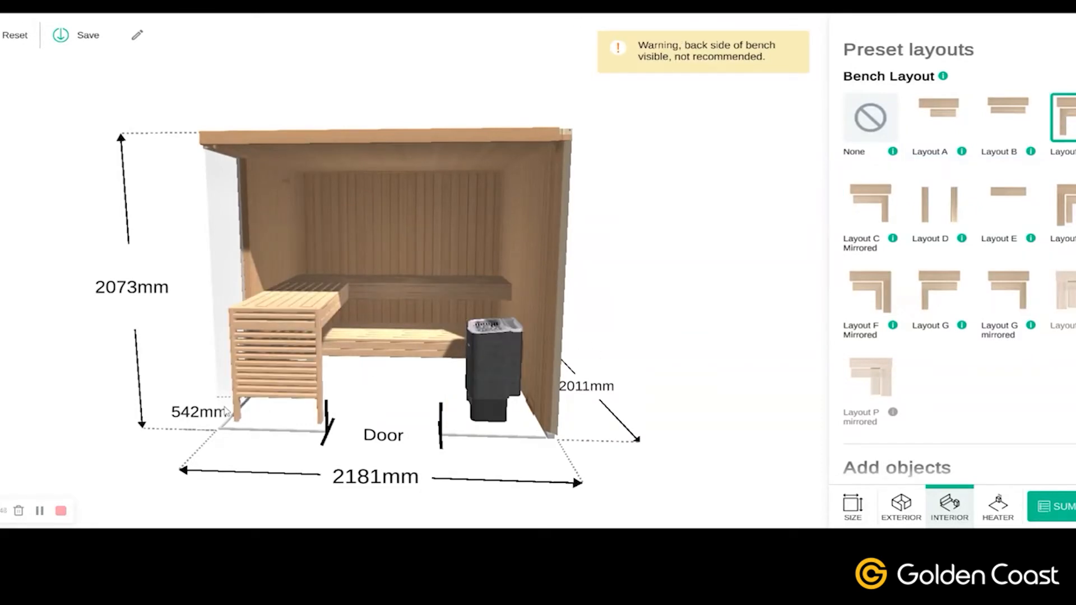
{"action": "left_click_drag", "start_coordinate": [205, 454], "coordinate": [489, 392]}
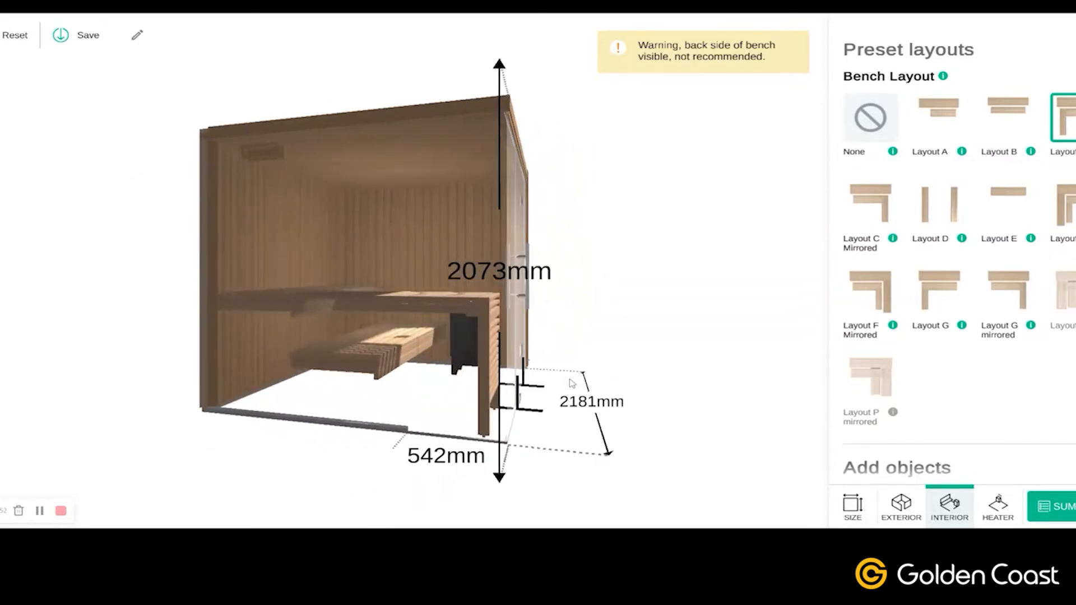
{"action": "scroll", "coordinate": [572, 384], "scroll_direction": "down", "scroll_amount": 3}
{"action": "left_click", "coordinate": [851, 501]}
{"action": "left_click_drag", "start_coordinate": [659, 430], "coordinate": [394, 349]}
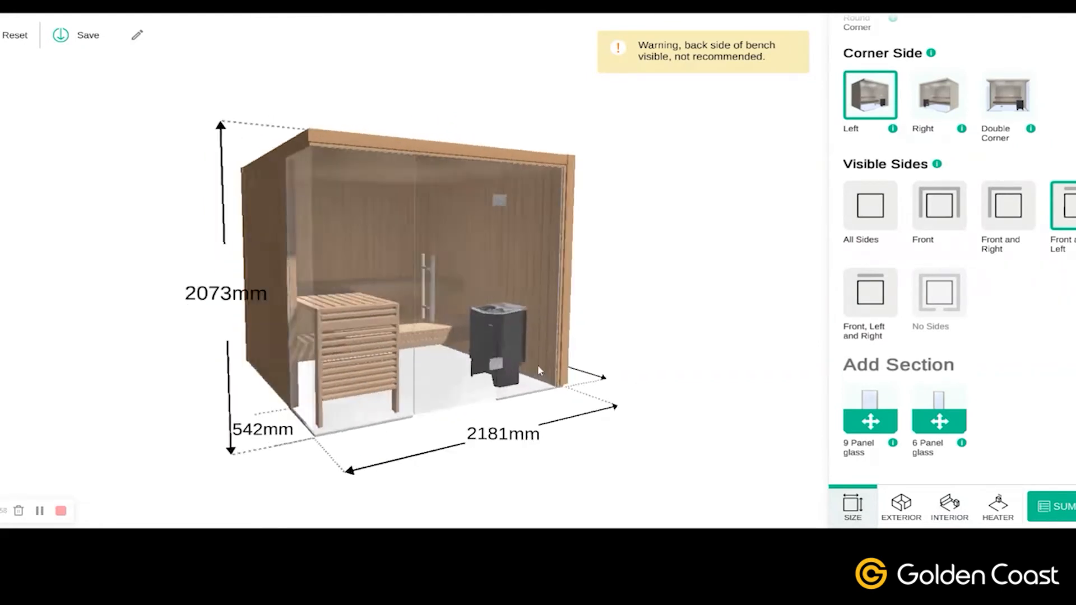
{"action": "left_click", "coordinate": [950, 506]}
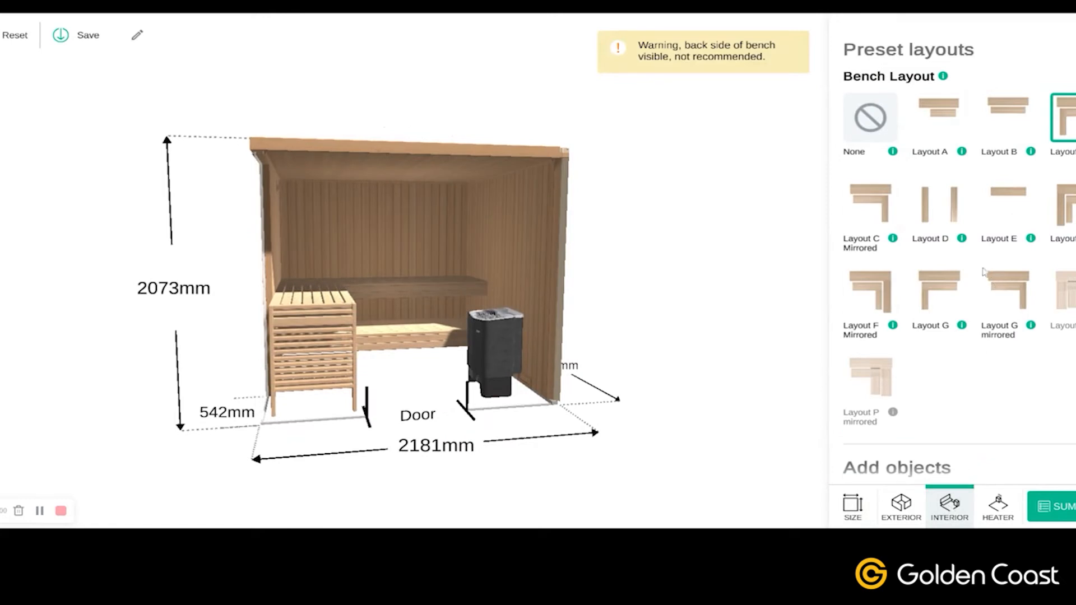
{"action": "left_click", "coordinate": [883, 216]}
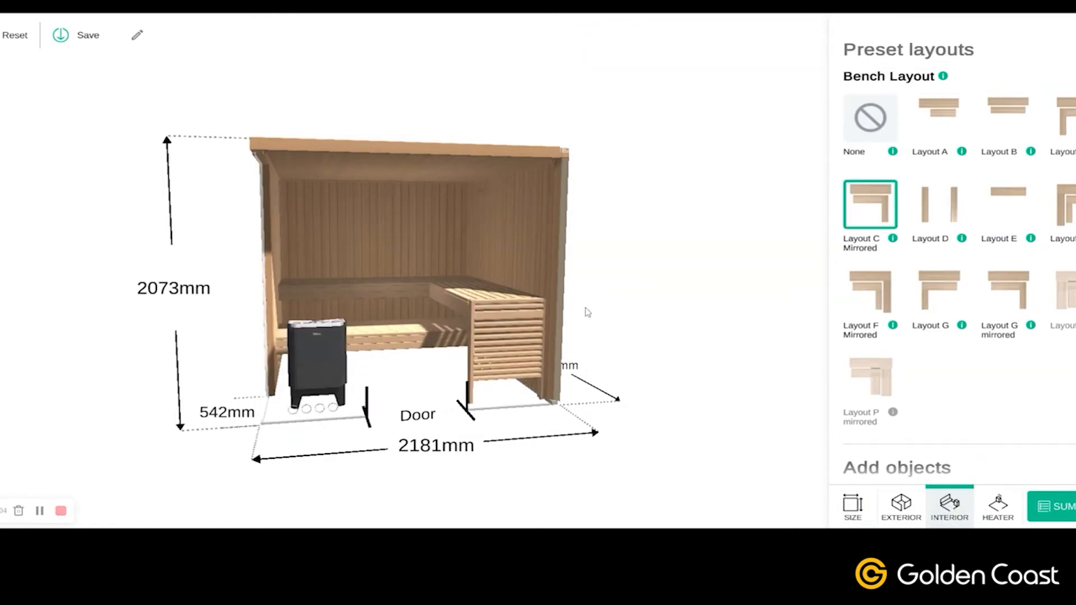
{"action": "left_click_drag", "start_coordinate": [740, 331], "coordinate": [713, 331]}
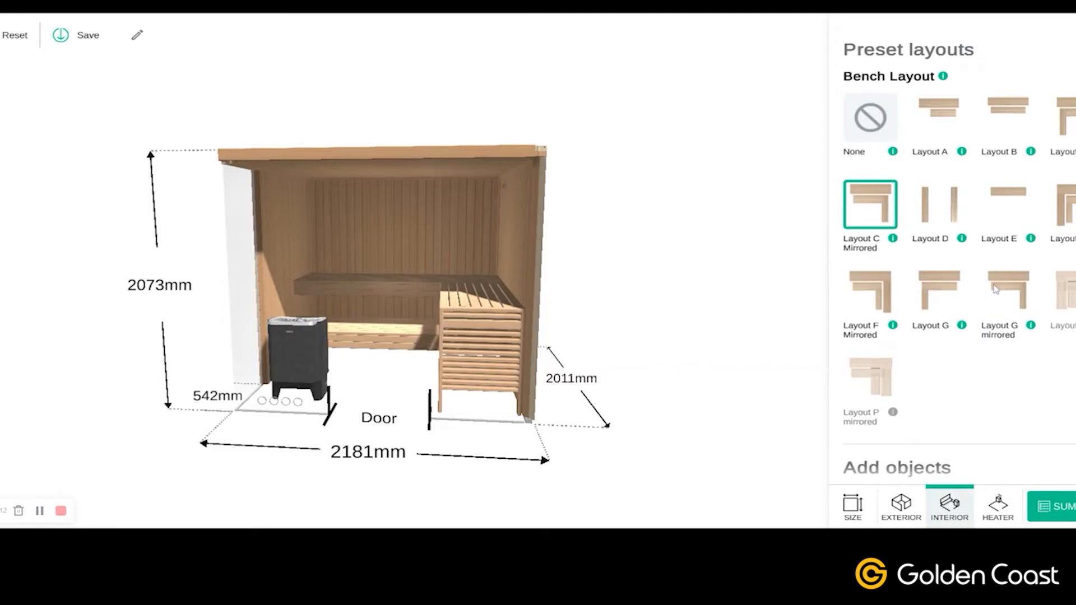
Compare bench Layout G mirrored with Layout G.
{"action": "left_click", "coordinate": [1012, 282]}
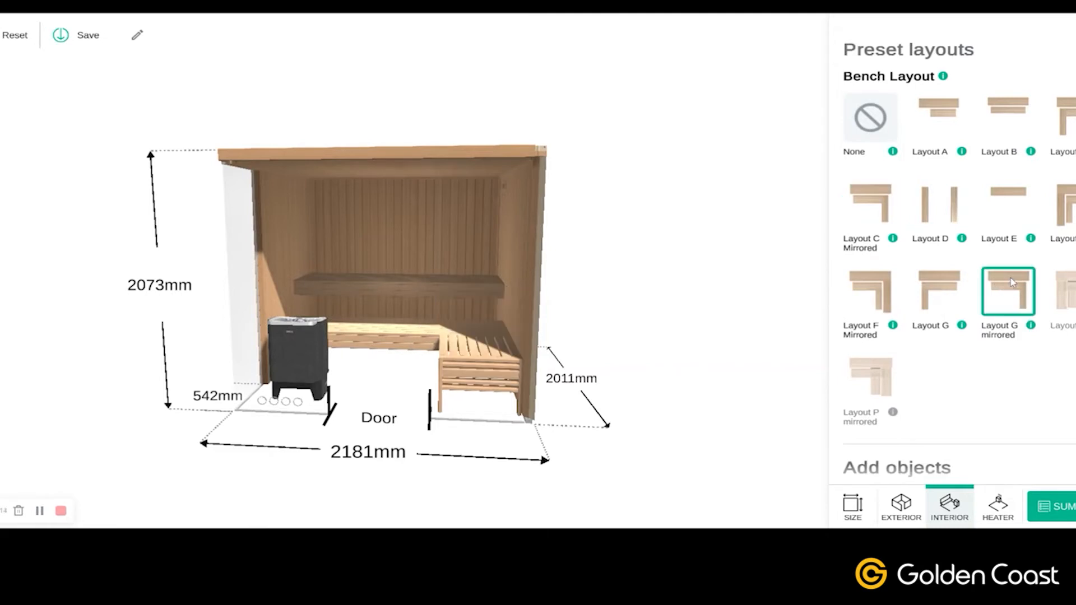
{"action": "left_click", "coordinate": [942, 288]}
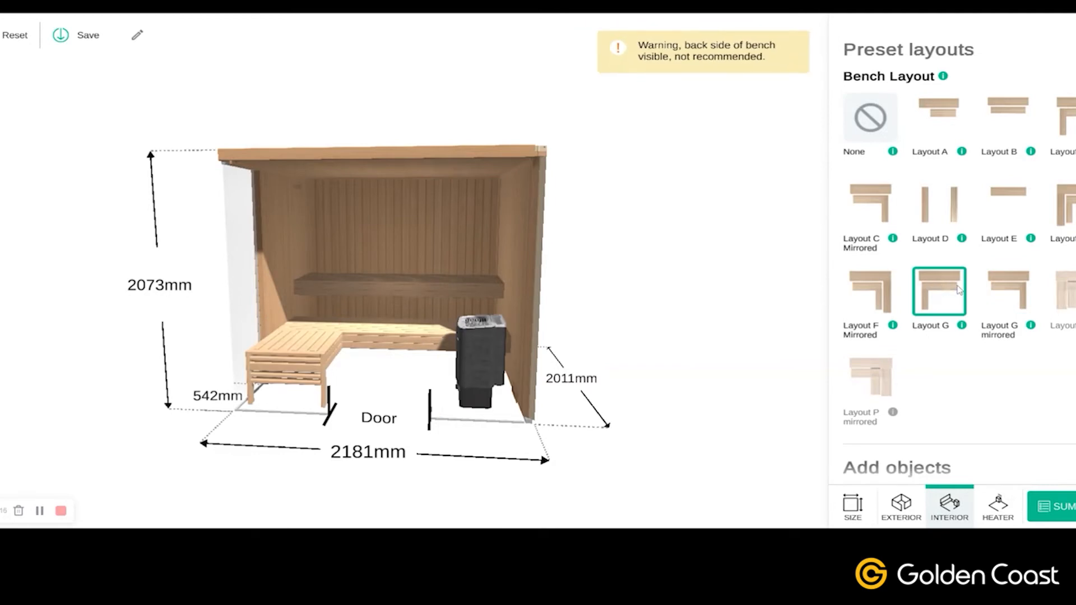
{"action": "left_click", "coordinate": [1004, 293]}
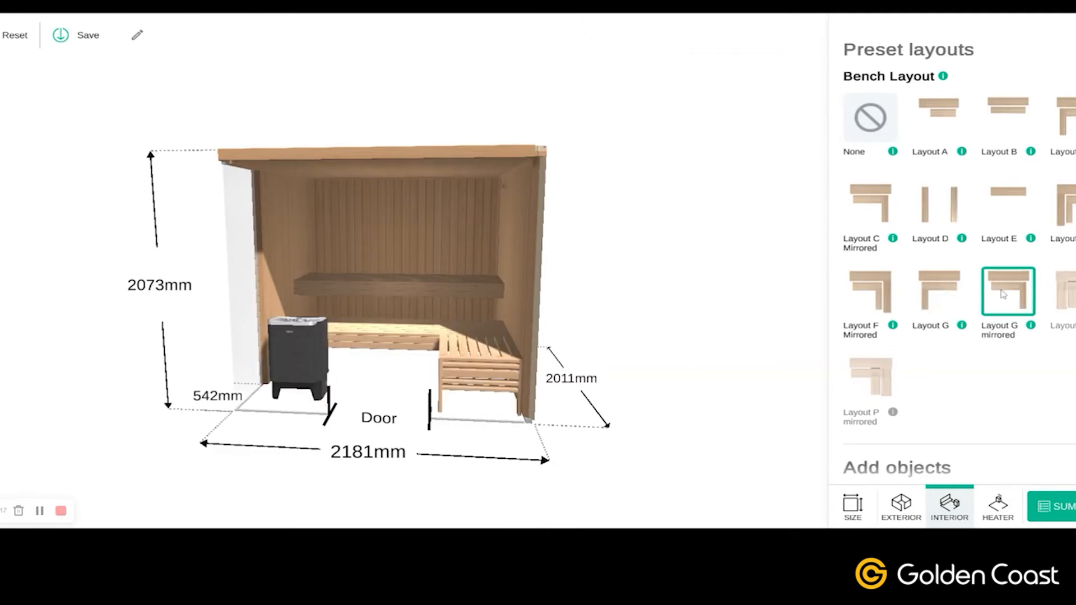
Try bench Layouts D, E, F and F Mirrored in turn.
{"action": "left_click", "coordinate": [945, 229]}
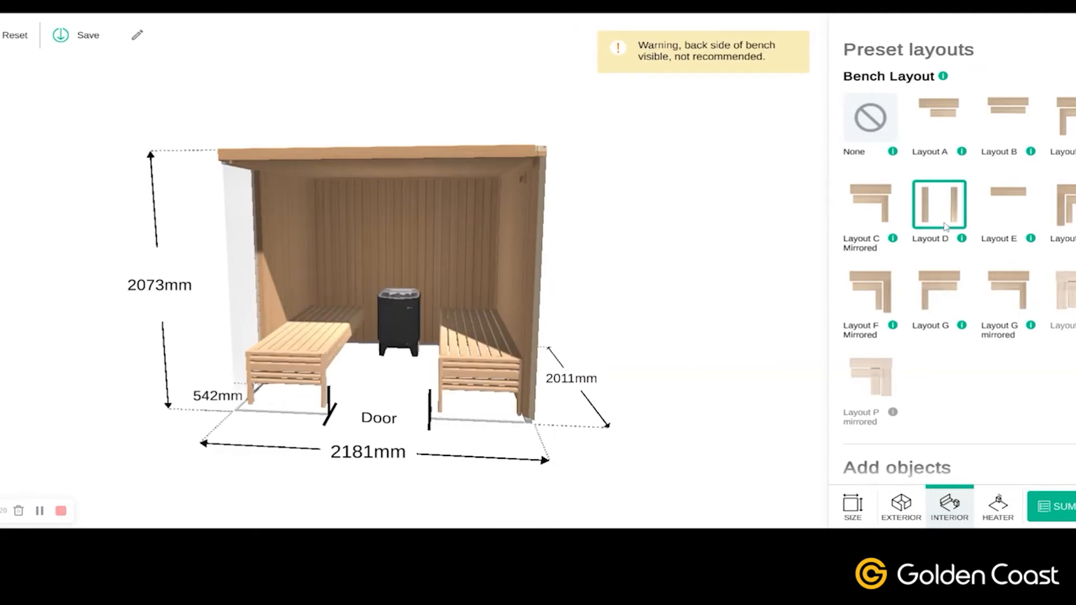
{"action": "left_click", "coordinate": [1009, 203]}
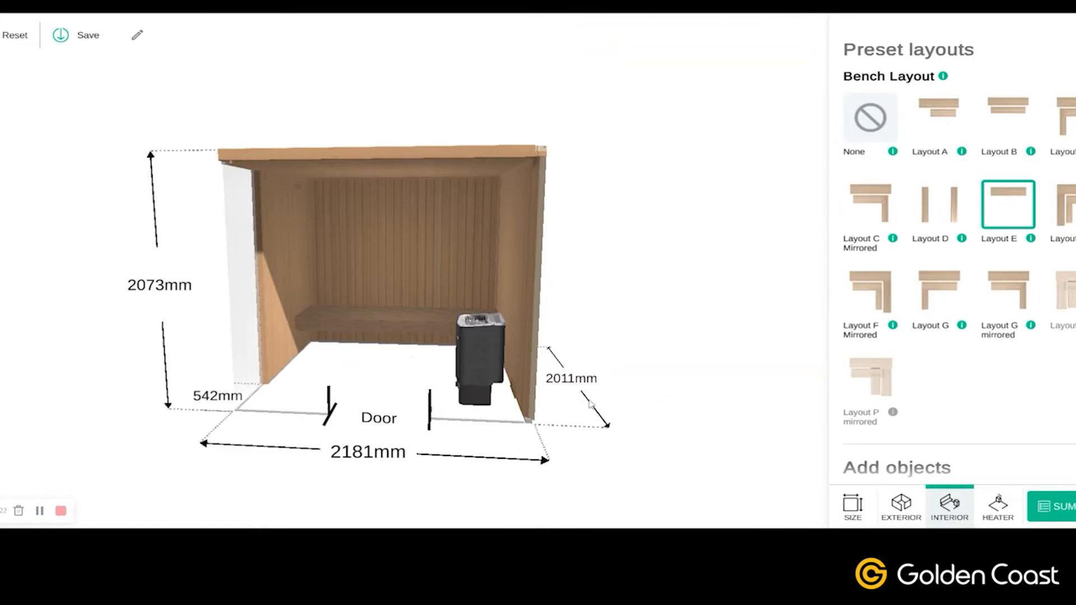
{"action": "left_click_drag", "start_coordinate": [706, 336], "coordinate": [483, 364]}
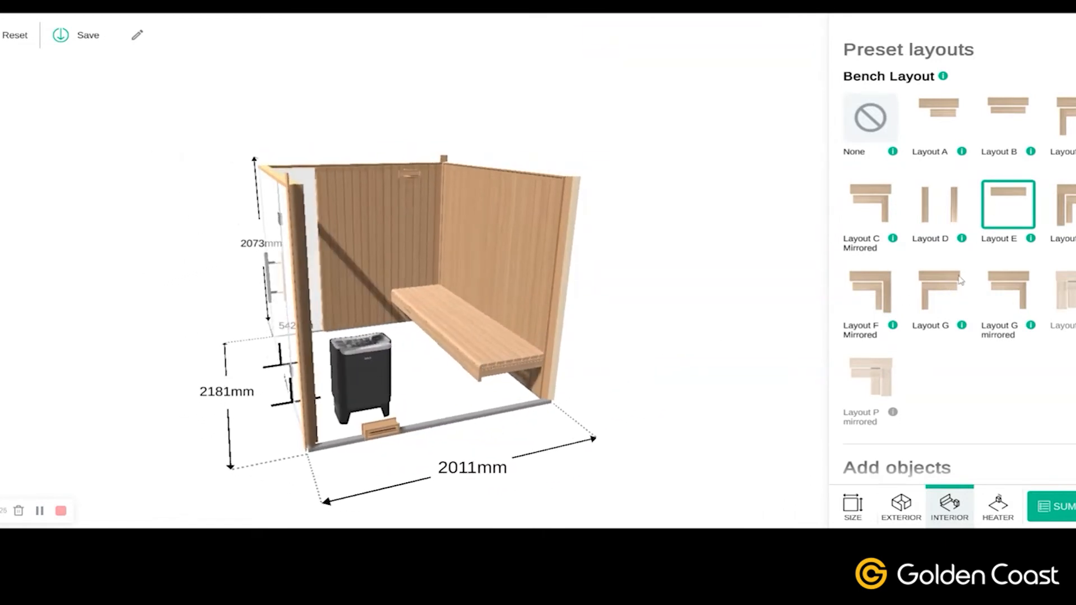
{"action": "left_click", "coordinate": [1071, 208]}
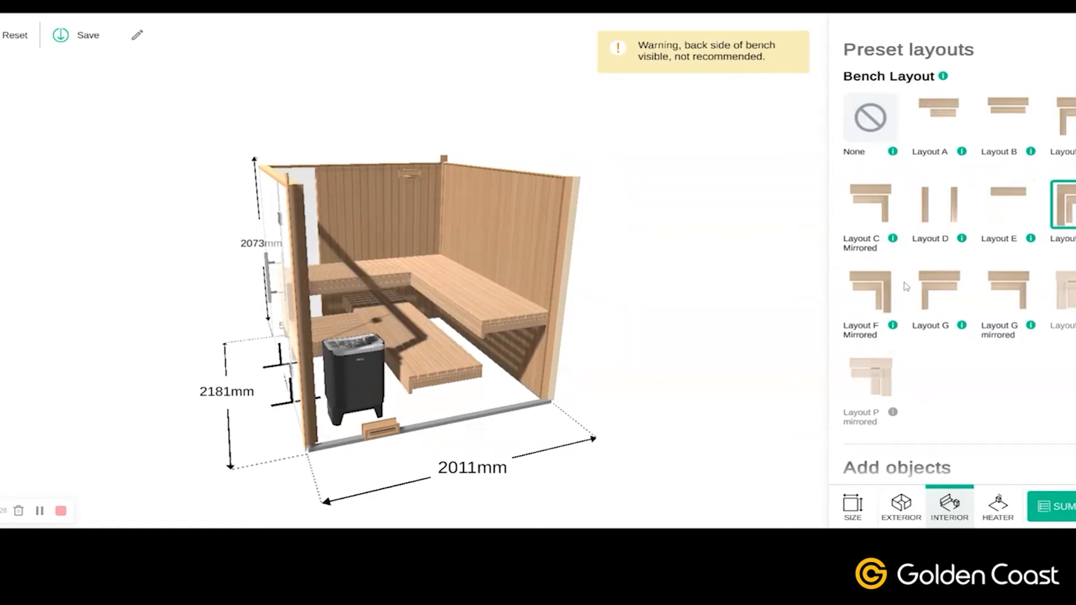
{"action": "left_click", "coordinate": [872, 287]}
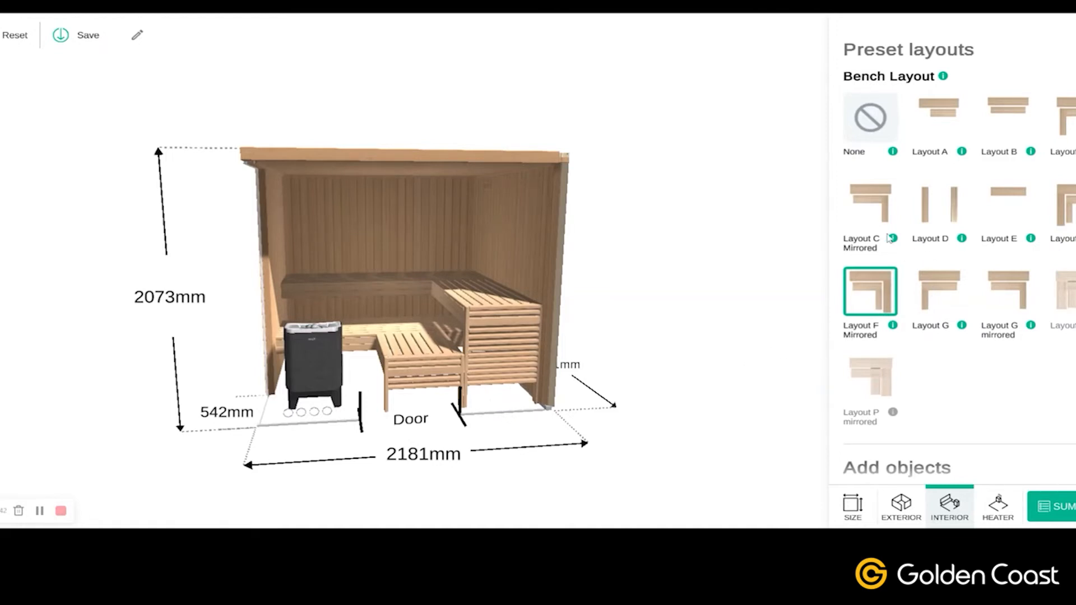
Set the bench layout to Layout G mirrored and inspect it from above and from the side.
{"action": "left_click", "coordinate": [1001, 285]}
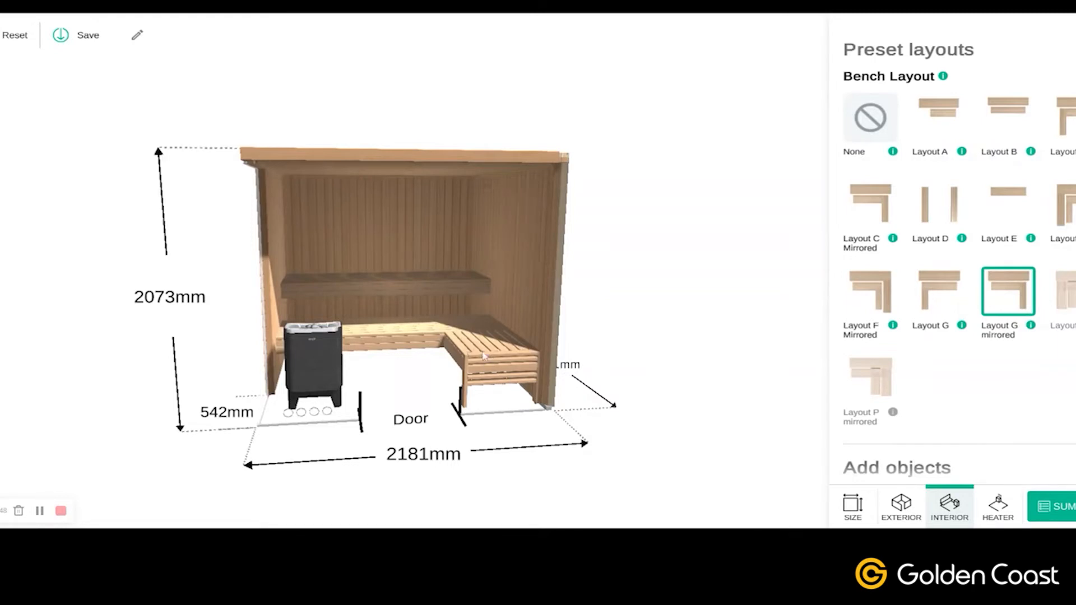
{"action": "left_click_drag", "start_coordinate": [655, 326], "coordinate": [613, 361]}
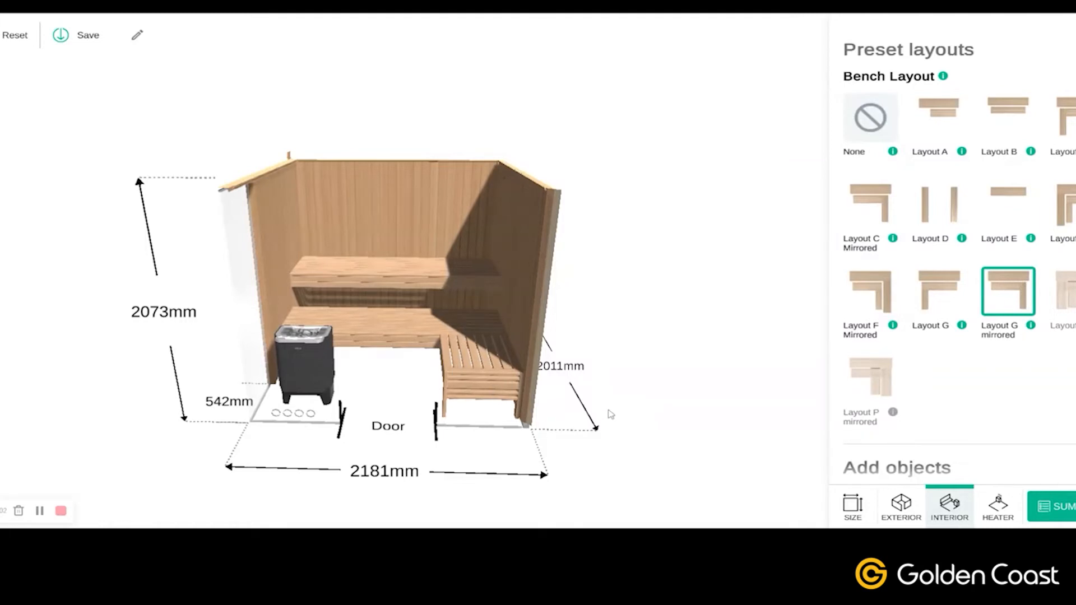
{"action": "left_click_drag", "start_coordinate": [682, 324], "coordinate": [381, 349]}
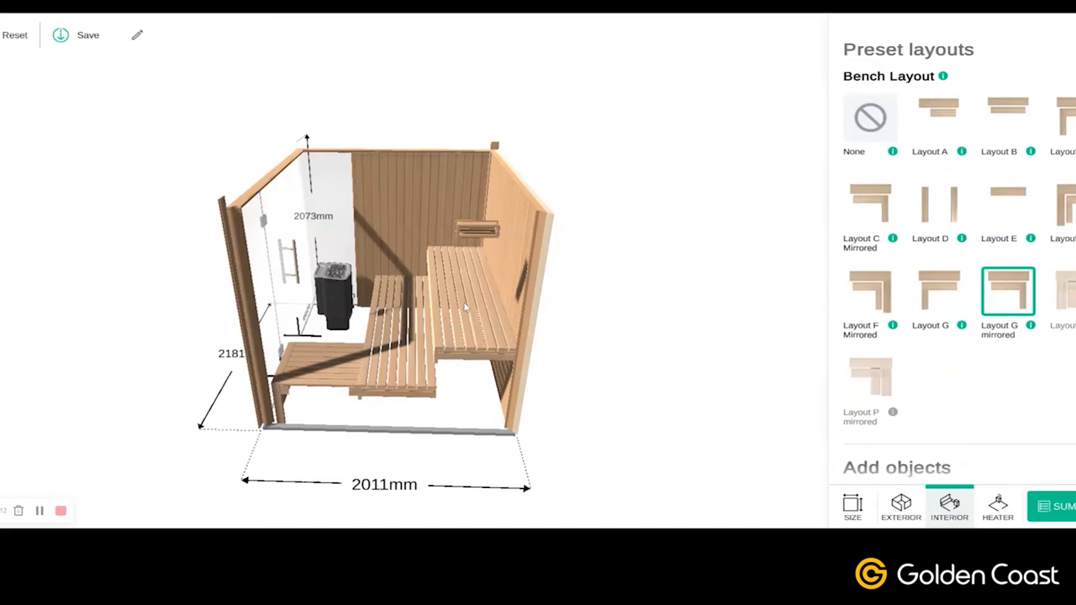
Select the upper bench and reduce its depth stepwise to 294 mm, checking the room from inside and above.
{"action": "left_click", "coordinate": [465, 307]}
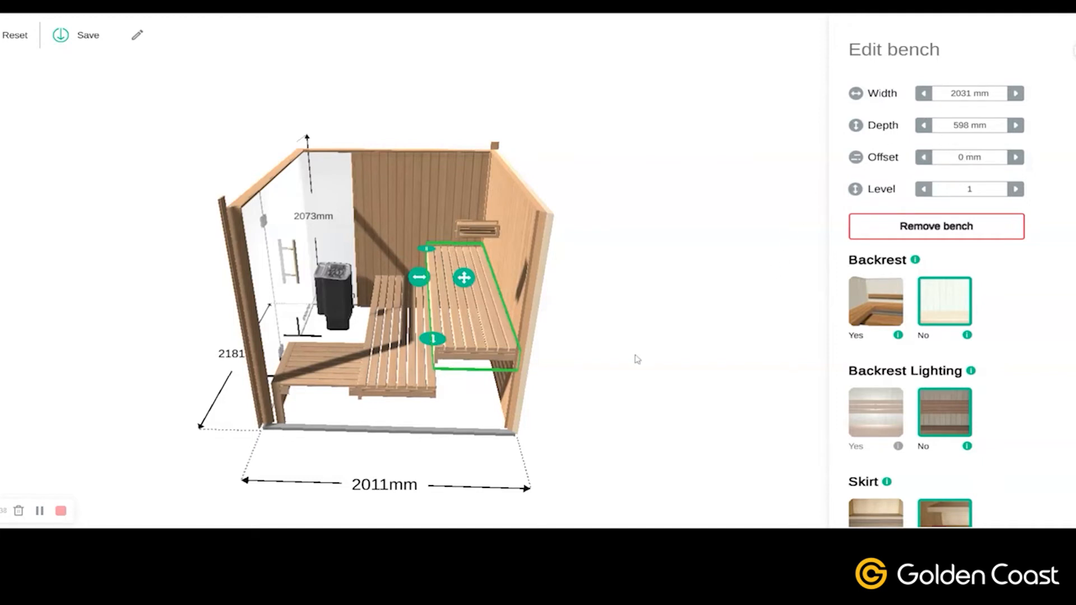
{"action": "left_click_drag", "start_coordinate": [517, 420], "coordinate": [630, 413]}
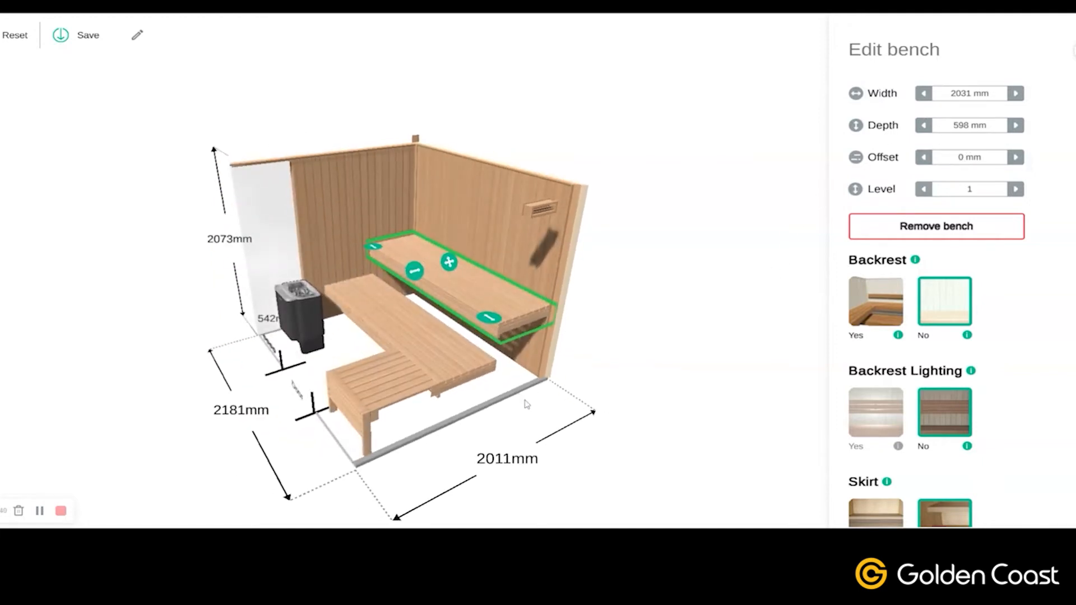
{"action": "left_click_drag", "start_coordinate": [527, 404], "coordinate": [616, 416]}
{"action": "left_click_drag", "start_coordinate": [728, 327], "coordinate": [663, 337]}
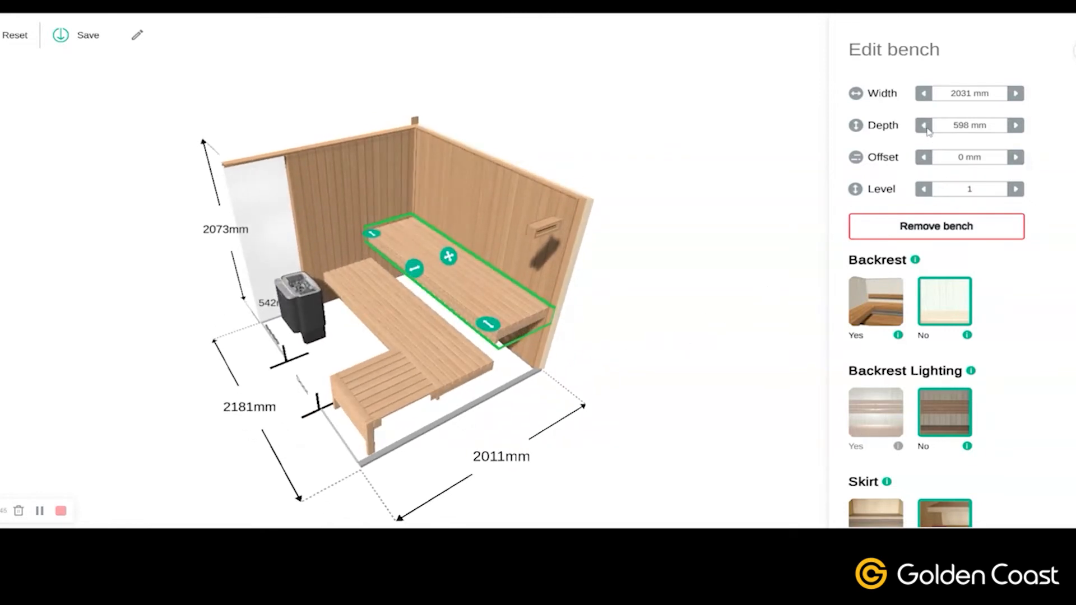
{"action": "left_click", "coordinate": [923, 125]}
{"action": "left_click_drag", "start_coordinate": [655, 339], "coordinate": [798, 186]}
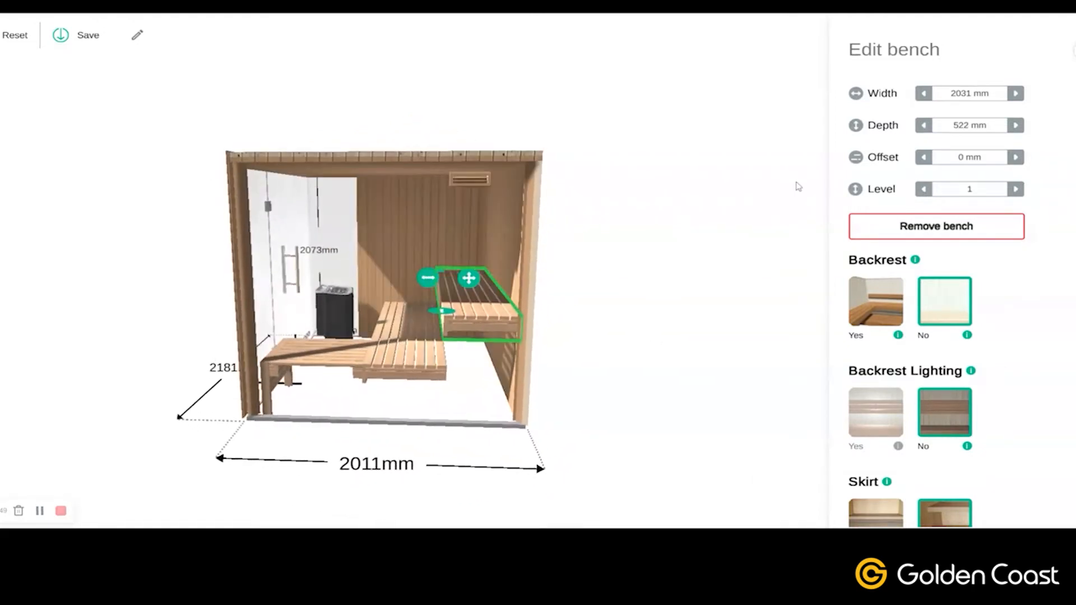
{"action": "left_click", "coordinate": [924, 125]}
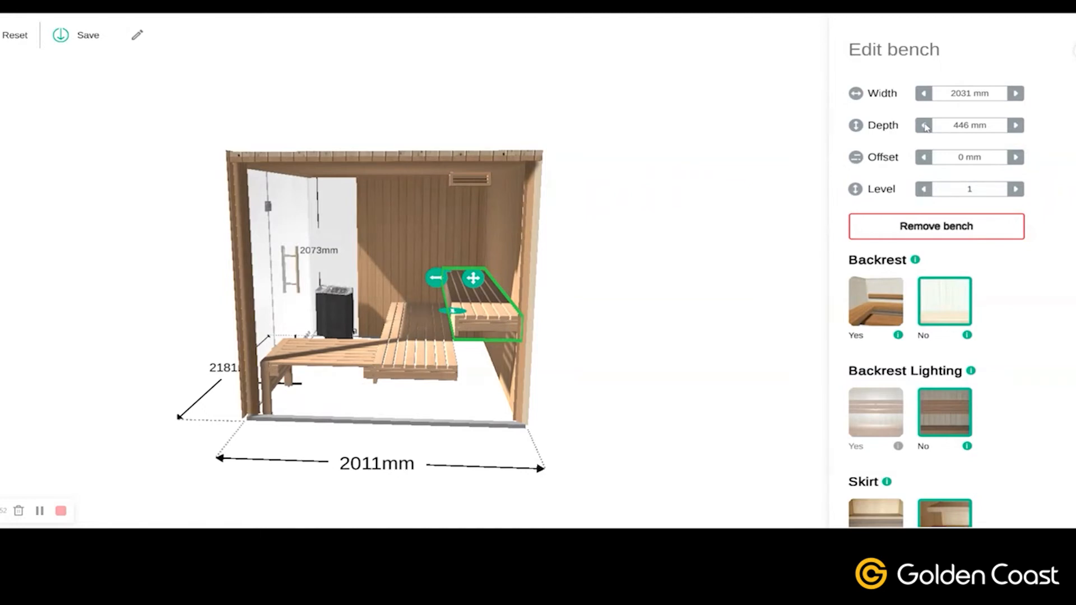
{"action": "left_click", "coordinate": [924, 124]}
{"action": "left_click", "coordinate": [924, 125]}
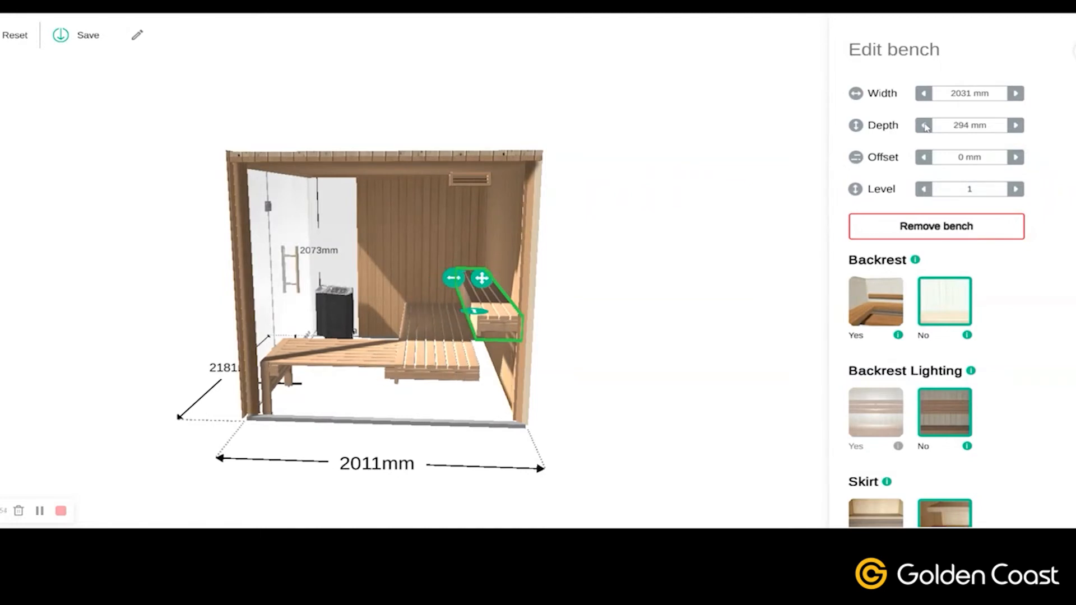
Increase the upper bench's depth stepwise back to 598 mm.
{"action": "left_click", "coordinate": [1015, 126]}
{"action": "left_click", "coordinate": [1015, 125]}
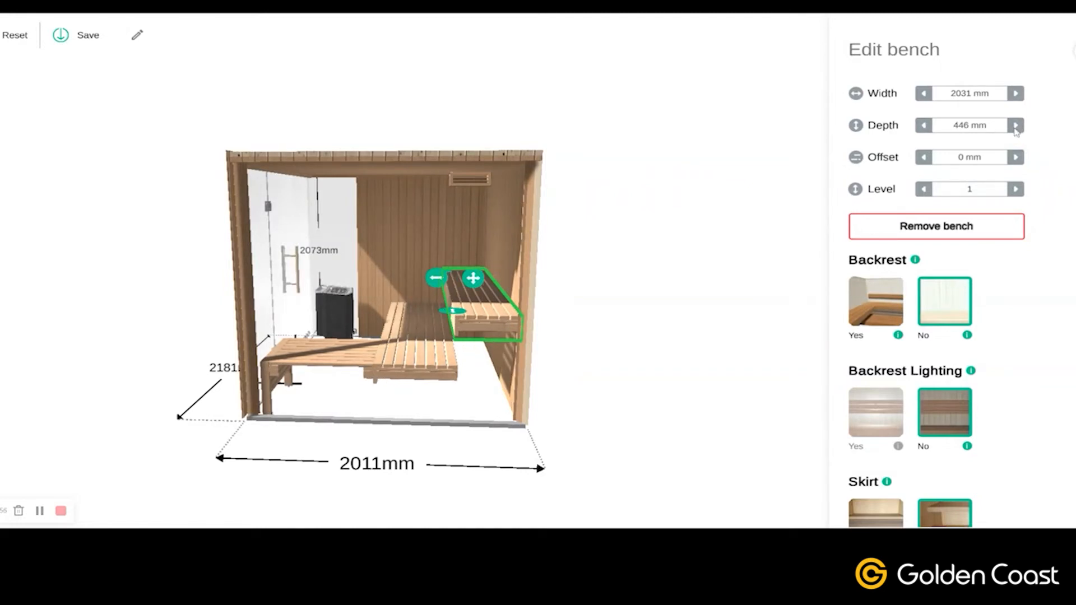
{"action": "left_click", "coordinate": [1016, 125]}
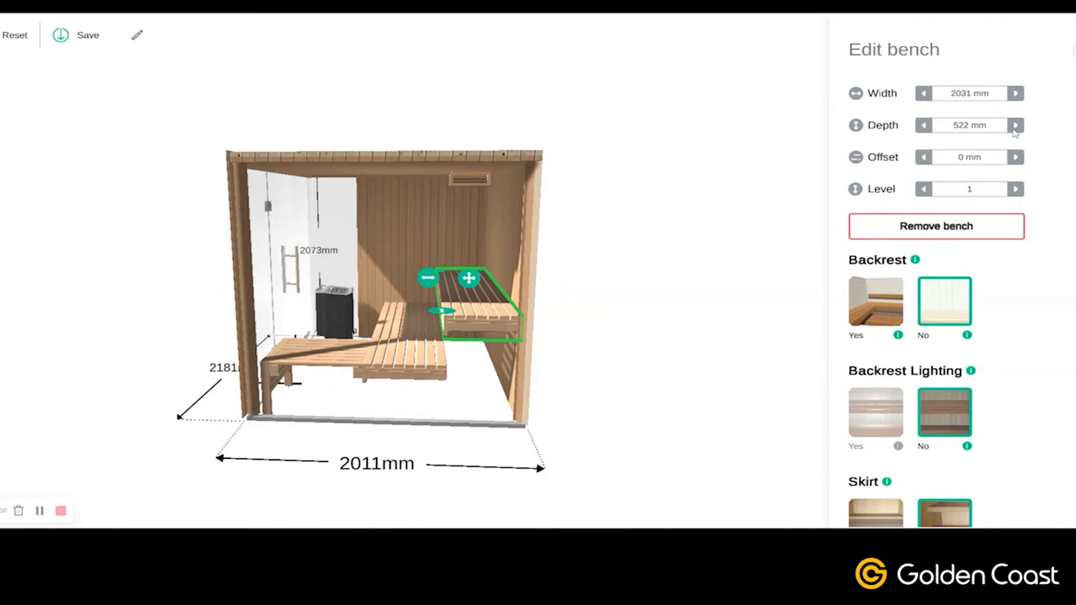
{"action": "left_click", "coordinate": [1015, 126]}
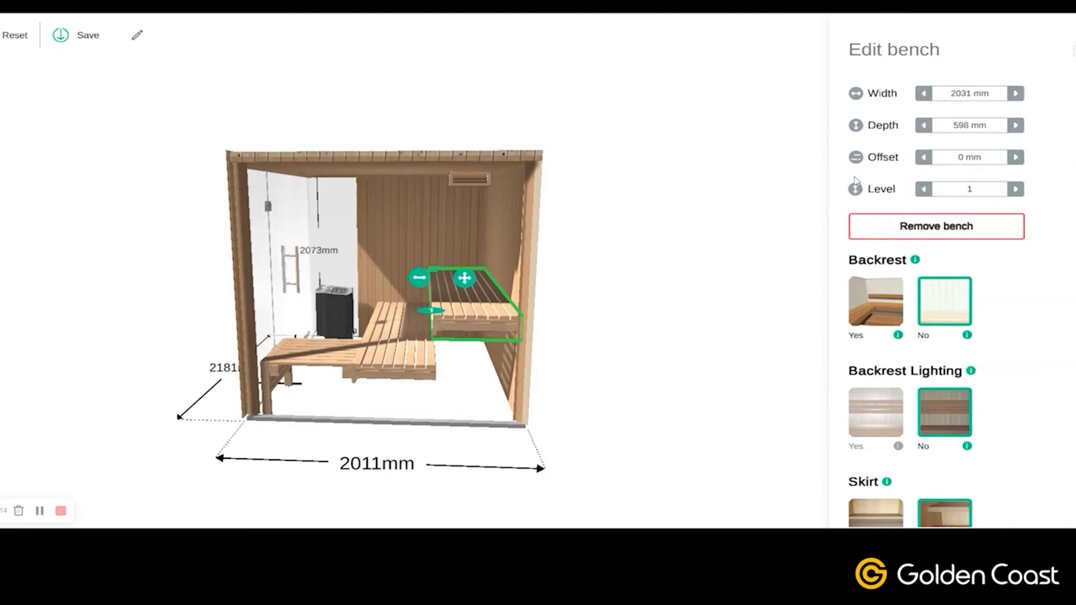
Try the upper bench at depths of 522, 446 and 370 mm, and return it to 598 mm.
{"action": "left_click", "coordinate": [922, 125]}
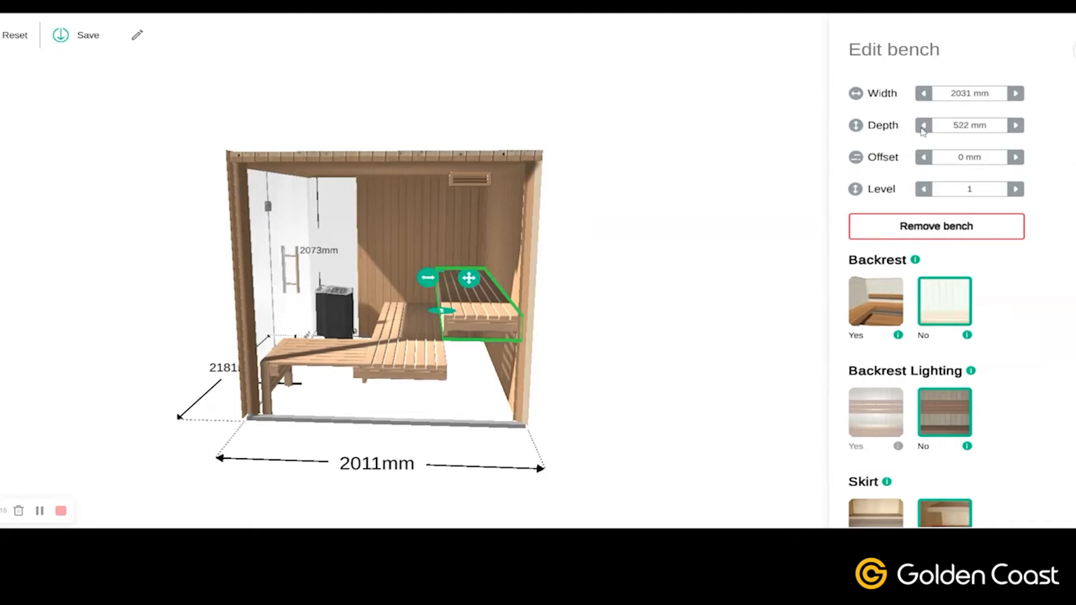
{"action": "left_click", "coordinate": [923, 126]}
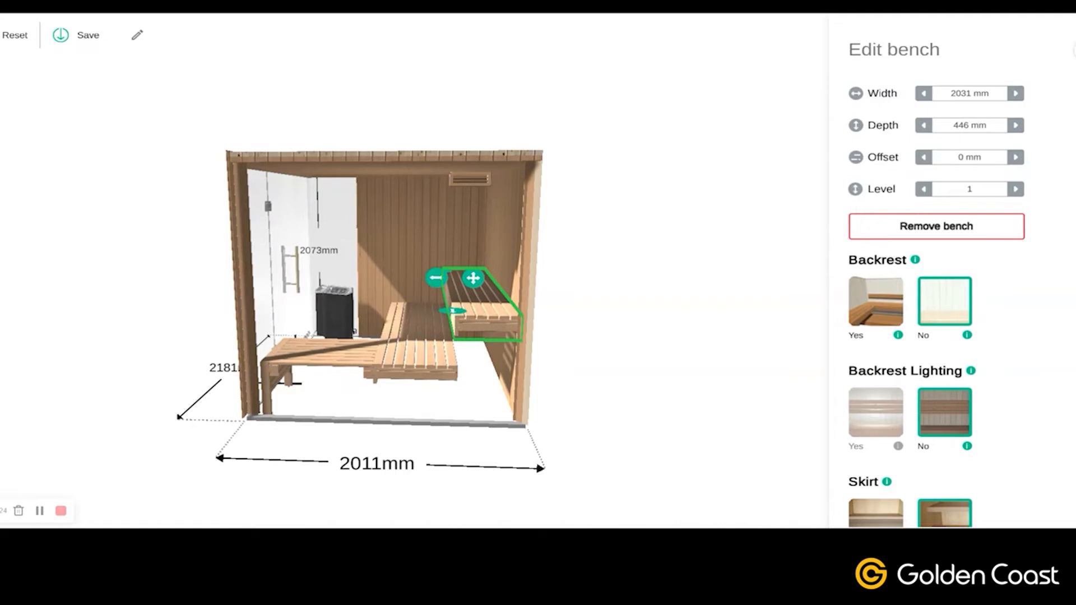
{"action": "left_click", "coordinate": [925, 126]}
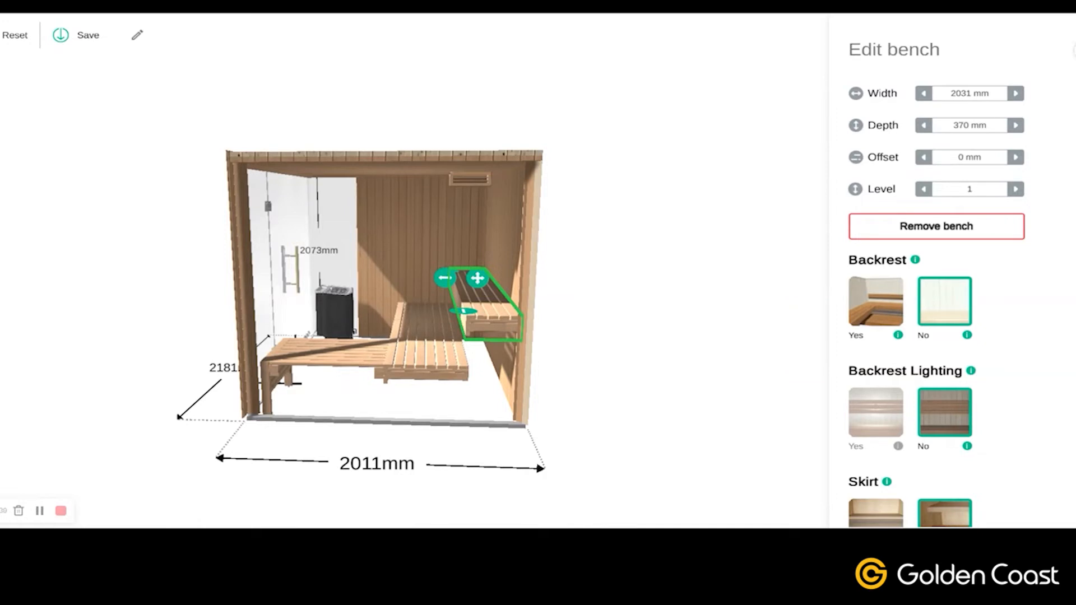
{"action": "left_click", "coordinate": [1015, 126]}
Select the long lower bench and reduce its depth stepwise through 522 mm to 370 mm and below.
{"action": "left_click_drag", "start_coordinate": [425, 322], "coordinate": [400, 331]}
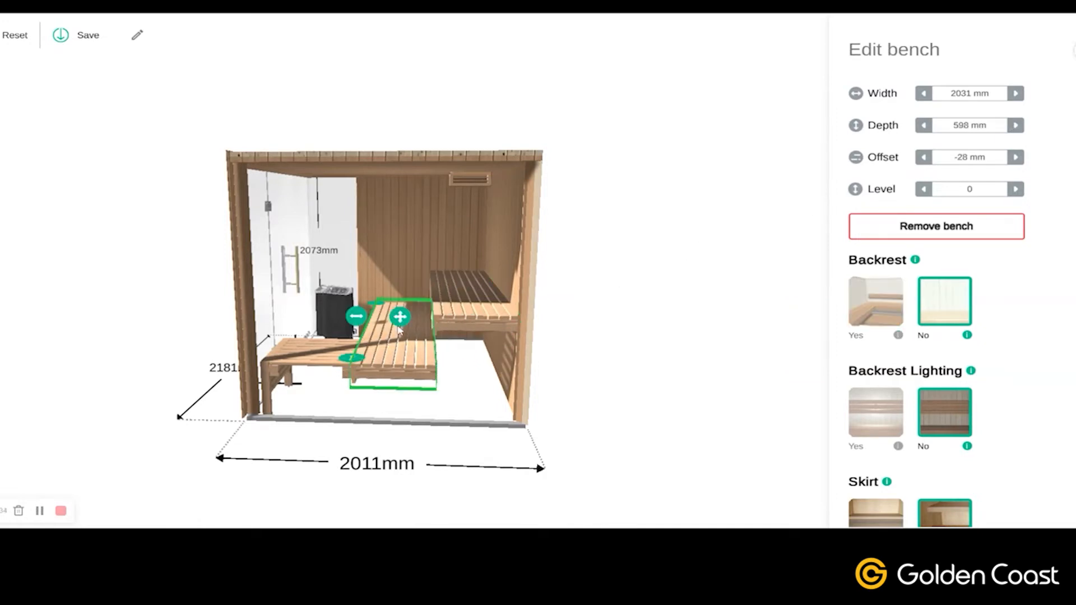
{"action": "left_click", "coordinate": [923, 129]}
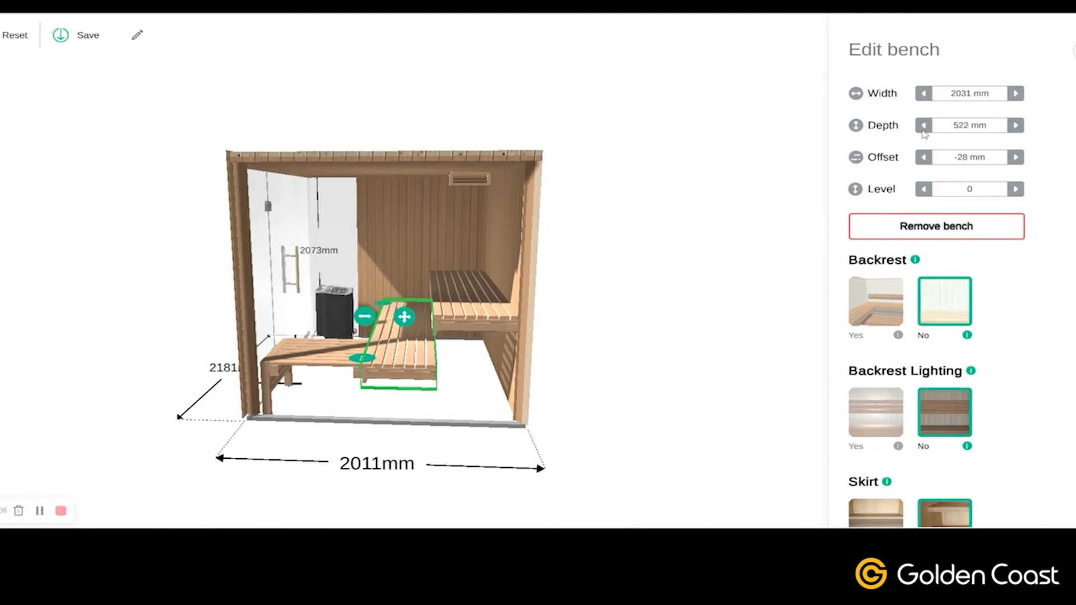
{"action": "left_click", "coordinate": [924, 129]}
{"action": "left_click", "coordinate": [923, 129]}
{"action": "left_click_drag", "start_coordinate": [623, 324], "coordinate": [507, 359]}
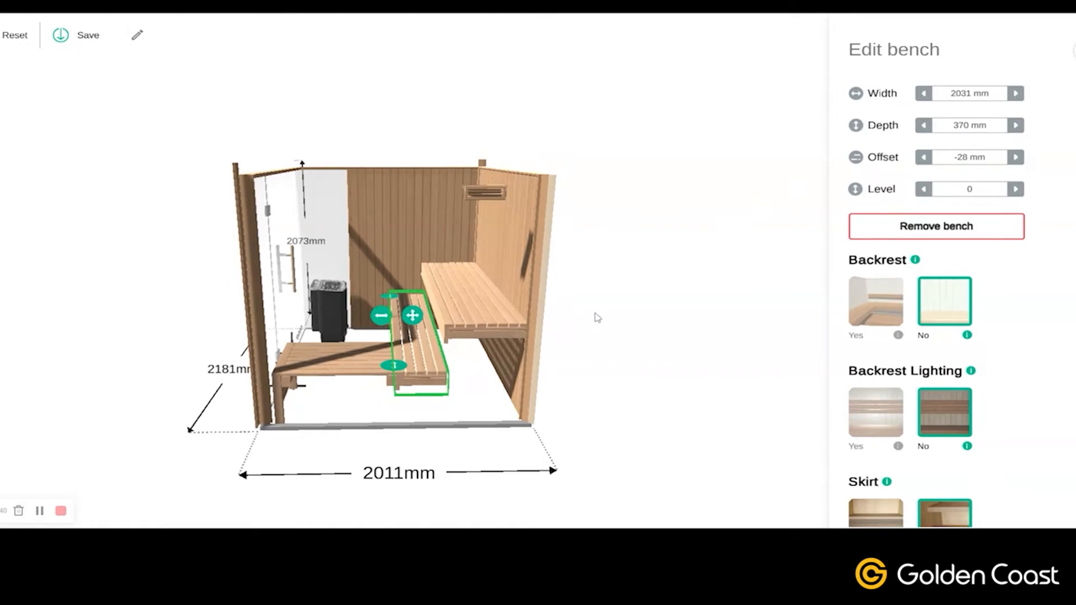
{"action": "left_click", "coordinate": [924, 129]}
Increase the long lower bench's depth stepwise back to 598 mm and deselect the bench.
{"action": "left_click", "coordinate": [1015, 126]}
{"action": "left_click", "coordinate": [1015, 127]}
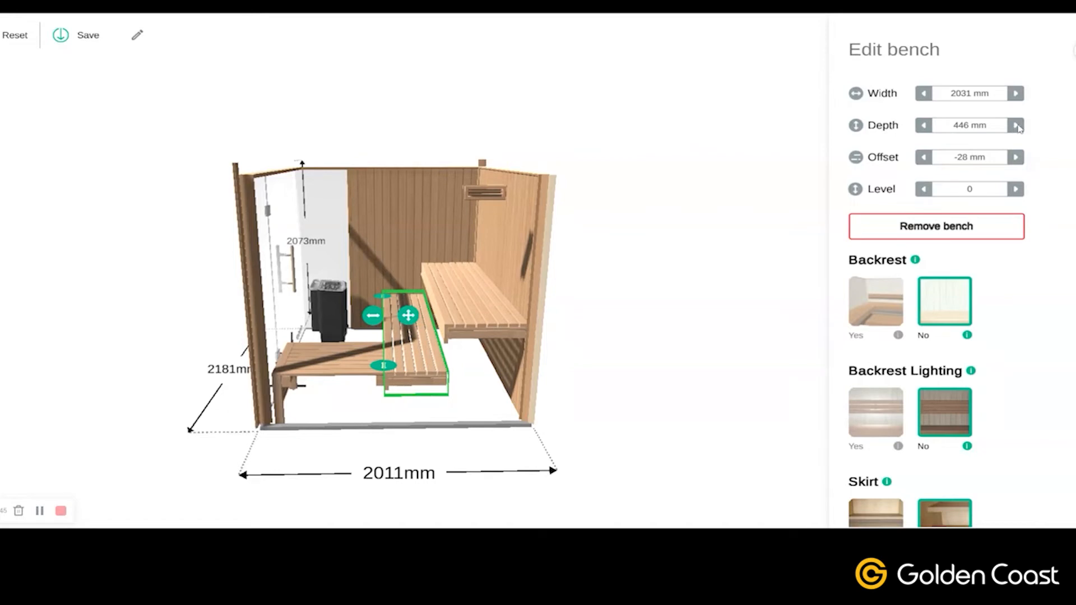
{"action": "left_click", "coordinate": [1015, 127]}
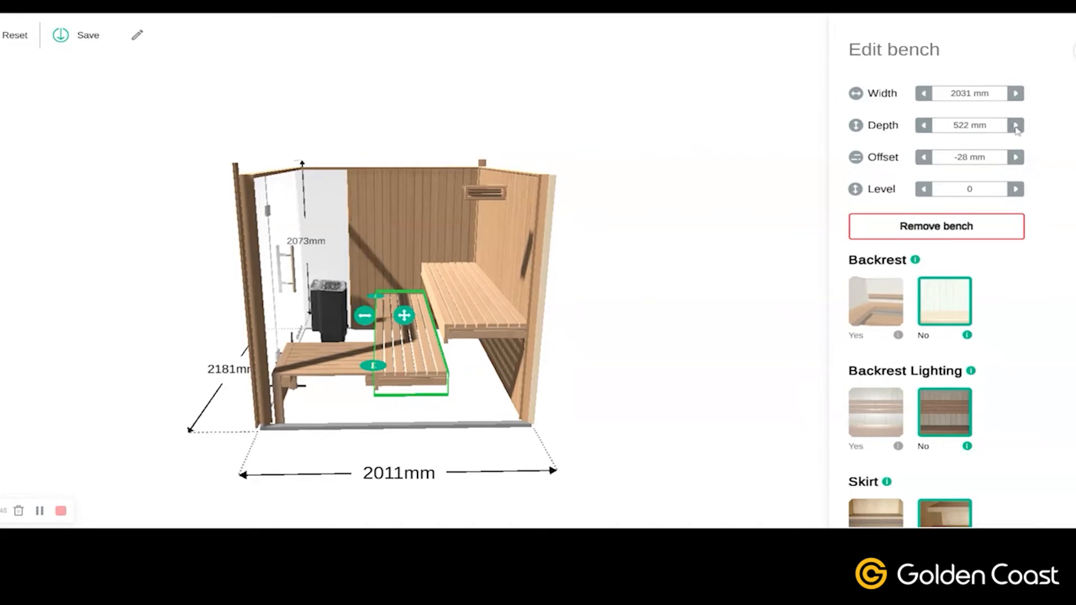
{"action": "left_click", "coordinate": [1015, 127]}
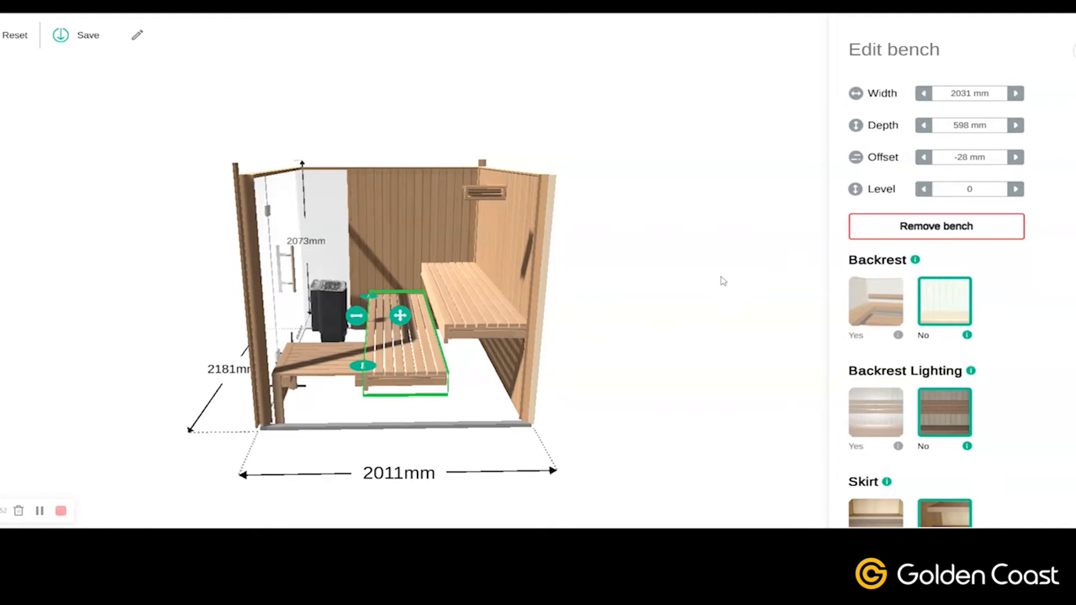
{"action": "left_click", "coordinate": [701, 285]}
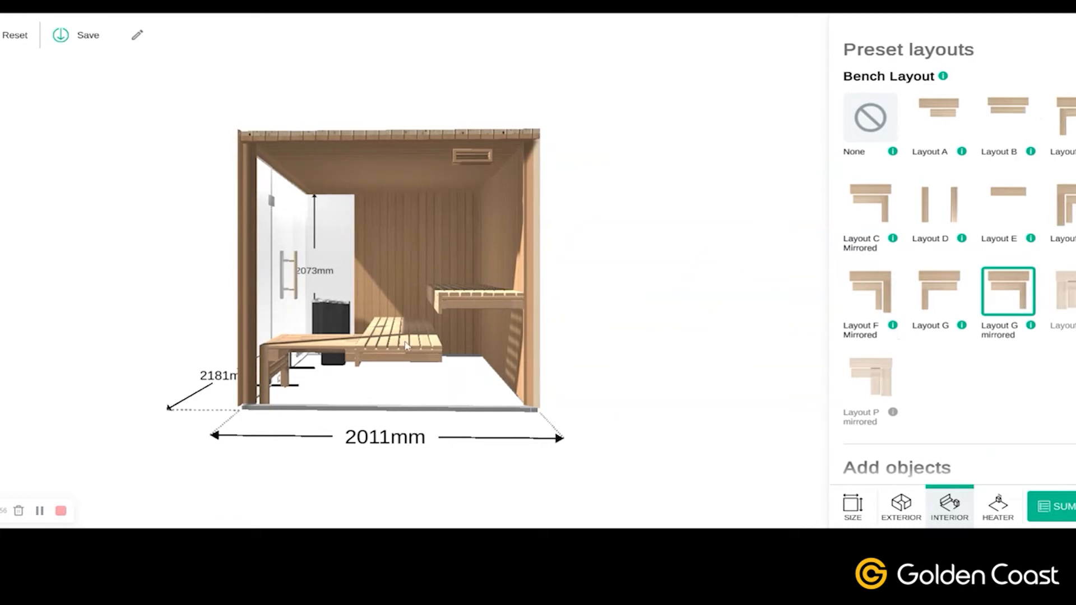
Set the long lower bench's offset to -80 mm.
{"action": "left_click", "coordinate": [406, 338]}
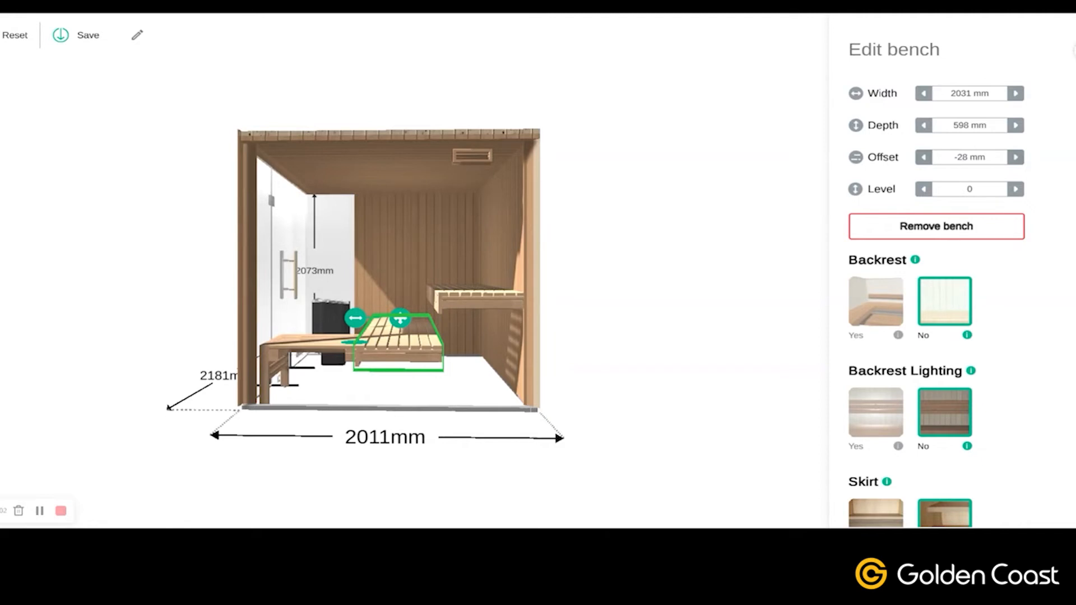
{"action": "left_click", "coordinate": [960, 160]}
{"action": "key", "text": "BackSpace"}
{"action": "type", "text": "-80"}
{"action": "key", "text": "Return"}
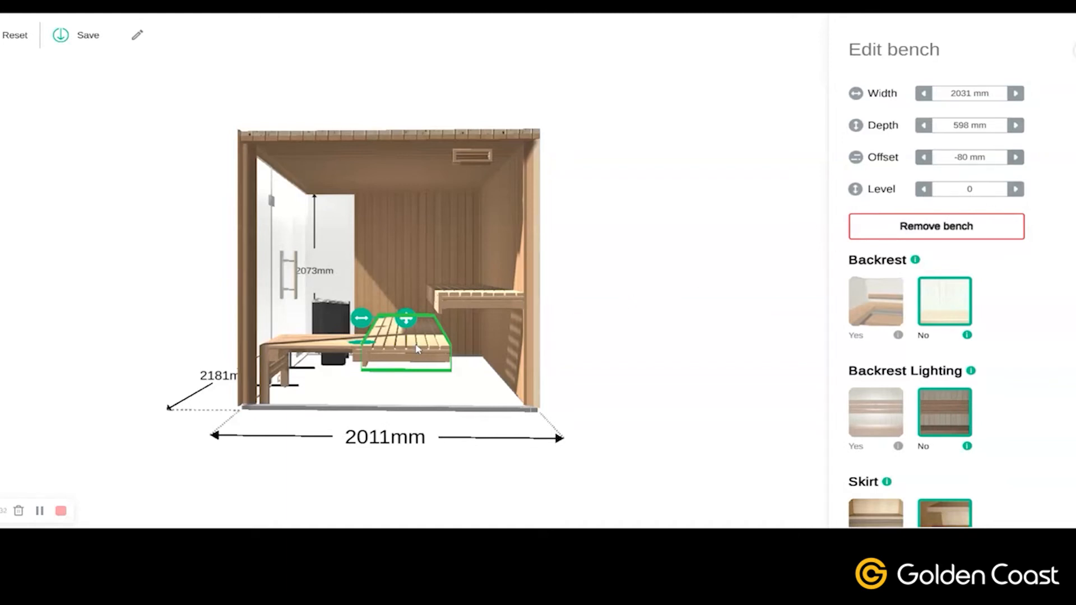
Review the upper bench's backrest, lighting, skirt and armrest options, and close its settings.
{"action": "left_click", "coordinate": [464, 307]}
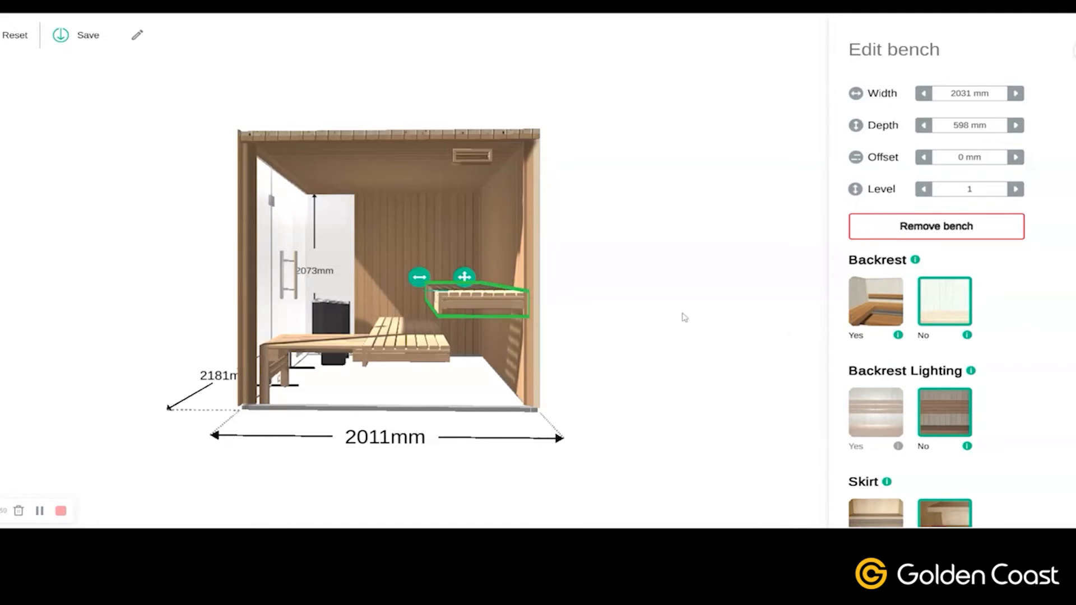
{"action": "scroll", "coordinate": [937, 360], "scroll_direction": "down", "scroll_amount": 3}
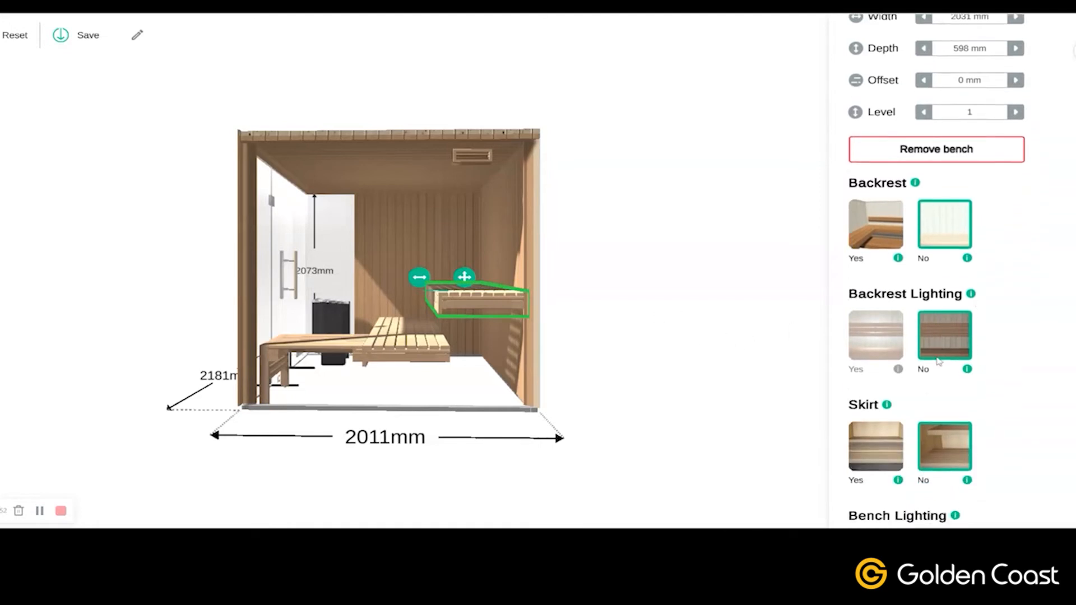
{"action": "scroll", "coordinate": [939, 362], "scroll_direction": "down", "scroll_amount": 4}
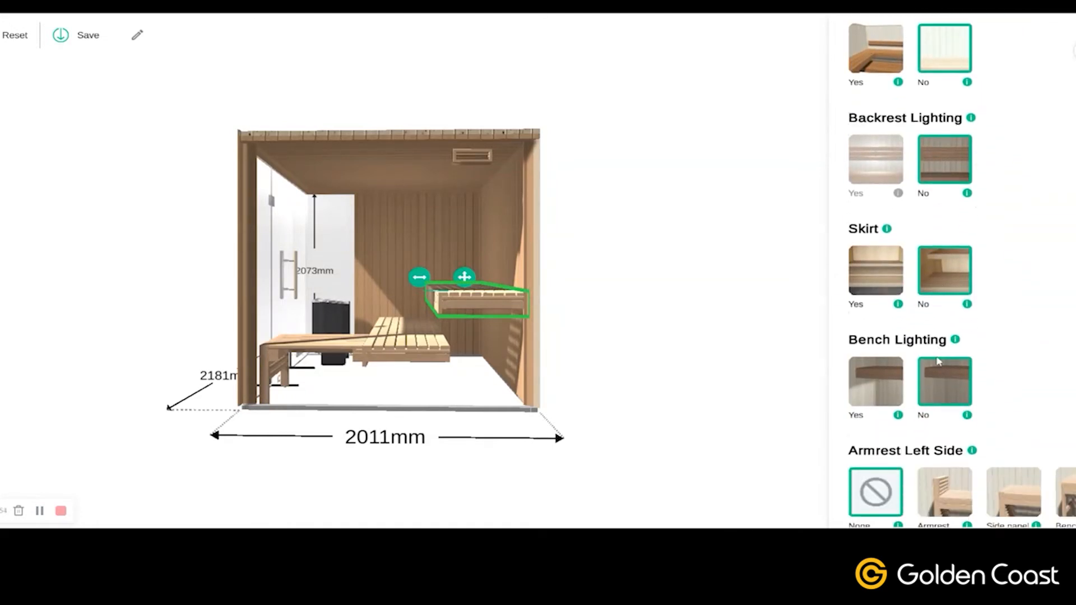
{"action": "scroll", "coordinate": [939, 361], "scroll_direction": "down", "scroll_amount": 2}
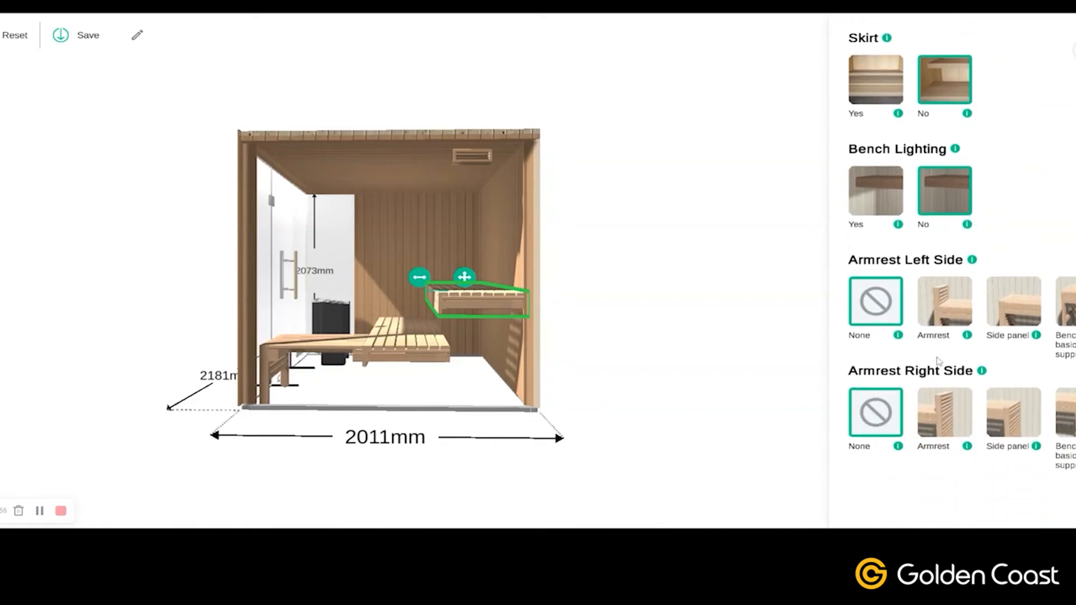
{"action": "left_click", "coordinate": [1074, 50]}
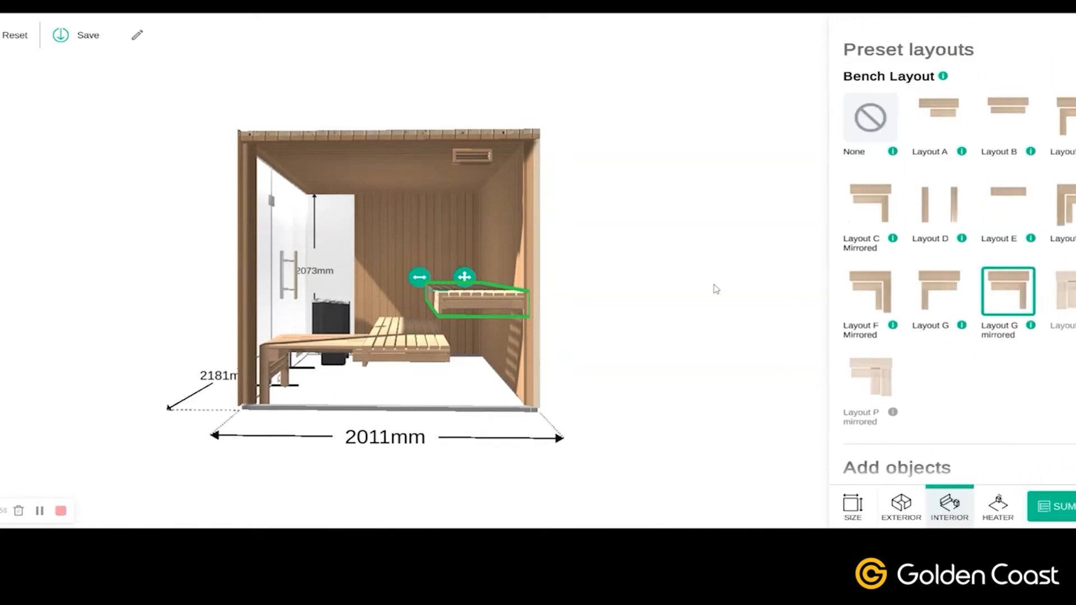
Try the short side bench near the door at depths of 522 and 446 mm, and return it to 598 mm.
{"action": "left_click_drag", "start_coordinate": [345, 415], "coordinate": [538, 387]}
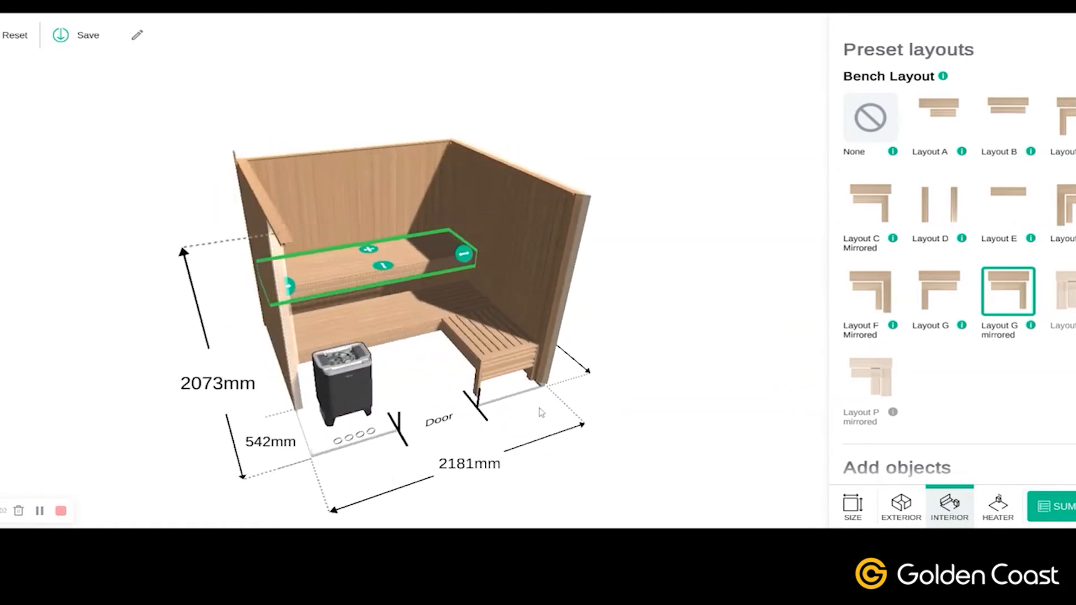
{"action": "left_click", "coordinate": [497, 342]}
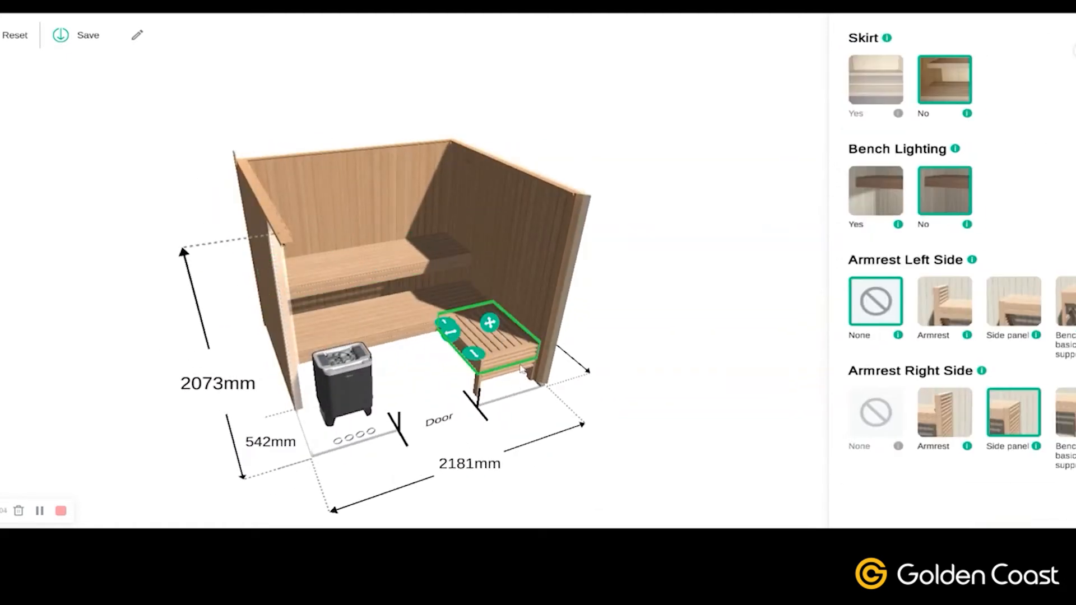
{"action": "scroll", "coordinate": [995, 258], "scroll_direction": "up", "scroll_amount": 5}
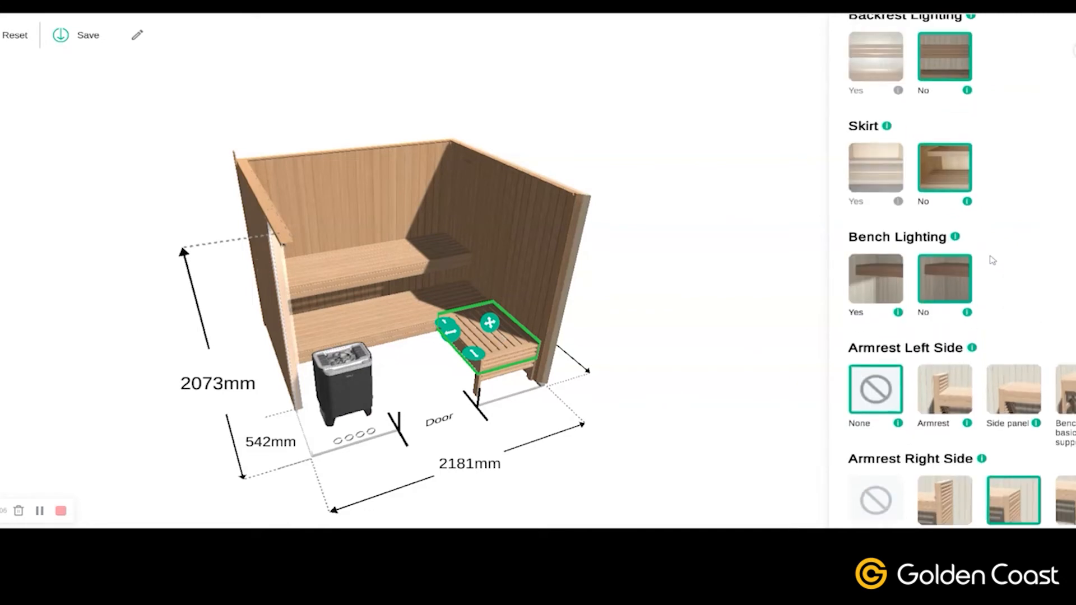
{"action": "scroll", "coordinate": [995, 258], "scroll_direction": "up", "scroll_amount": 3}
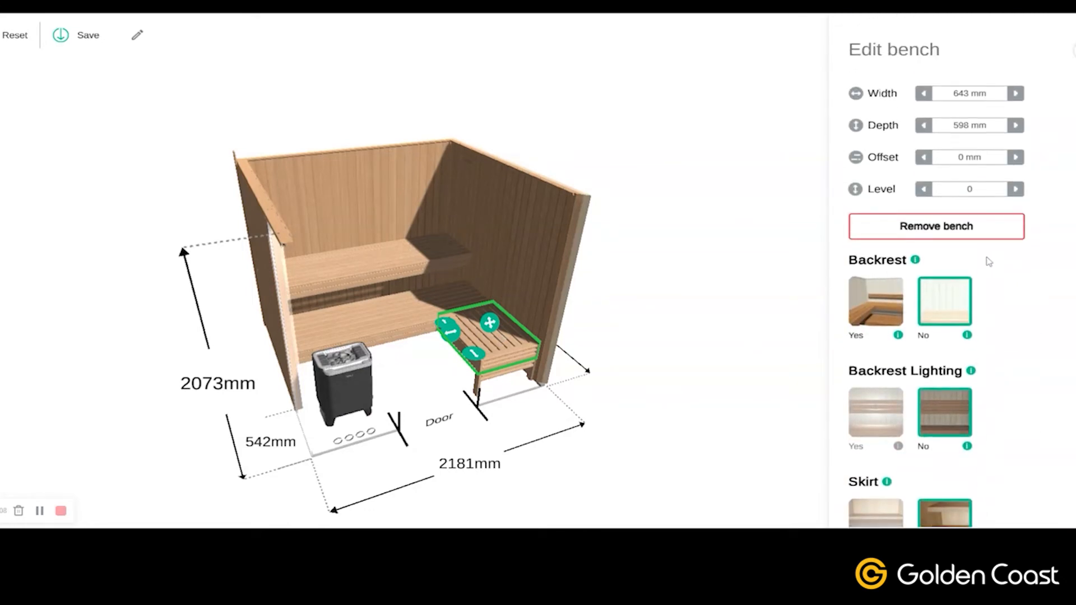
{"action": "left_click", "coordinate": [923, 127]}
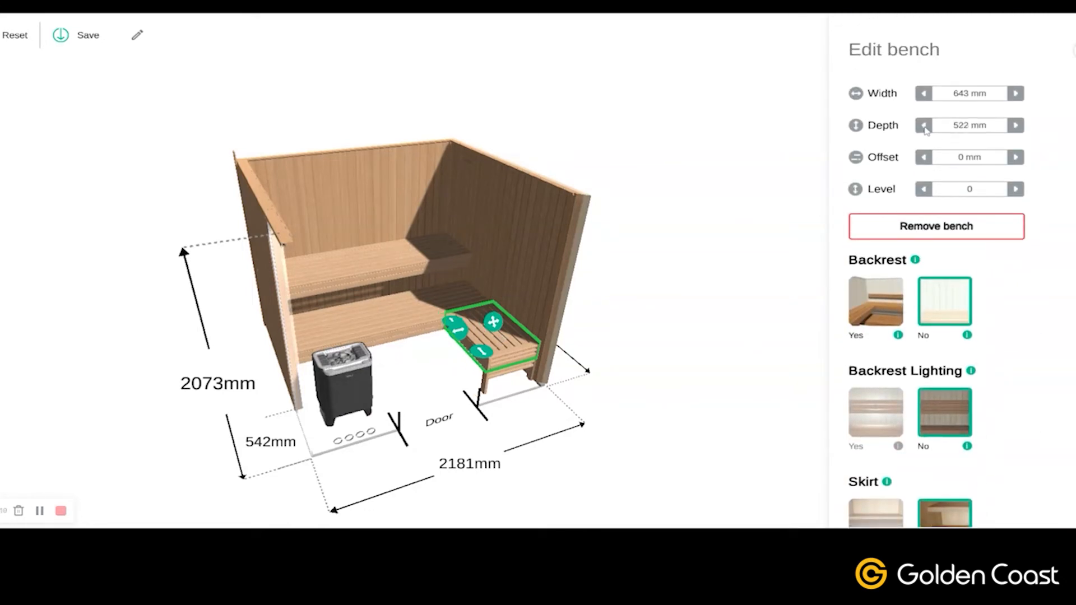
{"action": "left_click", "coordinate": [923, 127]}
{"action": "left_click_drag", "start_coordinate": [676, 358], "coordinate": [624, 342]}
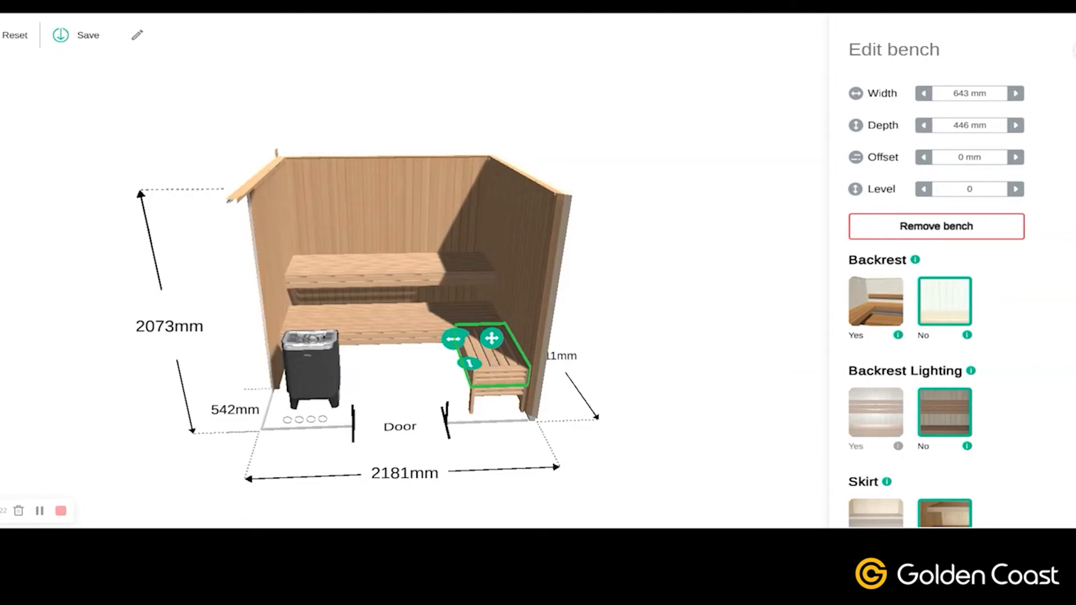
{"action": "left_click", "coordinate": [1015, 126]}
{"action": "left_click", "coordinate": [1015, 126]}
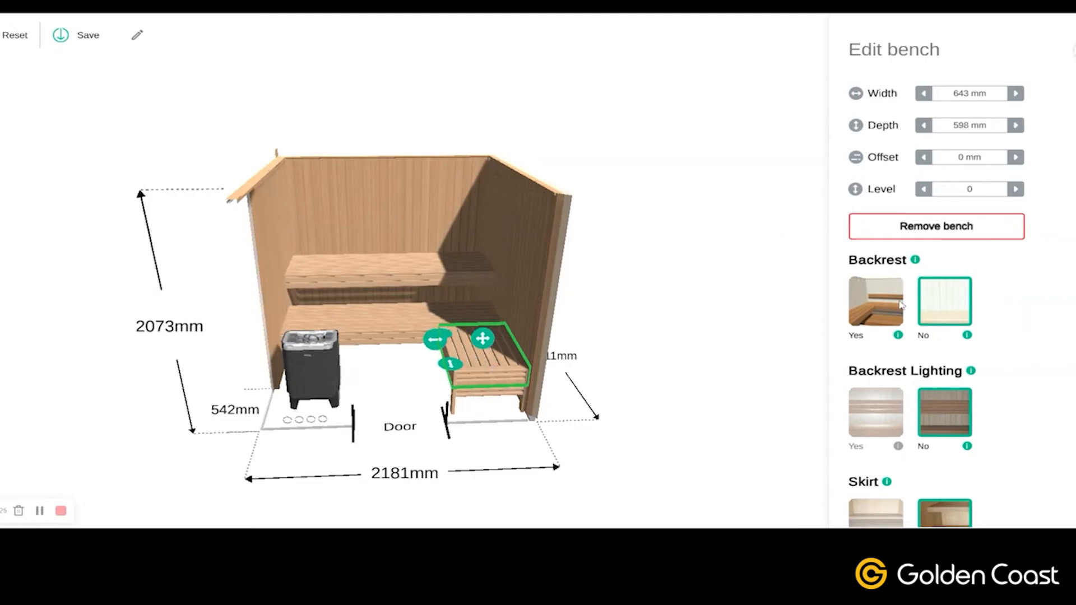
Review the short side bench's options and set its right armrest side to the basic support.
{"action": "scroll", "coordinate": [942, 286], "scroll_direction": "down", "scroll_amount": 6}
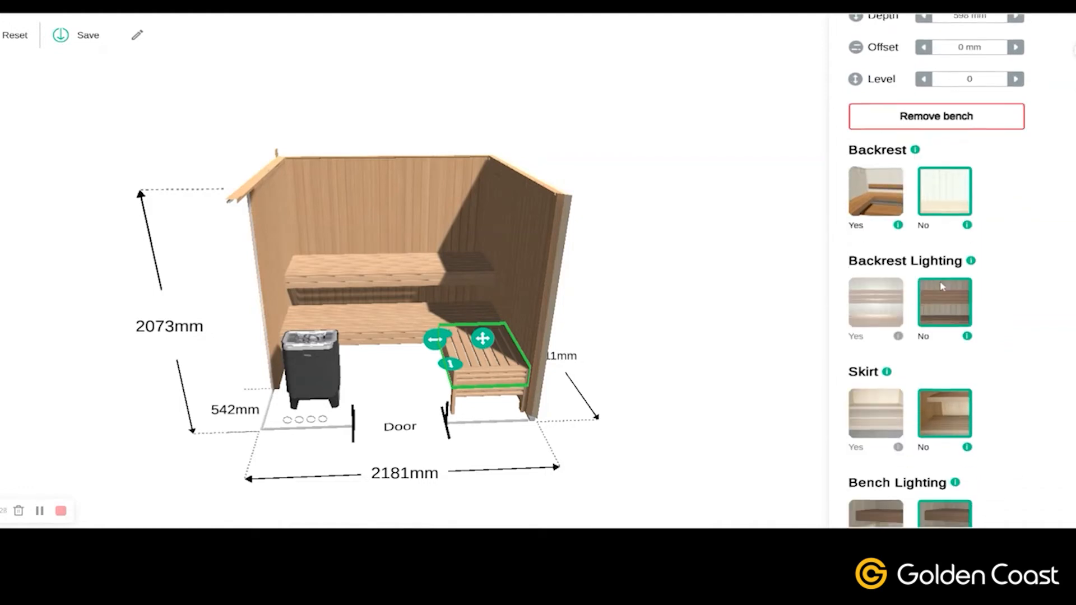
{"action": "scroll", "coordinate": [942, 285], "scroll_direction": "down", "scroll_amount": 1}
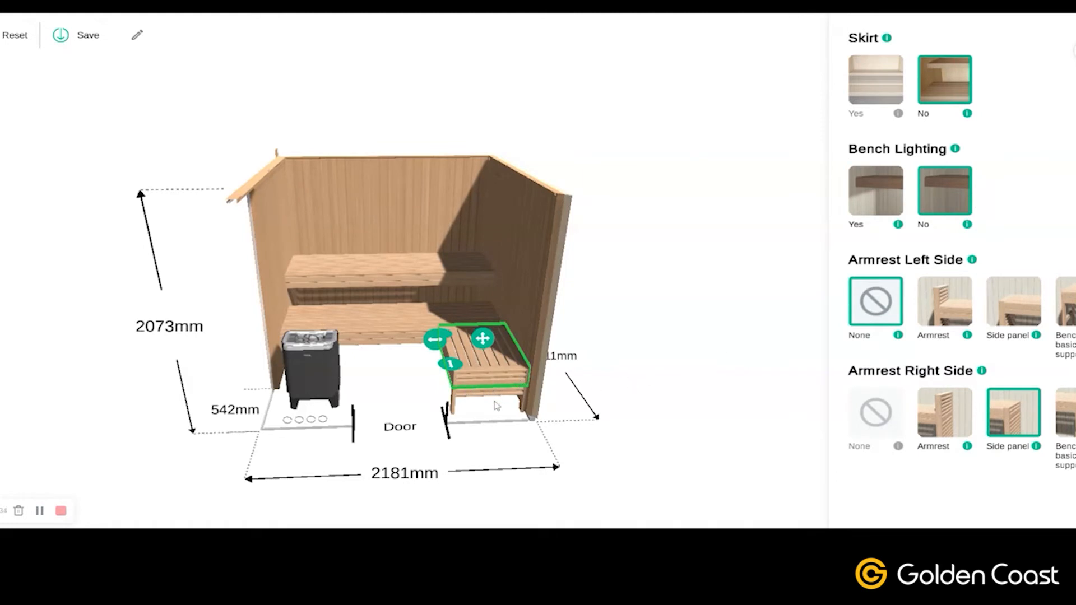
{"action": "left_click", "coordinate": [499, 425]}
{"action": "left_click", "coordinate": [506, 350]}
{"action": "left_click", "coordinate": [1071, 422]}
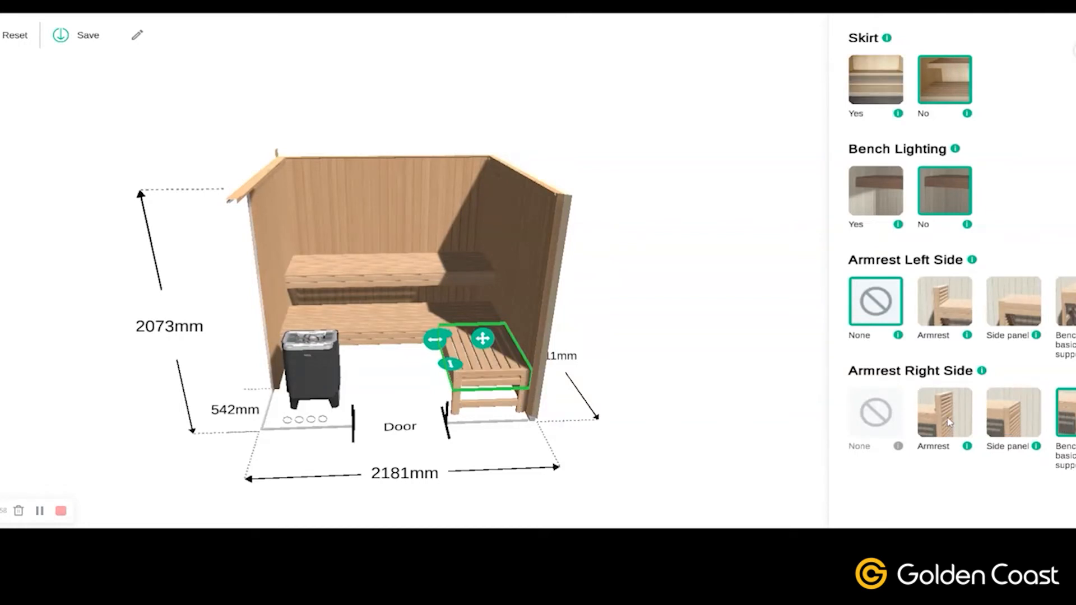
Try the Armrest option on the short bench's right side, inspect it in the model, and return to Side panel.
{"action": "left_click", "coordinate": [947, 420]}
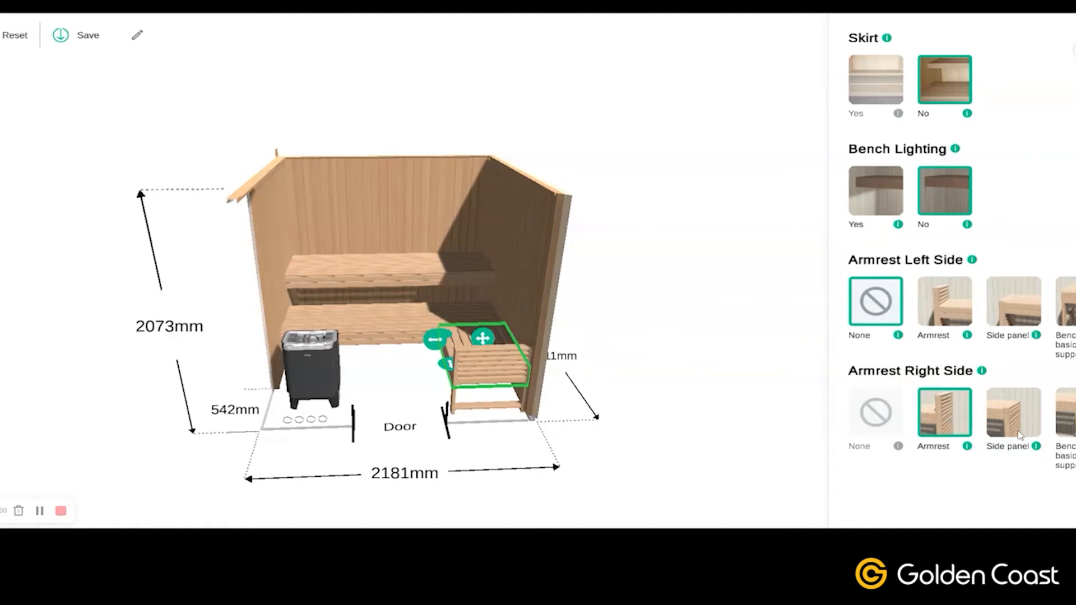
{"action": "left_click_drag", "start_coordinate": [500, 463], "coordinate": [635, 441]}
{"action": "left_click", "coordinate": [530, 432]}
{"action": "left_click_drag", "start_coordinate": [530, 432], "coordinate": [589, 435]}
{"action": "scroll", "coordinate": [523, 403], "scroll_direction": "up", "scroll_amount": 5}
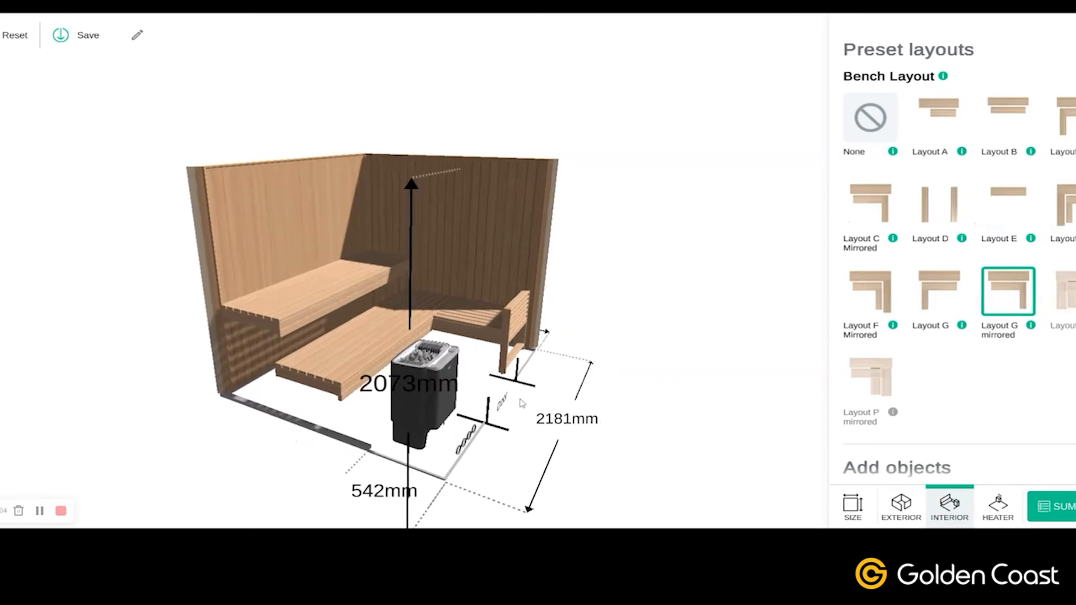
{"action": "scroll", "coordinate": [526, 404], "scroll_direction": "up", "scroll_amount": 3}
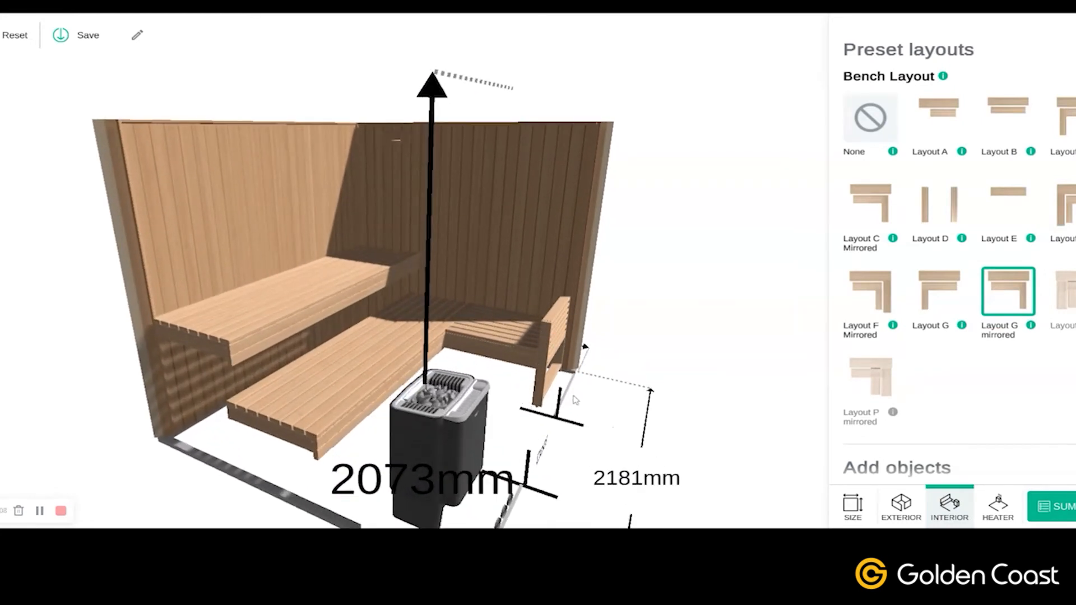
{"action": "scroll", "coordinate": [602, 378], "scroll_direction": "down", "scroll_amount": 5}
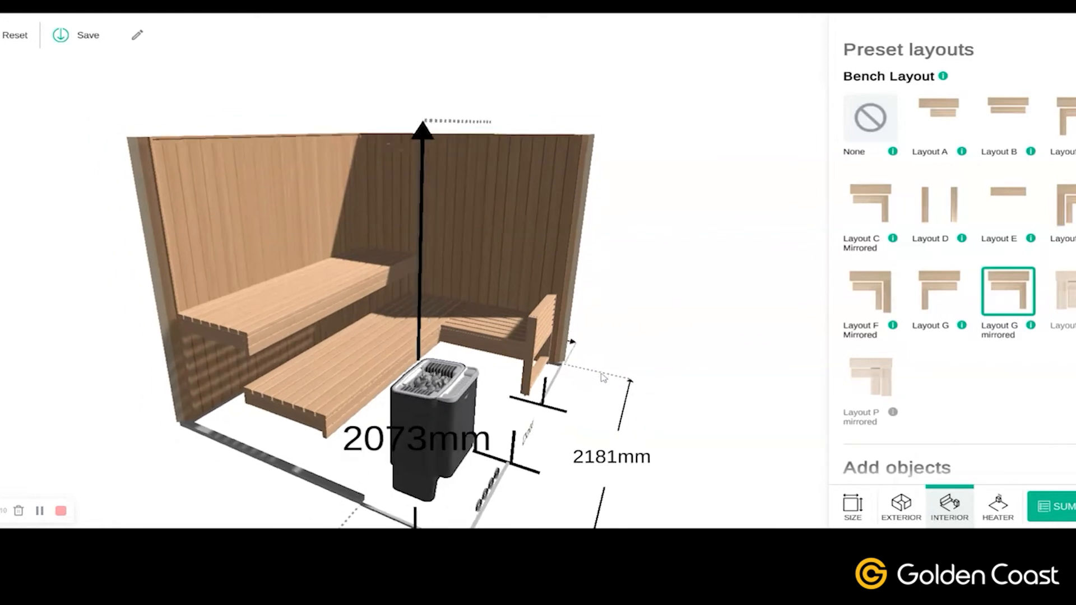
{"action": "left_click_drag", "start_coordinate": [511, 391], "coordinate": [589, 393]}
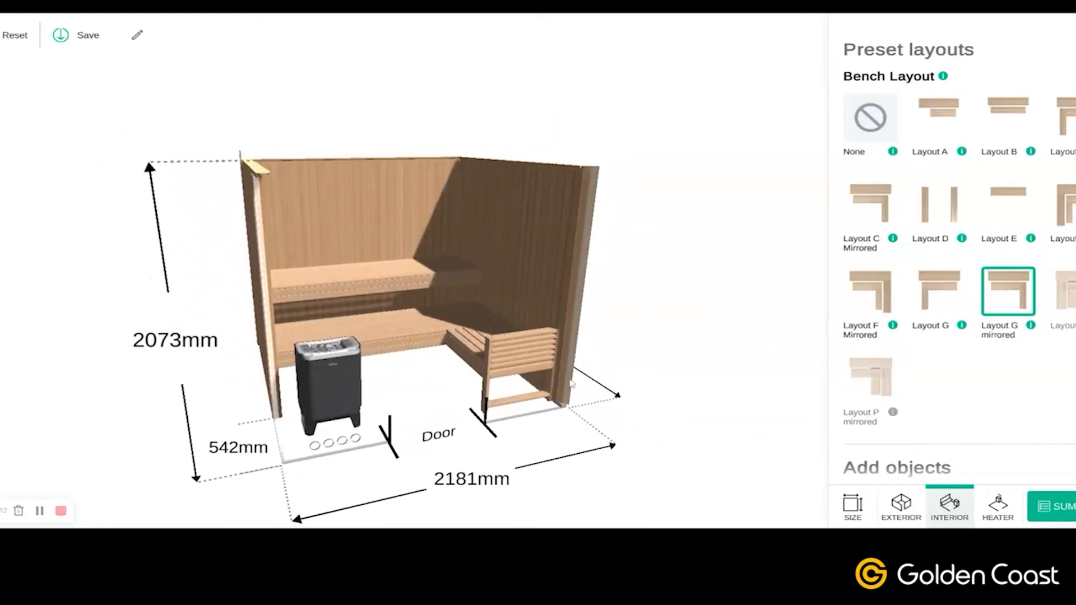
{"action": "left_click", "coordinate": [477, 352]}
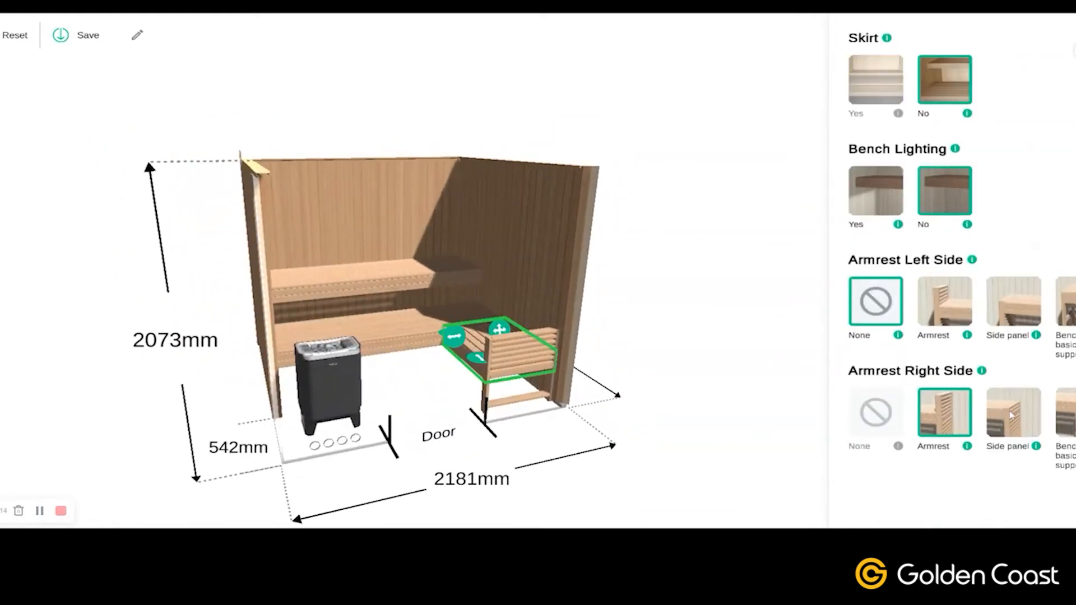
{"action": "left_click", "coordinate": [719, 415]}
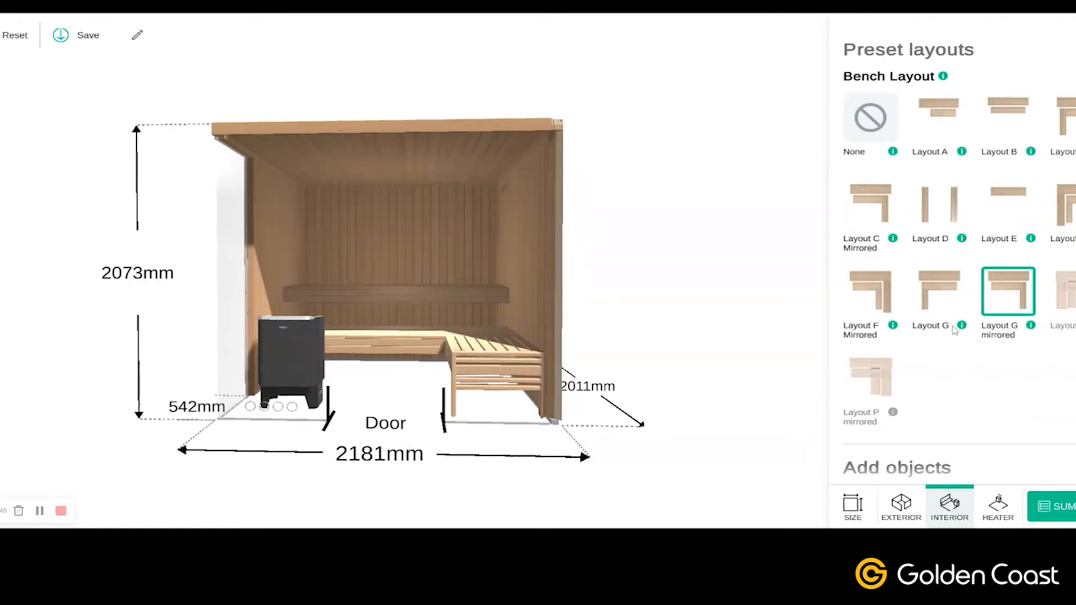
Add a regular bench against the side wall where the heater stands.
{"action": "scroll", "coordinate": [955, 331], "scroll_direction": "down", "scroll_amount": 2}
{"action": "scroll", "coordinate": [955, 330], "scroll_direction": "down", "scroll_amount": 1}
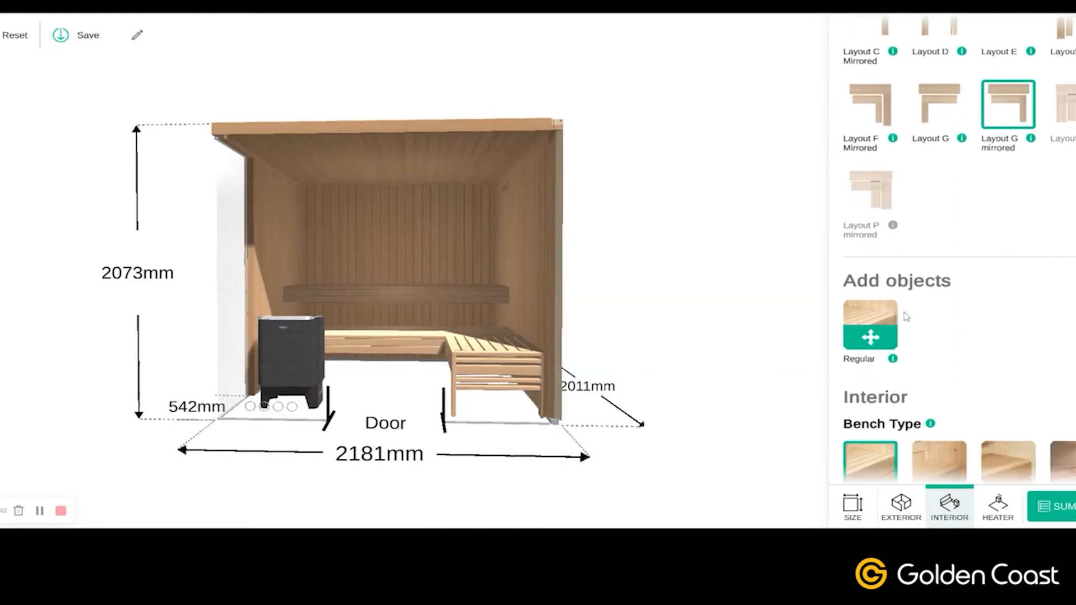
{"action": "left_click_drag", "start_coordinate": [697, 339], "coordinate": [639, 372]}
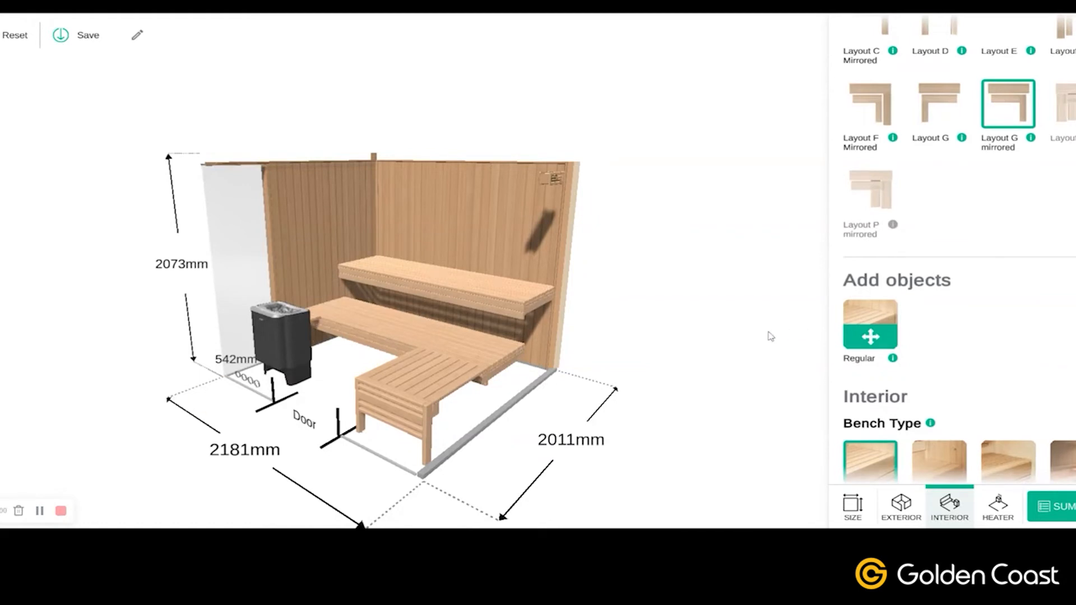
{"action": "left_click_drag", "start_coordinate": [379, 350], "coordinate": [301, 336]}
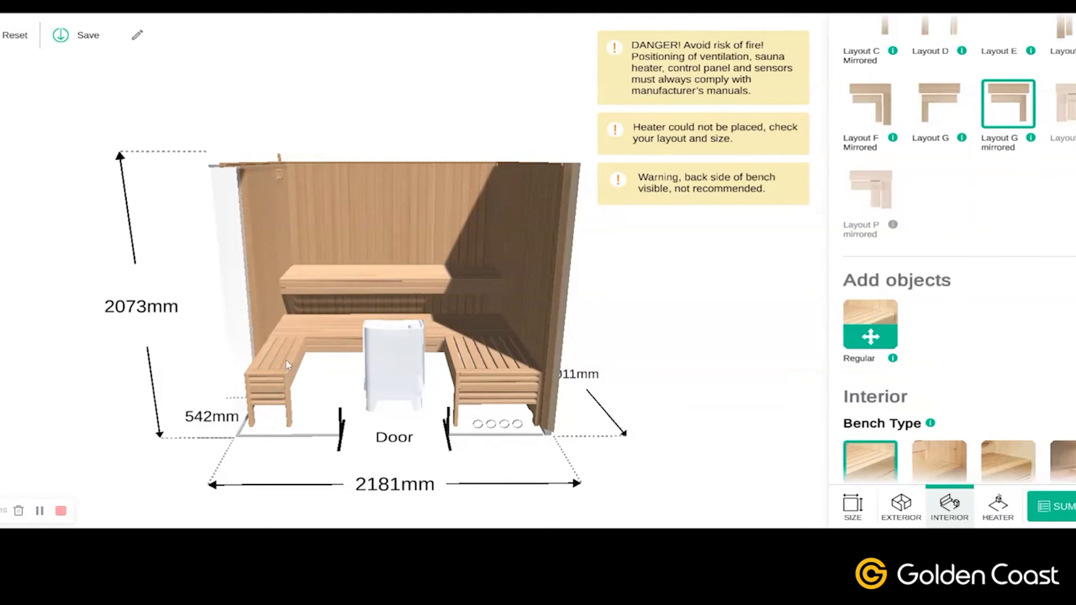
Remove the extra 294 mm deep bench from the side wall opposite the short side bench.
{"action": "left_click", "coordinate": [287, 365]}
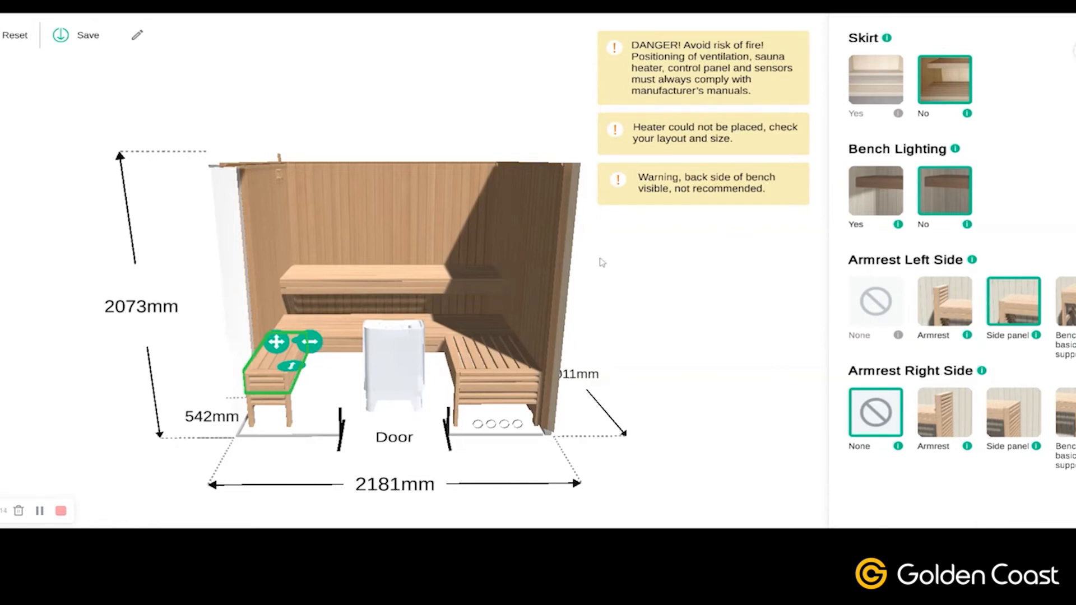
{"action": "left_click", "coordinate": [1074, 51]}
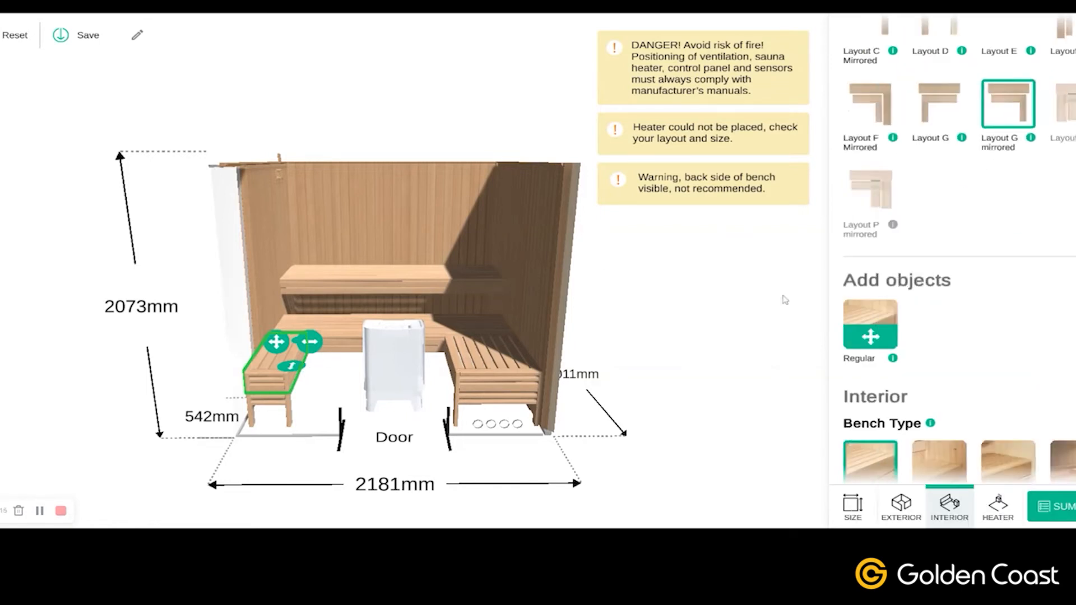
{"action": "left_click", "coordinate": [275, 360]}
{"action": "scroll", "coordinate": [964, 296], "scroll_direction": "up", "scroll_amount": 1}
{"action": "scroll", "coordinate": [964, 296], "scroll_direction": "up", "scroll_amount": 6}
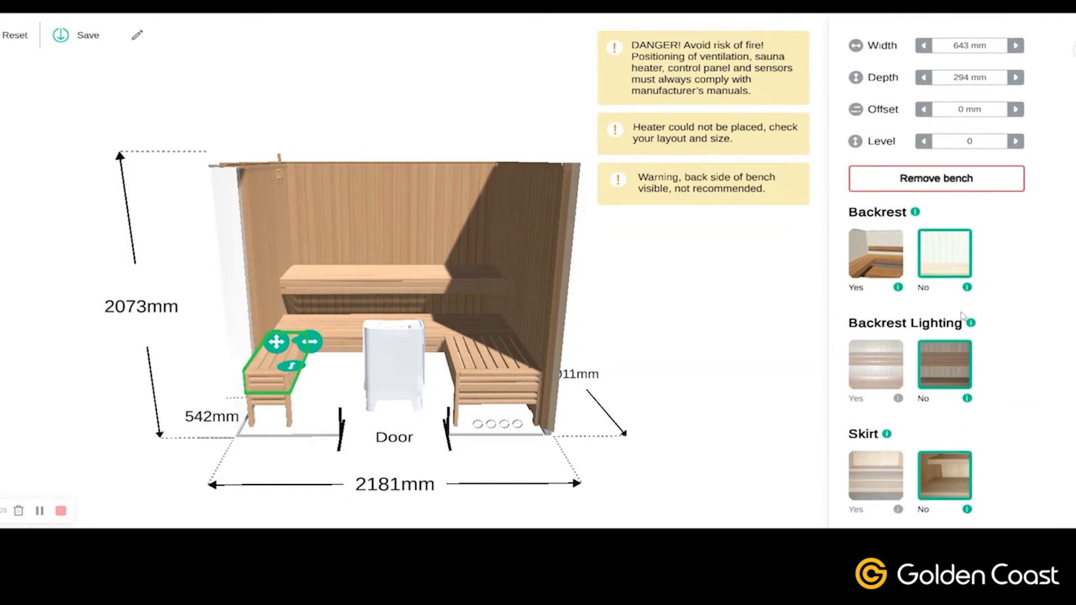
{"action": "left_click", "coordinate": [959, 183]}
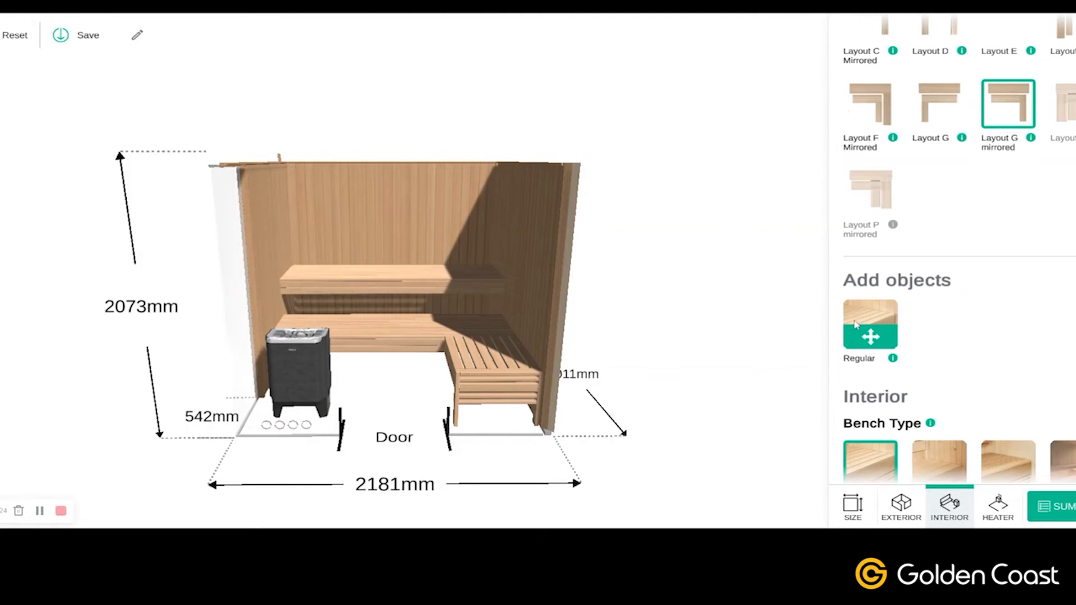
Examine the bench slats up close and read the description of the Classic bench type.
{"action": "scroll", "coordinate": [919, 353], "scroll_direction": "down", "scroll_amount": 1}
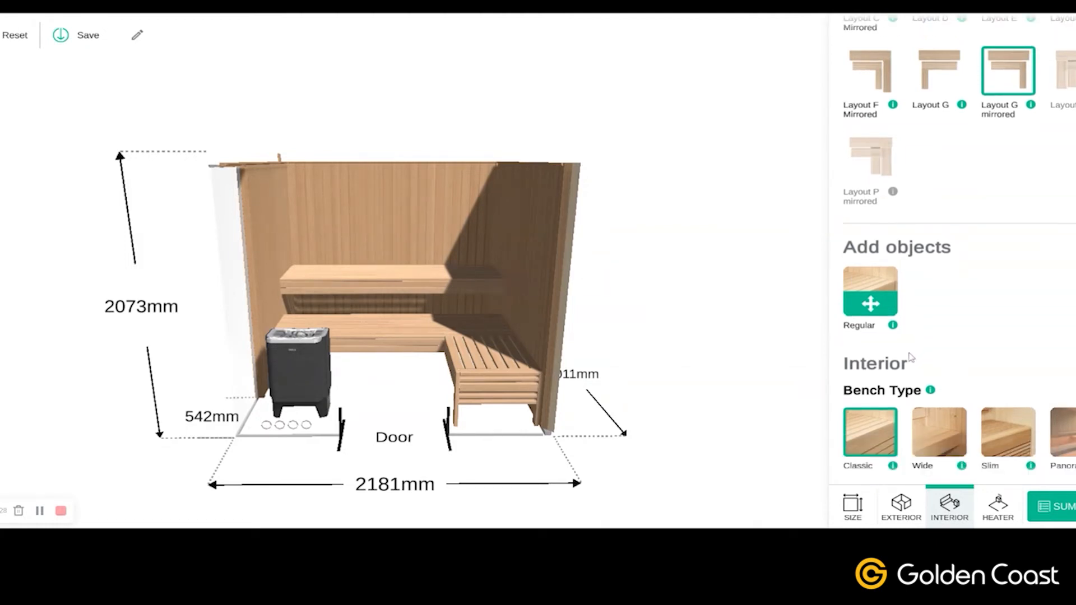
{"action": "scroll", "coordinate": [947, 308], "scroll_direction": "down", "scroll_amount": 3}
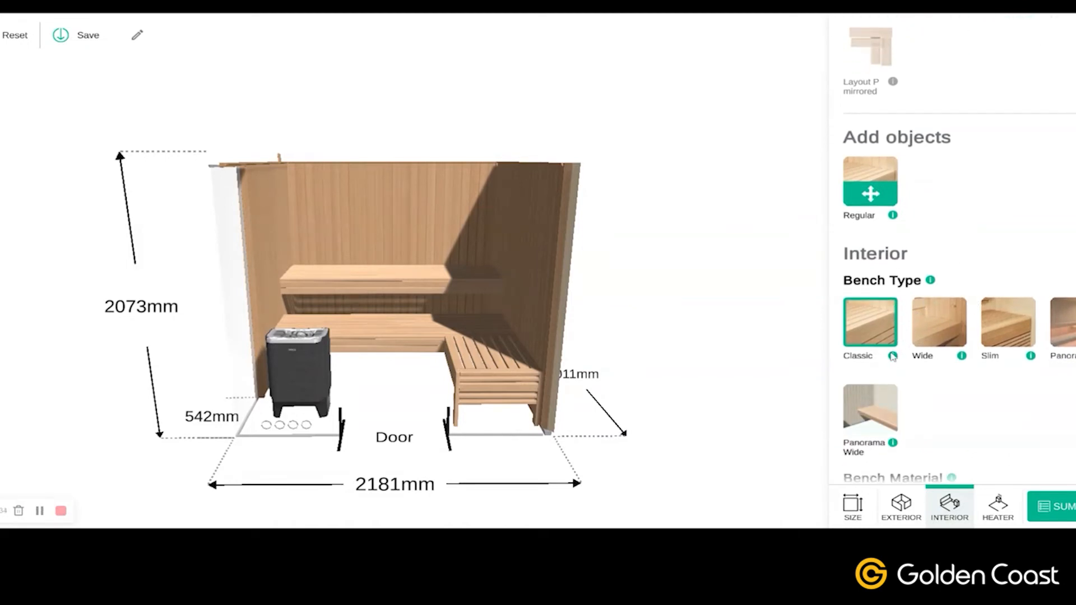
{"action": "left_click_drag", "start_coordinate": [769, 365], "coordinate": [545, 370]}
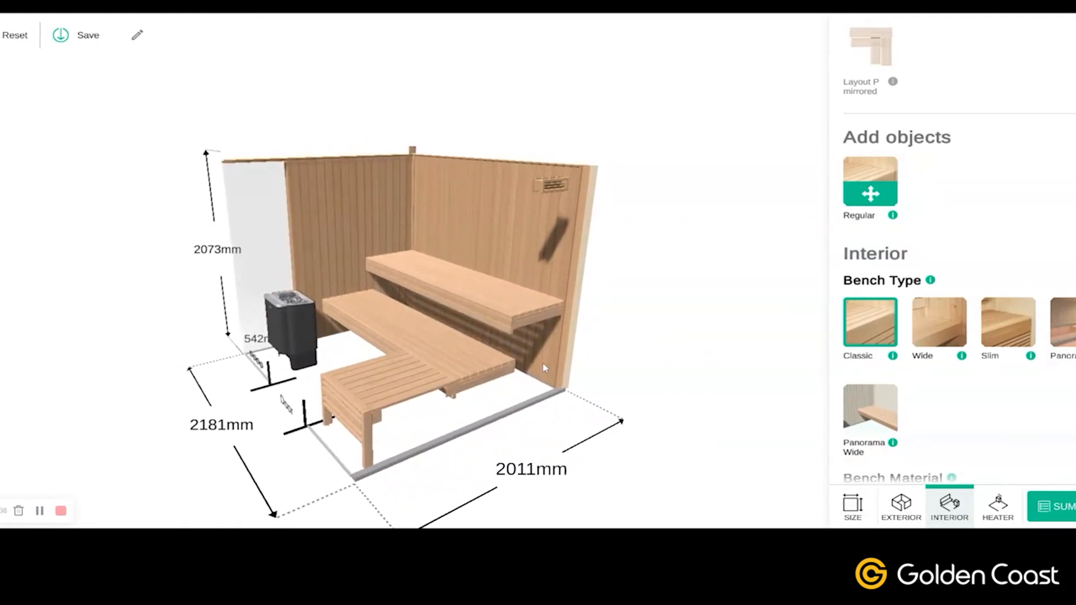
{"action": "scroll", "coordinate": [541, 372], "scroll_direction": "up", "scroll_amount": 2}
{"action": "scroll", "coordinate": [572, 421], "scroll_direction": "up", "scroll_amount": 3}
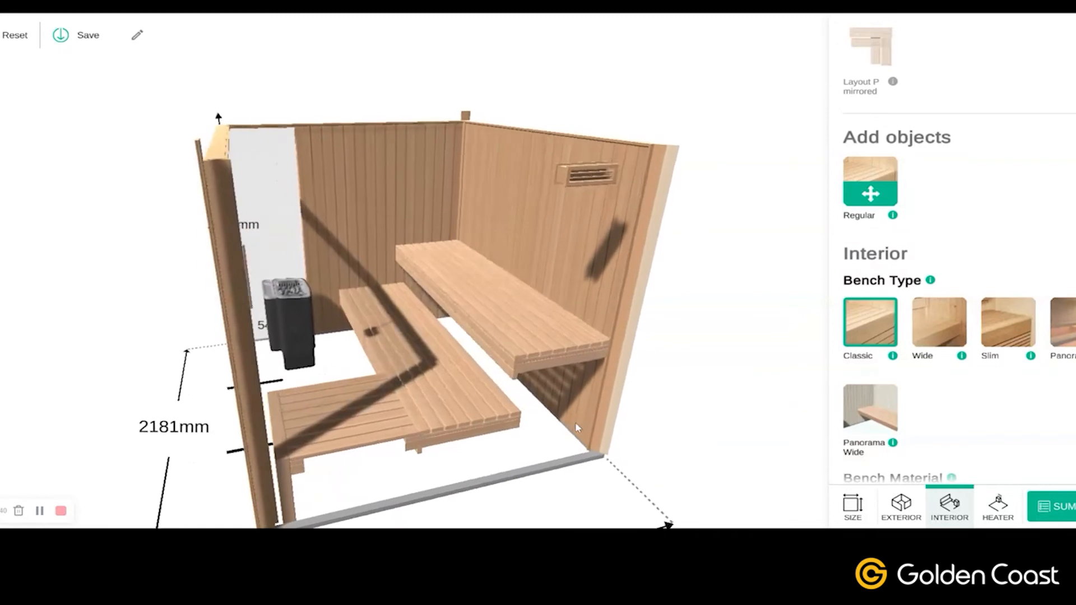
{"action": "left_click", "coordinate": [893, 357]}
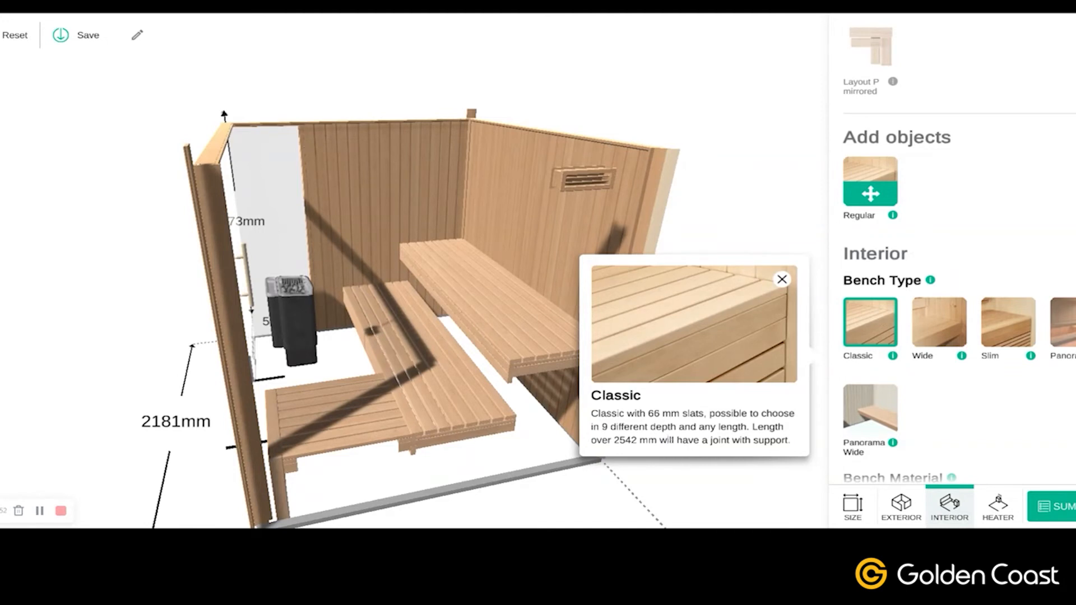
Change the bench type to Wide, read its description, and inspect the benches.
{"action": "left_click", "coordinate": [939, 328]}
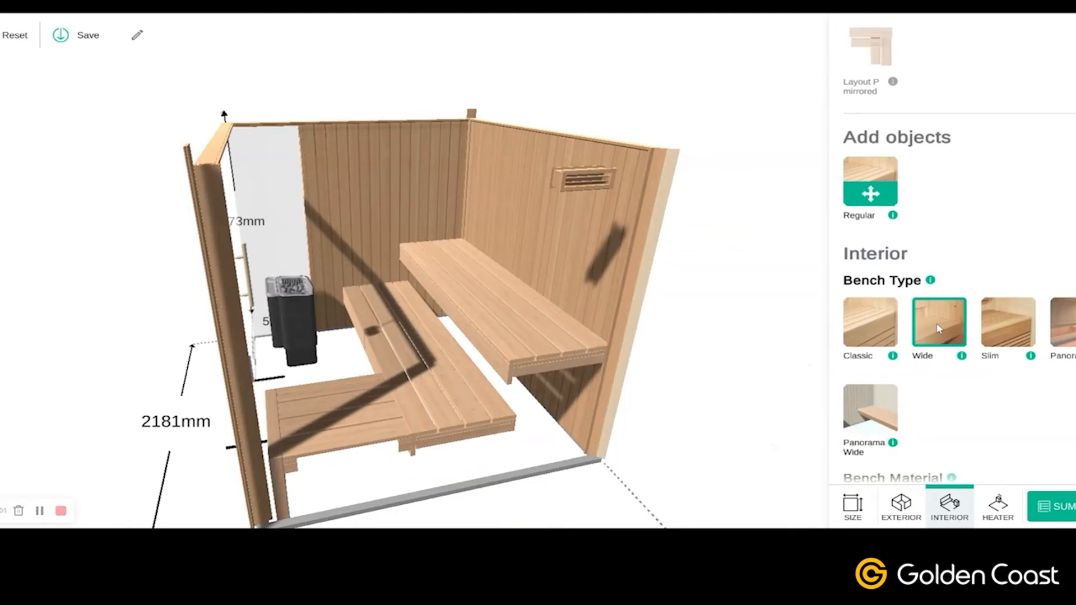
{"action": "left_click", "coordinate": [962, 356]}
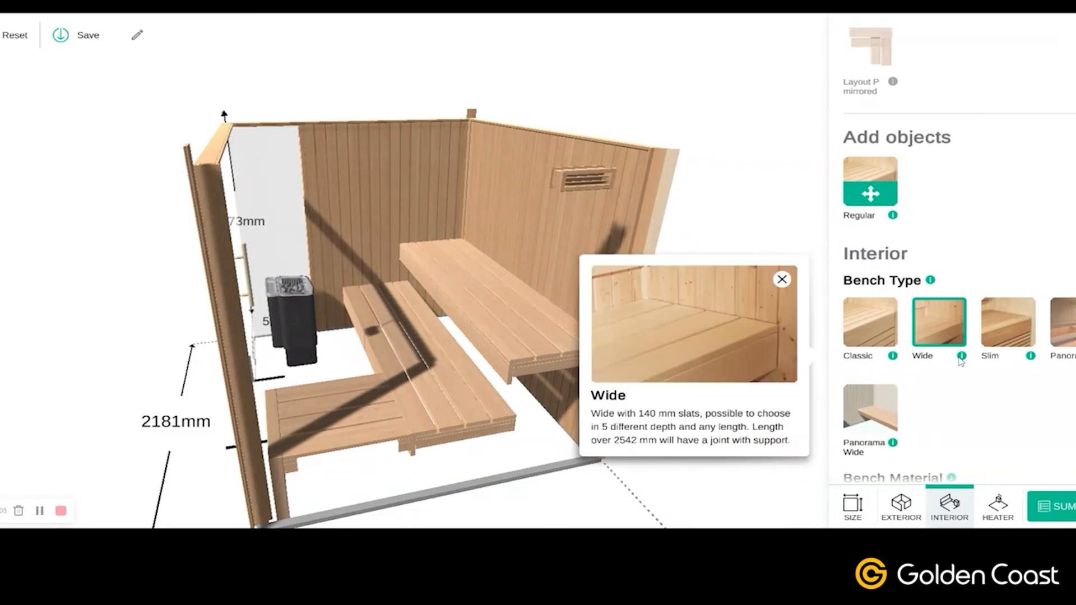
{"action": "left_click", "coordinate": [786, 280]}
{"action": "mouse_move", "coordinate": [691, 413]}
{"action": "left_mouse_down"}
{"action": "mouse_move", "coordinate": [656, 387]}
{"action": "mouse_move", "coordinate": [746, 439]}
{"action": "mouse_move", "coordinate": [738, 449]}
{"action": "left_mouse_up"}
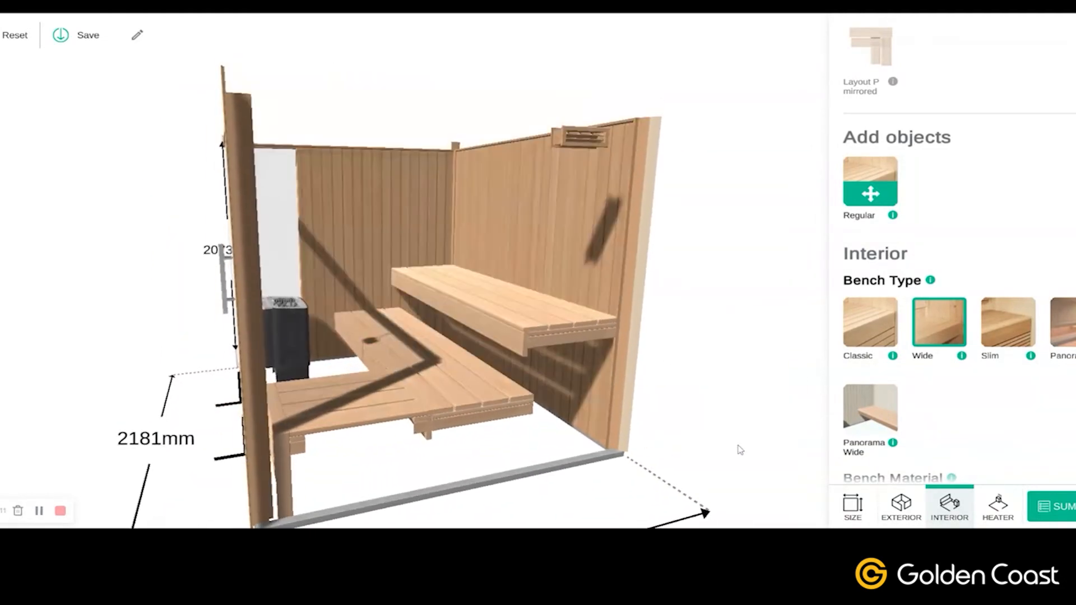
Change the bench type to Slim, read its description, and inspect the benches from several angles.
{"action": "left_click", "coordinate": [1006, 327]}
{"action": "left_click_drag", "start_coordinate": [708, 406], "coordinate": [800, 421]}
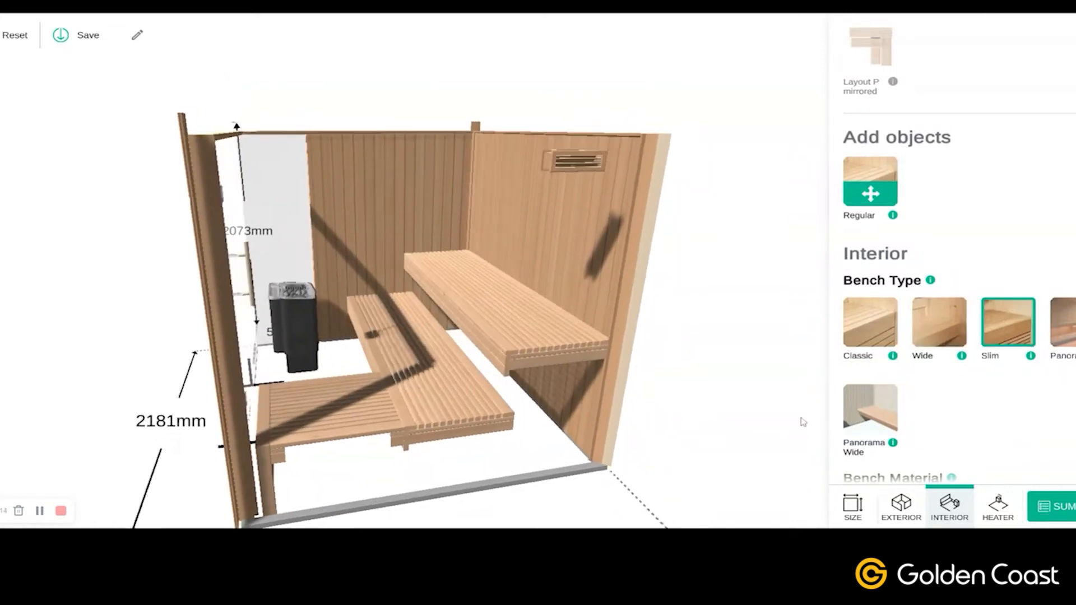
{"action": "left_click", "coordinate": [1031, 357]}
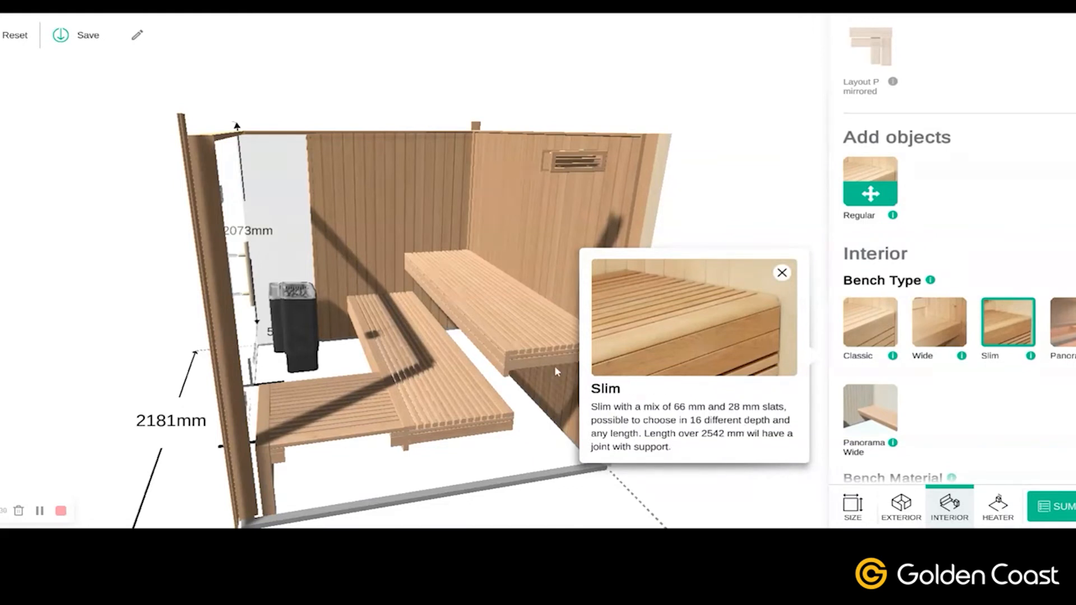
{"action": "left_click", "coordinate": [782, 272]}
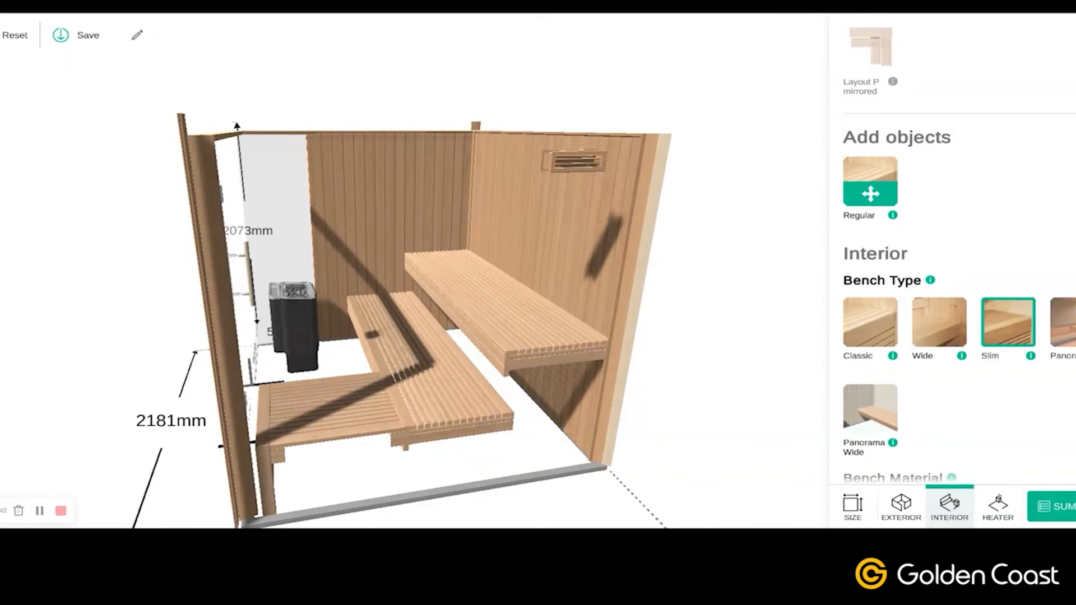
{"action": "left_click_drag", "start_coordinate": [645, 474], "coordinate": [765, 413]}
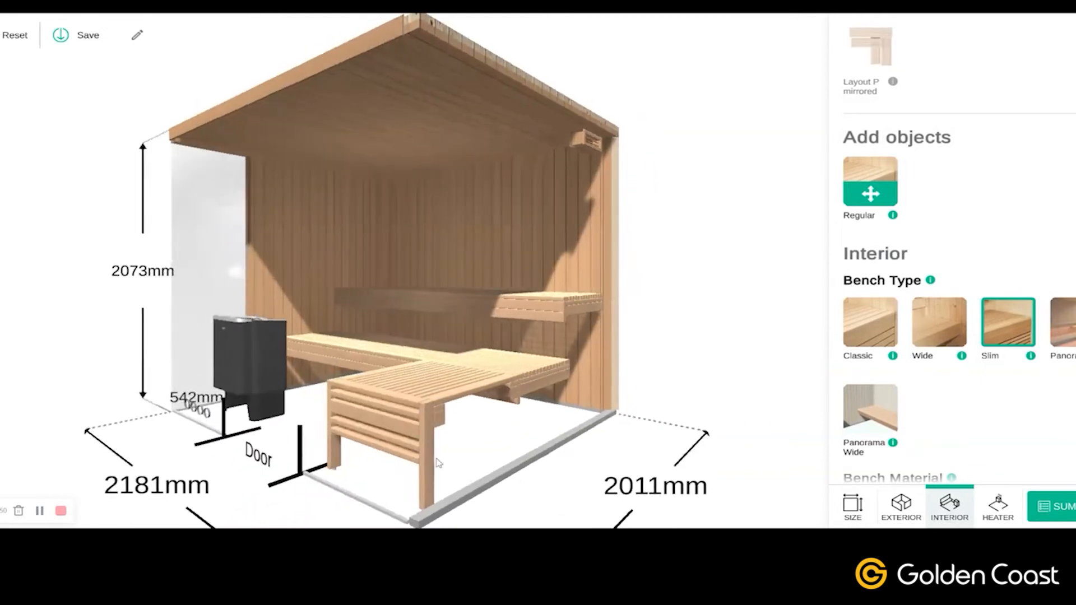
{"action": "left_click_drag", "start_coordinate": [534, 485], "coordinate": [538, 458]}
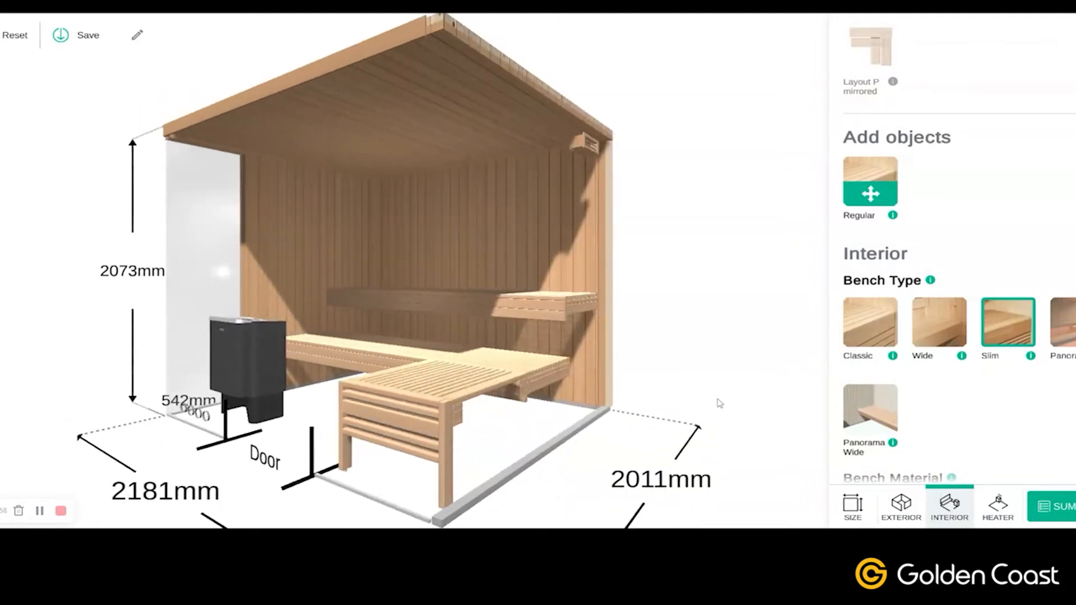
{"action": "left_click_drag", "start_coordinate": [676, 399], "coordinate": [602, 422]}
Change the bench type to Panorama, accept the bench front and layout changes, and review the available bench layouts.
{"action": "left_click", "coordinate": [1067, 325]}
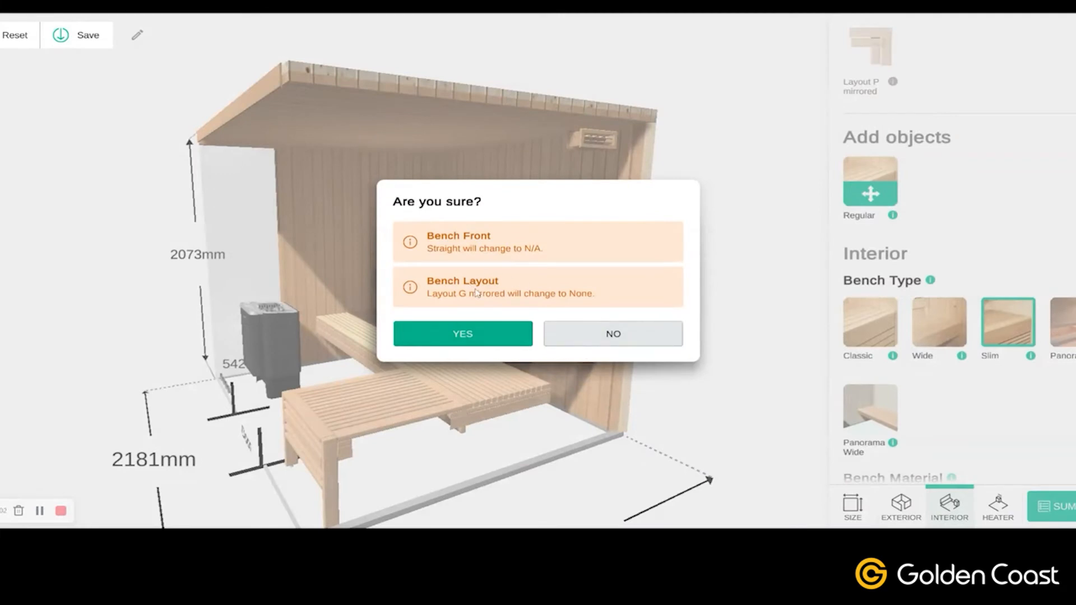
{"action": "left_click", "coordinate": [469, 335]}
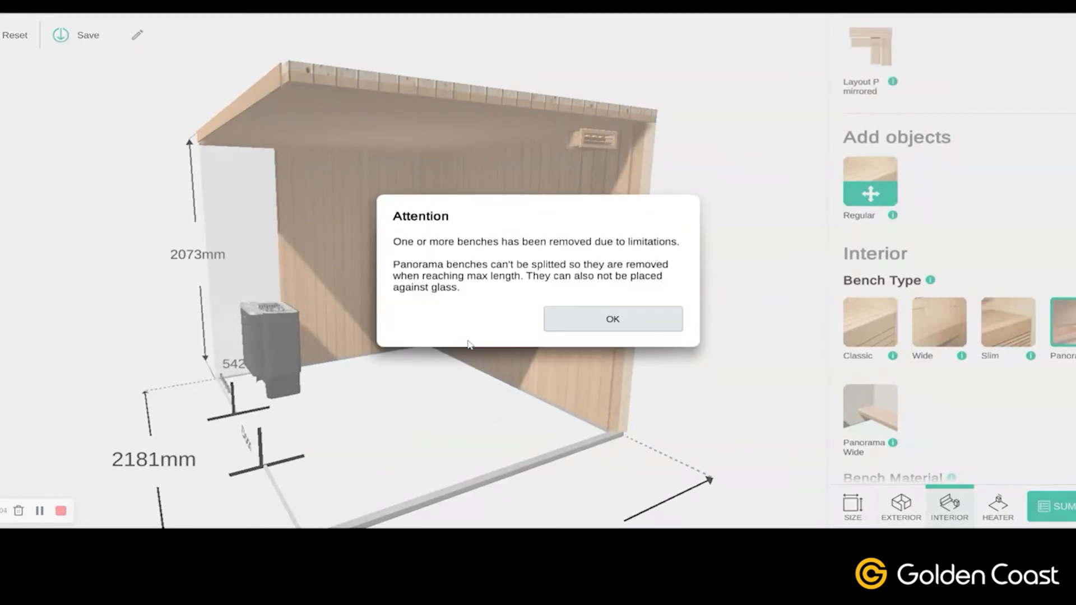
{"action": "left_click", "coordinate": [596, 322]}
{"action": "scroll", "coordinate": [947, 279], "scroll_direction": "up", "scroll_amount": 4}
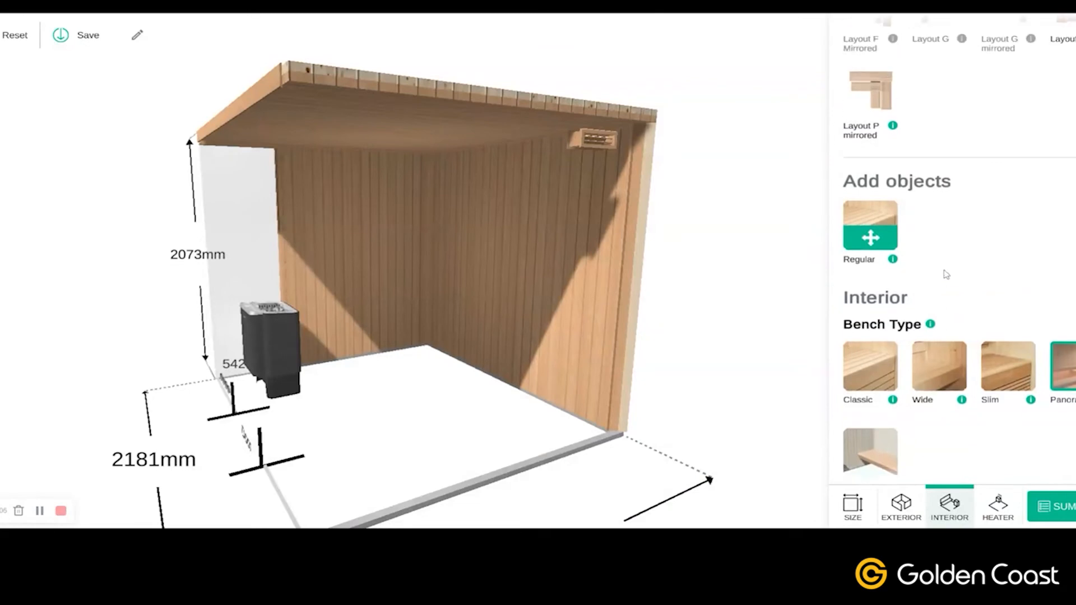
{"action": "scroll", "coordinate": [956, 271], "scroll_direction": "up", "scroll_amount": 2}
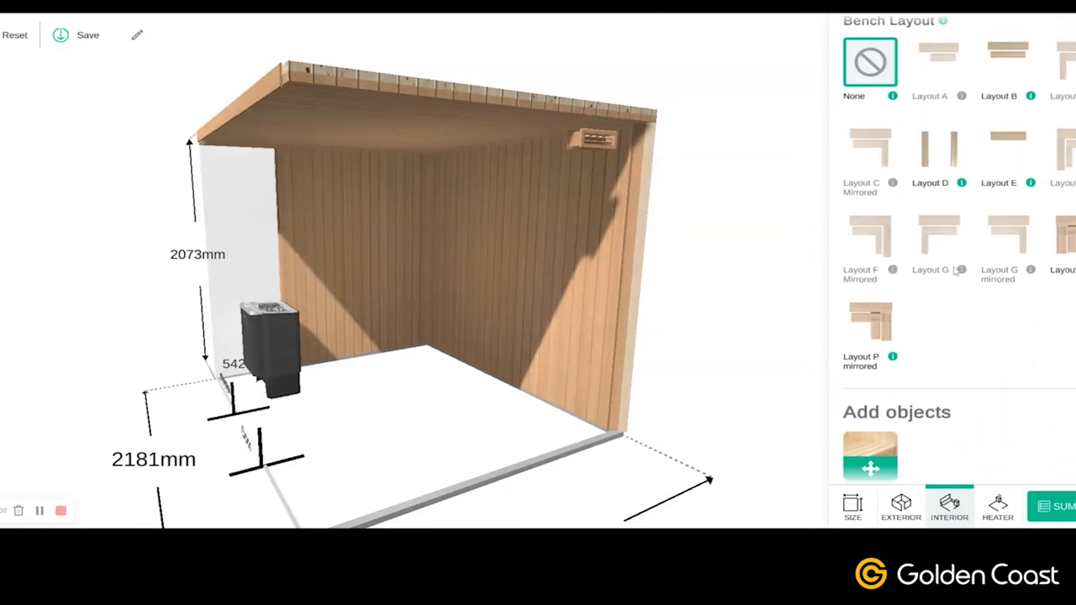
{"action": "scroll", "coordinate": [1043, 308], "scroll_direction": "down", "scroll_amount": 2}
{"action": "scroll", "coordinate": [1044, 306], "scroll_direction": "down", "scroll_amount": 3}
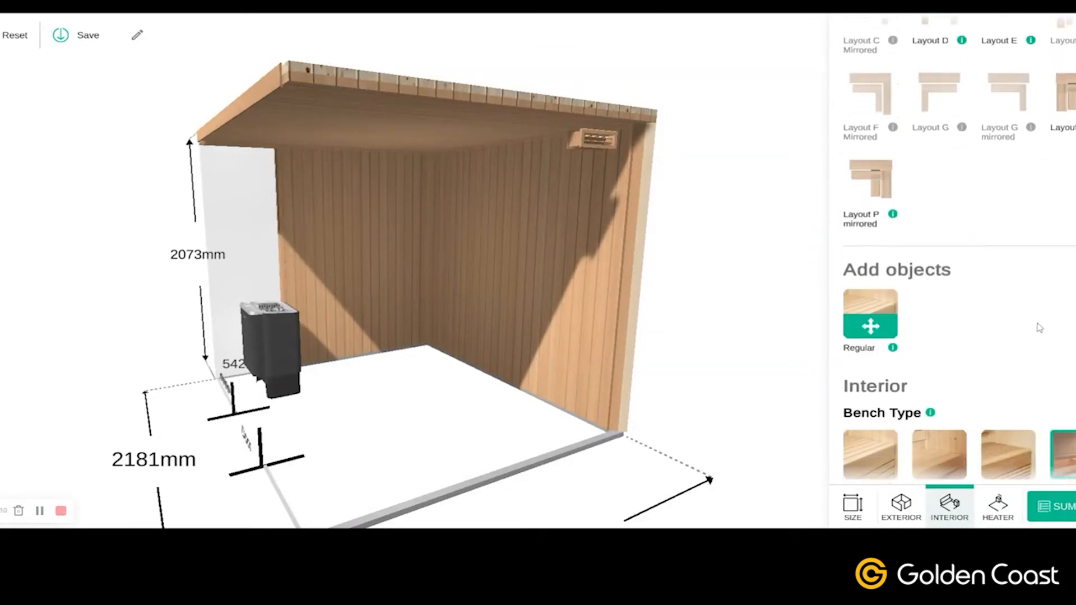
Apply bench Layout B to the sauna with Panorama benches and inspect both benches from several angles.
{"action": "scroll", "coordinate": [1048, 372], "scroll_direction": "up", "scroll_amount": 3}
{"action": "scroll", "coordinate": [1025, 319], "scroll_direction": "up", "scroll_amount": 2}
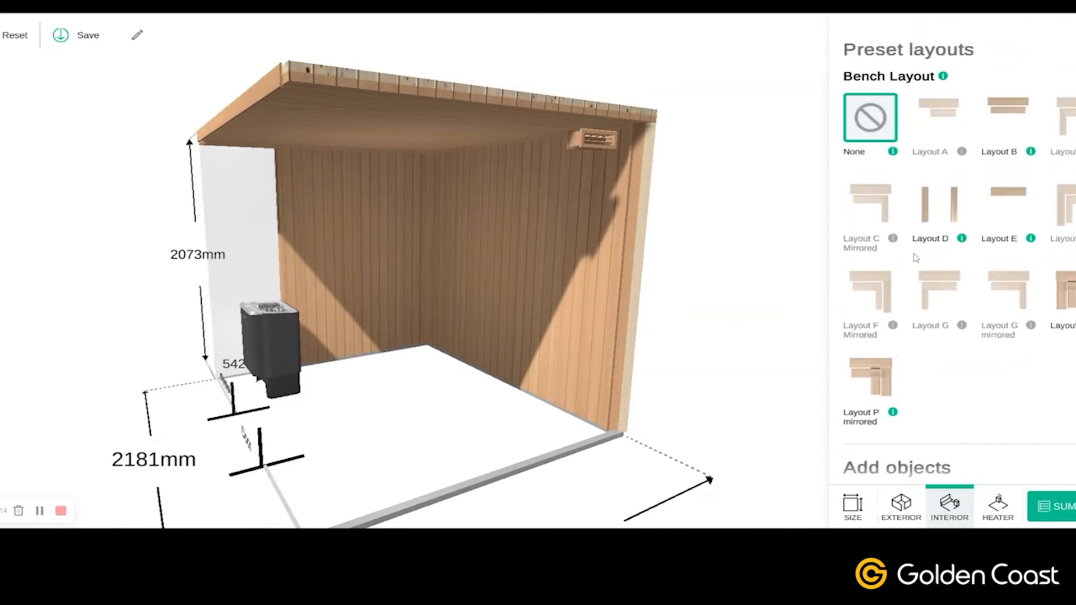
{"action": "left_click", "coordinate": [1013, 112]}
{"action": "left_click_drag", "start_coordinate": [694, 395], "coordinate": [520, 361]}
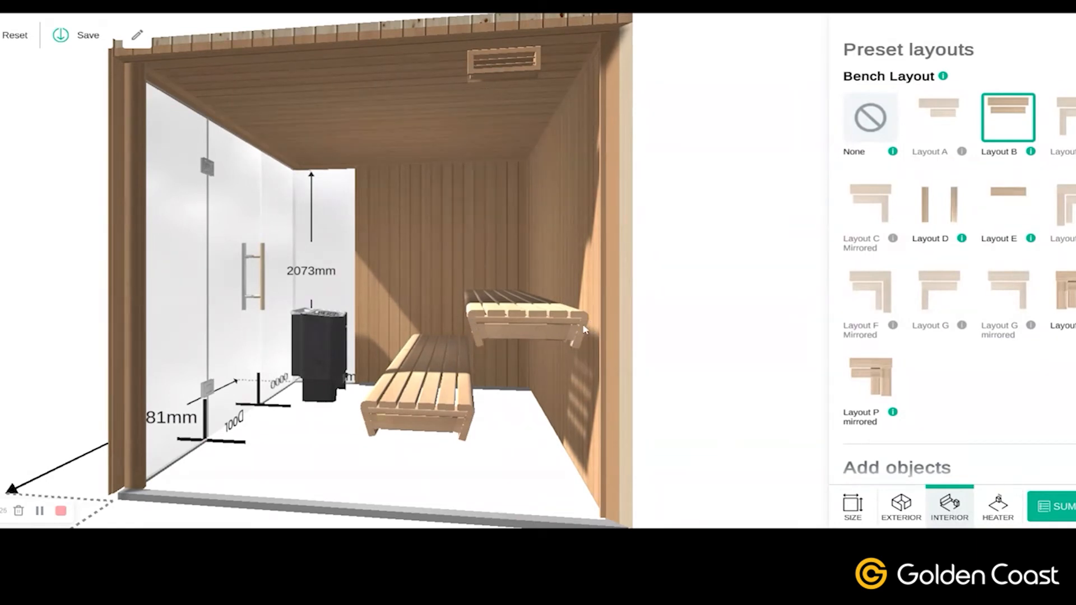
{"action": "scroll", "coordinate": [555, 395], "scroll_direction": "down", "scroll_amount": 5}
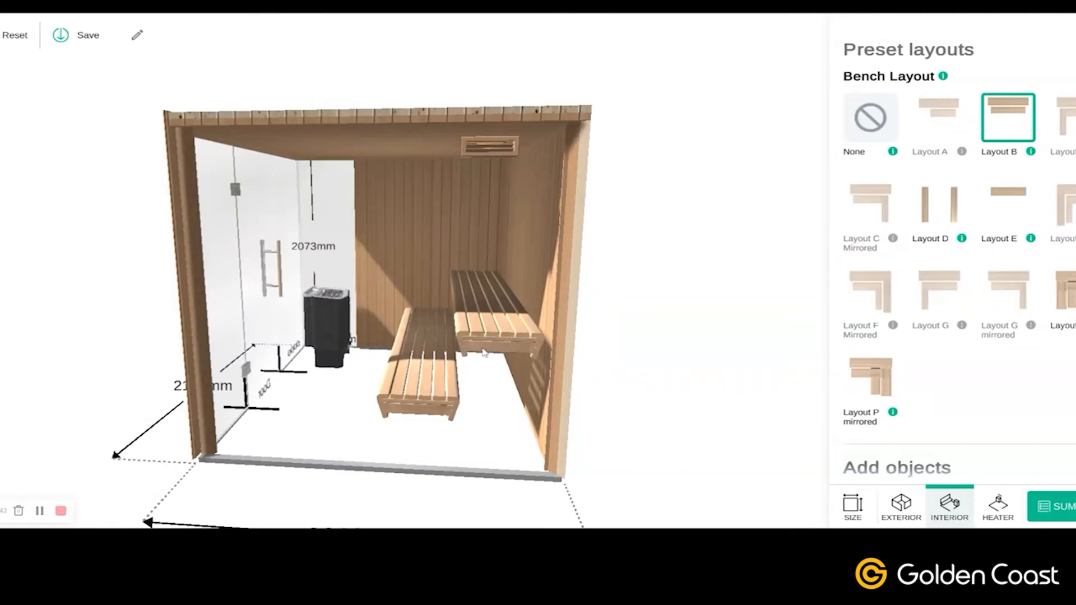
{"action": "left_click_drag", "start_coordinate": [515, 407], "coordinate": [489, 367]}
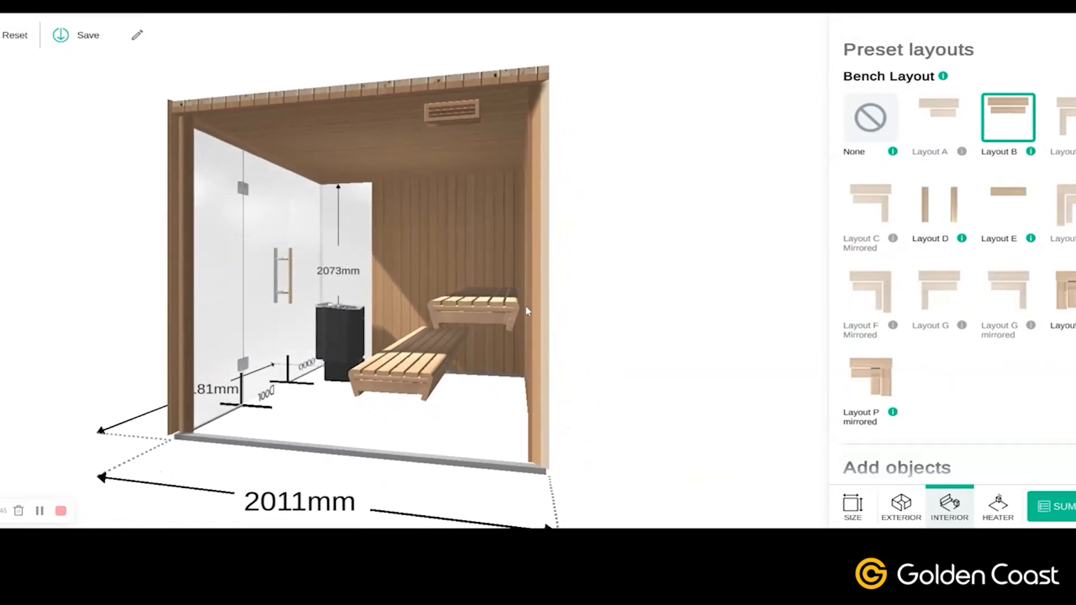
{"action": "scroll", "coordinate": [530, 309], "scroll_direction": "up", "scroll_amount": 3}
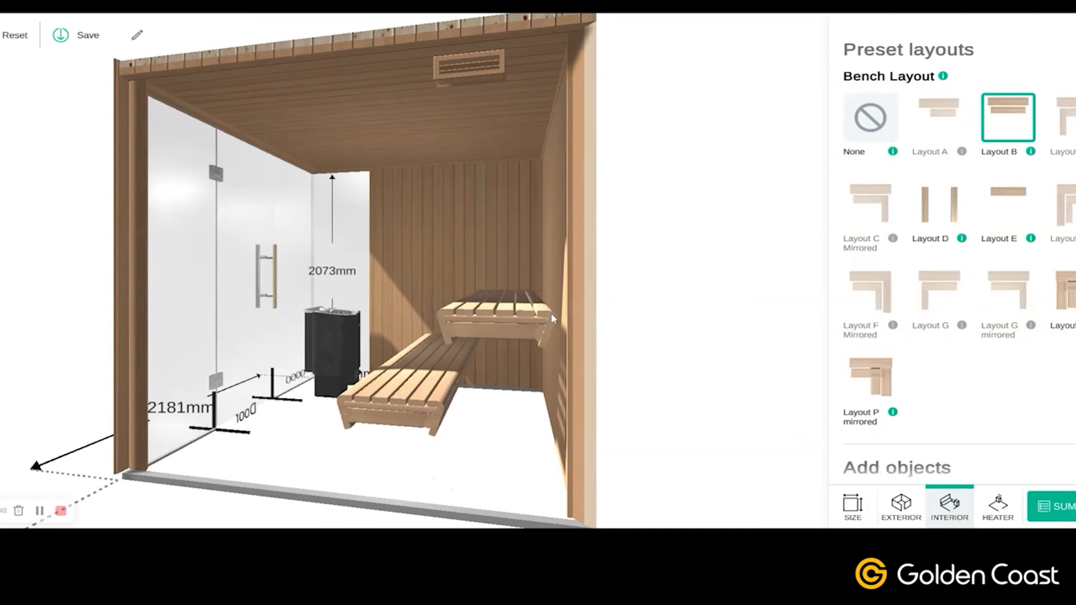
{"action": "left_click_drag", "start_coordinate": [521, 357], "coordinate": [549, 340]}
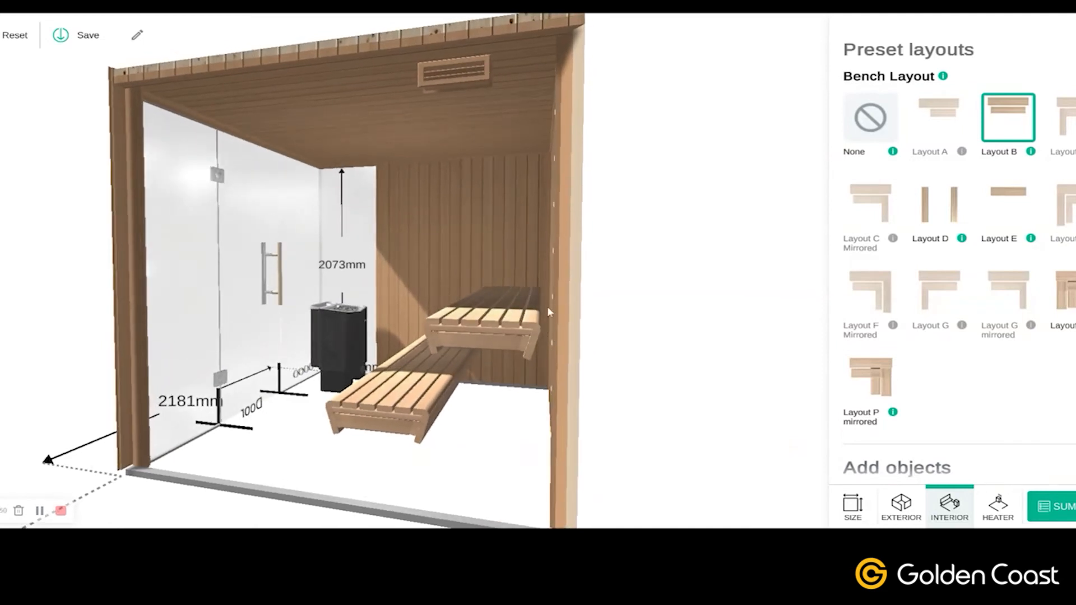
{"action": "left_click_drag", "start_coordinate": [495, 405], "coordinate": [534, 395]}
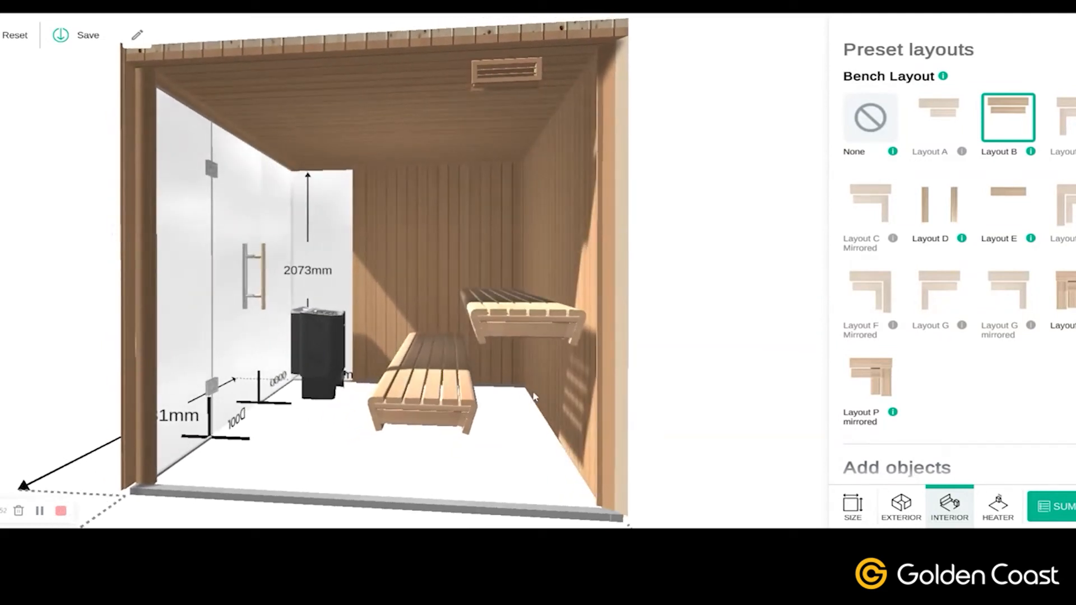
Change the bench type to Panorama Wide and inspect the wide slats on the upper and lower benches.
{"action": "scroll", "coordinate": [925, 309], "scroll_direction": "down", "scroll_amount": 5}
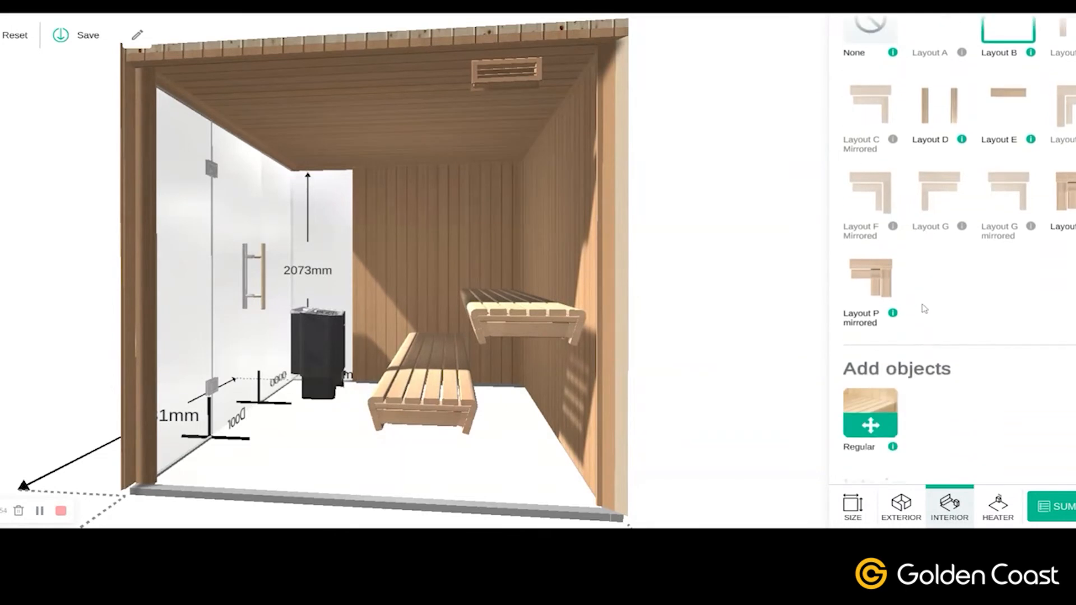
{"action": "scroll", "coordinate": [925, 309], "scroll_direction": "down", "scroll_amount": 3}
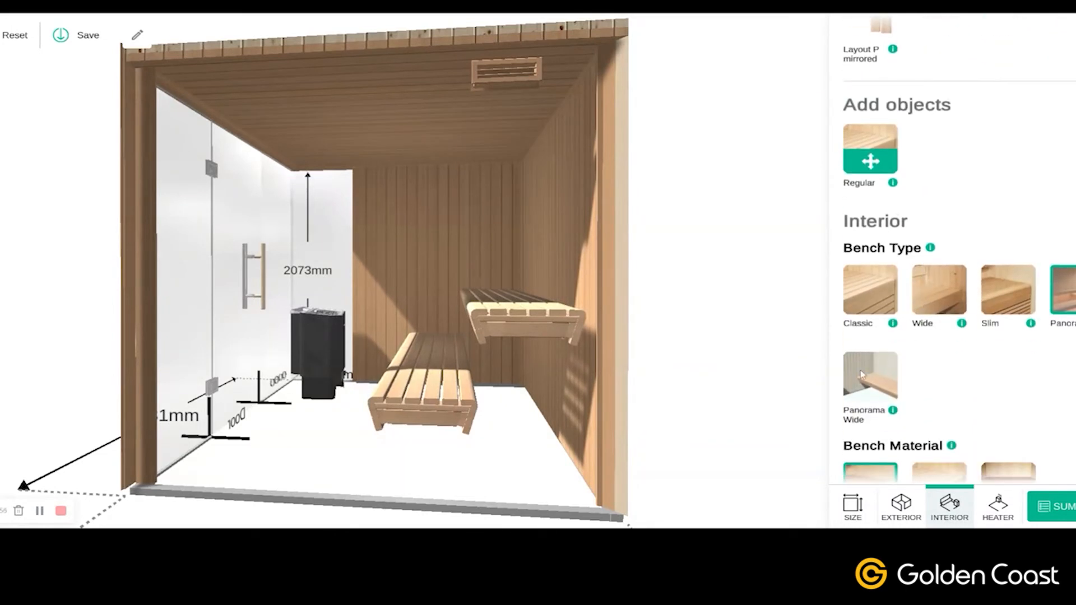
{"action": "left_click", "coordinate": [861, 374]}
{"action": "left_click_drag", "start_coordinate": [517, 410], "coordinate": [511, 426]}
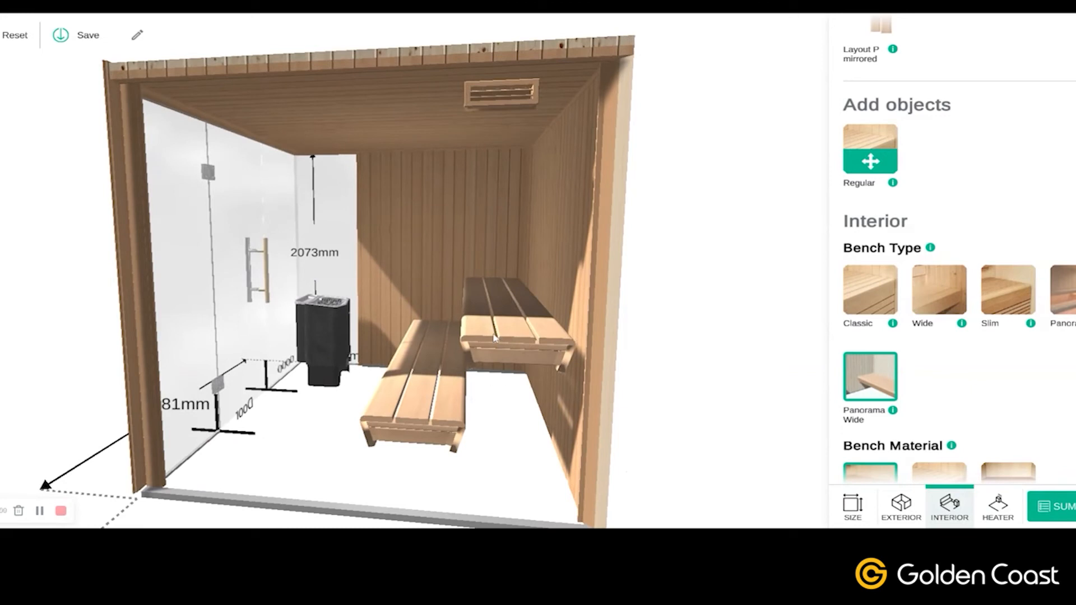
{"action": "left_click_drag", "start_coordinate": [487, 437], "coordinate": [430, 436]}
{"action": "scroll", "coordinate": [941, 331], "scroll_direction": "down", "scroll_amount": 1}
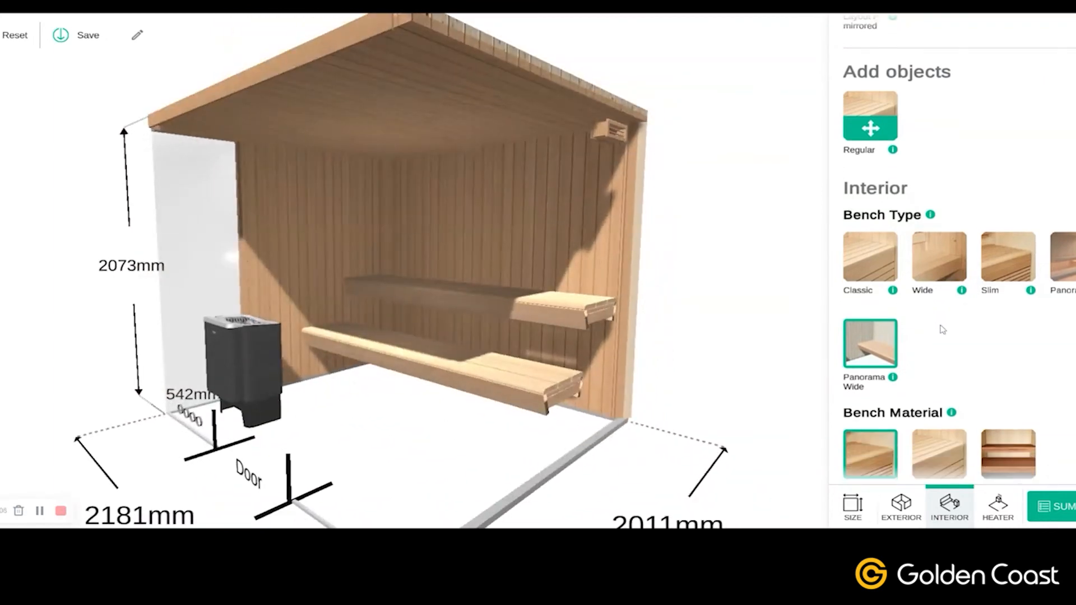
Change the bench type to Wide and apply the Layout G mirrored bench layout.
{"action": "left_click", "coordinate": [944, 271]}
{"action": "left_click_drag", "start_coordinate": [482, 426], "coordinate": [545, 368]}
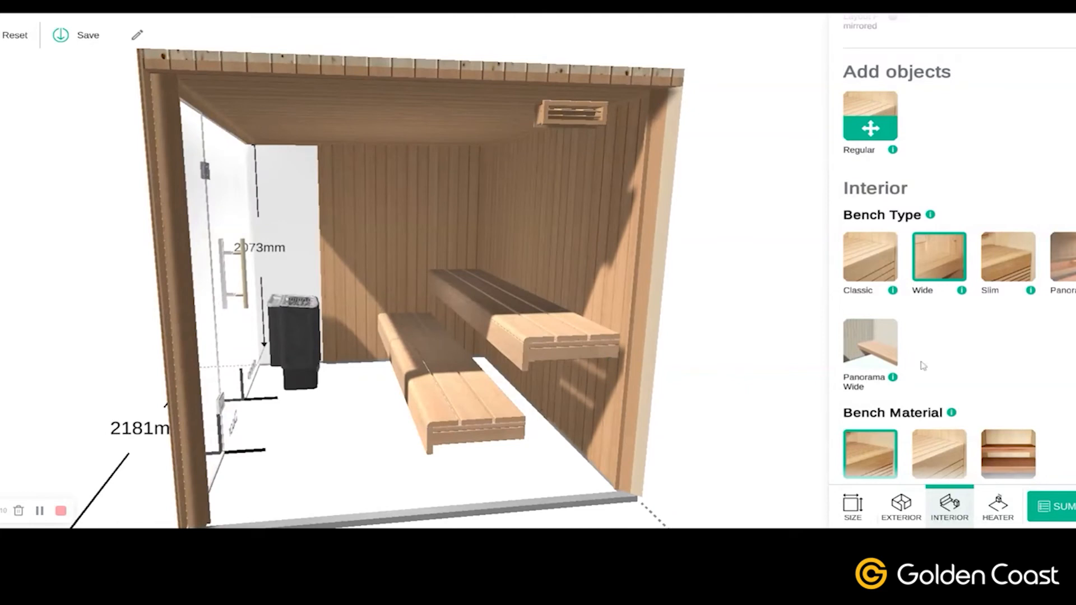
{"action": "scroll", "coordinate": [919, 308], "scroll_direction": "up", "scroll_amount": 4}
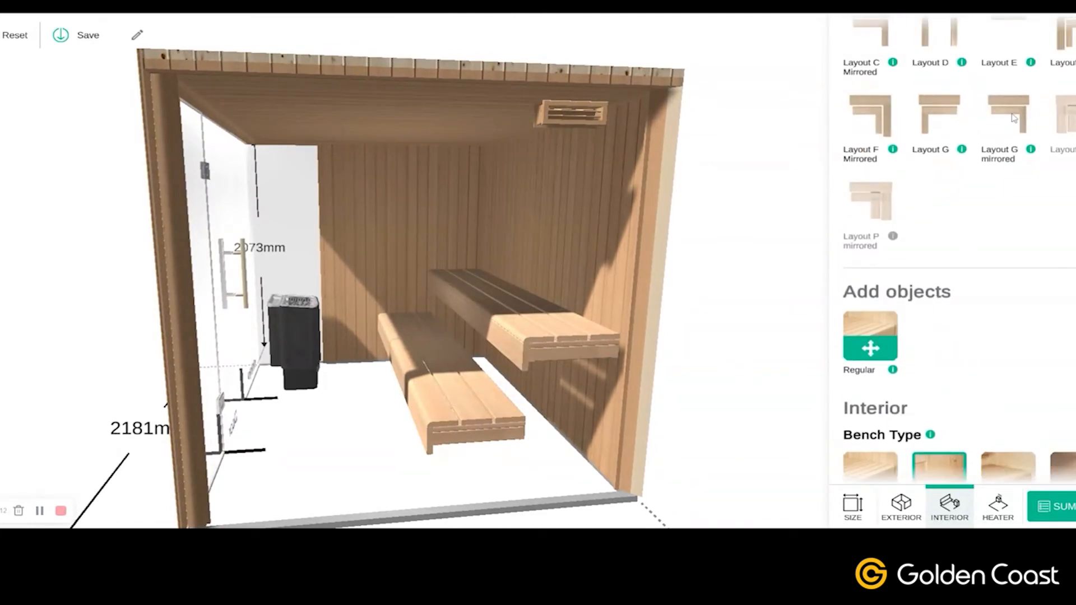
{"action": "left_click", "coordinate": [1012, 124]}
{"action": "left_click_drag", "start_coordinate": [444, 481], "coordinate": [622, 466]}
{"action": "left_click_drag", "start_coordinate": [439, 451], "coordinate": [462, 397]}
Try the bench materials Aspen, Alder and Thermo Alder in turn, and view the dark benches against the walls.
{"action": "scroll", "coordinate": [989, 283], "scroll_direction": "down", "scroll_amount": 1}
{"action": "scroll", "coordinate": [990, 284], "scroll_direction": "down", "scroll_amount": 3}
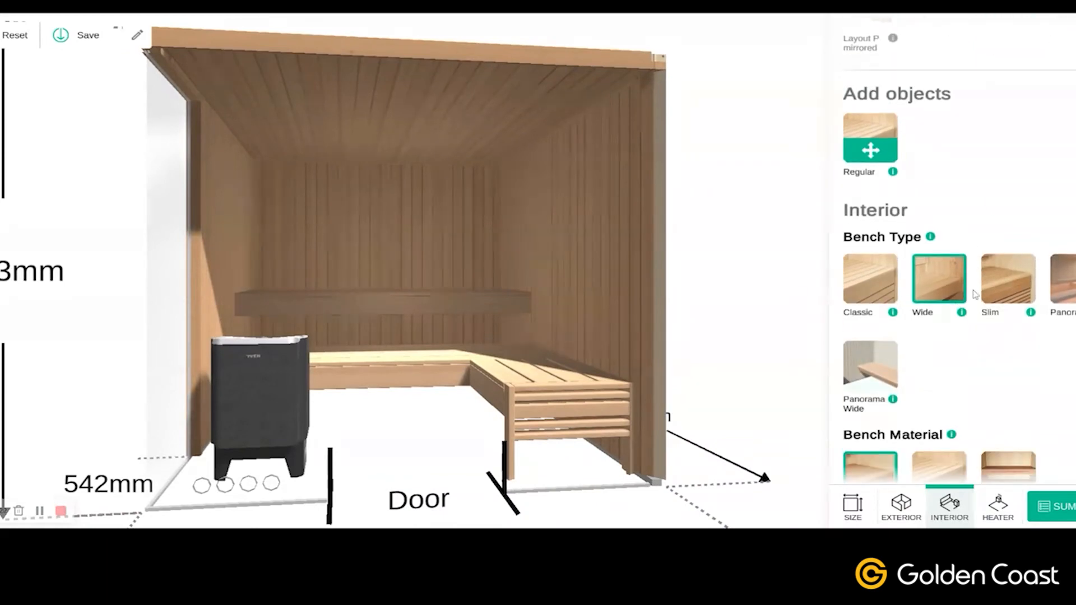
{"action": "scroll", "coordinate": [974, 295], "scroll_direction": "down", "scroll_amount": 2}
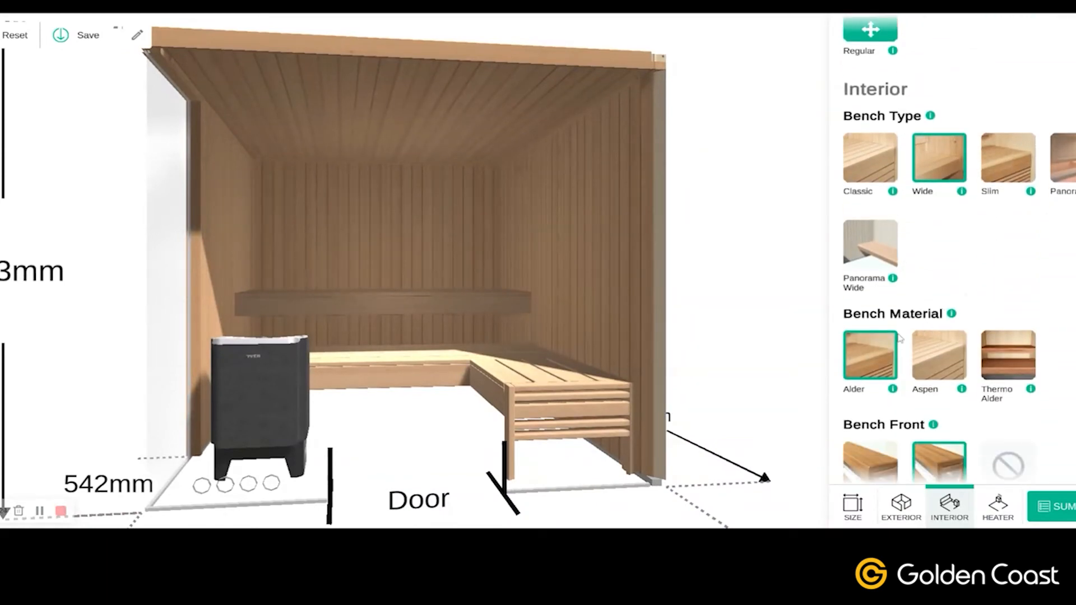
{"action": "left_click_drag", "start_coordinate": [767, 406], "coordinate": [719, 406]}
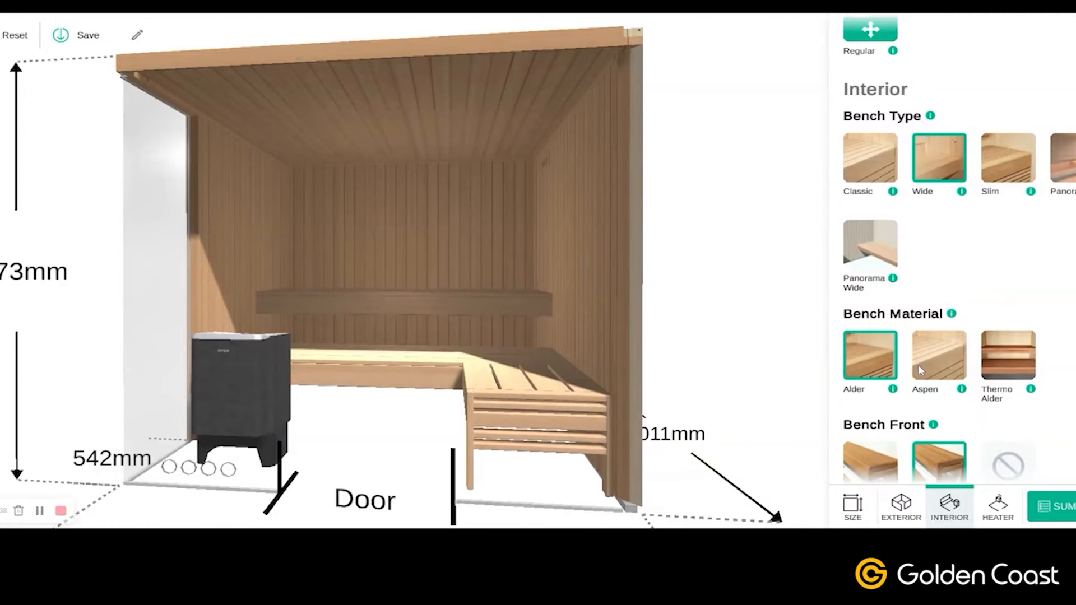
{"action": "left_click", "coordinate": [947, 371]}
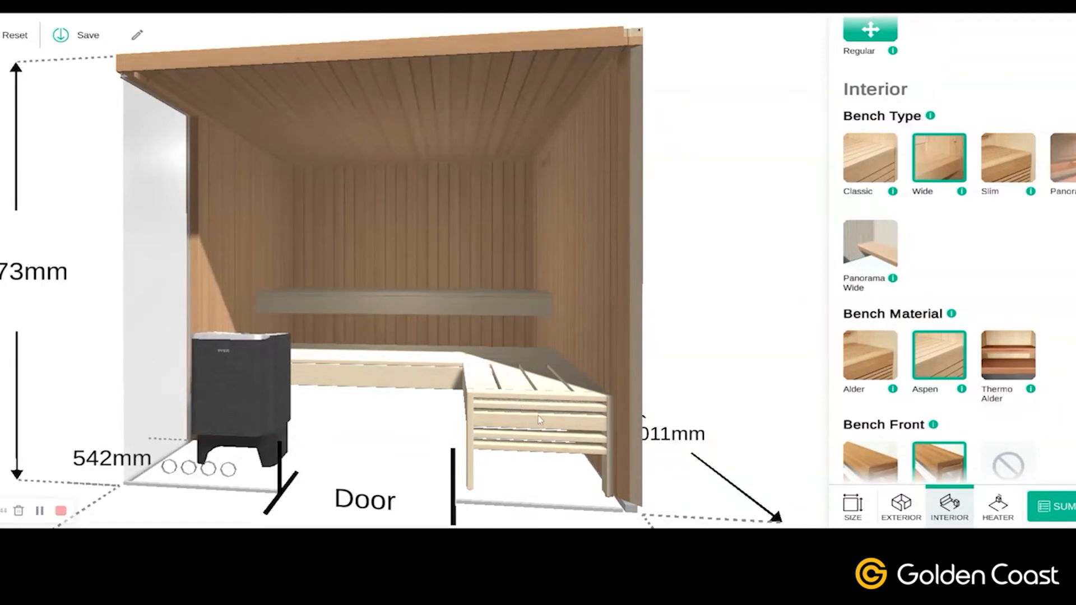
{"action": "left_click", "coordinate": [866, 364]}
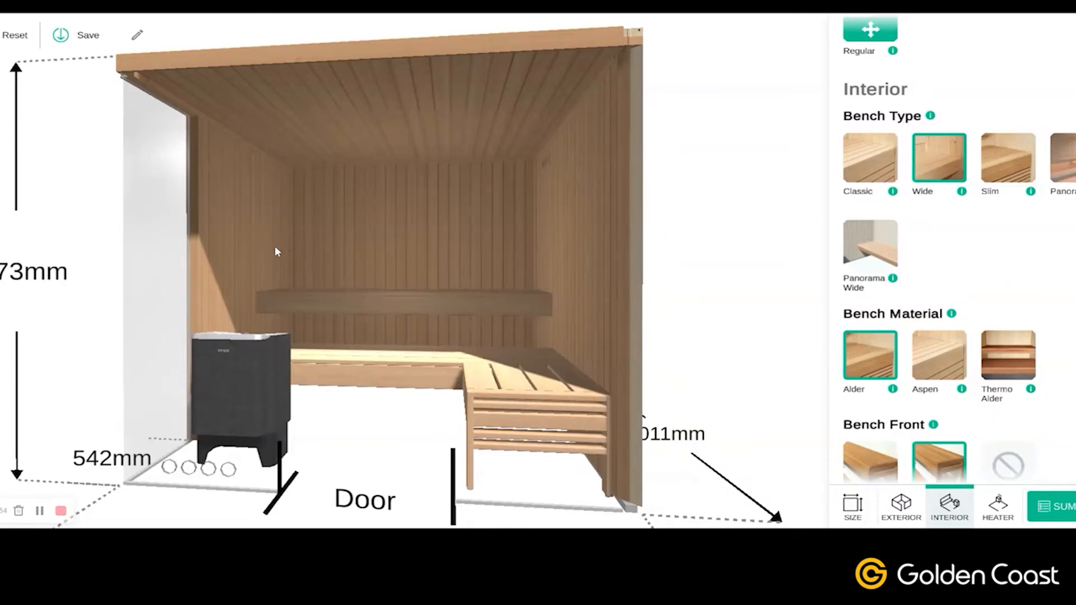
{"action": "left_click", "coordinate": [997, 360]}
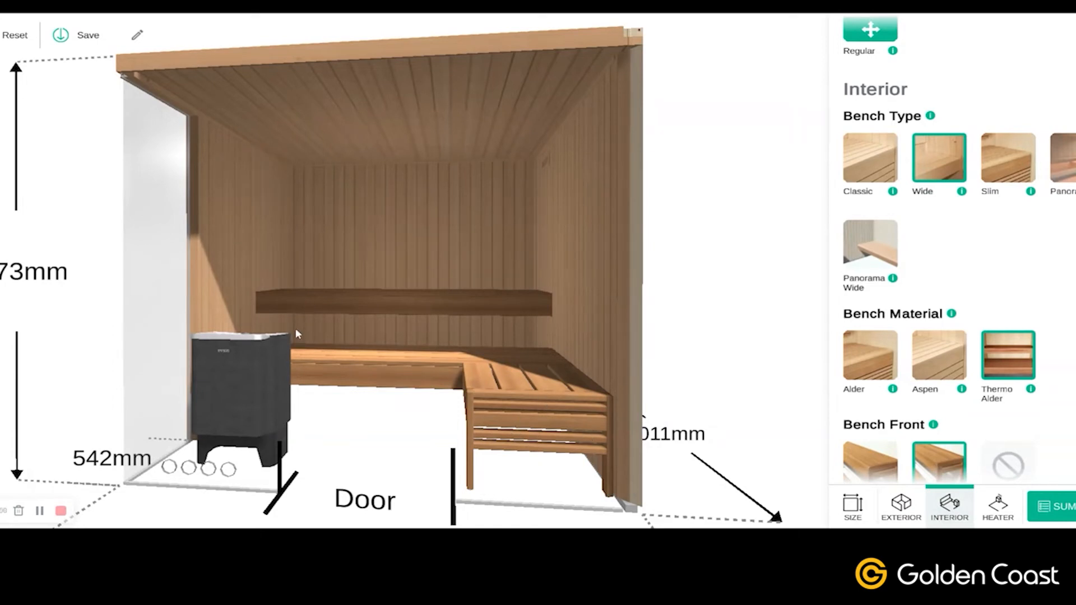
{"action": "scroll", "coordinate": [449, 403], "scroll_direction": "down", "scroll_amount": 3}
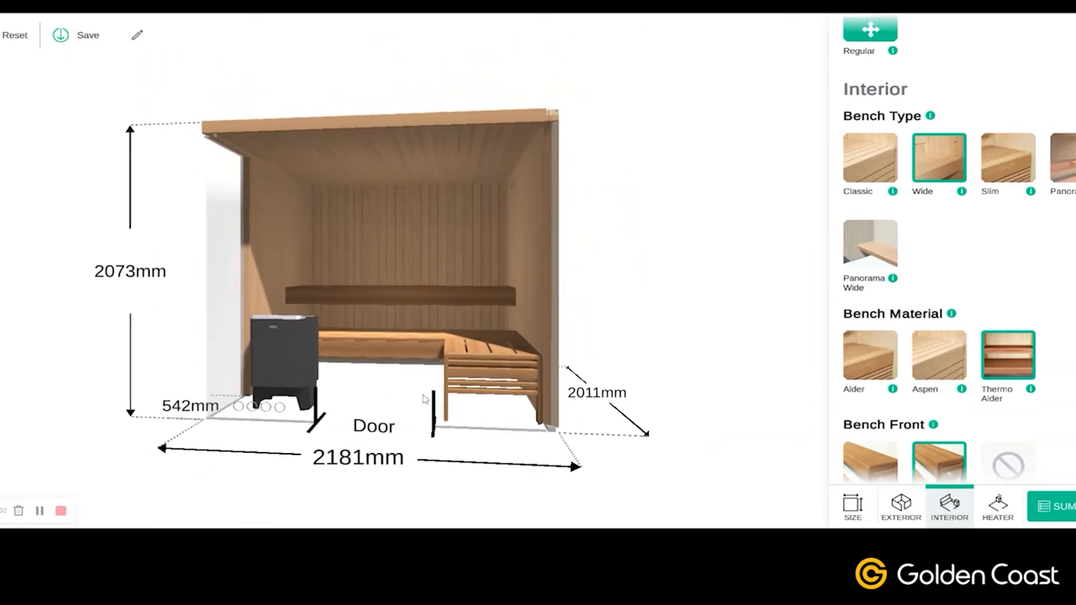
{"action": "left_click_drag", "start_coordinate": [550, 439], "coordinate": [639, 431]}
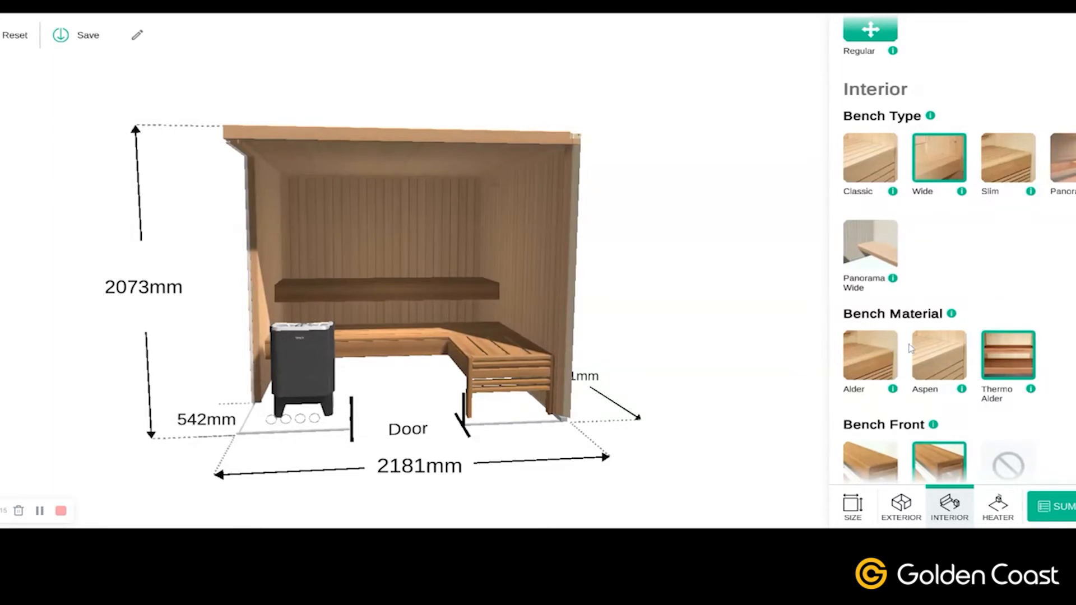
Cycle the bench material through Aspen, Alder and Thermo Alder, return to Aspen, and inspect the benches from above.
{"action": "left_click", "coordinate": [933, 361]}
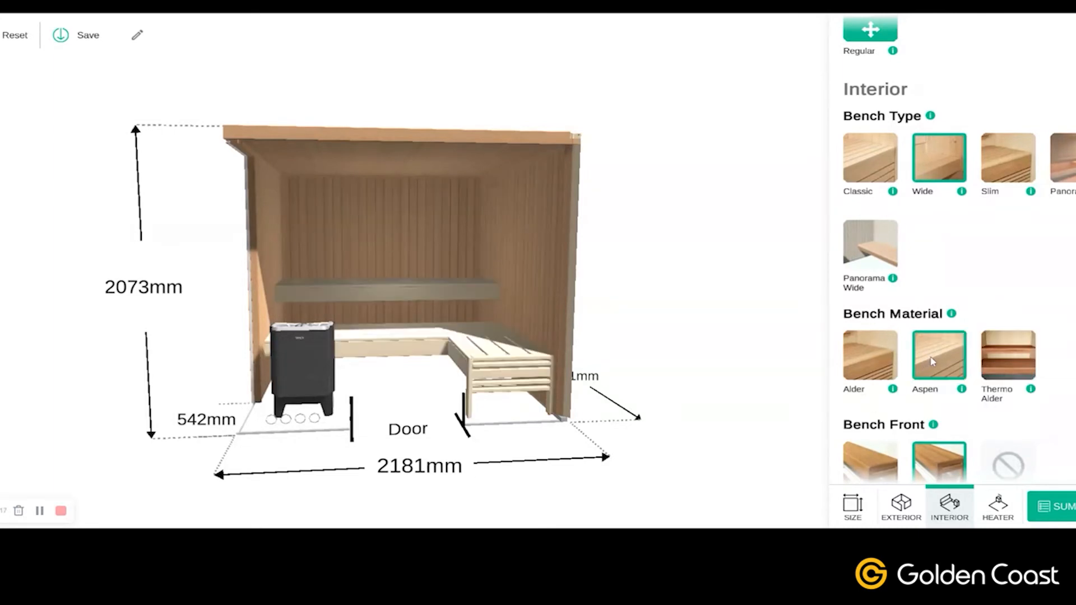
{"action": "left_click", "coordinate": [874, 373]}
{"action": "left_click", "coordinate": [1020, 366]}
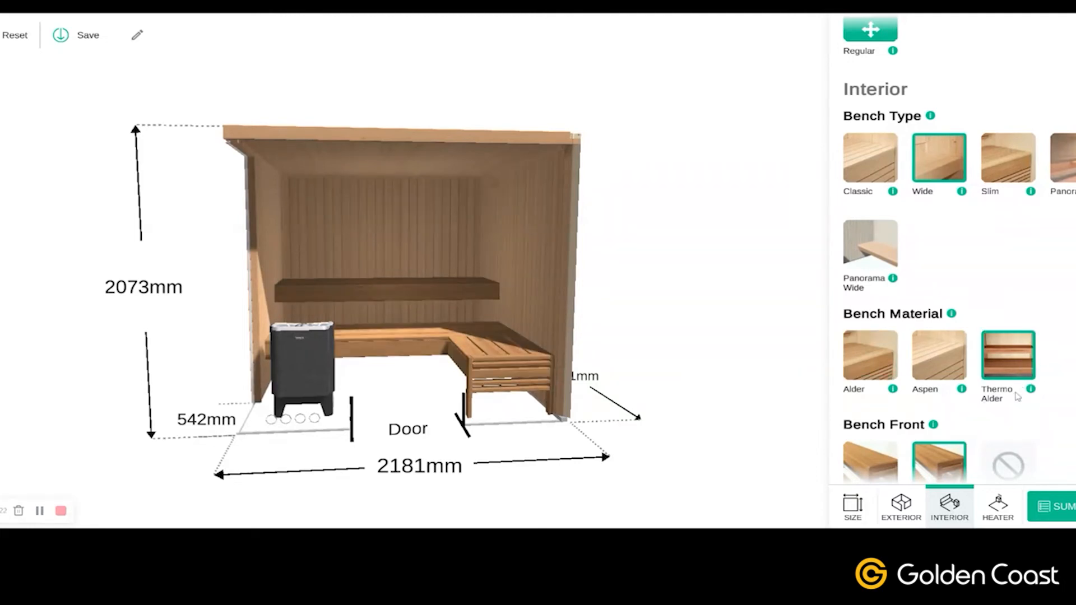
{"action": "left_click", "coordinate": [942, 365]}
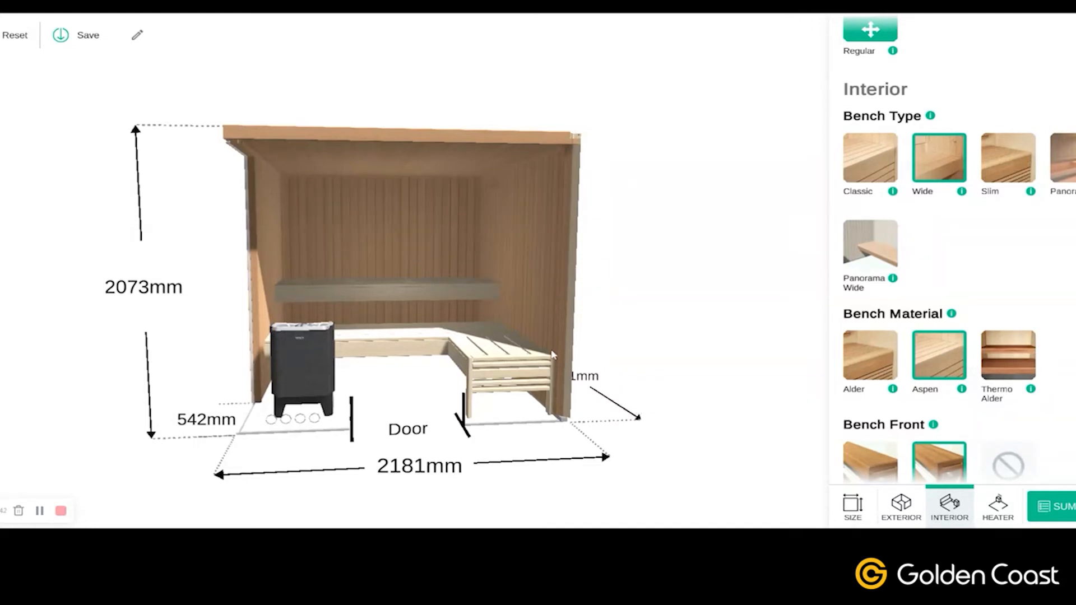
{"action": "left_click_drag", "start_coordinate": [688, 332], "coordinate": [542, 356]}
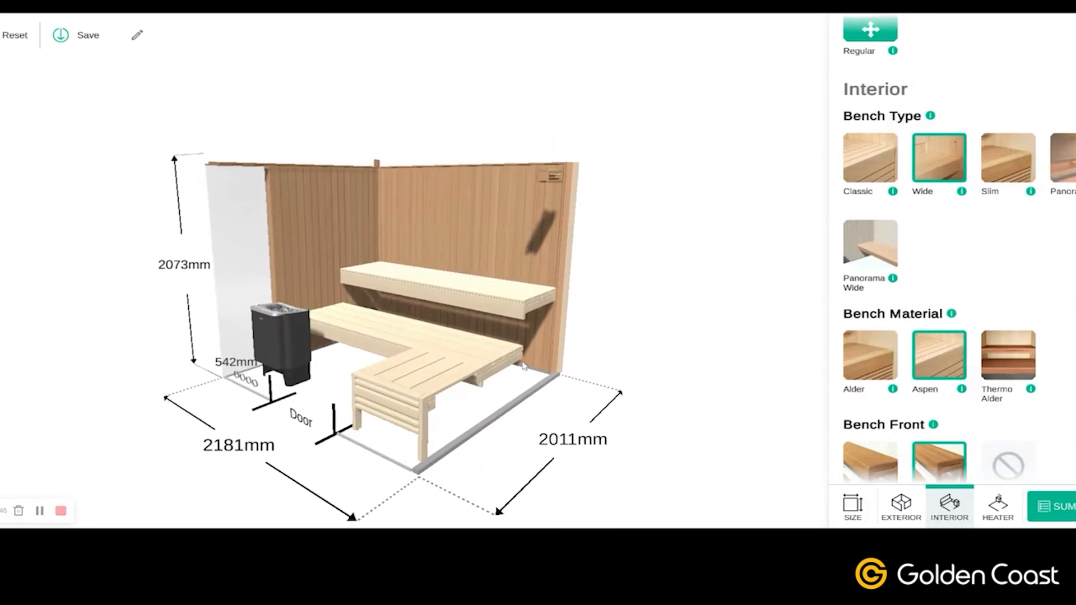
{"action": "scroll", "coordinate": [540, 365], "scroll_direction": "up", "scroll_amount": 3}
{"action": "scroll", "coordinate": [539, 364], "scroll_direction": "up", "scroll_amount": 3}
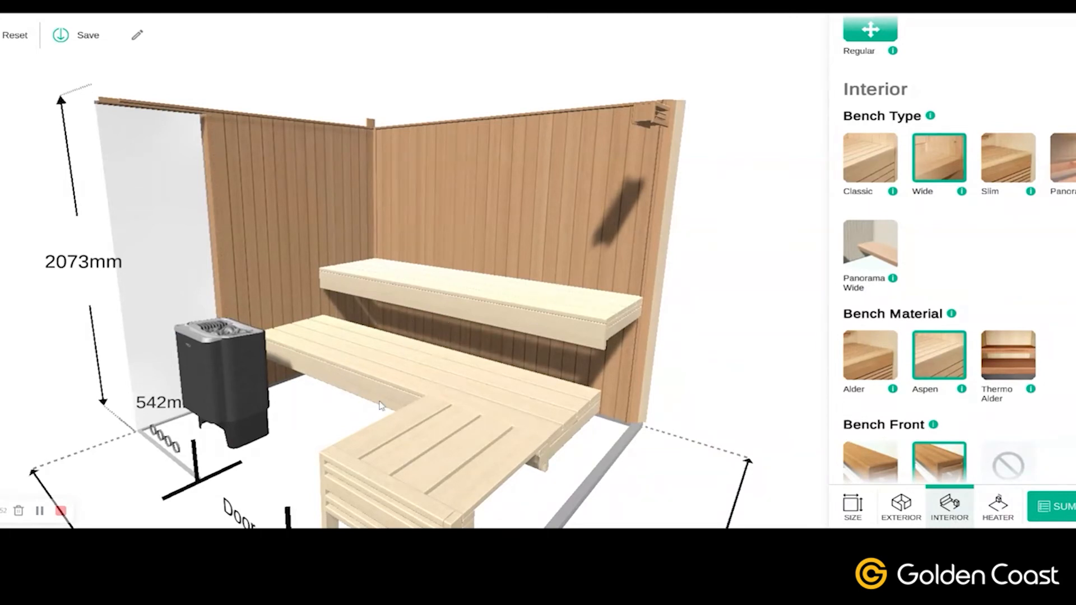
Compare Alder and Thermo Alder on the benches up close, and set the bench material to Aspen.
{"action": "left_click", "coordinate": [866, 365]}
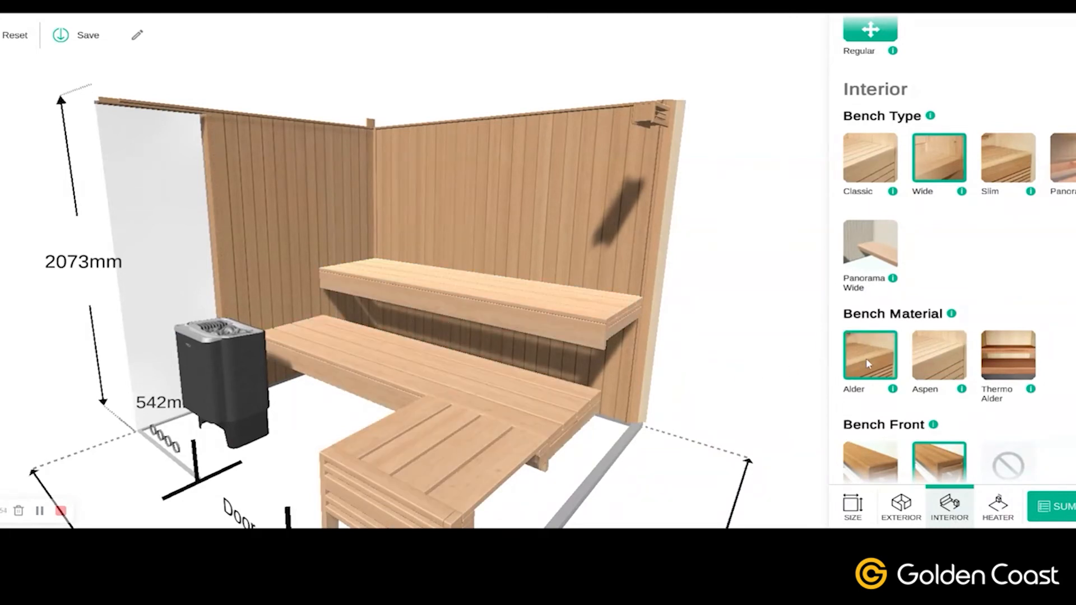
{"action": "left_click_drag", "start_coordinate": [603, 455], "coordinate": [624, 459]}
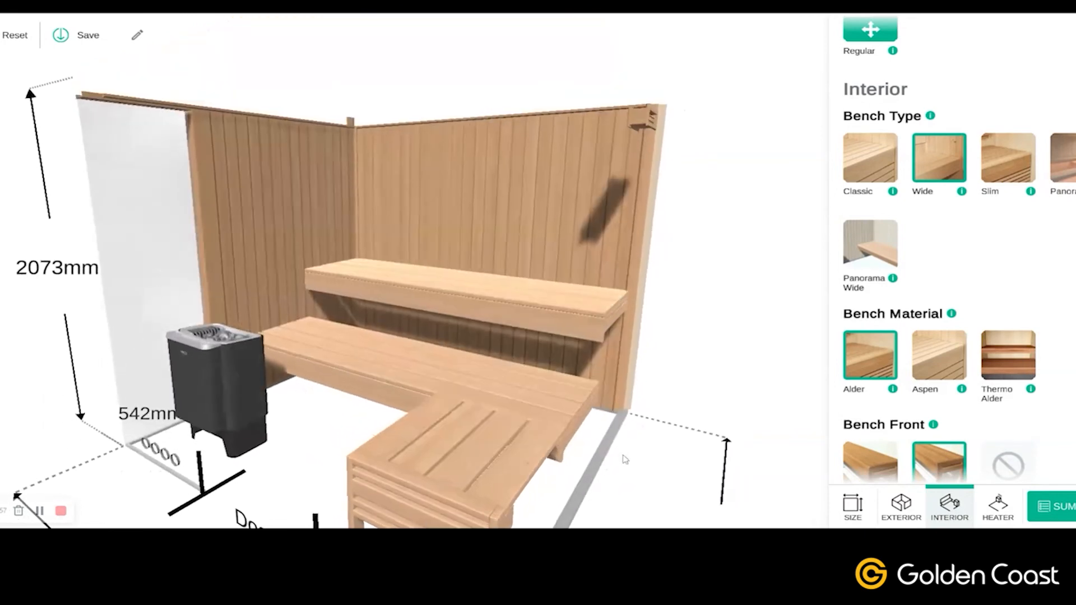
{"action": "left_click", "coordinate": [1018, 361]}
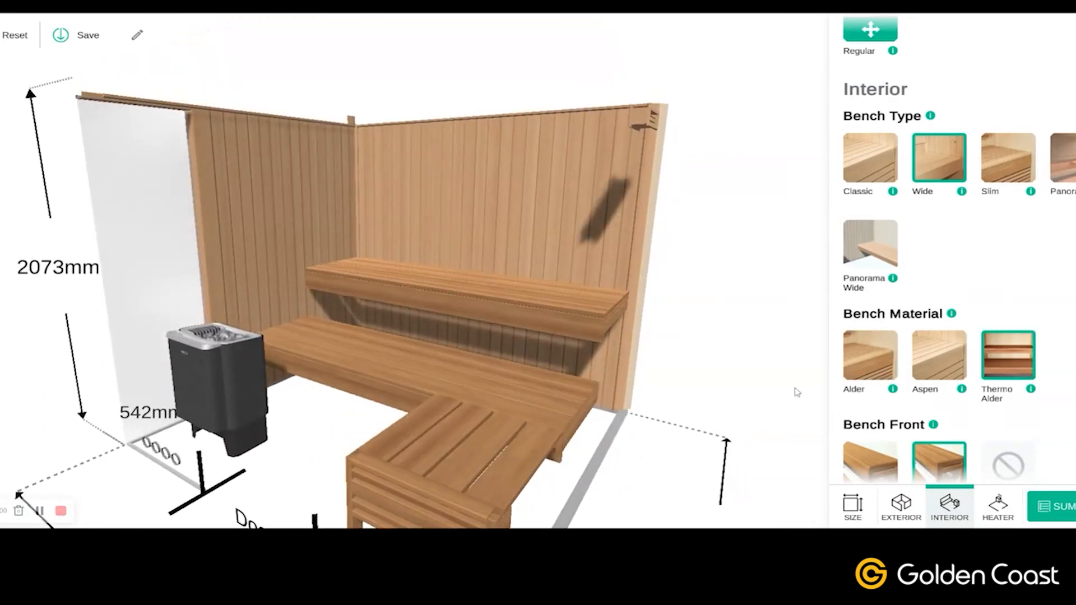
{"action": "left_click", "coordinate": [935, 361]}
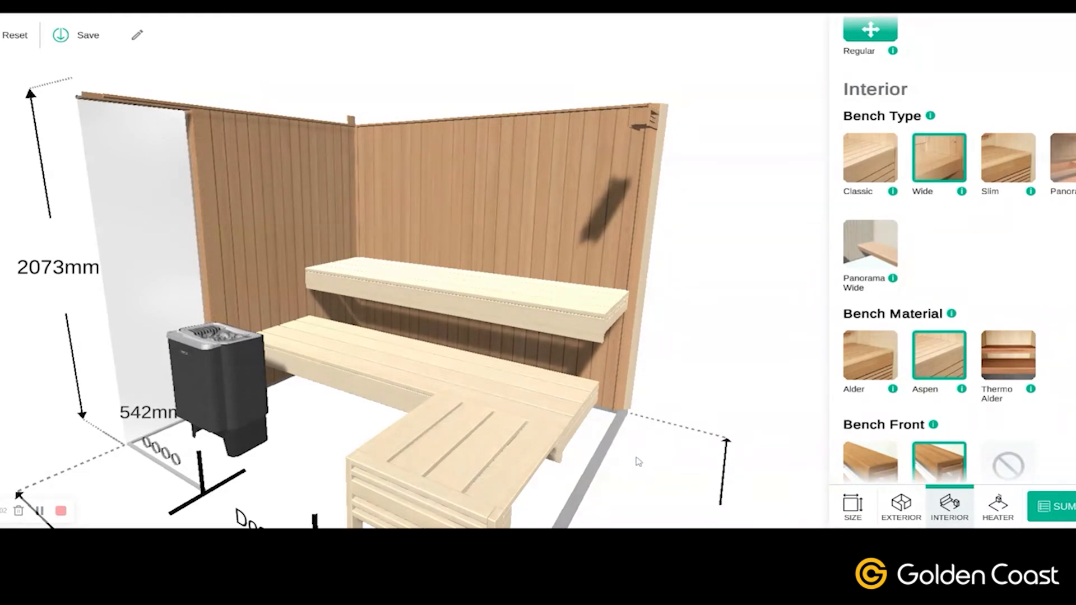
{"action": "left_click_drag", "start_coordinate": [639, 468], "coordinate": [700, 428]}
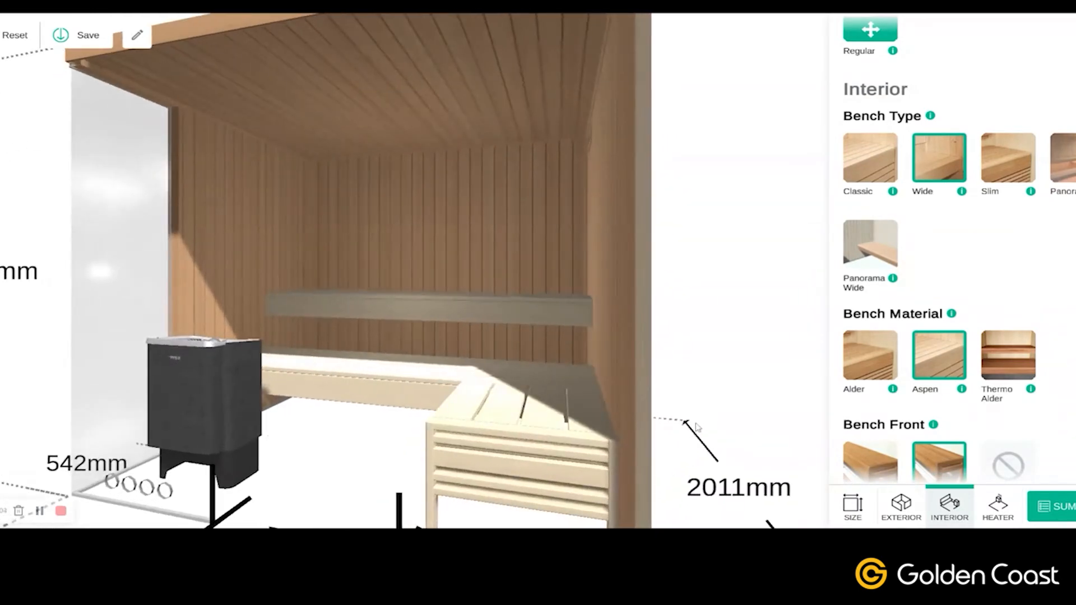
{"action": "scroll", "coordinate": [644, 376], "scroll_direction": "up", "scroll_amount": 3}
{"action": "scroll", "coordinate": [641, 376], "scroll_direction": "down", "scroll_amount": 6}
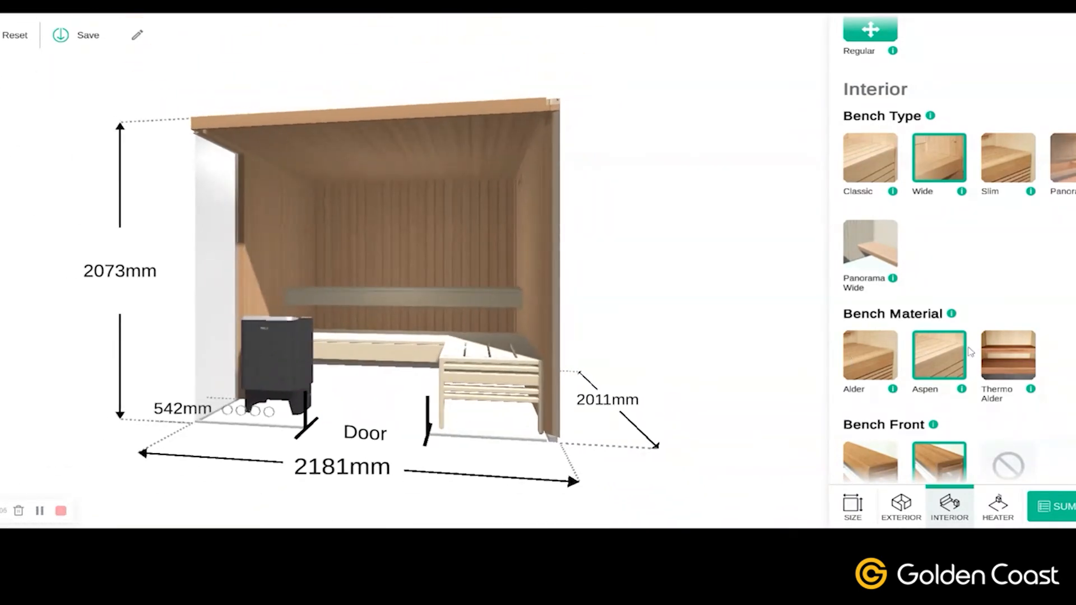
Review the bench front options and examine the straight fronts of the Aspen benches up close inside the sauna.
{"action": "scroll", "coordinate": [941, 351], "scroll_direction": "down", "scroll_amount": 3}
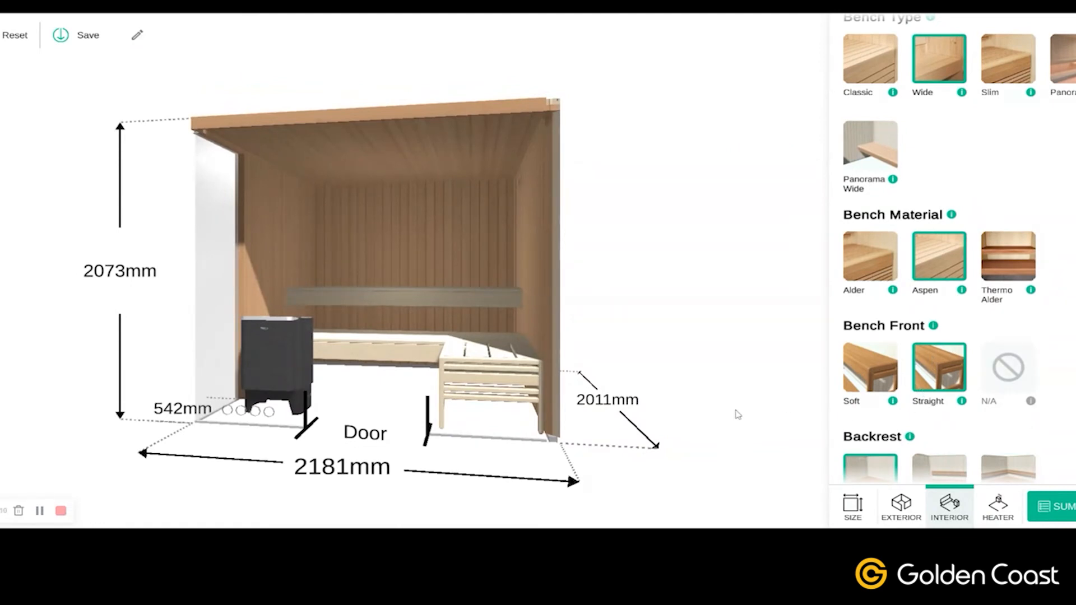
{"action": "scroll", "coordinate": [426, 423], "scroll_direction": "up", "scroll_amount": 2}
{"action": "scroll", "coordinate": [425, 417], "scroll_direction": "up", "scroll_amount": 5}
{"action": "left_click_drag", "start_coordinate": [415, 496], "coordinate": [517, 454]}
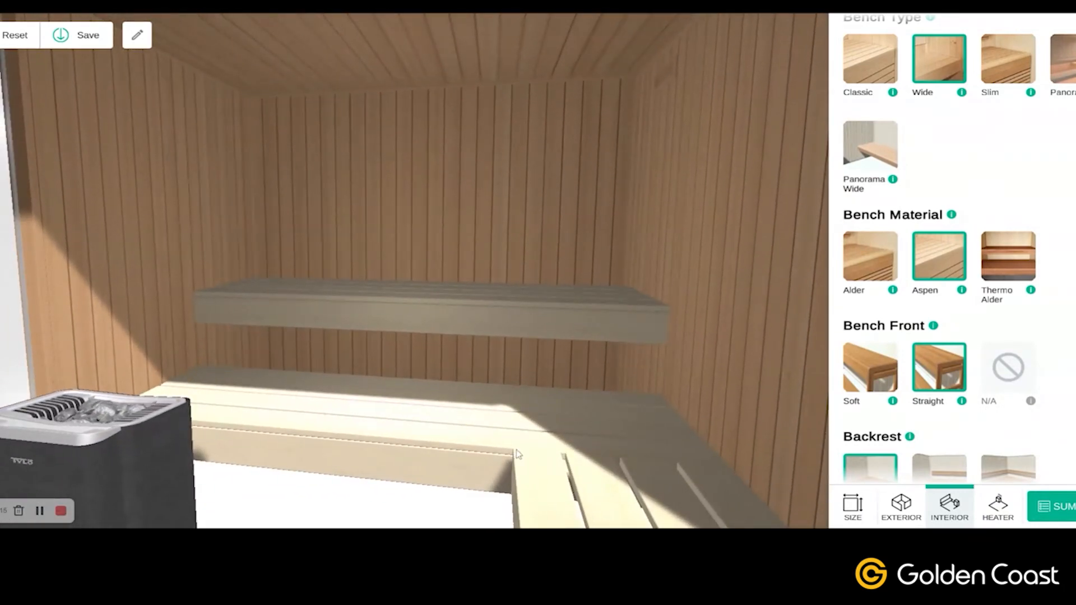
{"action": "left_click_drag", "start_coordinate": [407, 487], "coordinate": [259, 454]}
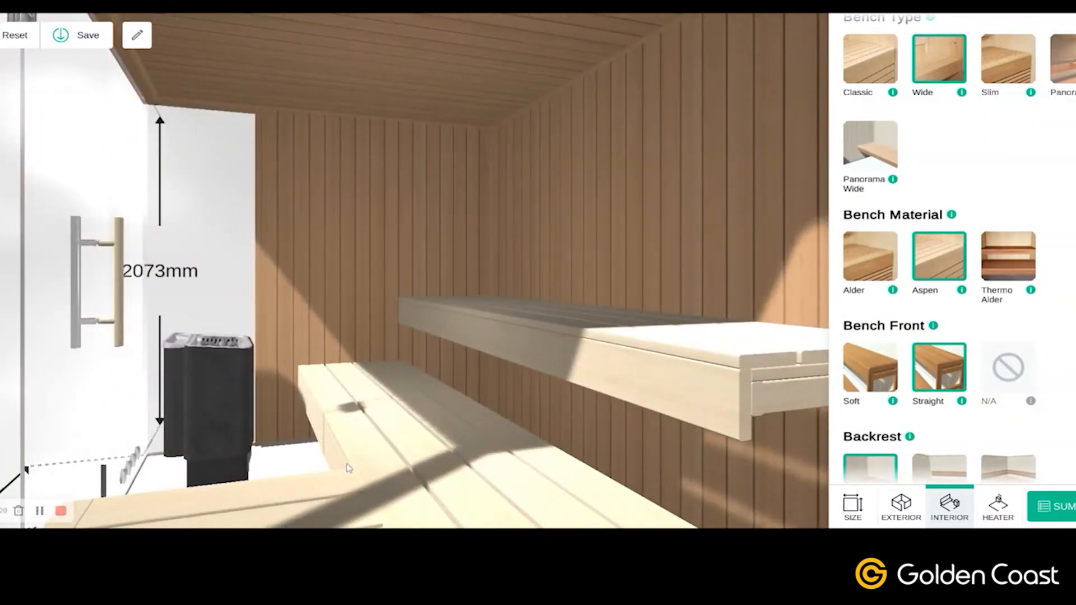
Try the Soft bench front, examine its rounded edges from several angles, and return the bench front to Straight.
{"action": "left_click_drag", "start_coordinate": [236, 473], "coordinate": [259, 474]}
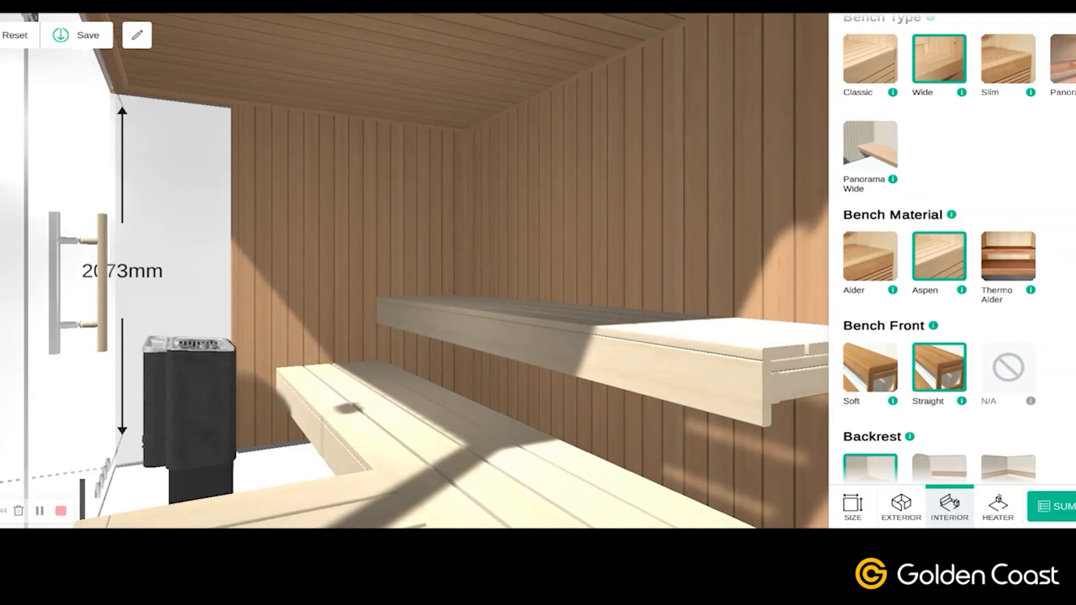
{"action": "left_click", "coordinate": [862, 380]}
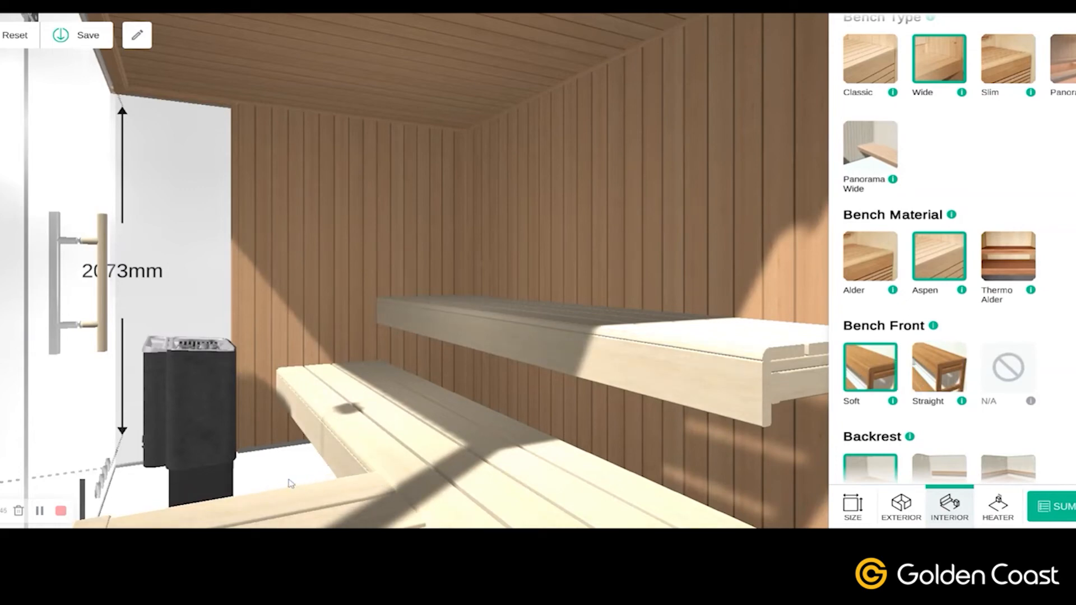
{"action": "left_click_drag", "start_coordinate": [591, 448], "coordinate": [479, 401]}
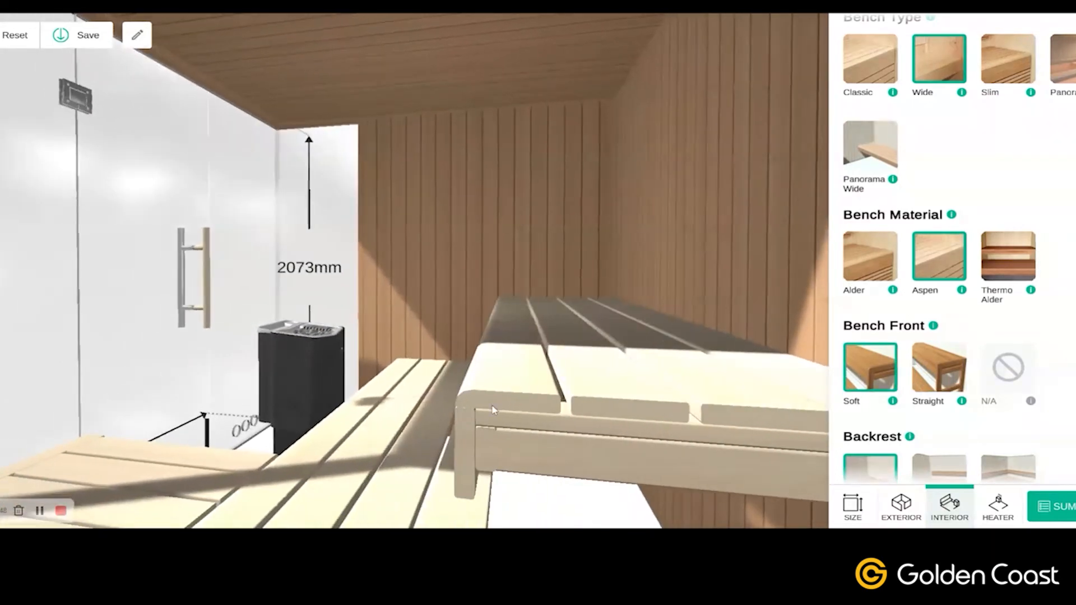
{"action": "left_click_drag", "start_coordinate": [375, 462], "coordinate": [473, 457]}
{"action": "left_click_drag", "start_coordinate": [348, 506], "coordinate": [541, 479]}
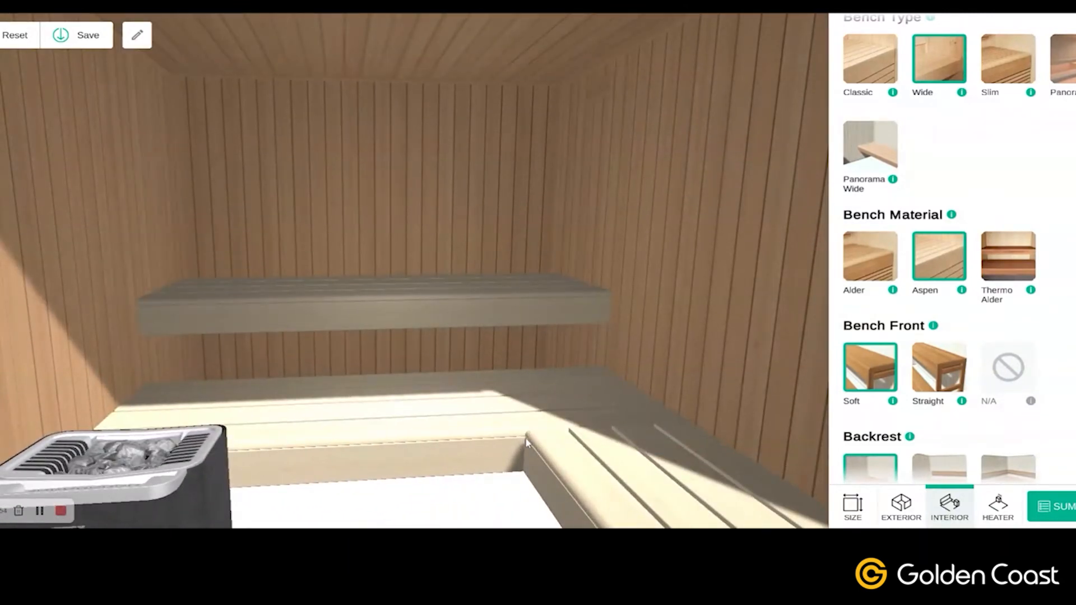
{"action": "left_click_drag", "start_coordinate": [493, 491], "coordinate": [506, 473]}
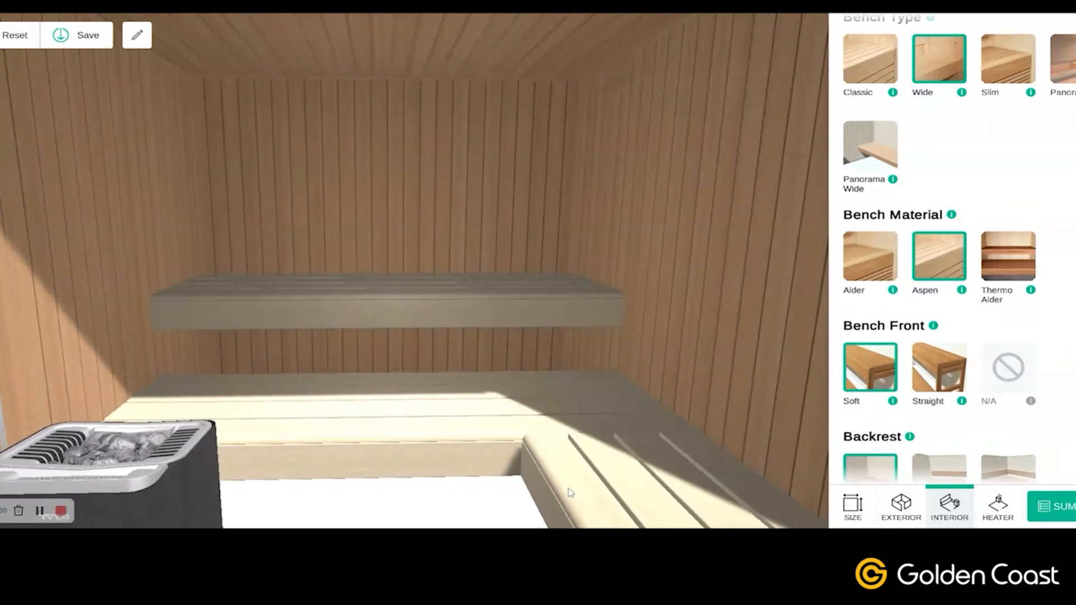
{"action": "left_click", "coordinate": [947, 380]}
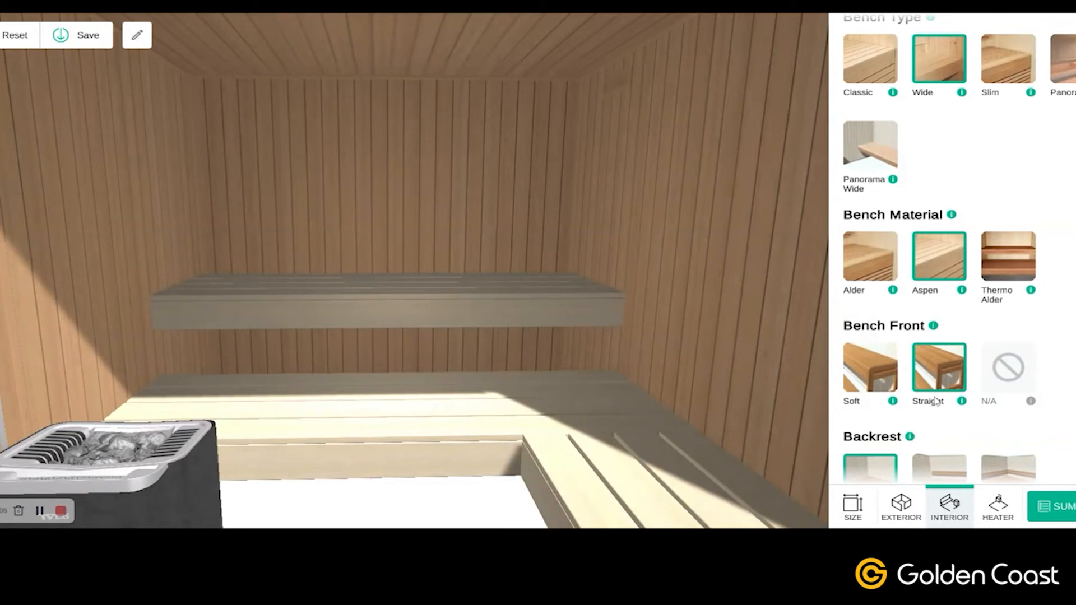
Try a Single backrest, view it along the upper bench, and set the backrest to Multiple.
{"action": "scroll", "coordinate": [936, 401], "scroll_direction": "down", "scroll_amount": 3}
{"action": "scroll", "coordinate": [457, 507], "scroll_direction": "down", "scroll_amount": 3}
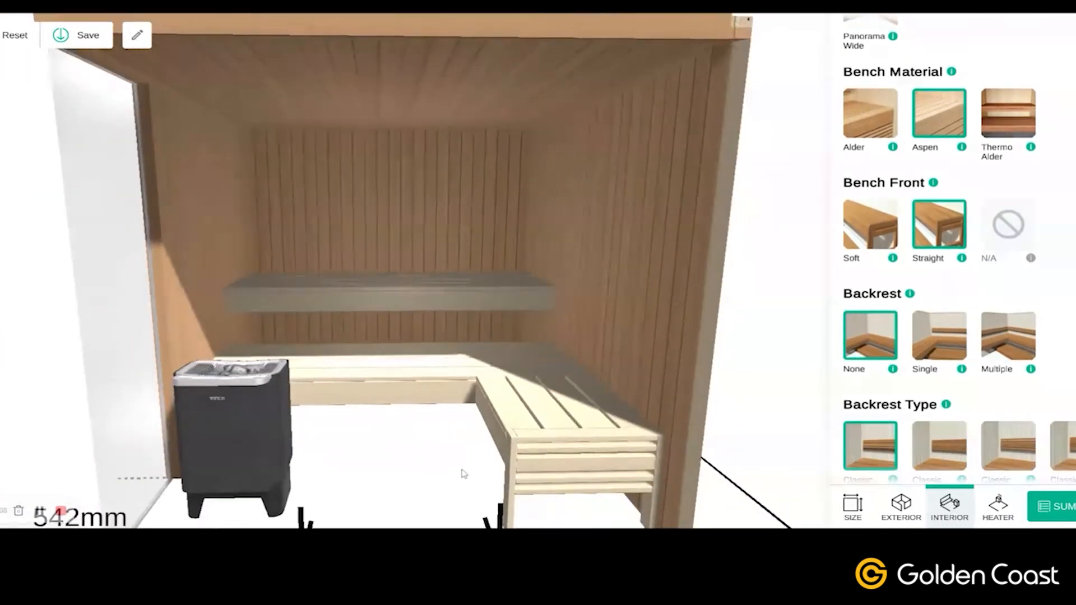
{"action": "scroll", "coordinate": [462, 470], "scroll_direction": "down", "scroll_amount": 3}
{"action": "left_click_drag", "start_coordinate": [735, 448], "coordinate": [723, 421]}
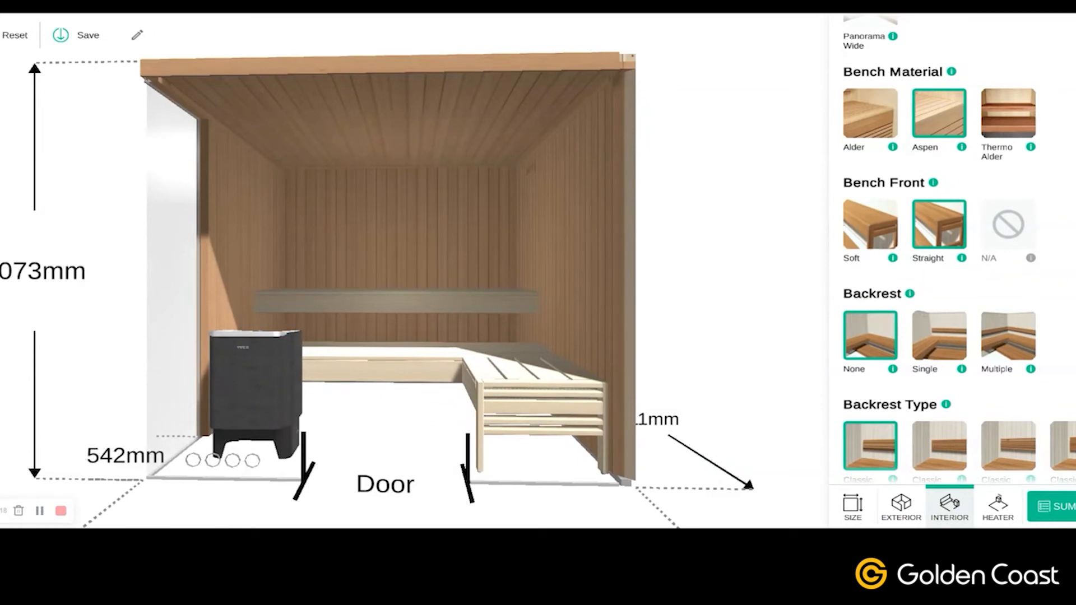
{"action": "left_click", "coordinate": [943, 345]}
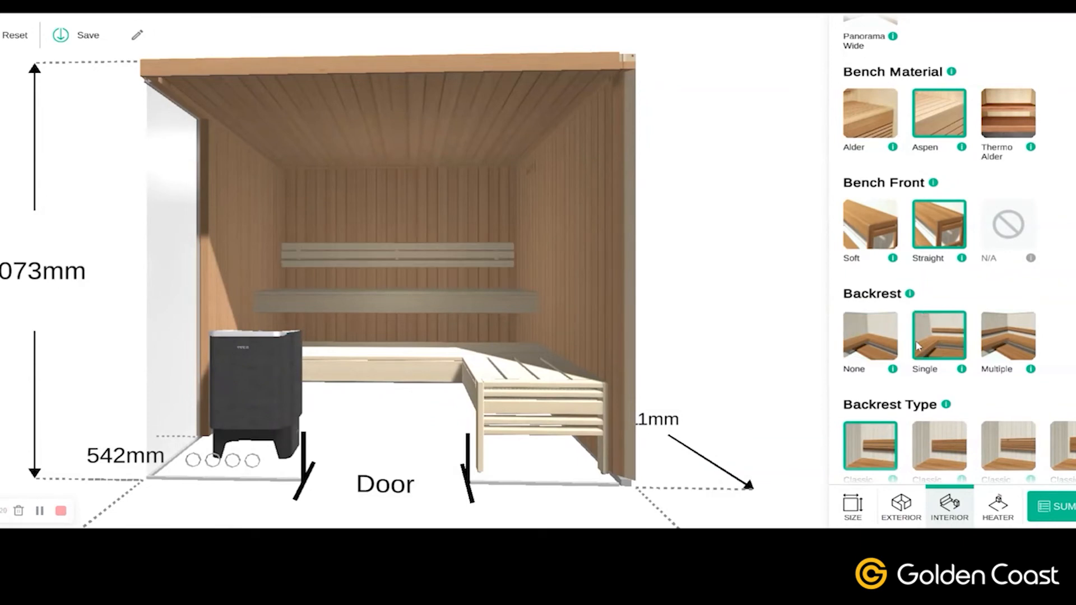
{"action": "left_click_drag", "start_coordinate": [767, 385], "coordinate": [566, 417]}
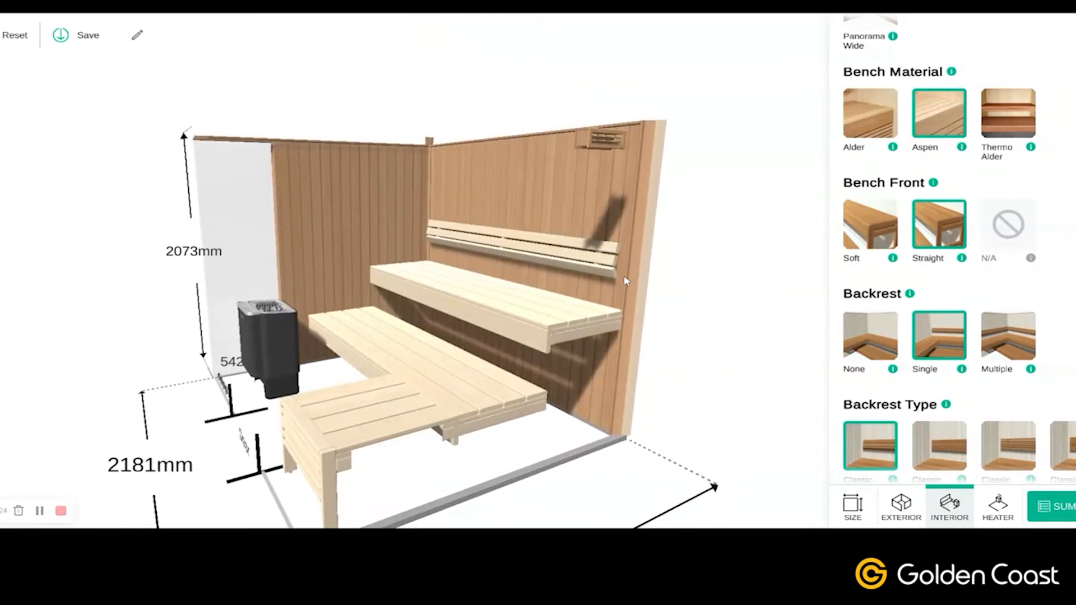
{"action": "left_click", "coordinate": [1004, 339]}
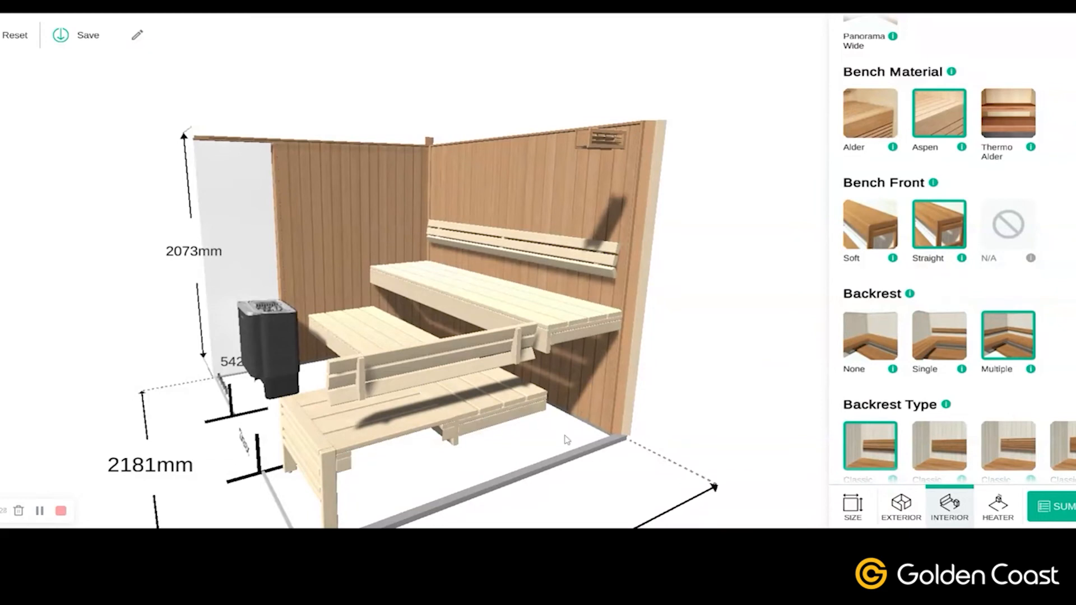
Compare the Classic flat, Classic flat slim and Classic flat wide backrest types with the Classic one inside the sauna.
{"action": "scroll", "coordinate": [975, 353], "scroll_direction": "down", "scroll_amount": 2}
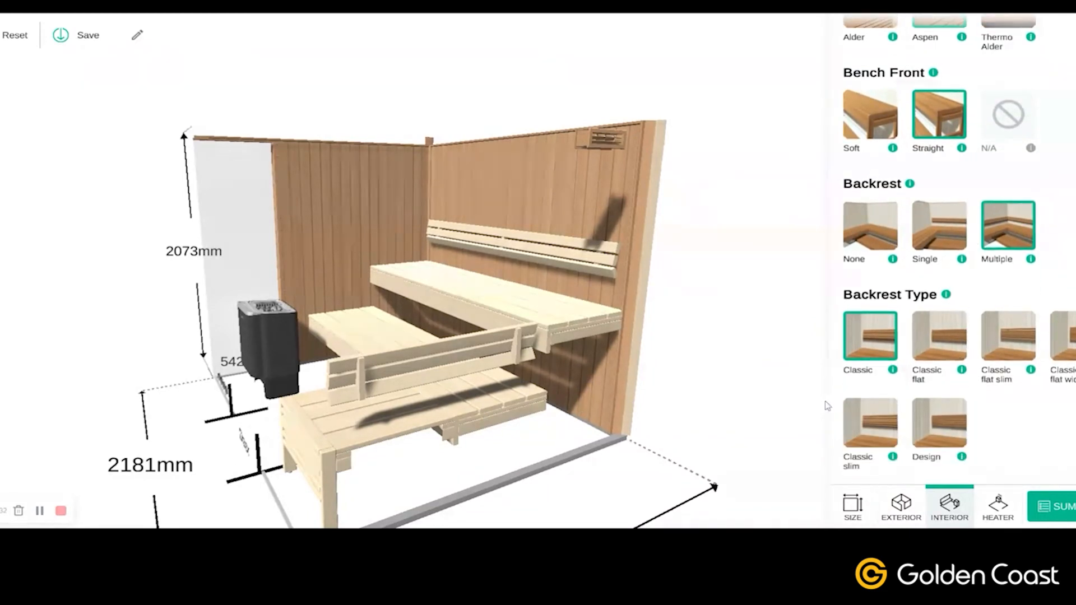
{"action": "scroll", "coordinate": [684, 404], "scroll_direction": "up", "scroll_amount": 5}
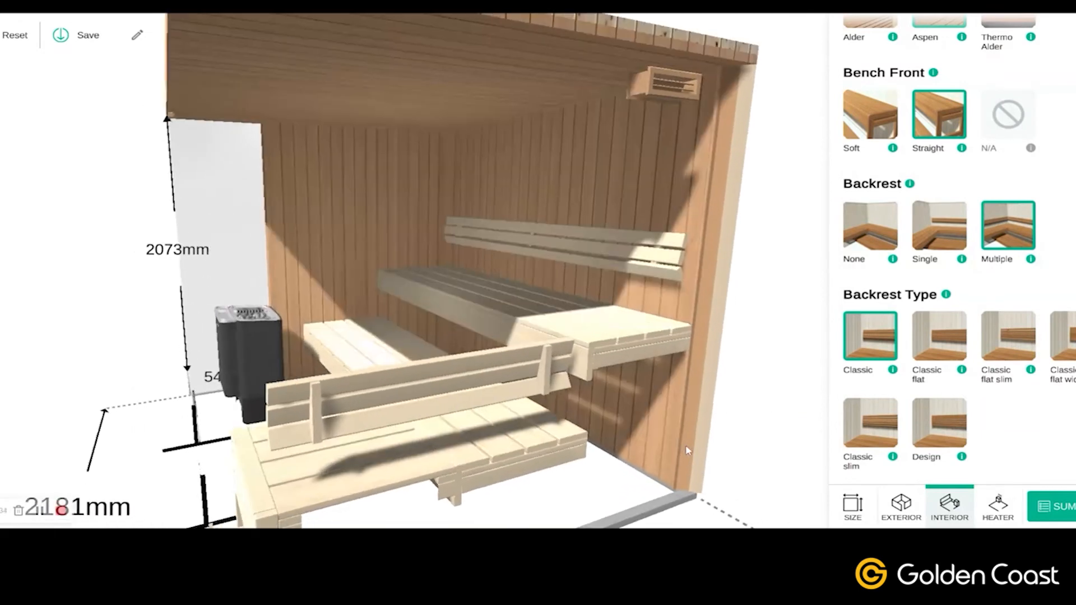
{"action": "left_click_drag", "start_coordinate": [686, 447], "coordinate": [603, 436]}
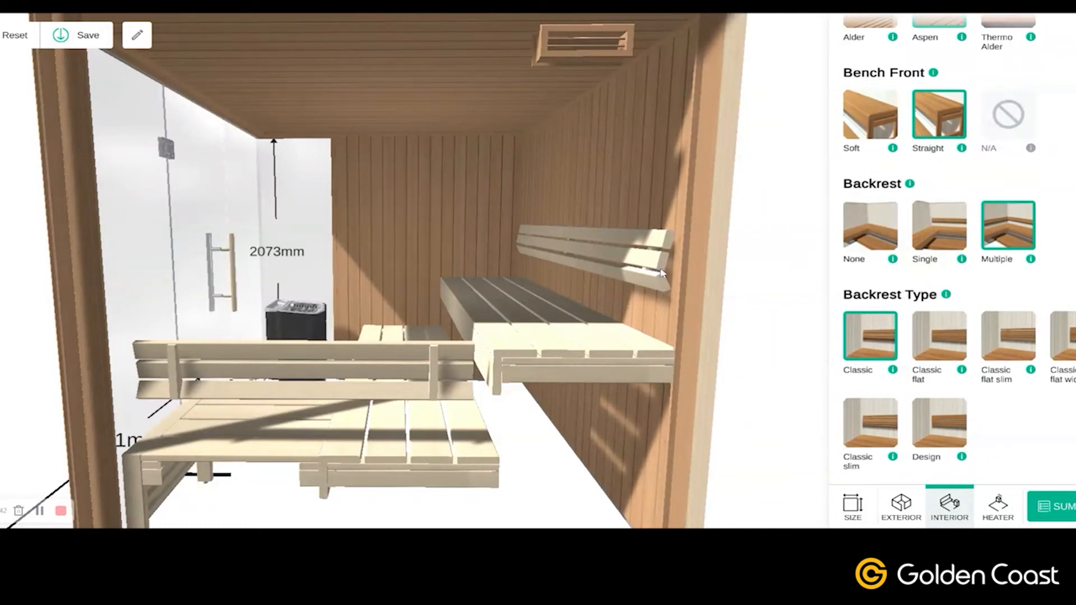
{"action": "left_click", "coordinate": [929, 339]}
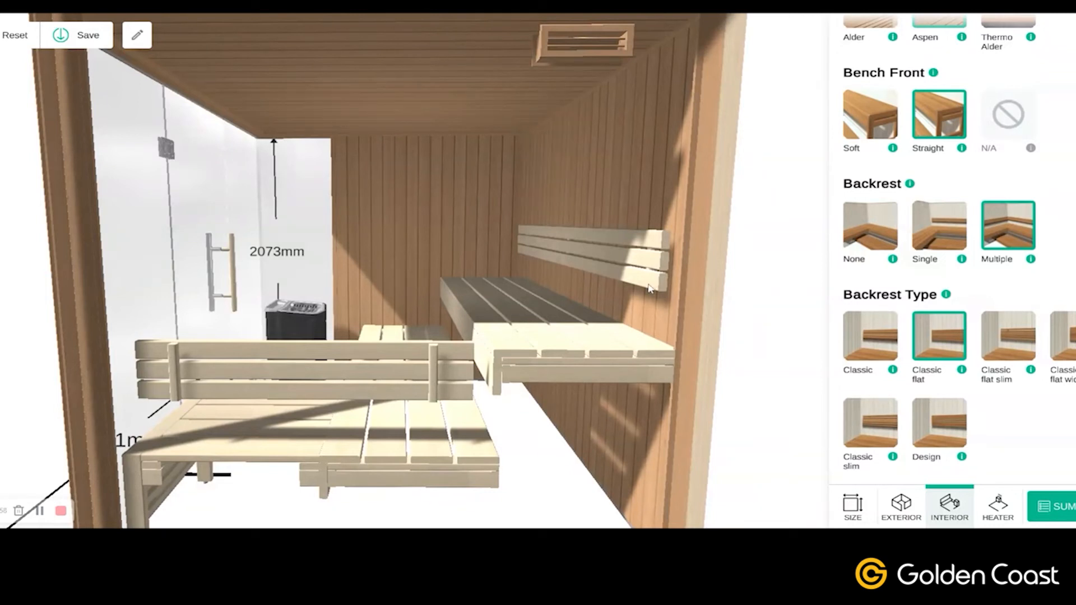
{"action": "left_click", "coordinate": [1006, 337]}
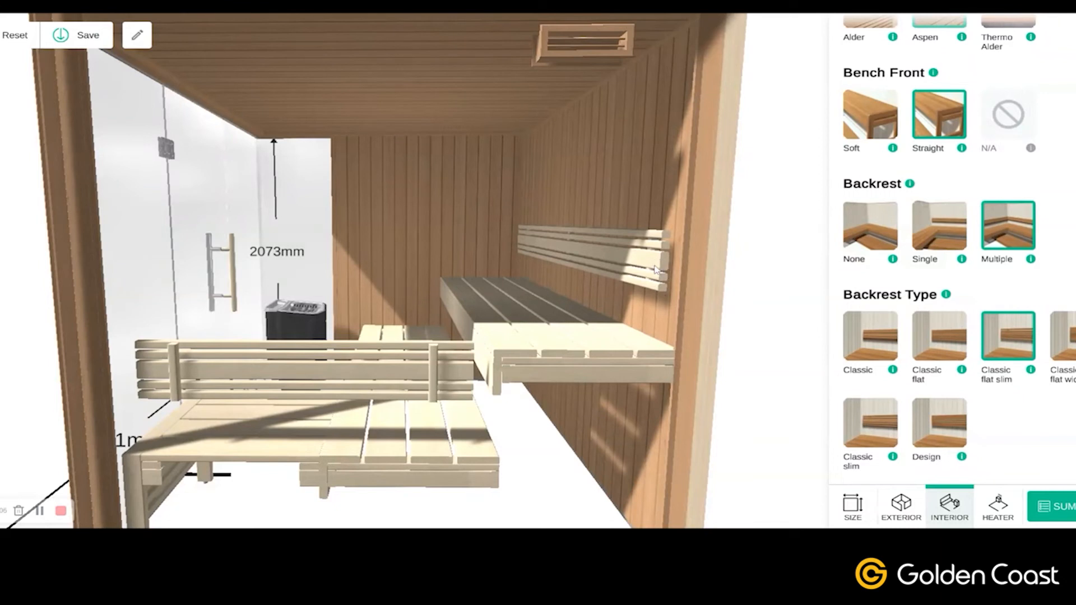
{"action": "left_click", "coordinate": [1064, 342]}
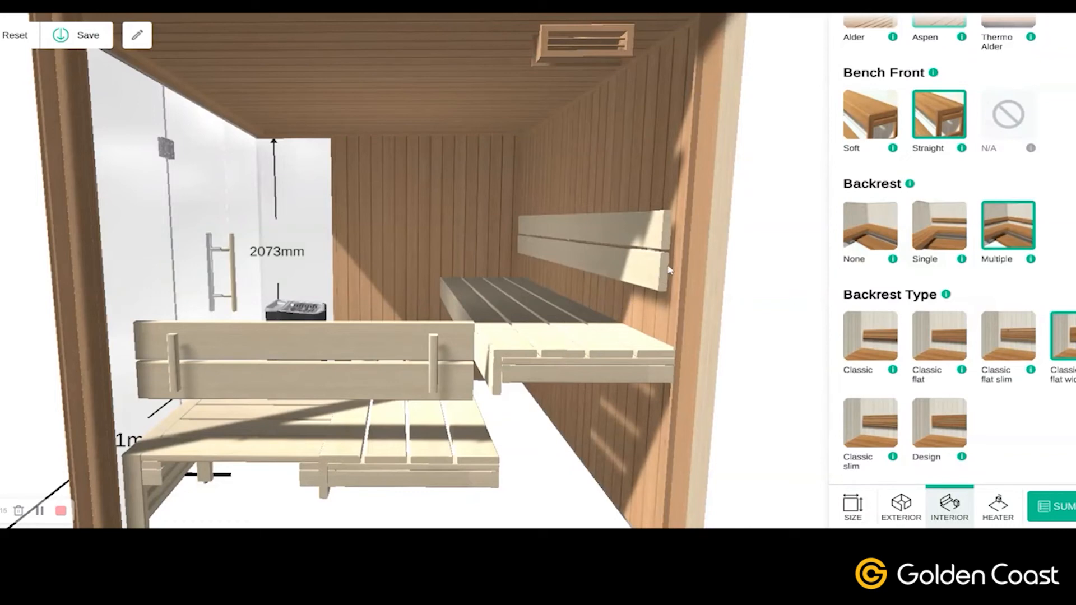
{"action": "left_click_drag", "start_coordinate": [600, 397], "coordinate": [785, 465]}
{"action": "left_click_drag", "start_coordinate": [202, 504], "coordinate": [331, 432]}
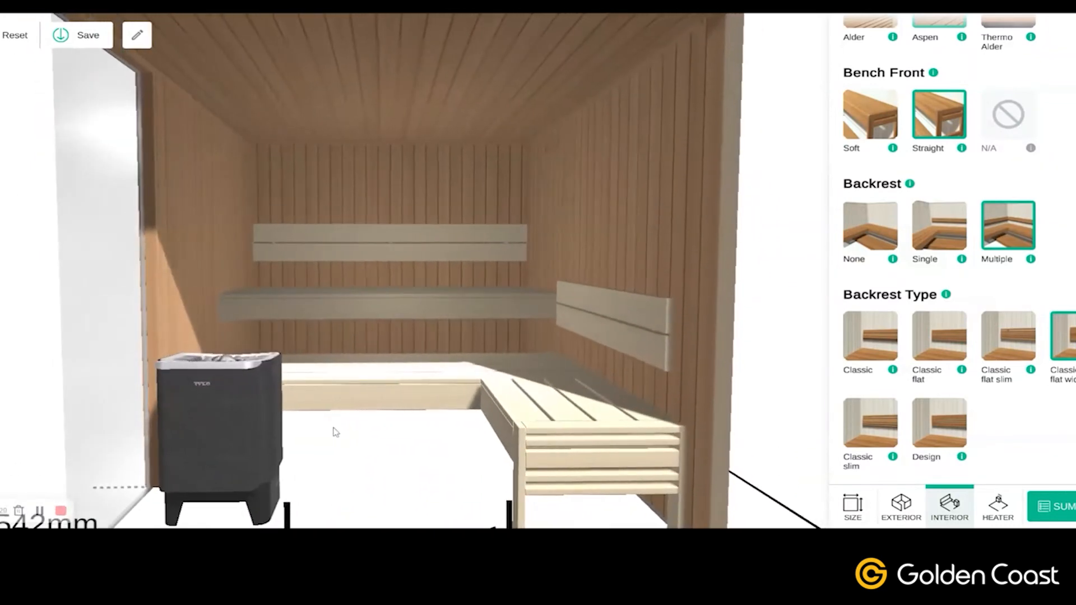
Try the Classic slim backrest type, set the backrest type to Design, and view it on both walls.
{"action": "left_click", "coordinate": [866, 422]}
{"action": "scroll", "coordinate": [637, 433], "scroll_direction": "up", "scroll_amount": 3}
{"action": "left_click_drag", "start_coordinate": [638, 433], "coordinate": [728, 364]}
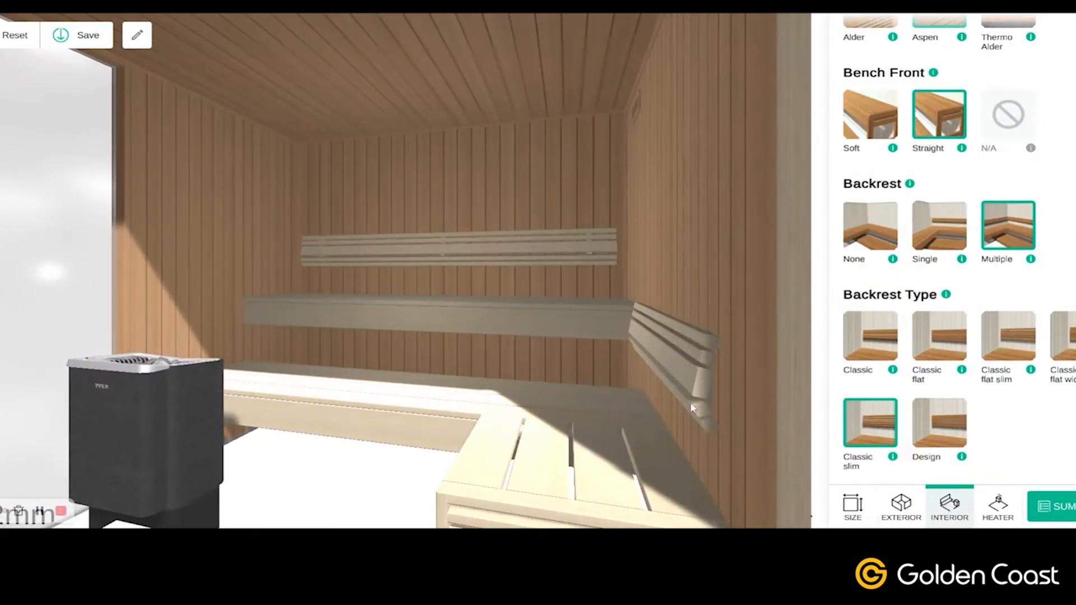
{"action": "left_click", "coordinate": [934, 425]}
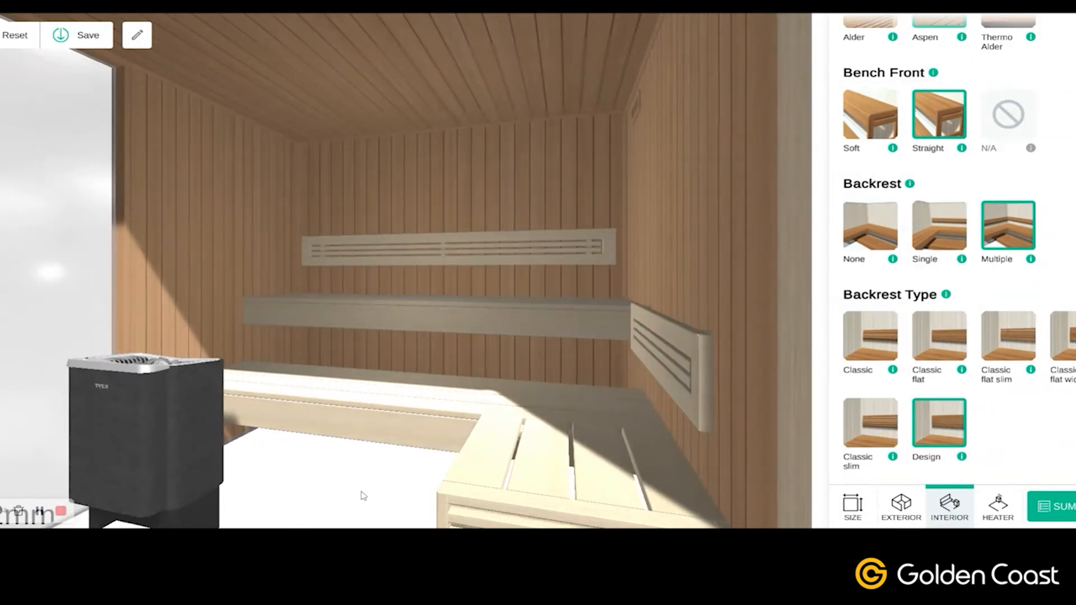
{"action": "left_click_drag", "start_coordinate": [358, 491], "coordinate": [448, 477]}
{"action": "scroll", "coordinate": [449, 476], "scroll_direction": "down", "scroll_amount": 5}
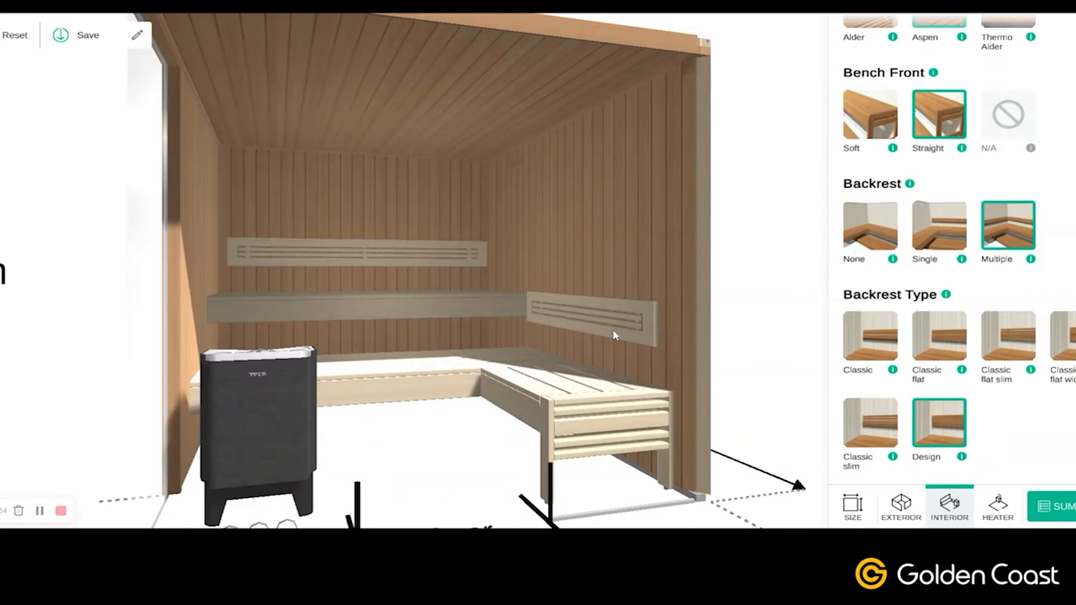
Try Single backrest lighting, and set the backrest lighting to Multiple.
{"action": "scroll", "coordinate": [908, 345], "scroll_direction": "down", "scroll_amount": 2}
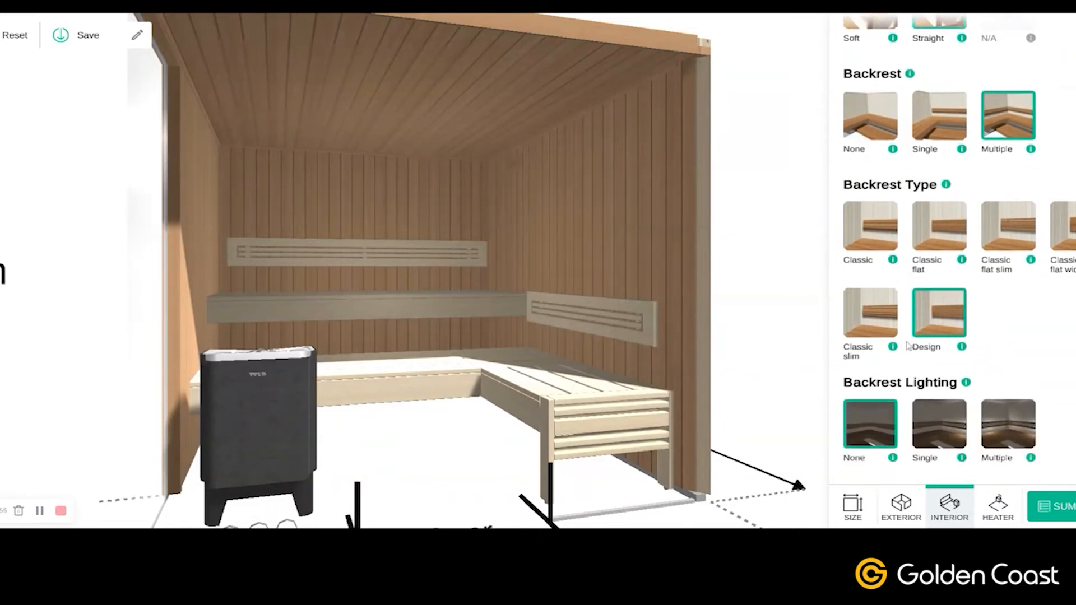
{"action": "scroll", "coordinate": [908, 345], "scroll_direction": "down", "scroll_amount": 1}
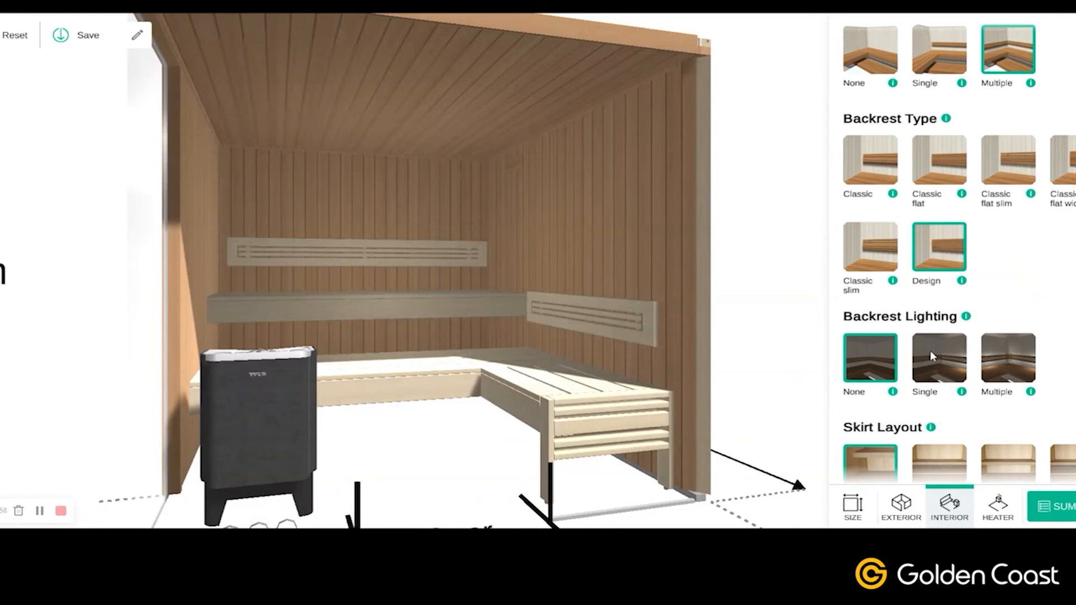
{"action": "left_click", "coordinate": [929, 351]}
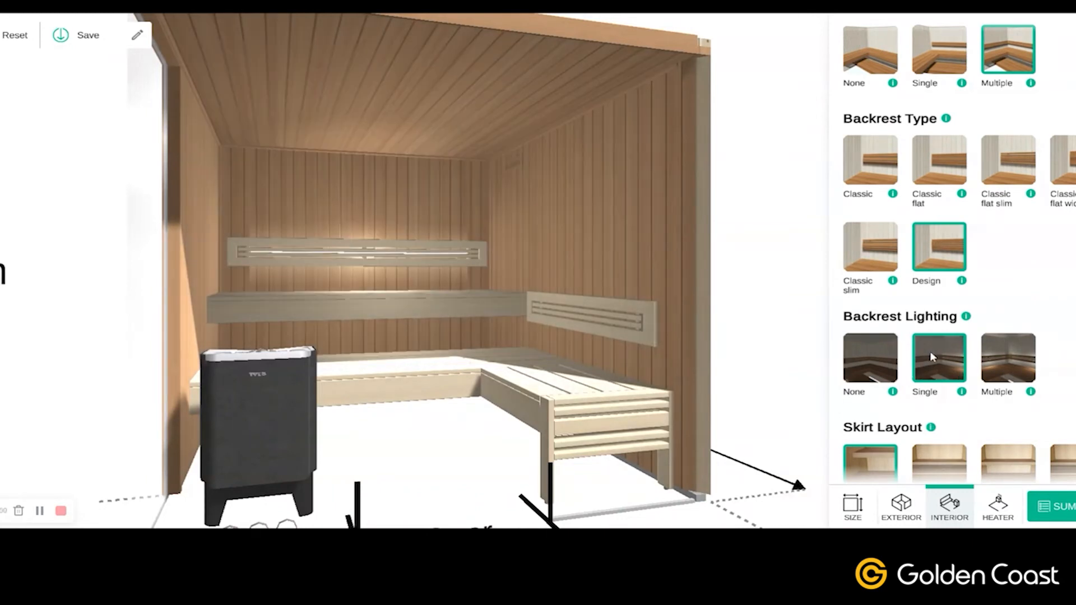
{"action": "left_click", "coordinate": [1001, 369]}
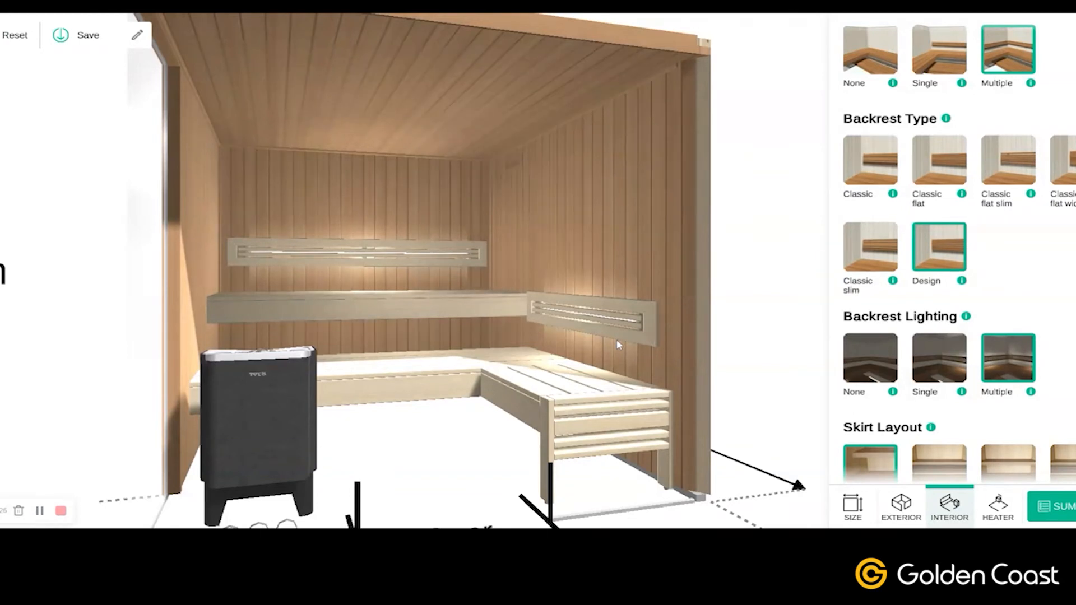
Try the Top and Bottom skirt layouts under the benches, and set the skirt layout to Both.
{"action": "scroll", "coordinate": [874, 329], "scroll_direction": "down", "scroll_amount": 1}
{"action": "scroll", "coordinate": [875, 328], "scroll_direction": "down", "scroll_amount": 3}
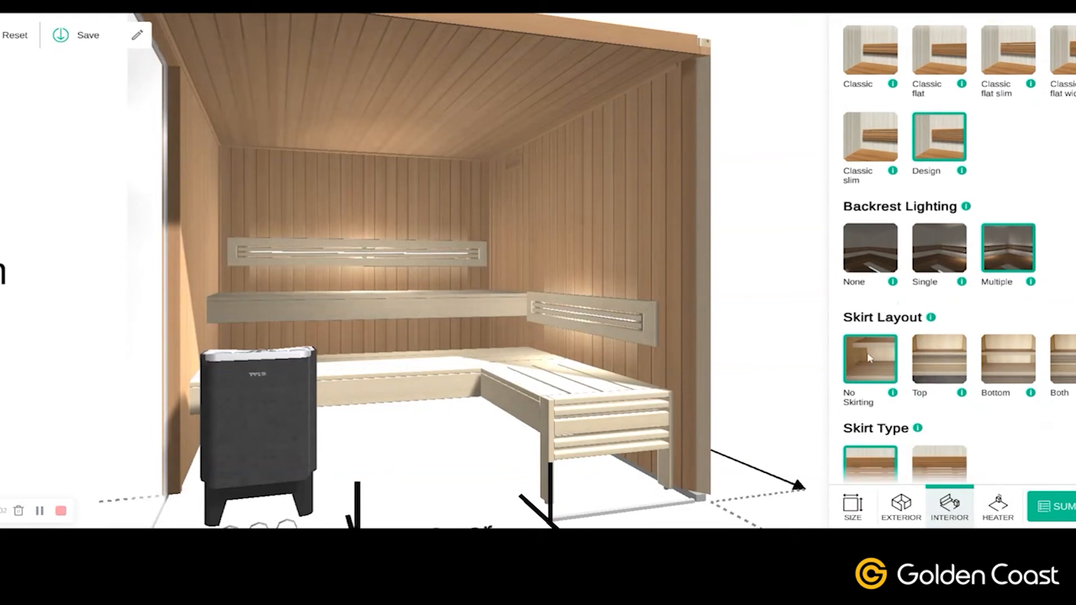
{"action": "left_click_drag", "start_coordinate": [783, 437], "coordinate": [754, 382]}
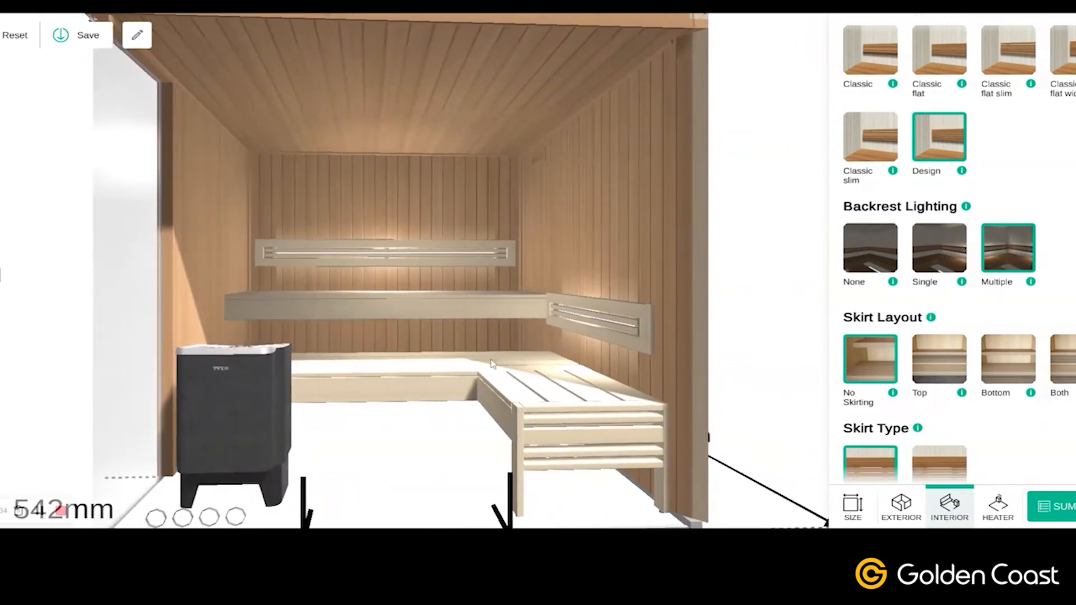
{"action": "left_click", "coordinate": [936, 362]}
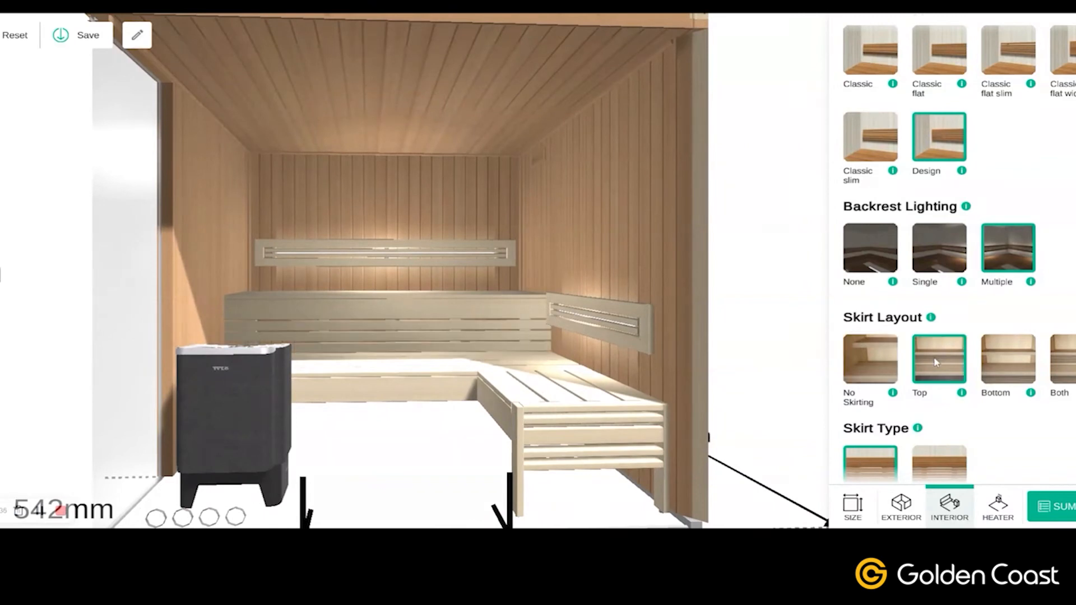
{"action": "left_click", "coordinate": [1002, 363]}
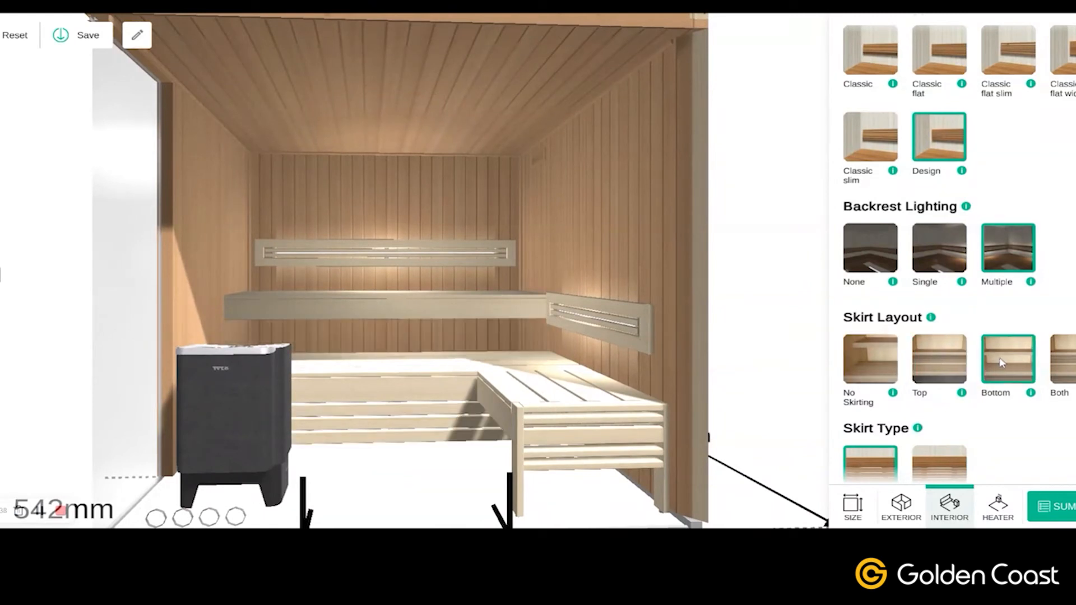
{"action": "left_click", "coordinate": [1069, 378]}
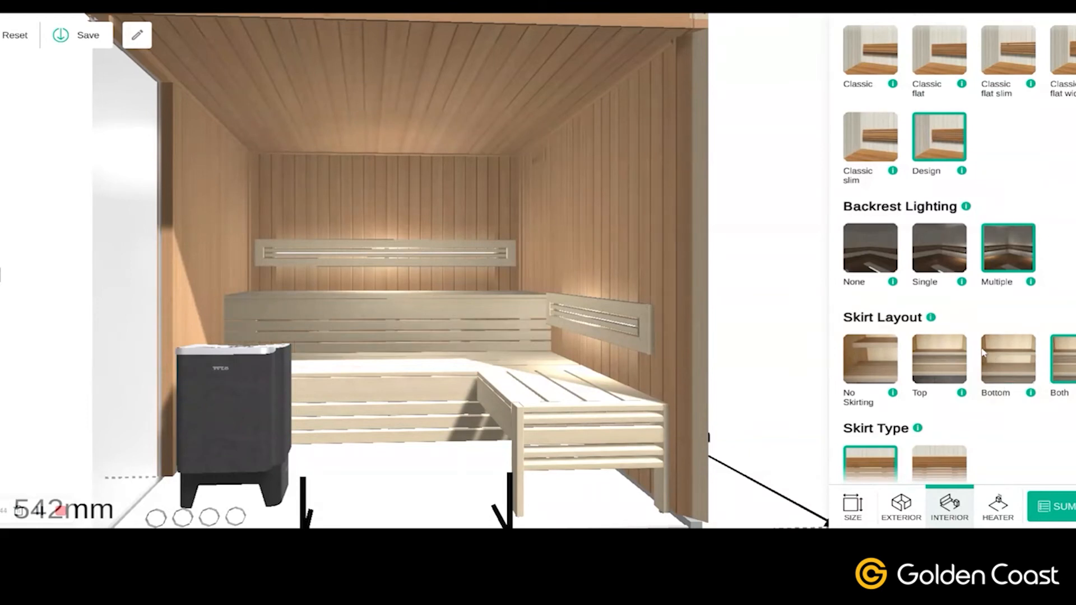
Set the skirt type to Slim and view the slatted skirting beneath both benches.
{"action": "scroll", "coordinate": [984, 352], "scroll_direction": "down", "scroll_amount": 1}
{"action": "scroll", "coordinate": [984, 352], "scroll_direction": "down", "scroll_amount": 1}
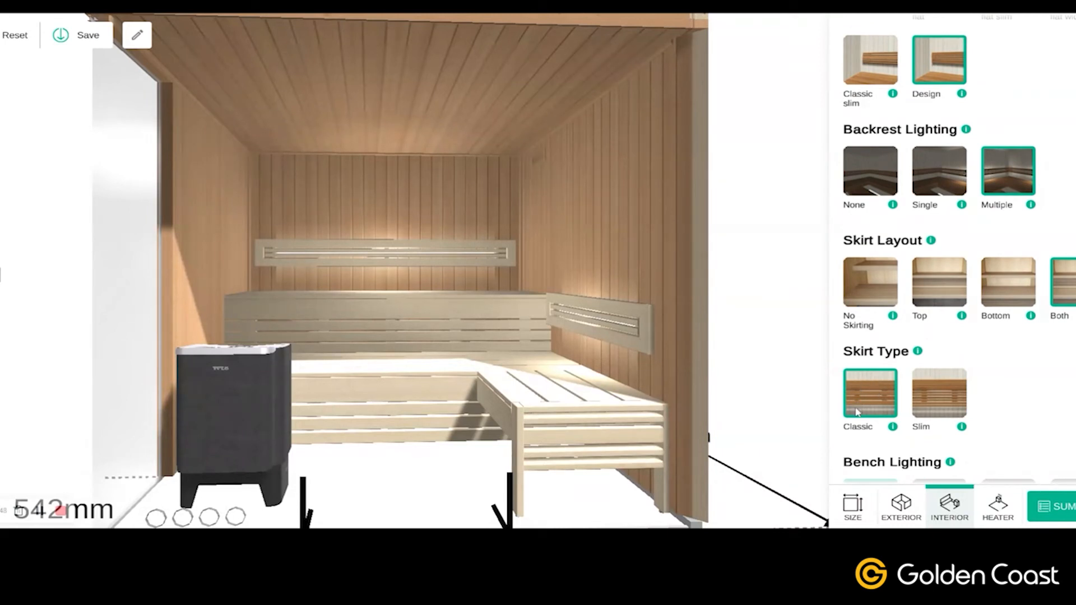
{"action": "left_click", "coordinate": [942, 401]}
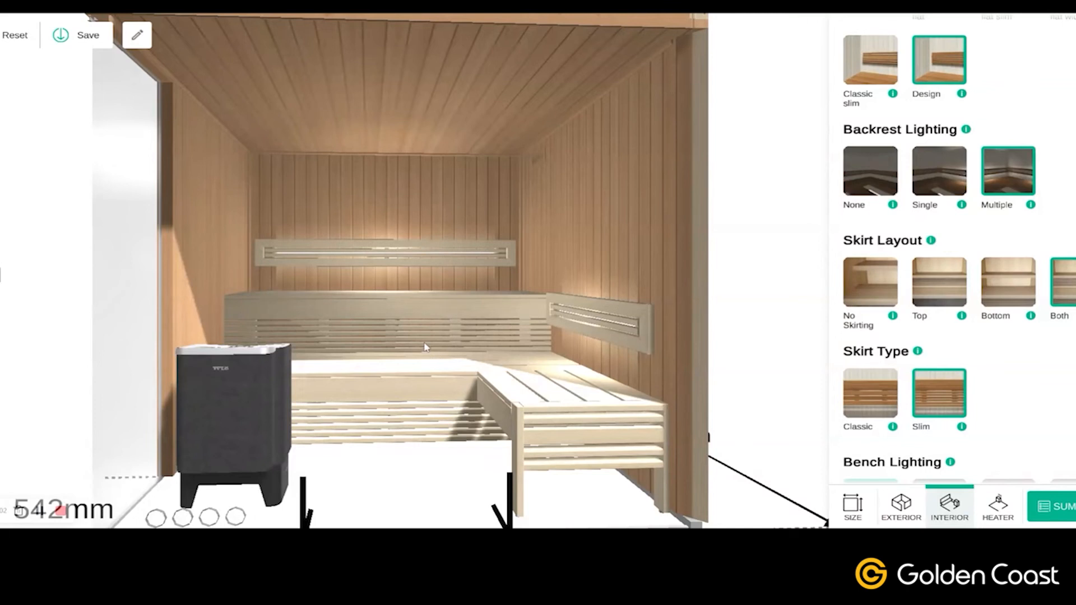
{"action": "scroll", "coordinate": [459, 363], "scroll_direction": "down", "scroll_amount": 4}
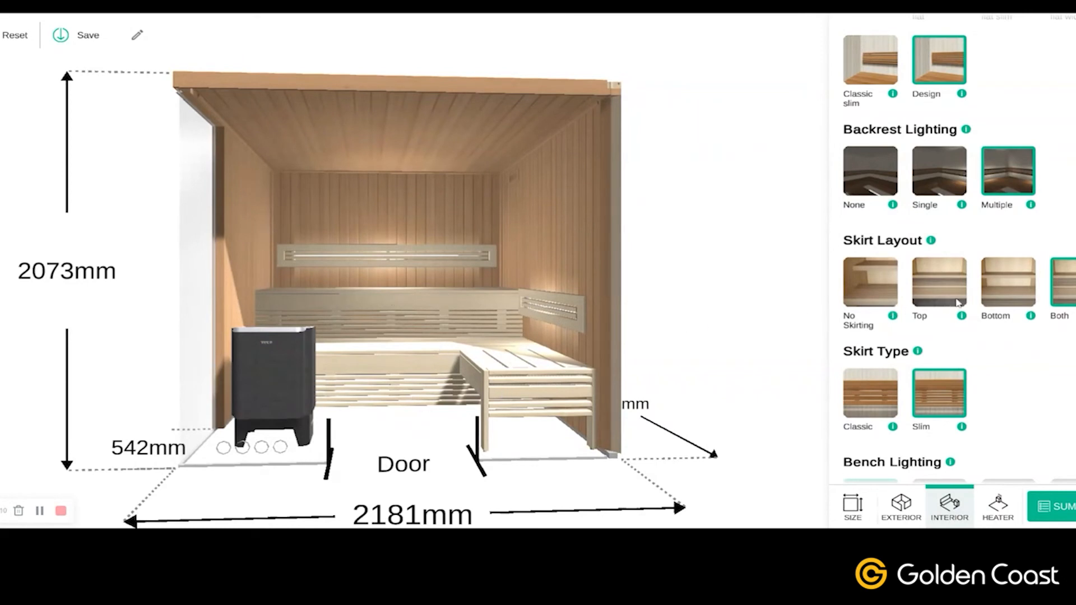
Try the Top, Bottom and Both bench lighting options, and set the bench lighting back to No Lighting.
{"action": "scroll", "coordinate": [952, 303], "scroll_direction": "down", "scroll_amount": 2}
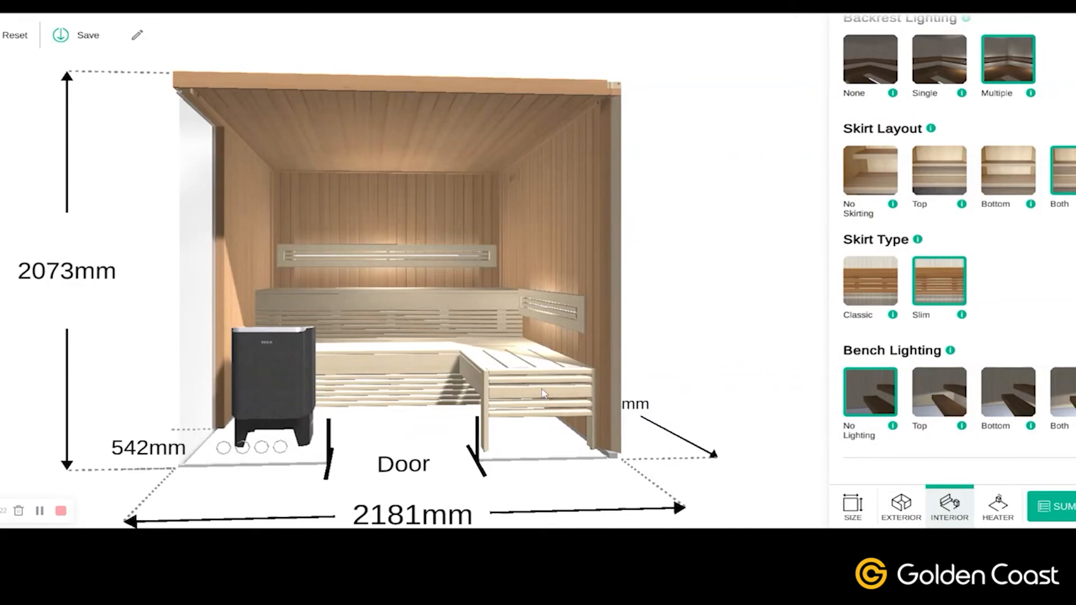
{"action": "left_click", "coordinate": [935, 399]}
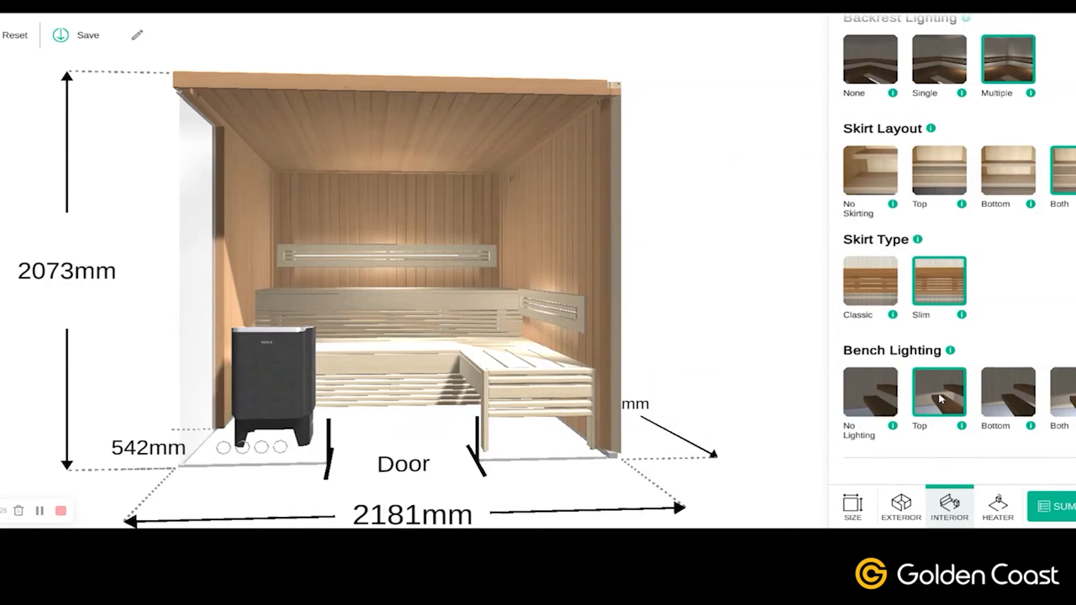
{"action": "left_click", "coordinate": [1001, 397]}
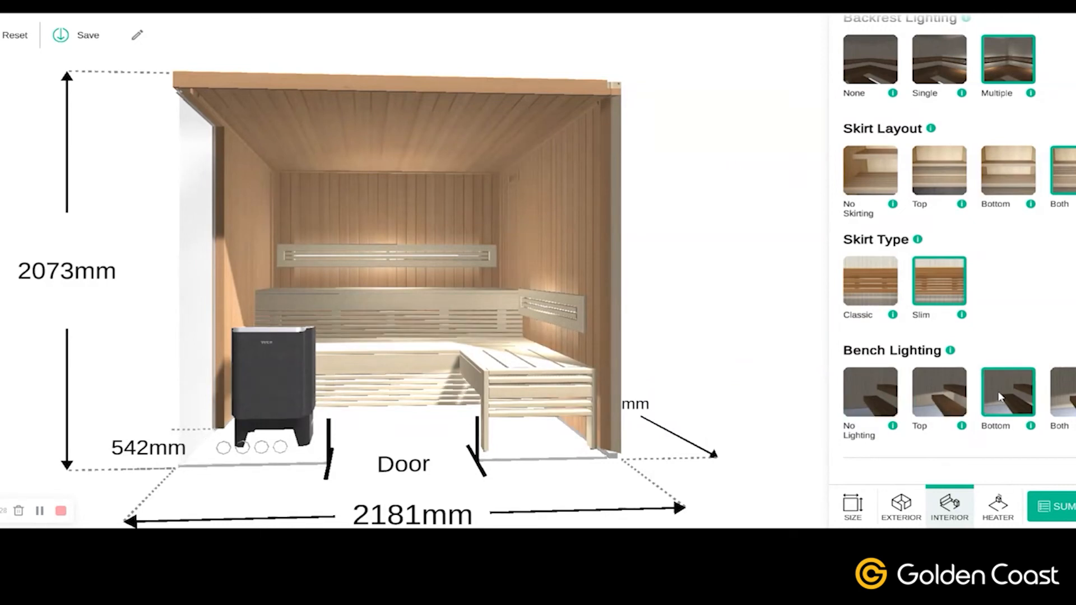
{"action": "left_click", "coordinate": [1071, 399]}
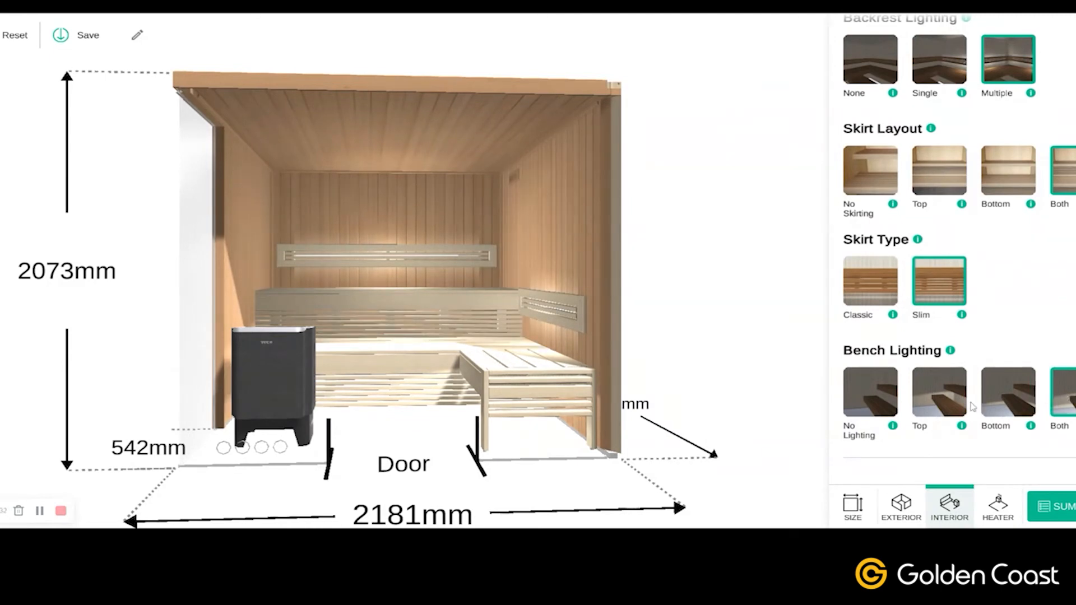
{"action": "left_click", "coordinate": [869, 398]}
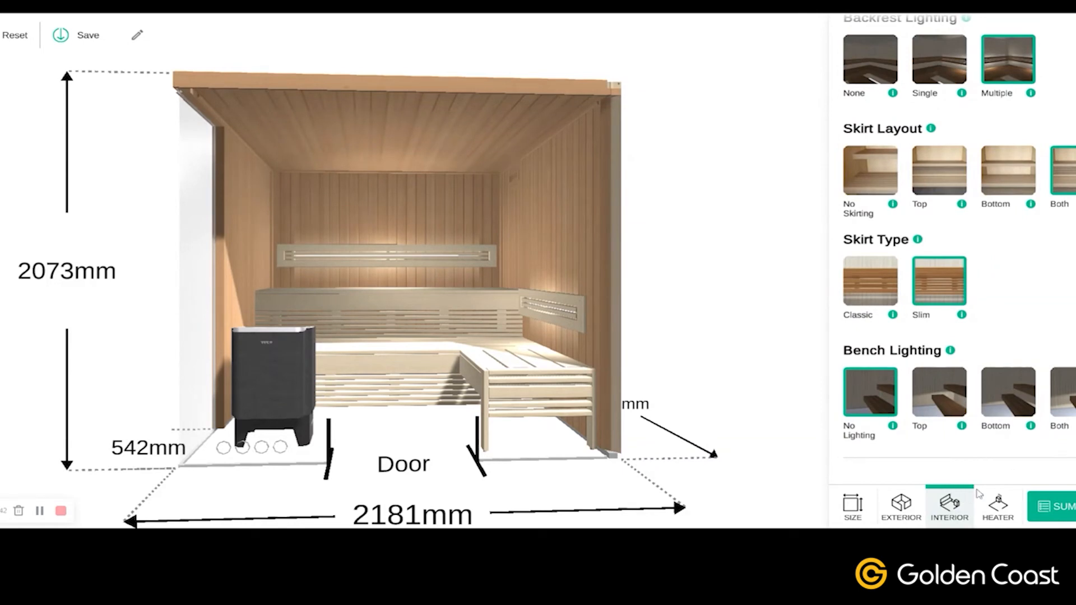
Open the heater options, try the SENSE PURE 10 and SENSE ELITE 10 models, and reselect SENSE COMBI 10 PURE.
{"action": "left_click", "coordinate": [1003, 513]}
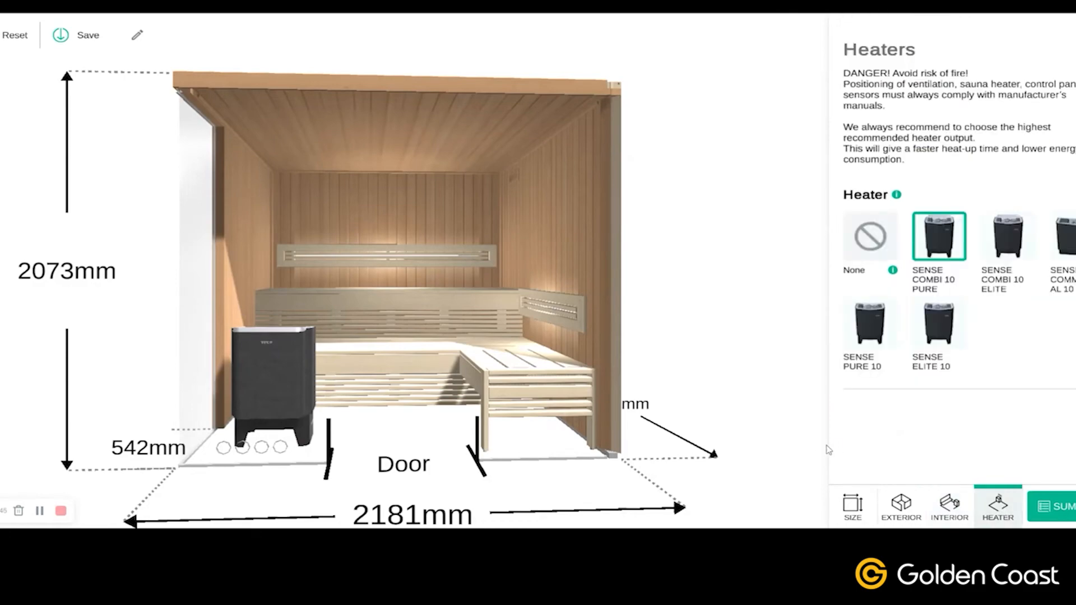
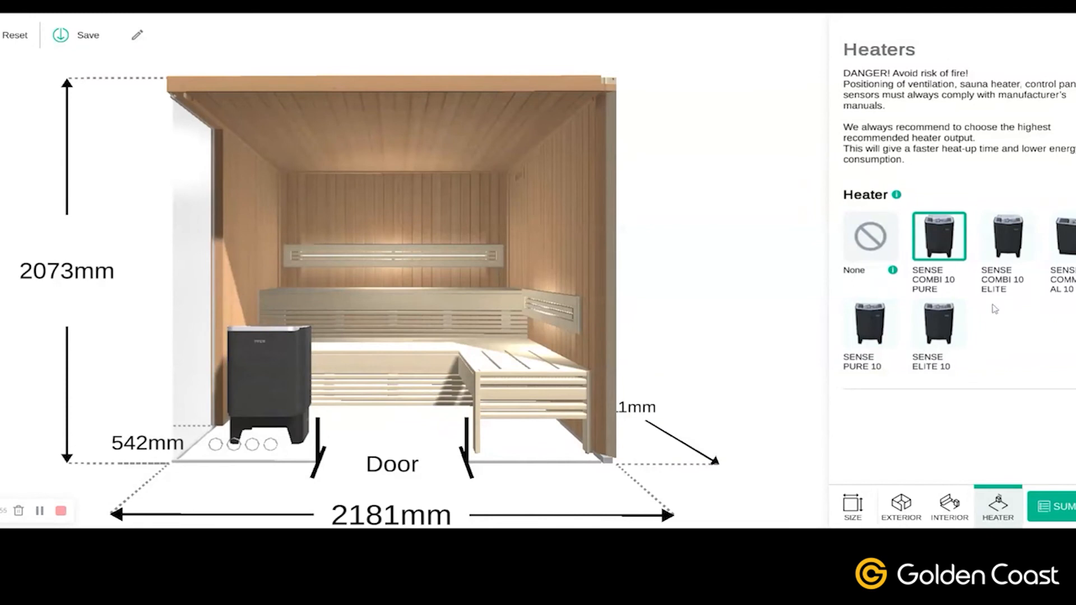
{"action": "left_click", "coordinate": [878, 334]}
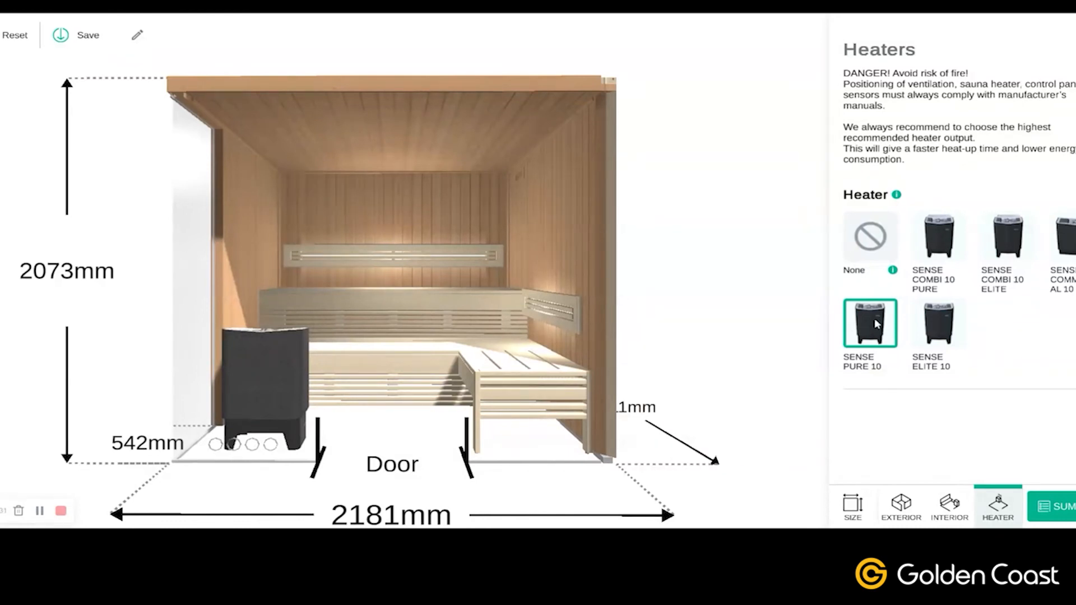
{"action": "left_click", "coordinate": [936, 338]}
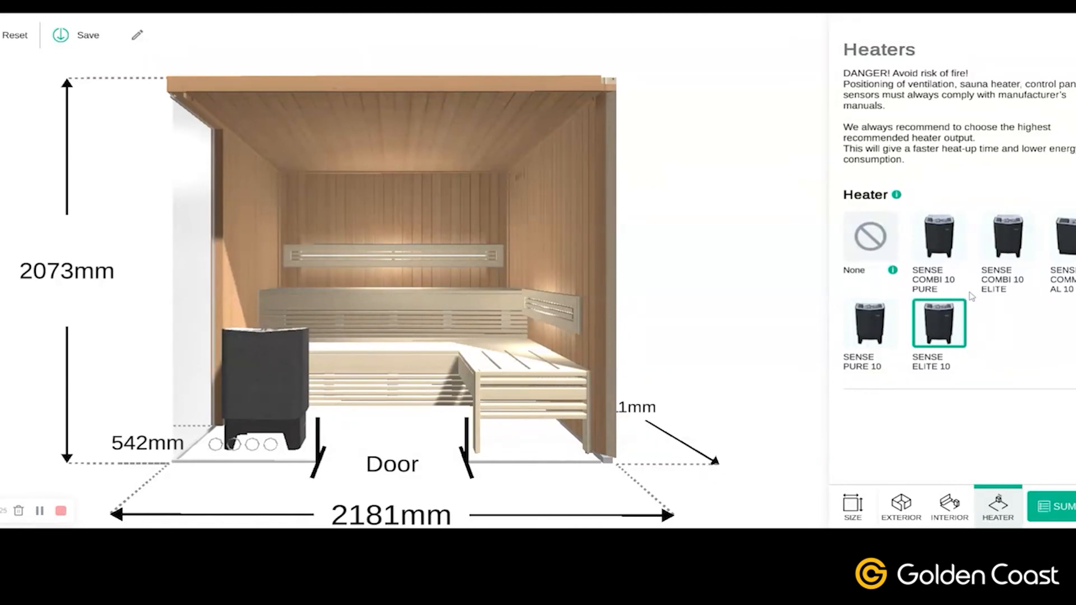
{"action": "left_click", "coordinate": [947, 248]}
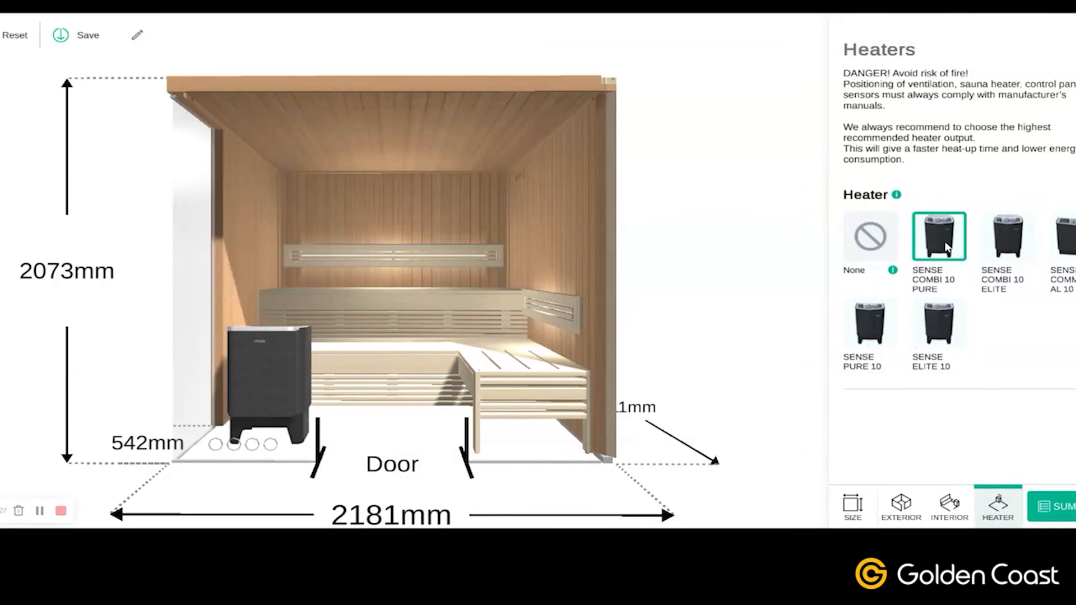
View the heater up close from inside, compare SENSE PURE 10 with SENSE ELITE 10, and return to SENSE COMBI 10 PURE.
{"action": "left_click_drag", "start_coordinate": [713, 400], "coordinate": [427, 413]}
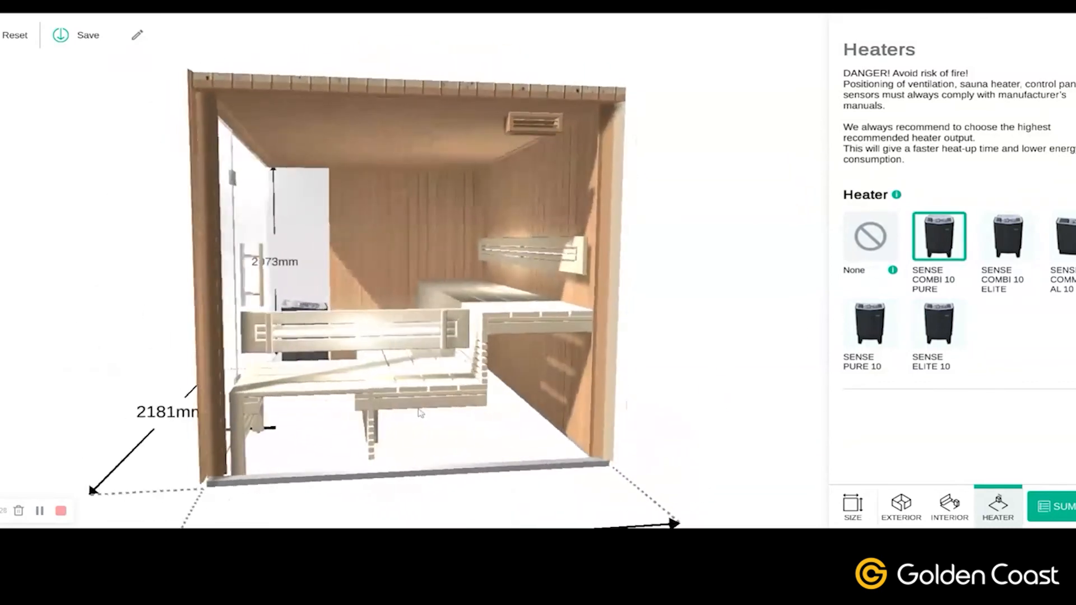
{"action": "scroll", "coordinate": [427, 413], "scroll_direction": "up", "scroll_amount": 10}
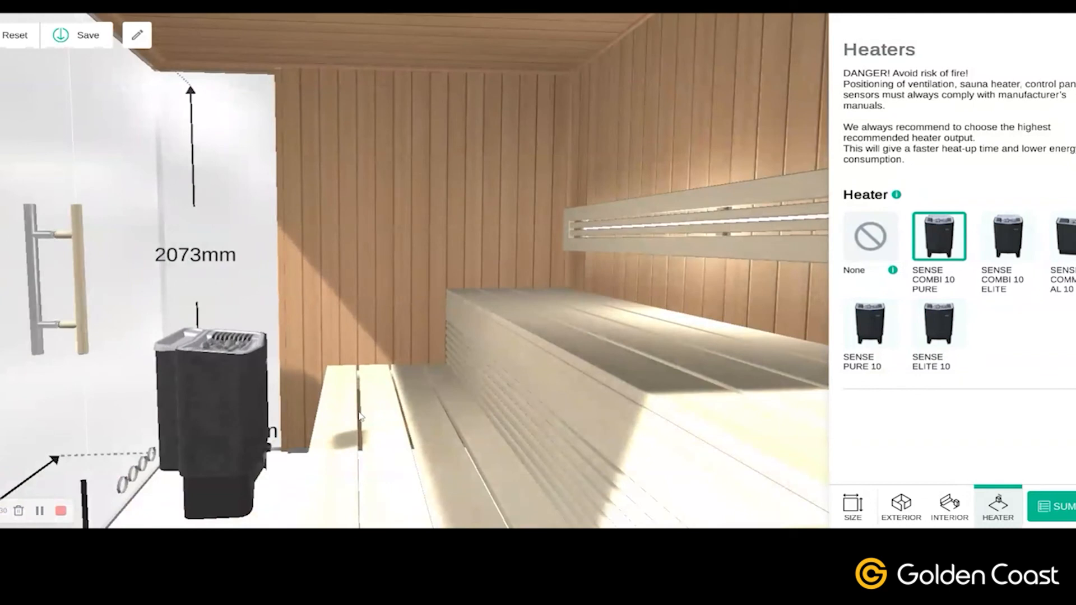
{"action": "left_click", "coordinate": [884, 343]}
{"action": "left_click", "coordinate": [940, 333]}
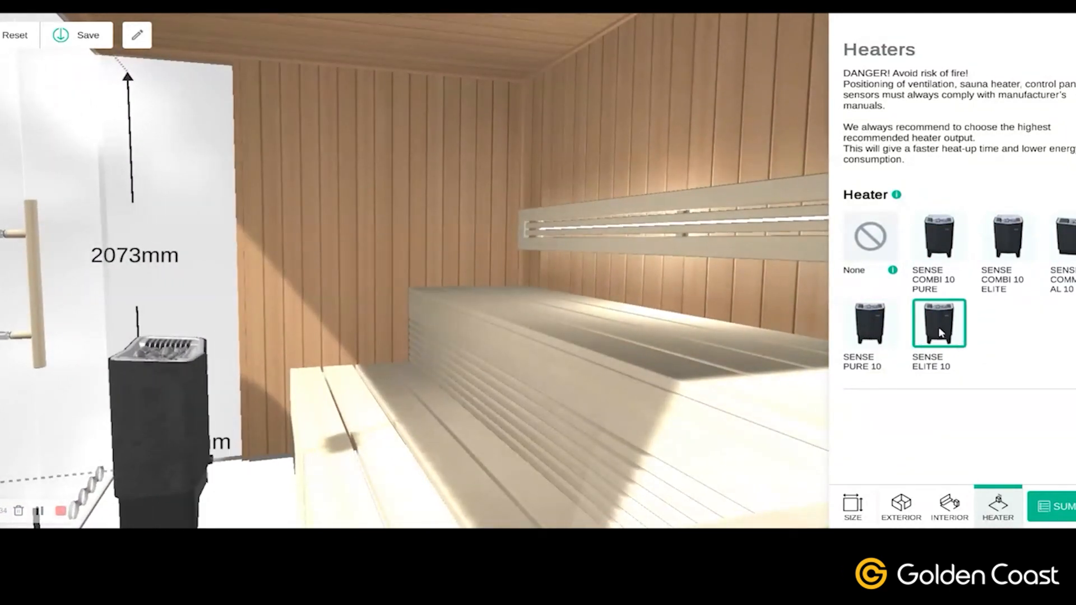
{"action": "left_click", "coordinate": [884, 333]}
{"action": "left_click", "coordinate": [935, 330]}
{"action": "left_click", "coordinate": [941, 250]}
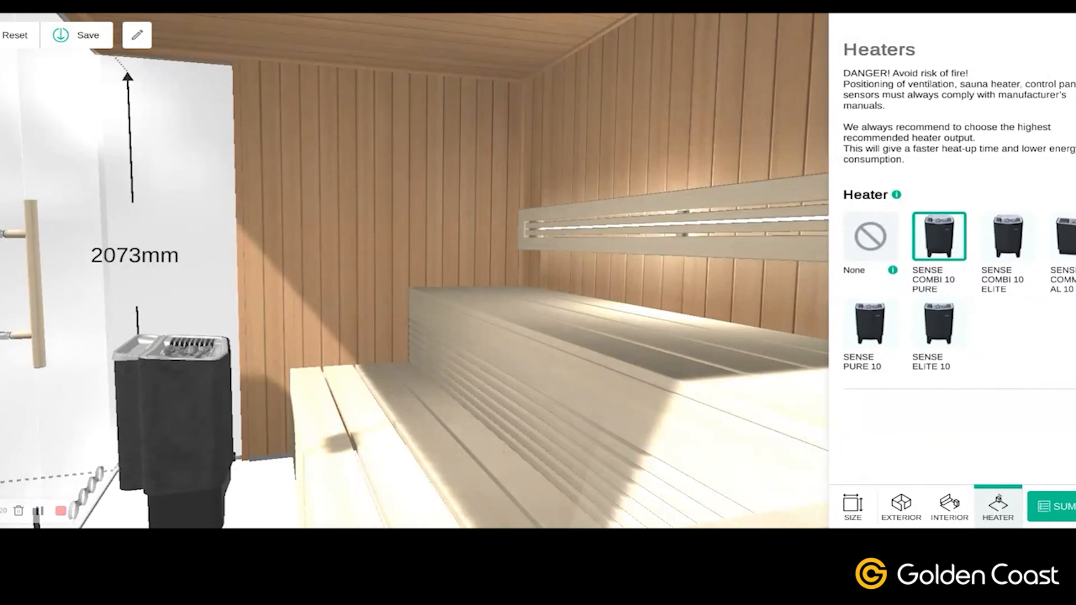
Set the heater to SENSE COMBI 10 ELITE and view it from above alongside the benches.
{"action": "left_click", "coordinate": [1010, 238]}
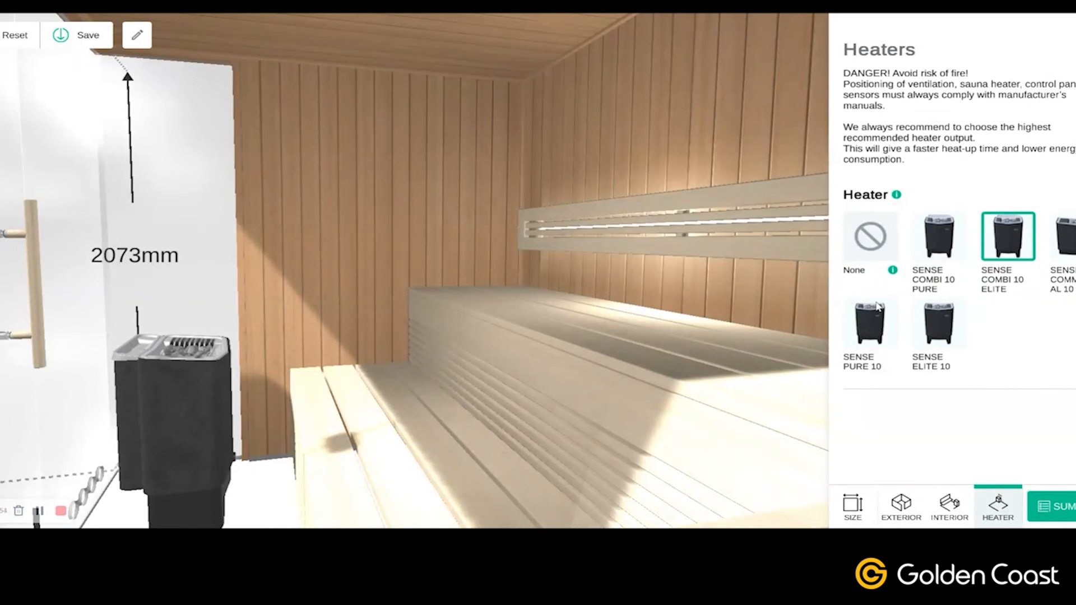
{"action": "scroll", "coordinate": [681, 333], "scroll_direction": "down", "scroll_amount": 3}
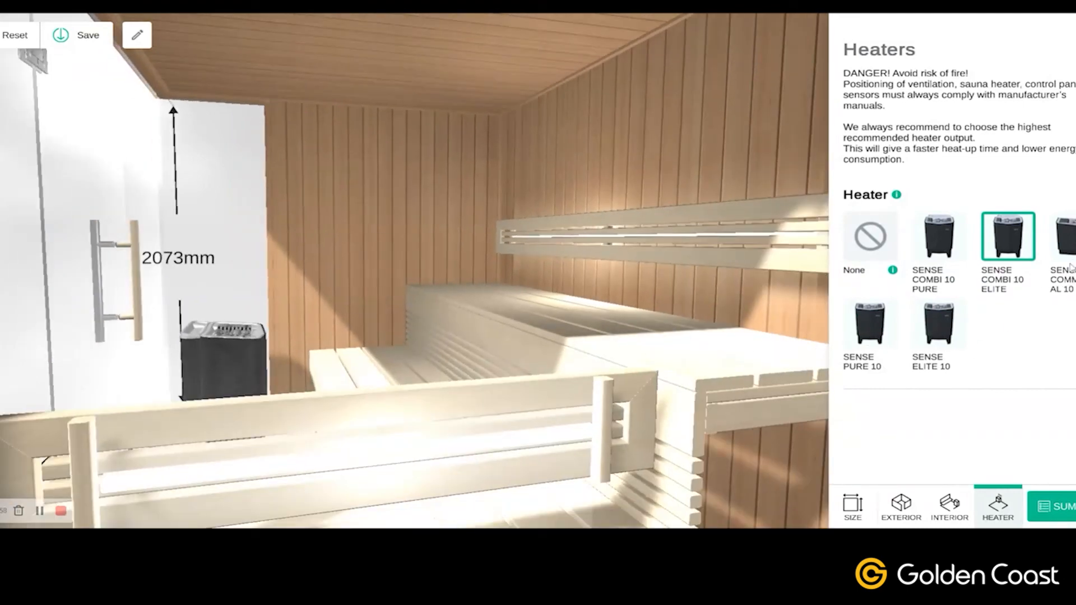
{"action": "left_click_drag", "start_coordinate": [543, 370], "coordinate": [387, 421]}
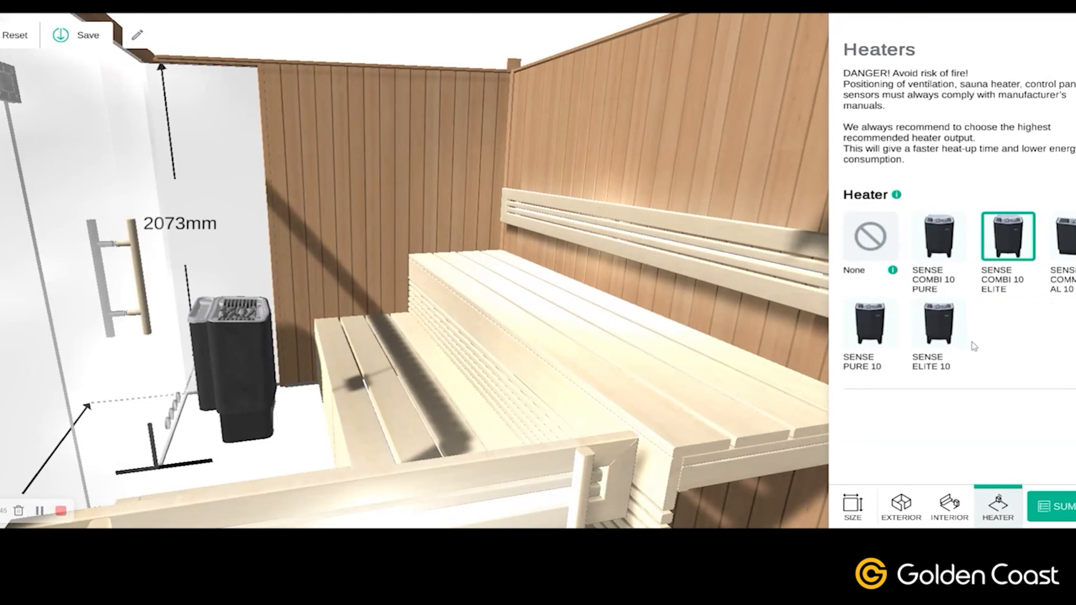
{"action": "scroll", "coordinate": [730, 373], "scroll_direction": "down", "scroll_amount": 3}
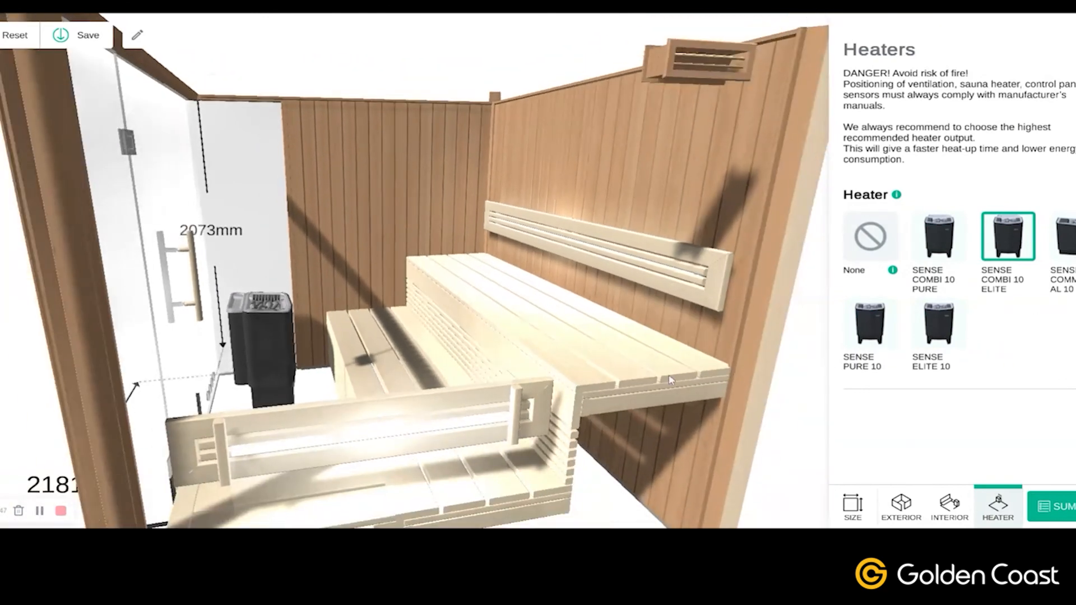
{"action": "scroll", "coordinate": [625, 359], "scroll_direction": "down", "scroll_amount": 1}
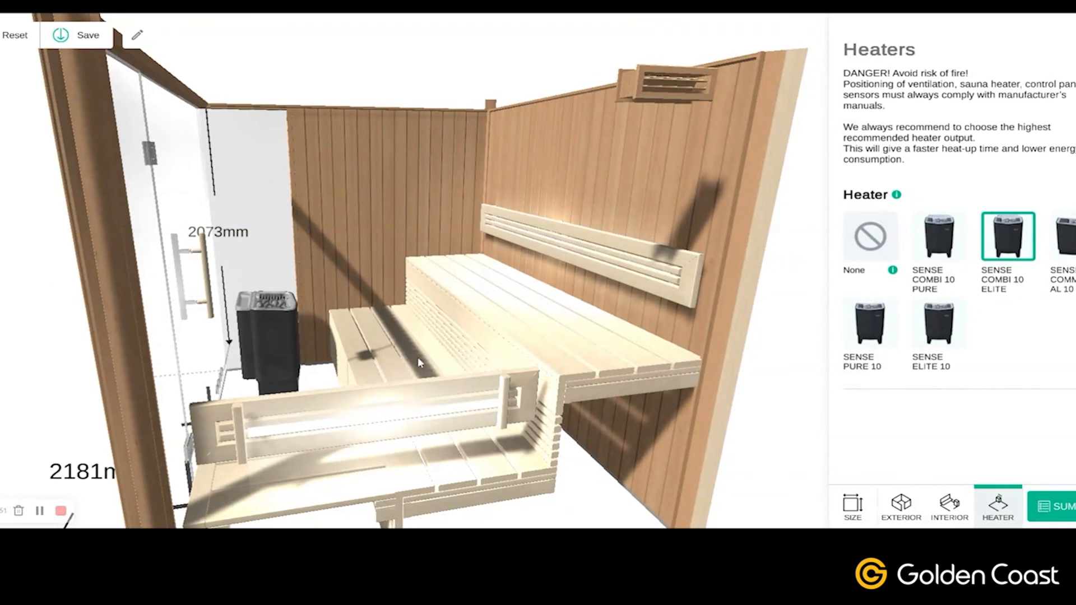
Open the placed heater's placement and ventilation settings, and examine the air inlet beside it and the outlet high on the side wall.
{"action": "left_click", "coordinate": [281, 341]}
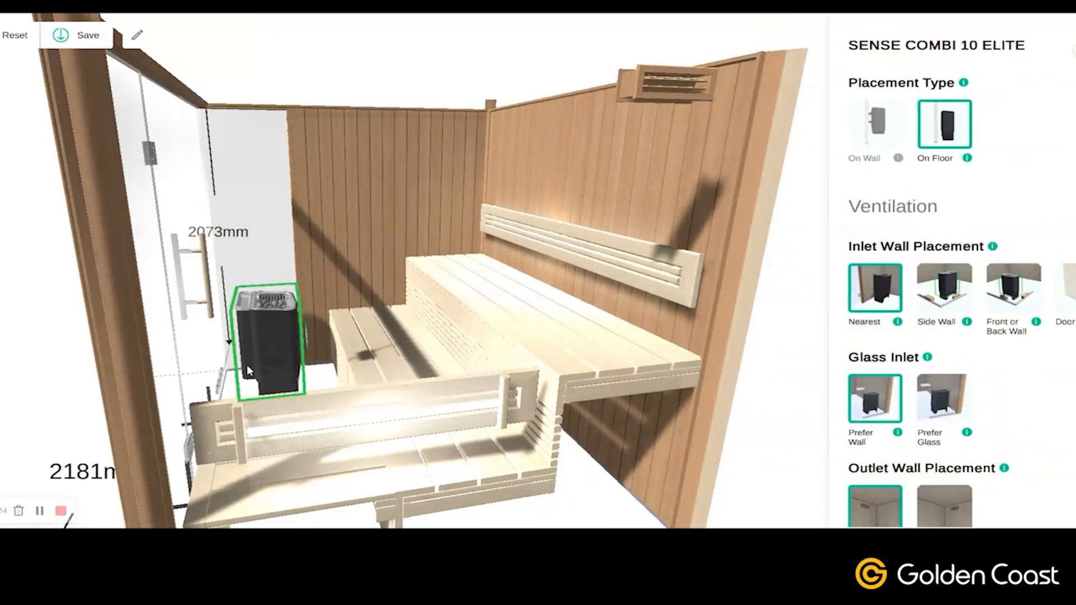
{"action": "left_click_drag", "start_coordinate": [87, 448], "coordinate": [339, 419]}
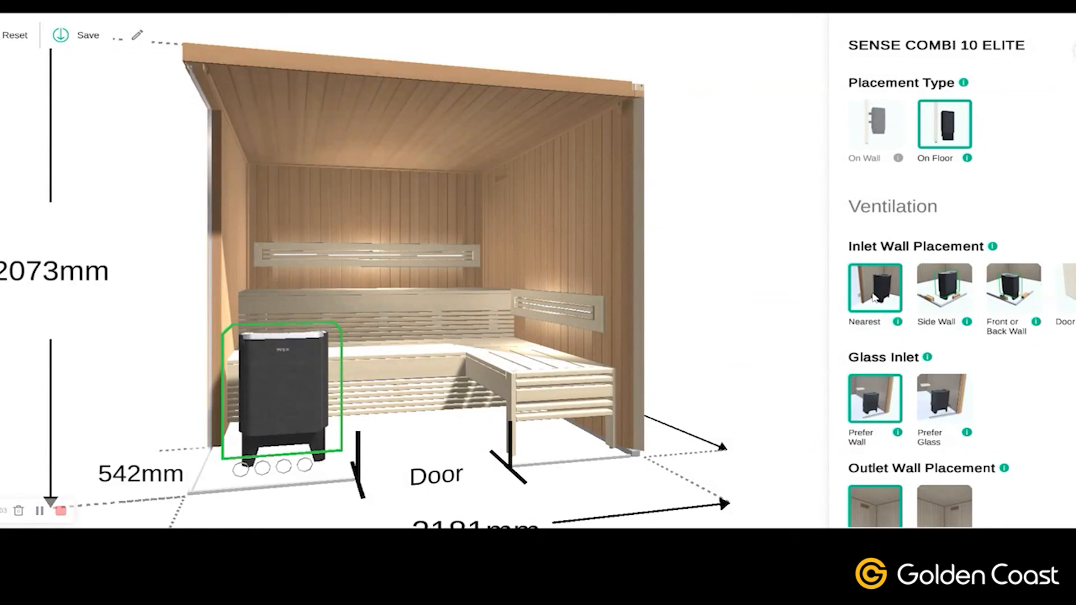
{"action": "scroll", "coordinate": [875, 298], "scroll_direction": "down", "scroll_amount": 1}
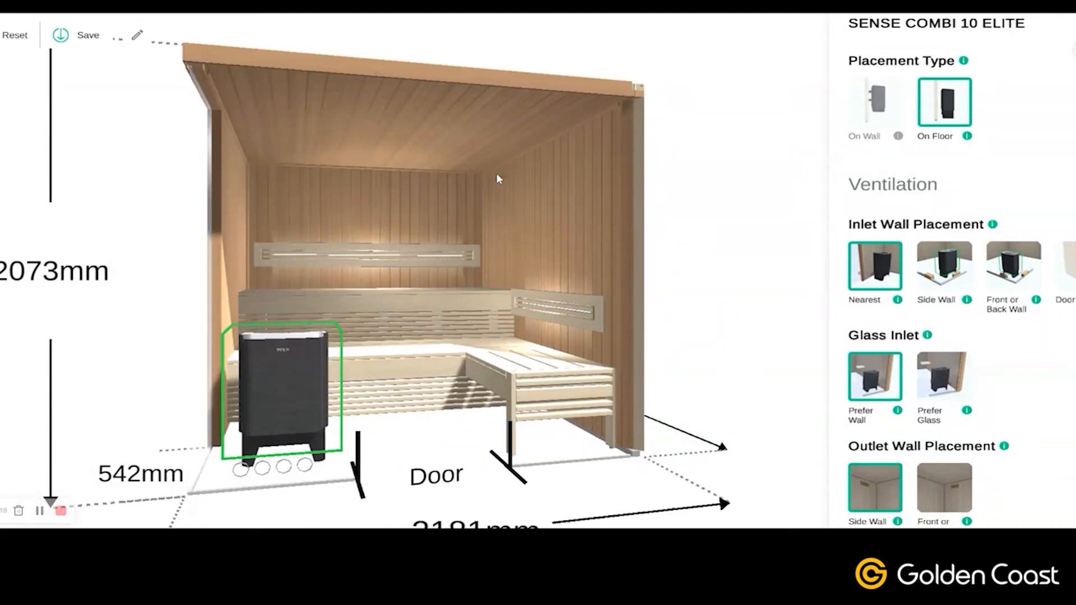
{"action": "left_click_drag", "start_coordinate": [677, 240], "coordinate": [540, 116]}
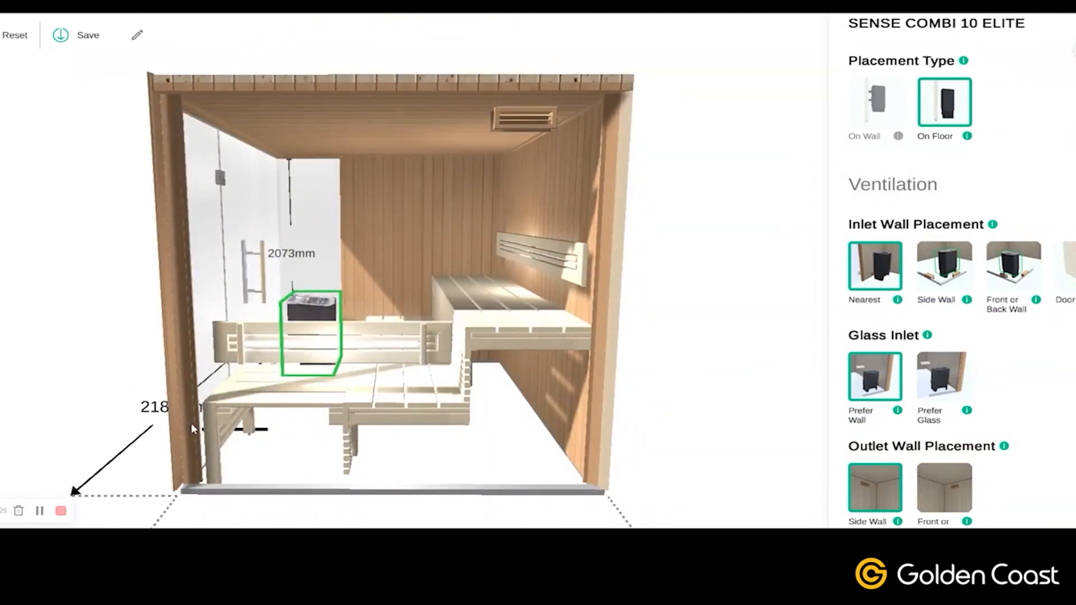
{"action": "left_click_drag", "start_coordinate": [112, 456], "coordinate": [434, 414]}
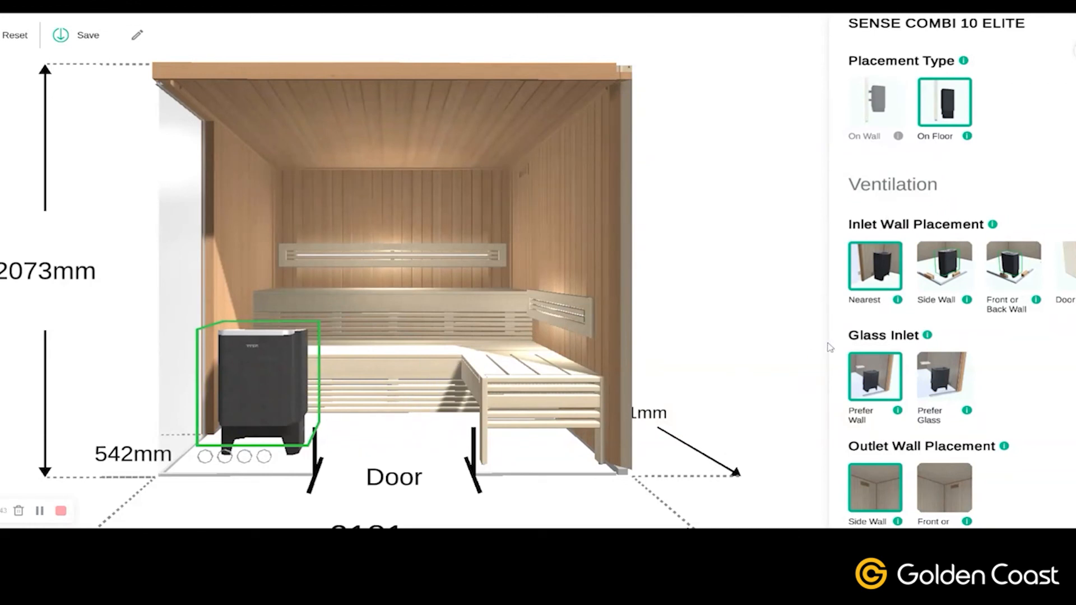
Try the Side Wall and Front or Back Wall inlet placements with the glass inlet set to Prefer Glass.
{"action": "left_click_drag", "start_coordinate": [379, 451], "coordinate": [429, 447]}
{"action": "left_click", "coordinate": [936, 285]}
{"action": "left_click", "coordinate": [939, 372]}
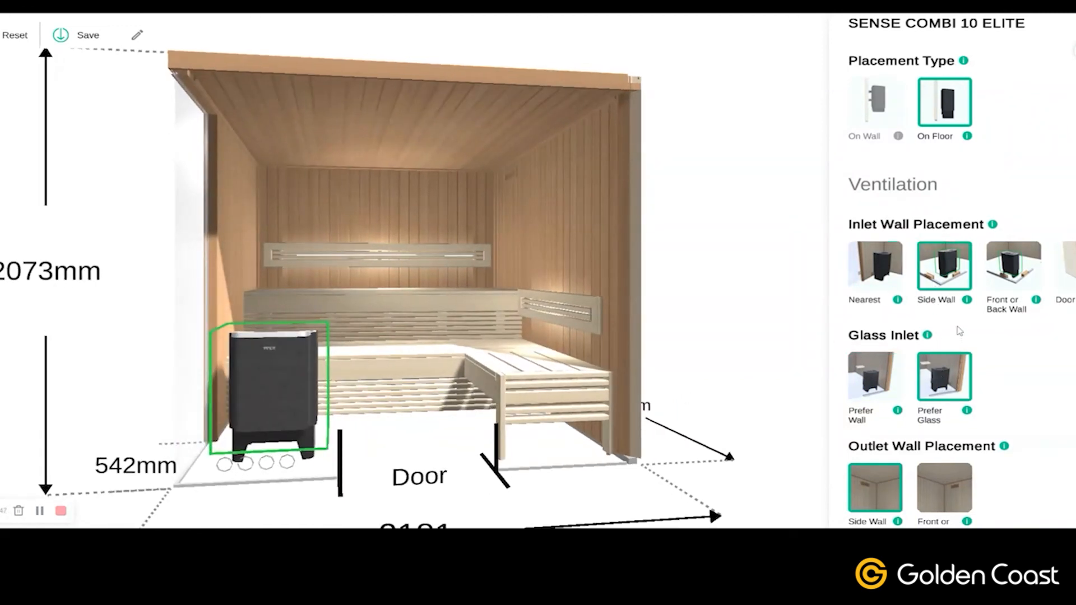
{"action": "left_click", "coordinate": [1013, 282]}
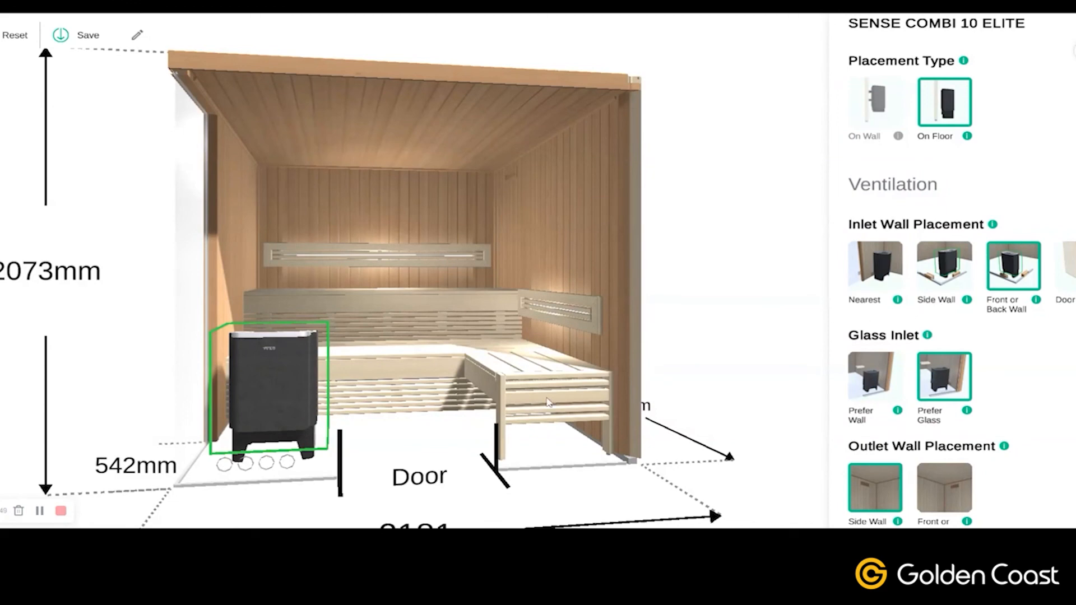
Try the Door inlet placement, view the front of the sauna, and set the inlet wall placement to Nearest.
{"action": "left_click_drag", "start_coordinate": [205, 492], "coordinate": [264, 483]}
{"action": "left_click", "coordinate": [1067, 268]}
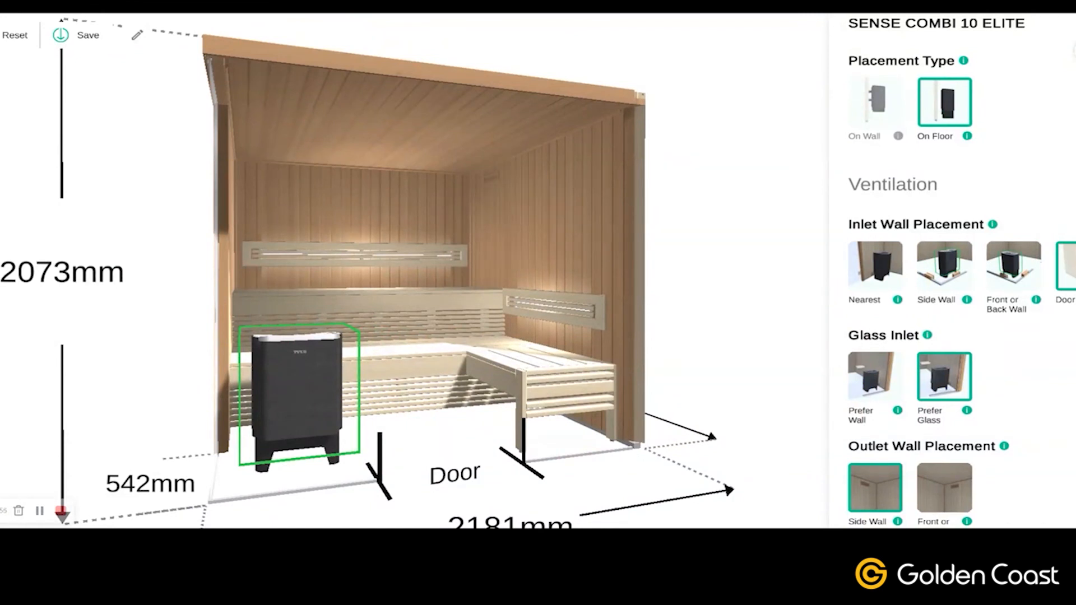
{"action": "left_click_drag", "start_coordinate": [571, 489], "coordinate": [547, 470]}
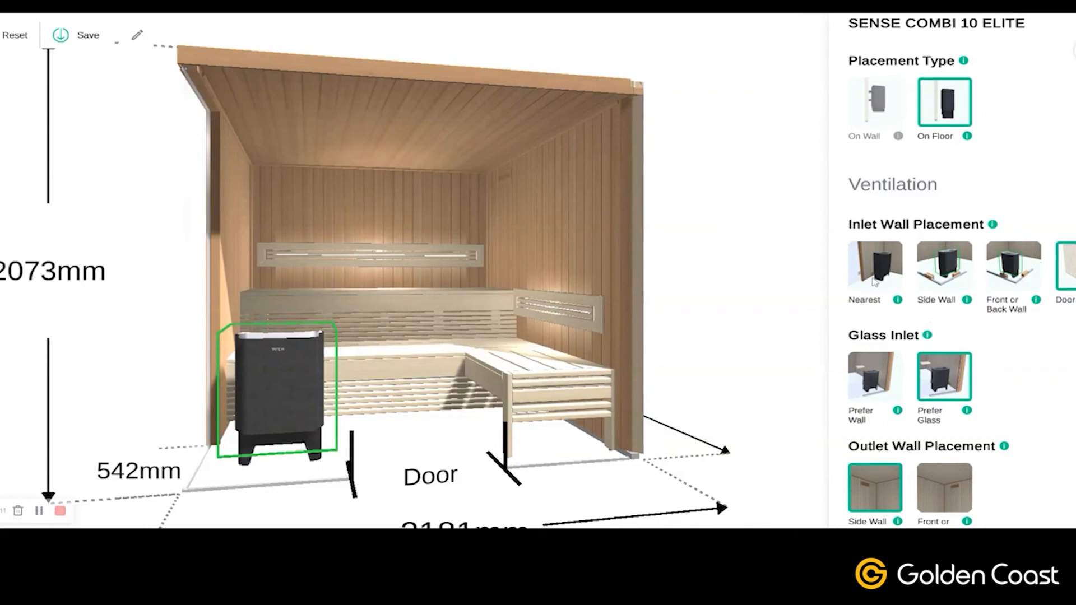
{"action": "left_click", "coordinate": [877, 278]}
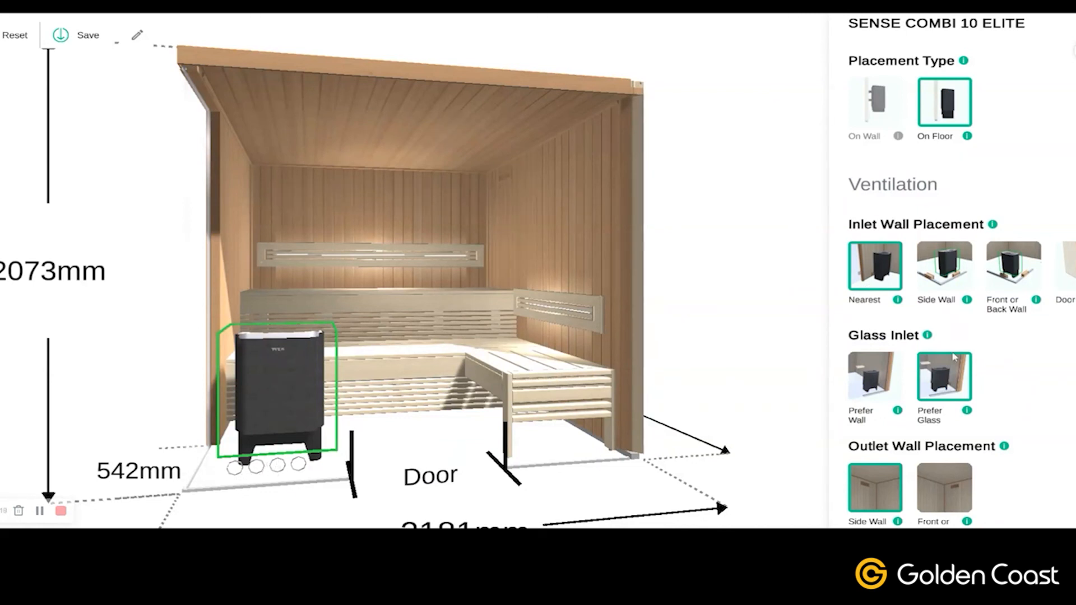
Look over the outlet ventilation options and set the glass inlet to Prefer Wall.
{"action": "scroll", "coordinate": [959, 349], "scroll_direction": "down", "scroll_amount": 1}
{"action": "scroll", "coordinate": [959, 349], "scroll_direction": "down", "scroll_amount": 3}
{"action": "scroll", "coordinate": [955, 367], "scroll_direction": "down", "scroll_amount": 2}
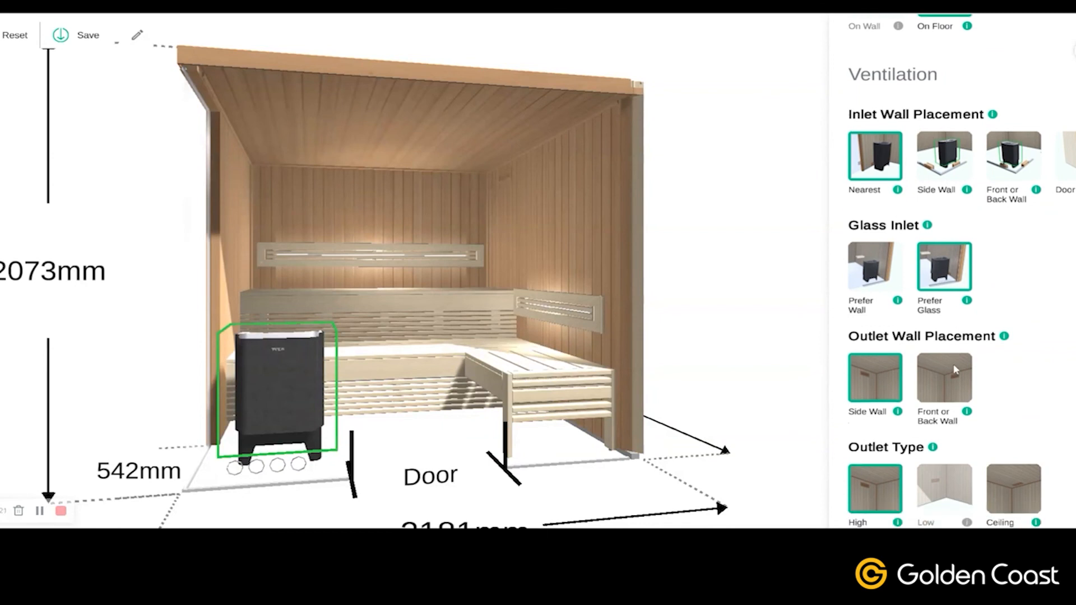
{"action": "left_click", "coordinate": [884, 262]}
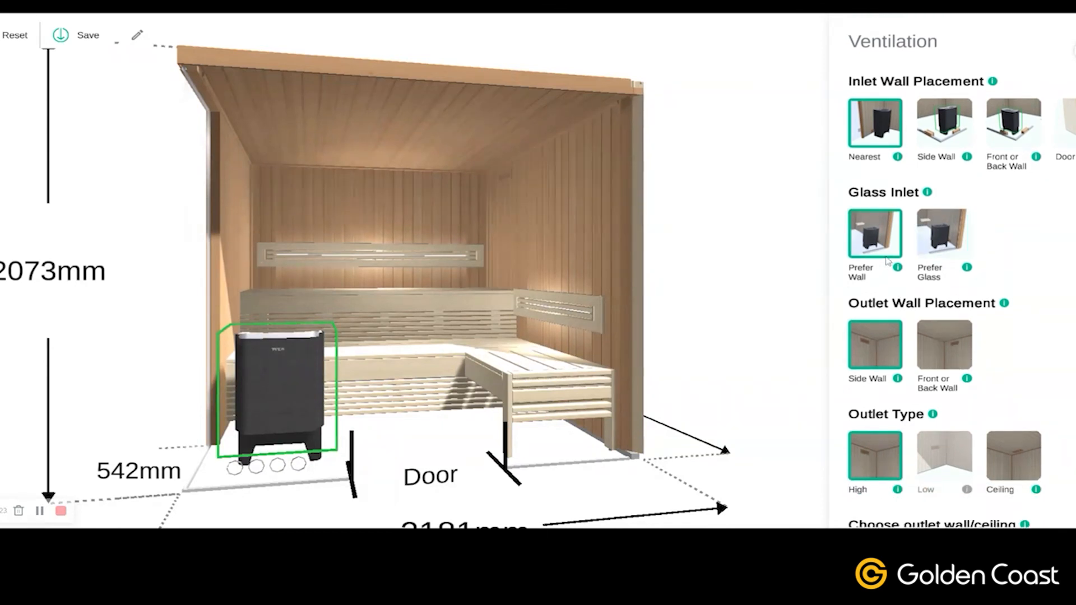
Set the ventilation outlet type to Ceiling.
{"action": "scroll", "coordinate": [886, 261], "scroll_direction": "down", "scroll_amount": 3}
{"action": "scroll", "coordinate": [886, 262], "scroll_direction": "down", "scroll_amount": 1}
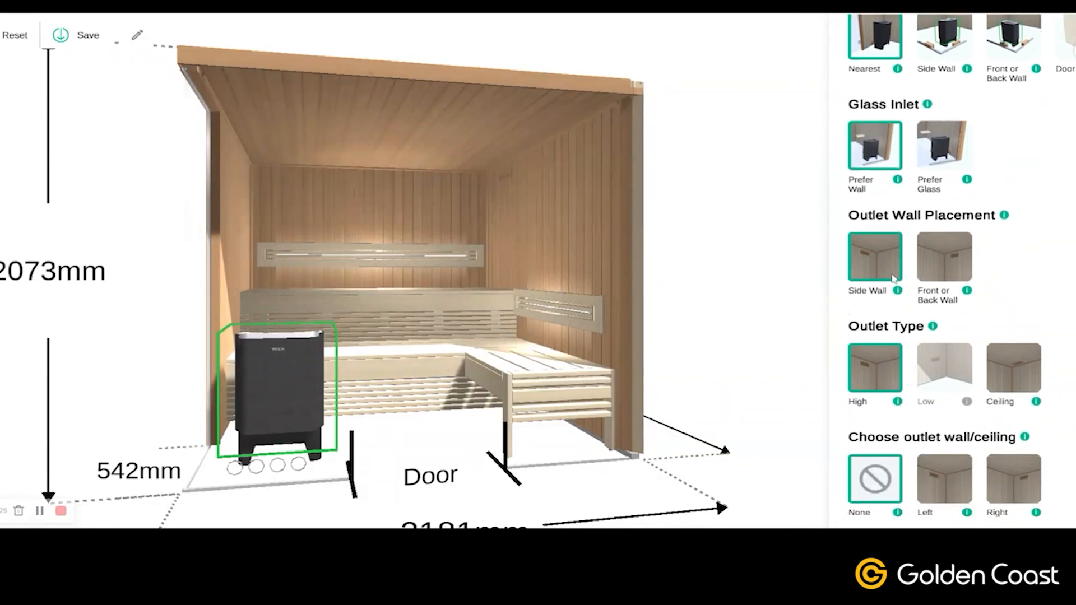
{"action": "scroll", "coordinate": [891, 294], "scroll_direction": "down", "scroll_amount": 2}
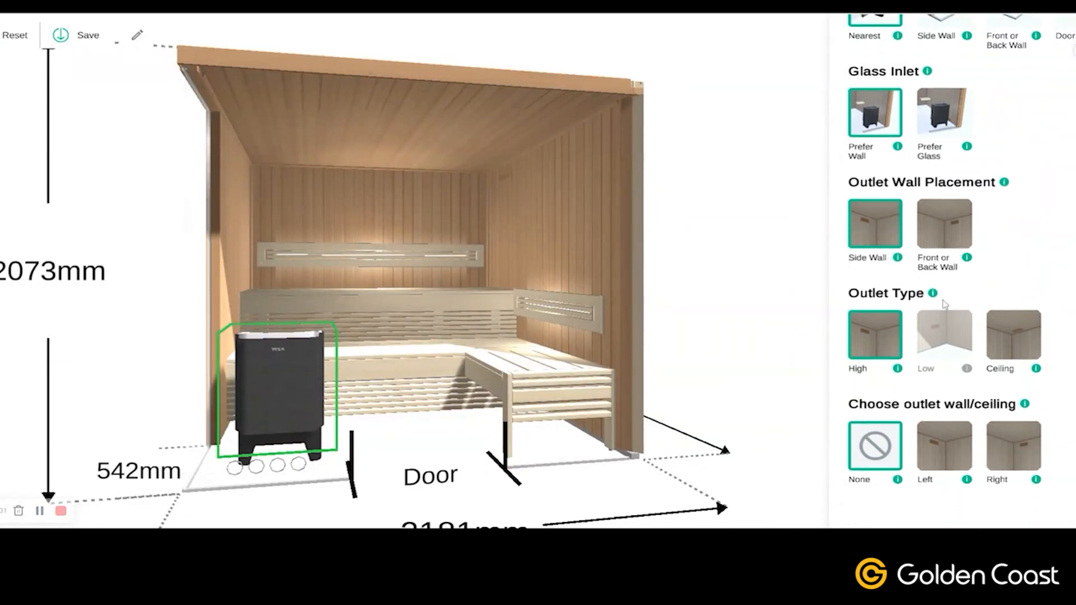
{"action": "scroll", "coordinate": [915, 325], "scroll_direction": "down", "scroll_amount": 1}
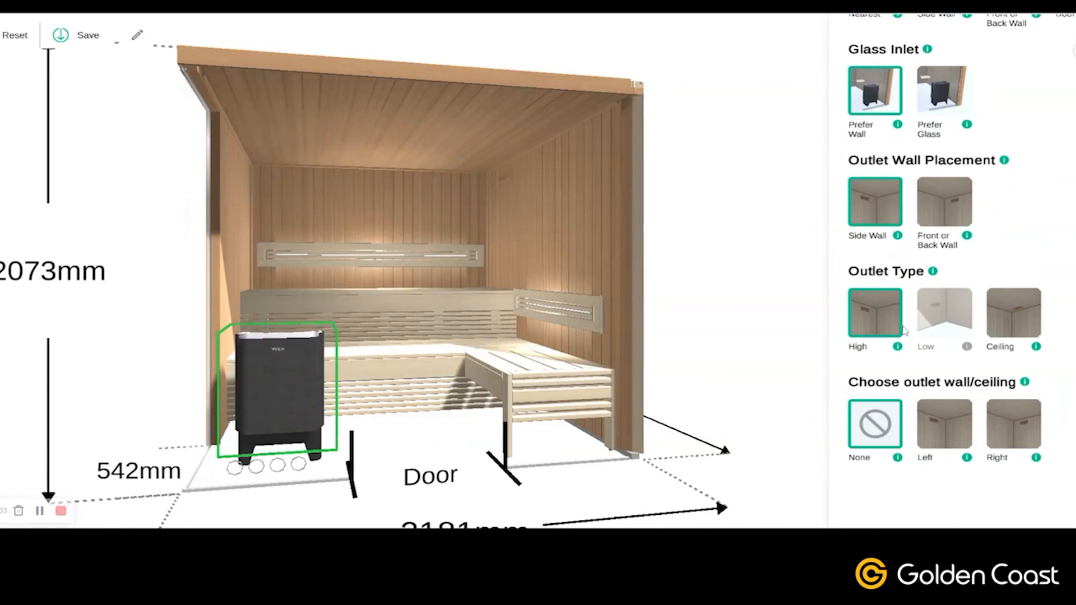
{"action": "left_click", "coordinate": [1018, 315]}
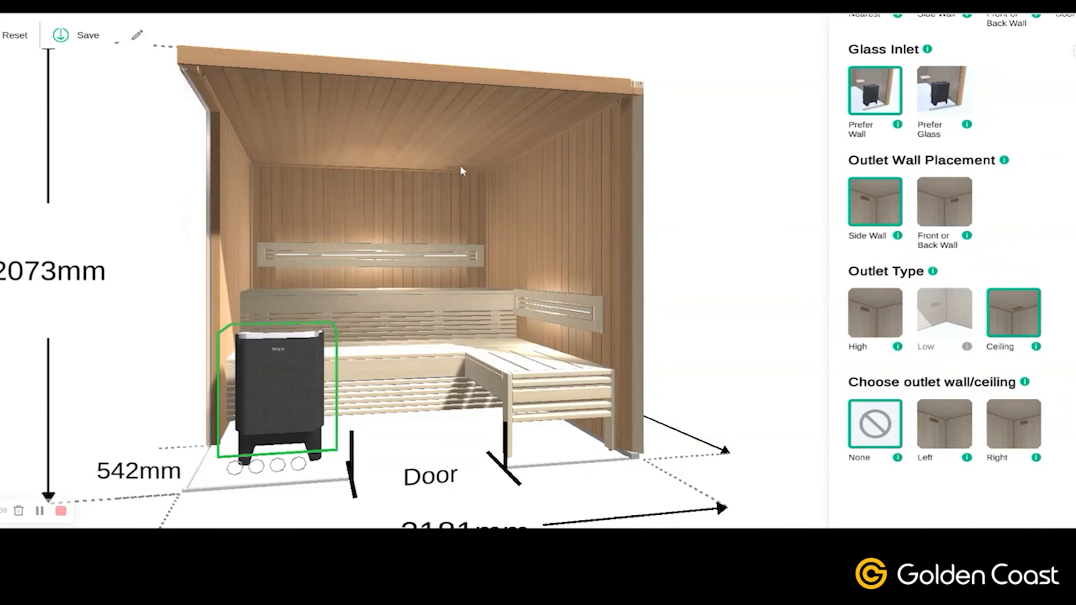
Close the ventilation settings and examine the configured sauna model from the front, sides and back.
{"action": "left_click_drag", "start_coordinate": [722, 204], "coordinate": [489, 289]}
{"action": "scroll", "coordinate": [627, 293], "scroll_direction": "down", "scroll_amount": 5}
{"action": "left_click", "coordinate": [678, 344]}
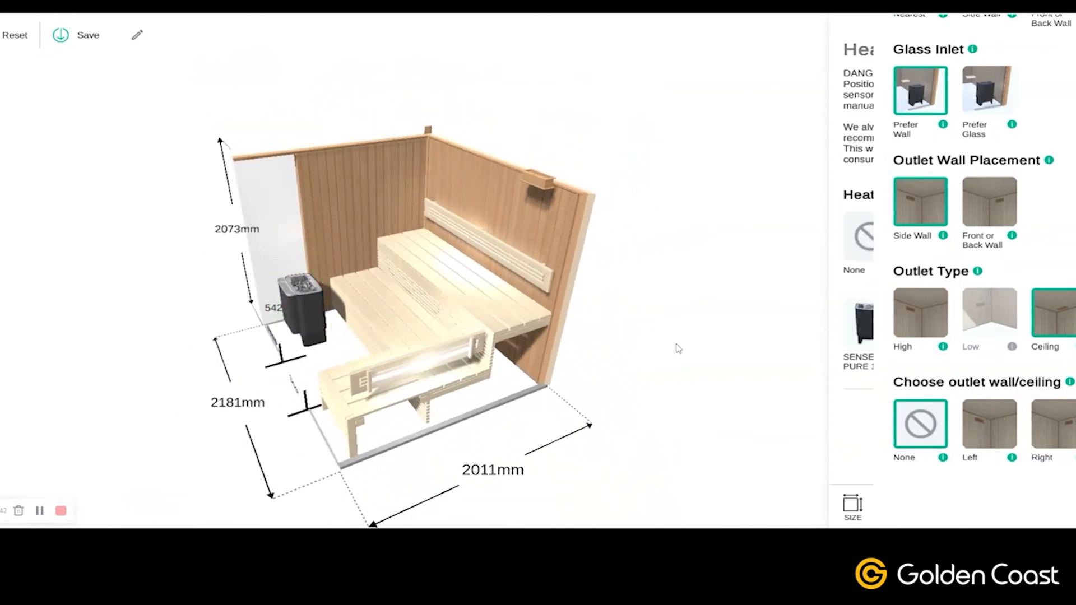
{"action": "left_click_drag", "start_coordinate": [677, 347], "coordinate": [665, 314]}
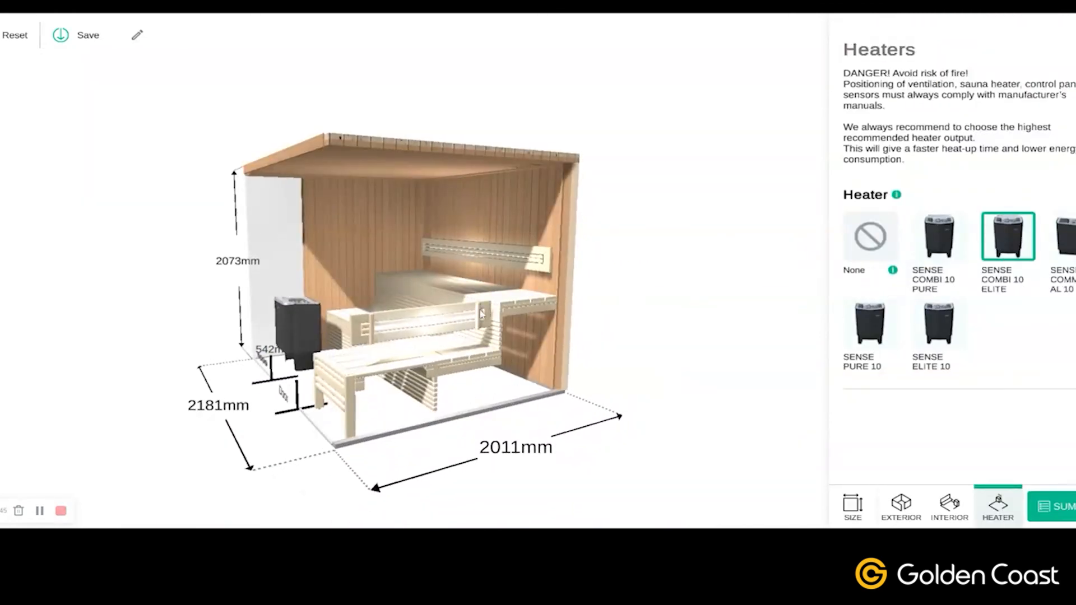
{"action": "left_click_drag", "start_coordinate": [714, 334], "coordinate": [468, 336]}
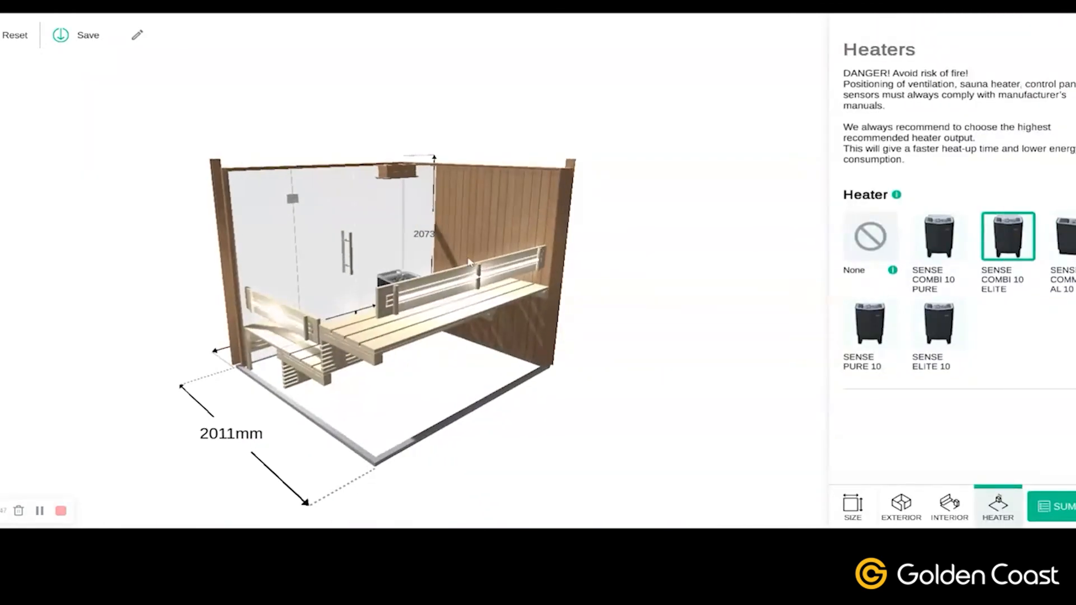
{"action": "left_click_drag", "start_coordinate": [253, 452], "coordinate": [606, 437]}
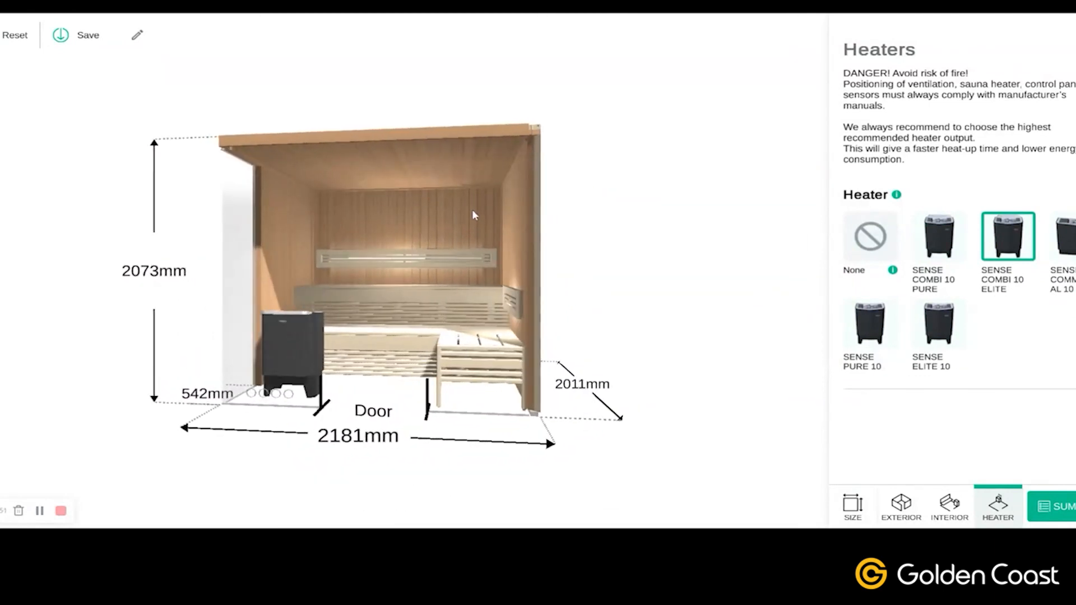
{"action": "left_click_drag", "start_coordinate": [420, 466], "coordinate": [471, 471]}
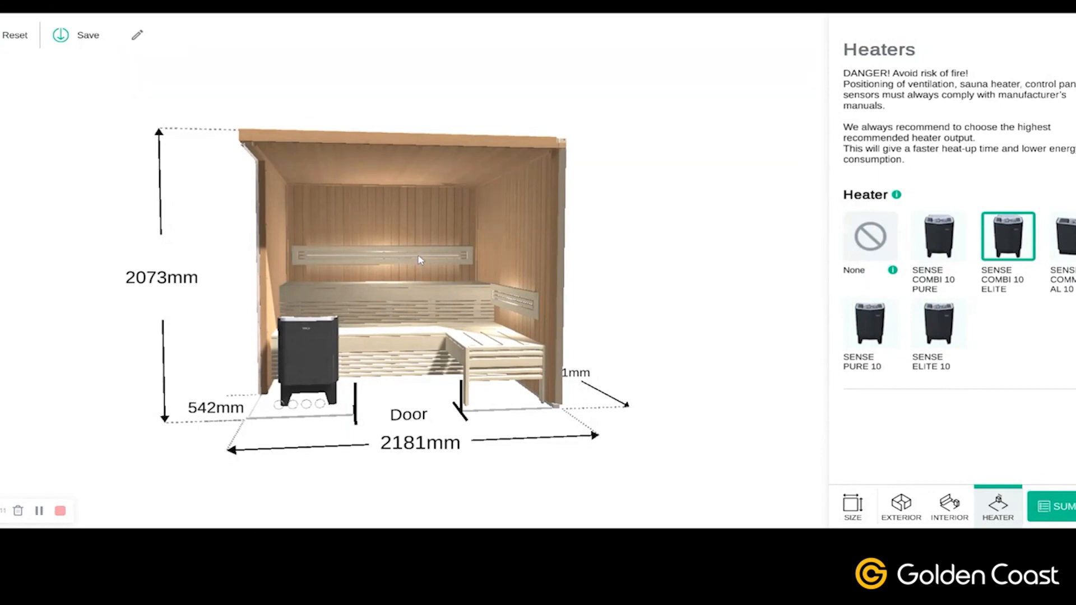
{"action": "left_click_drag", "start_coordinate": [655, 314], "coordinate": [641, 315]}
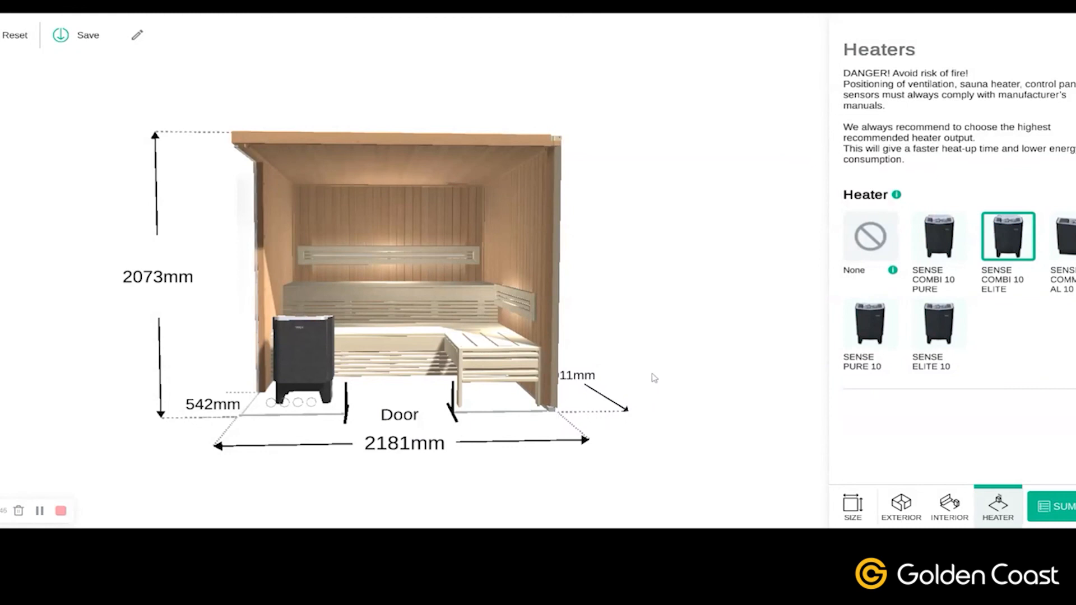
{"action": "scroll", "coordinate": [650, 375], "scroll_direction": "down", "scroll_amount": 3}
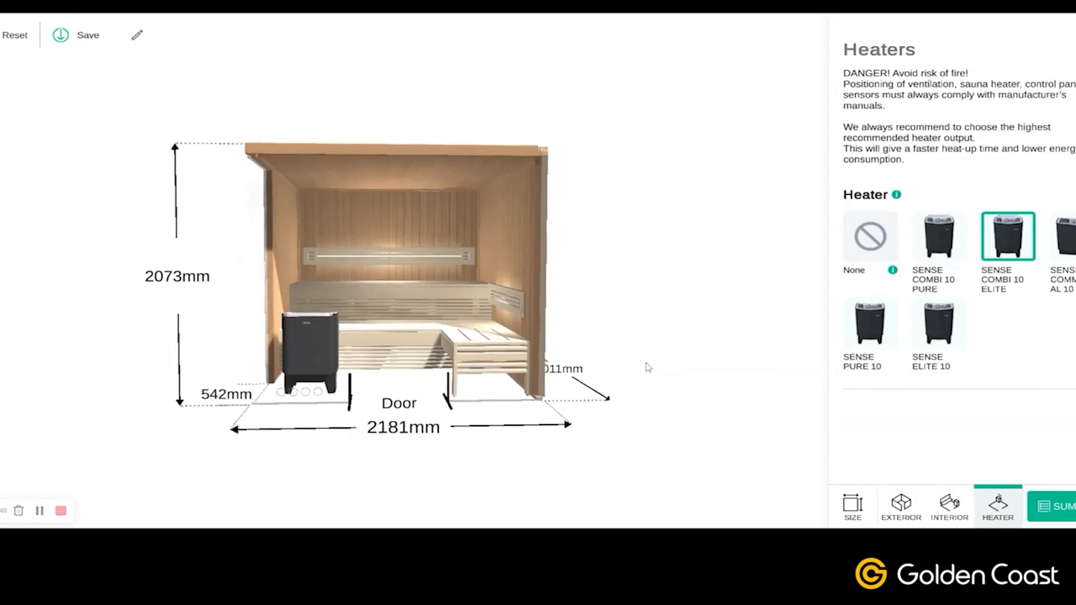
{"action": "left_click_drag", "start_coordinate": [633, 415], "coordinate": [548, 423]}
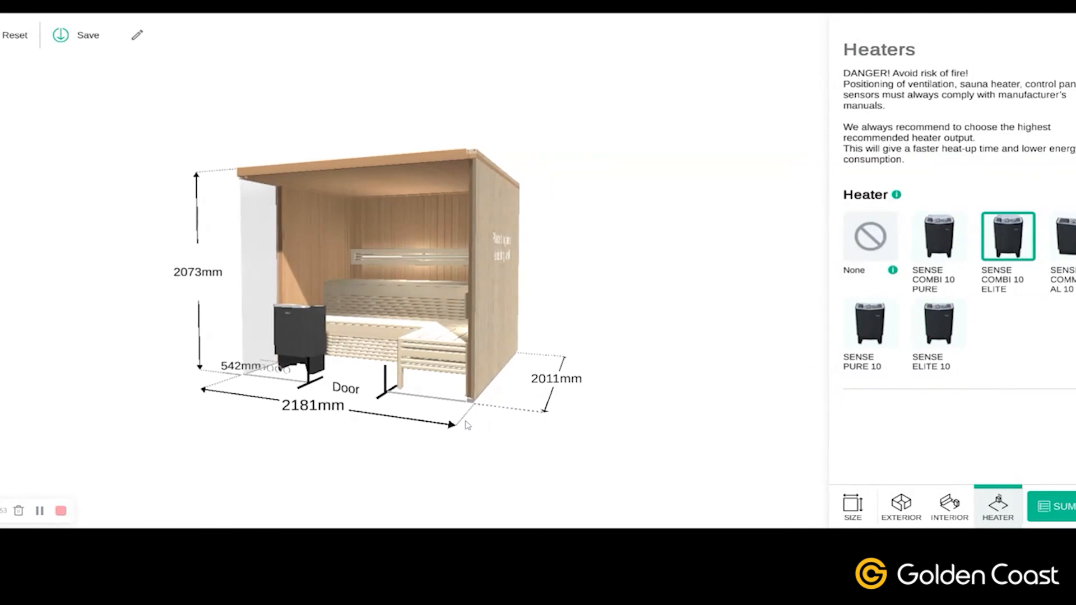
{"action": "left_click_drag", "start_coordinate": [413, 425], "coordinate": [531, 427]}
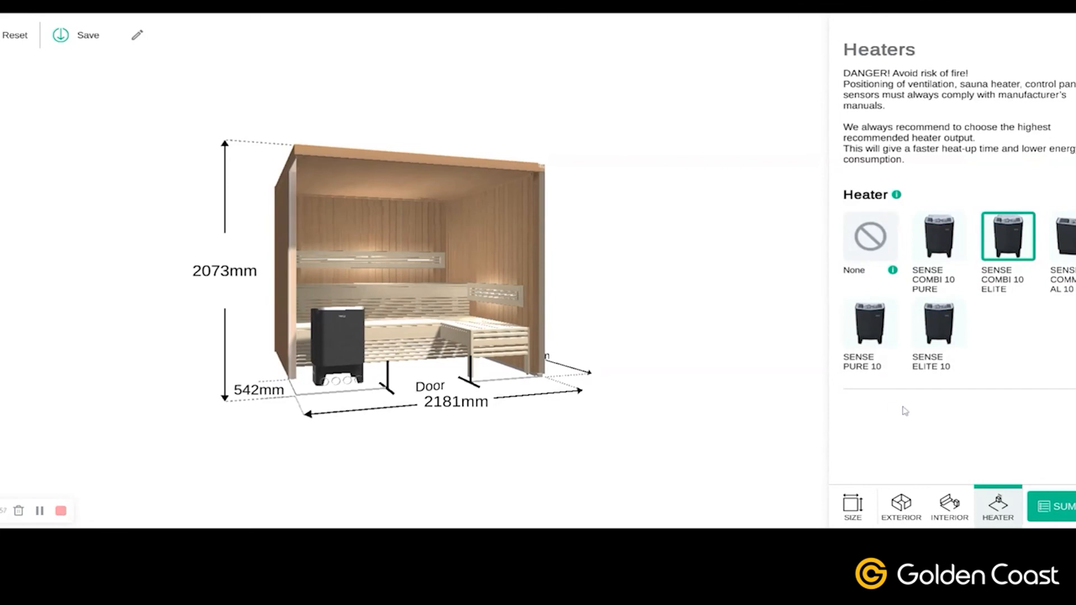
Review the configuration summary from the size details through Bench 3 and export it to PDF.
{"action": "left_click", "coordinate": [1059, 507]}
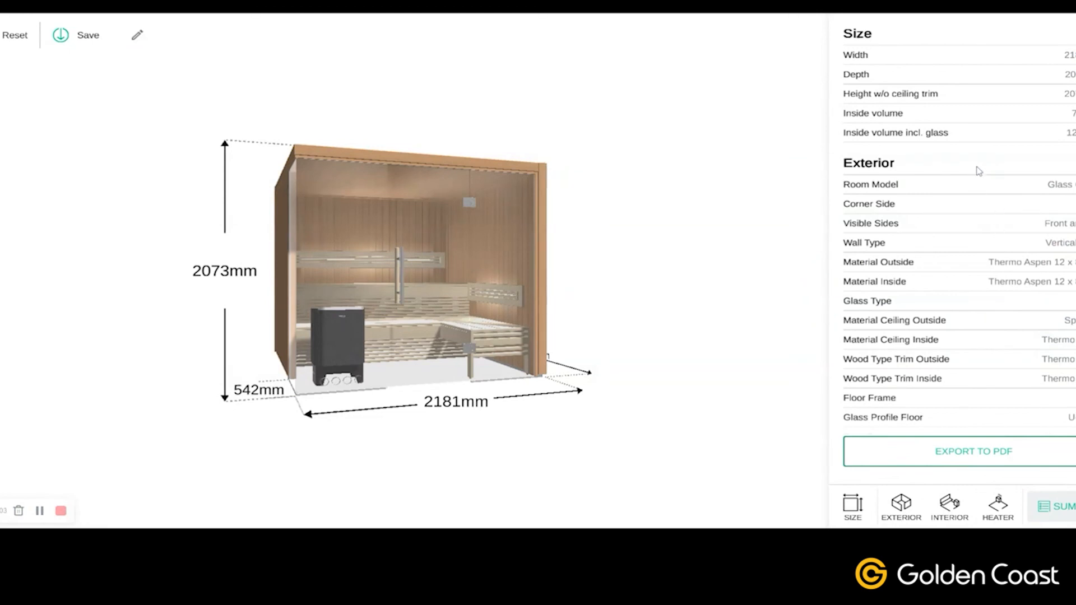
{"action": "scroll", "coordinate": [979, 171], "scroll_direction": "down", "scroll_amount": 1}
{"action": "scroll", "coordinate": [979, 171], "scroll_direction": "down", "scroll_amount": 5}
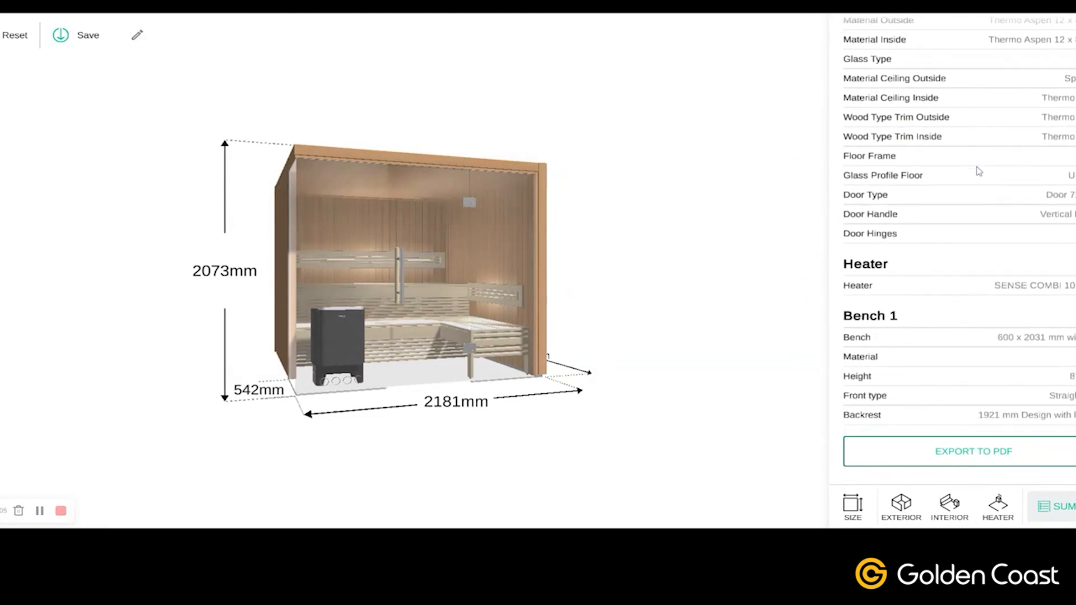
{"action": "scroll", "coordinate": [979, 171], "scroll_direction": "down", "scroll_amount": 4}
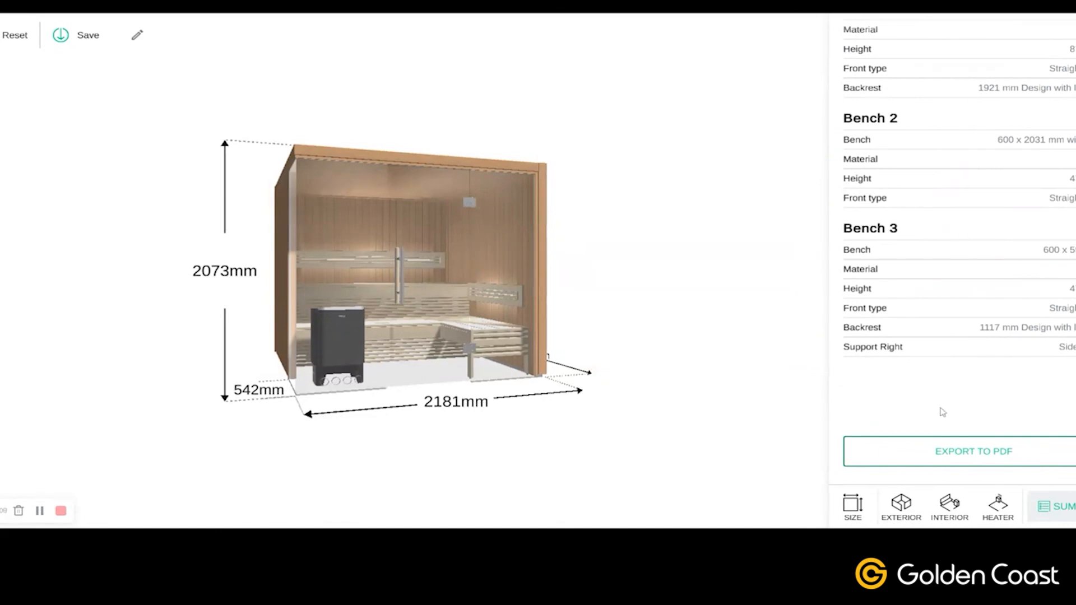
{"action": "left_click", "coordinate": [966, 459]}
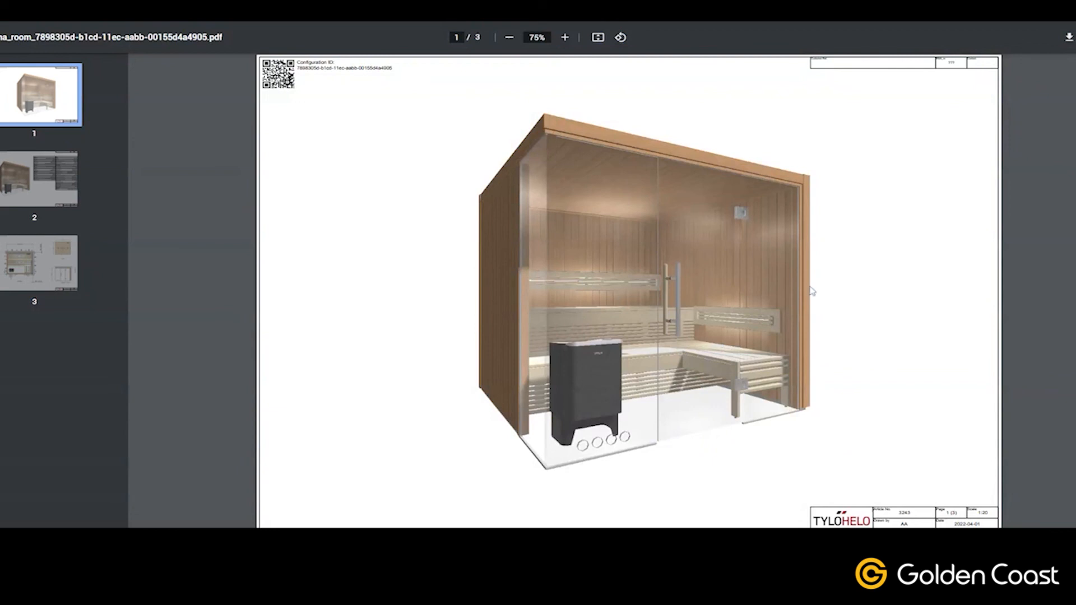
Examine the exported PDF's specification table and dimensioned plan drawings, looking back through all three pages.
{"action": "left_click", "coordinate": [74, 204]}
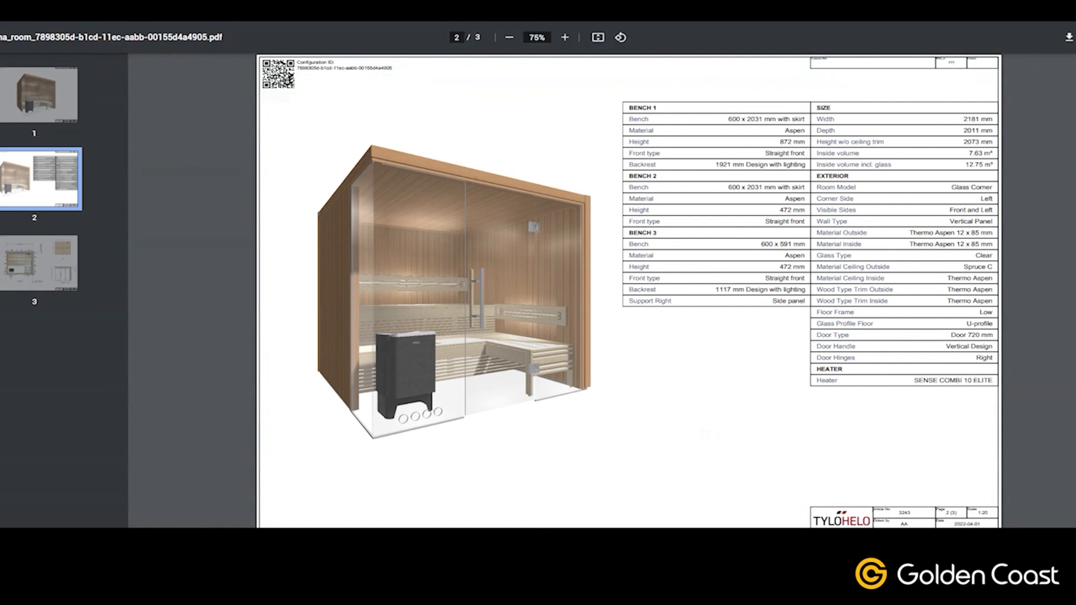
{"action": "left_click", "coordinate": [20, 287]}
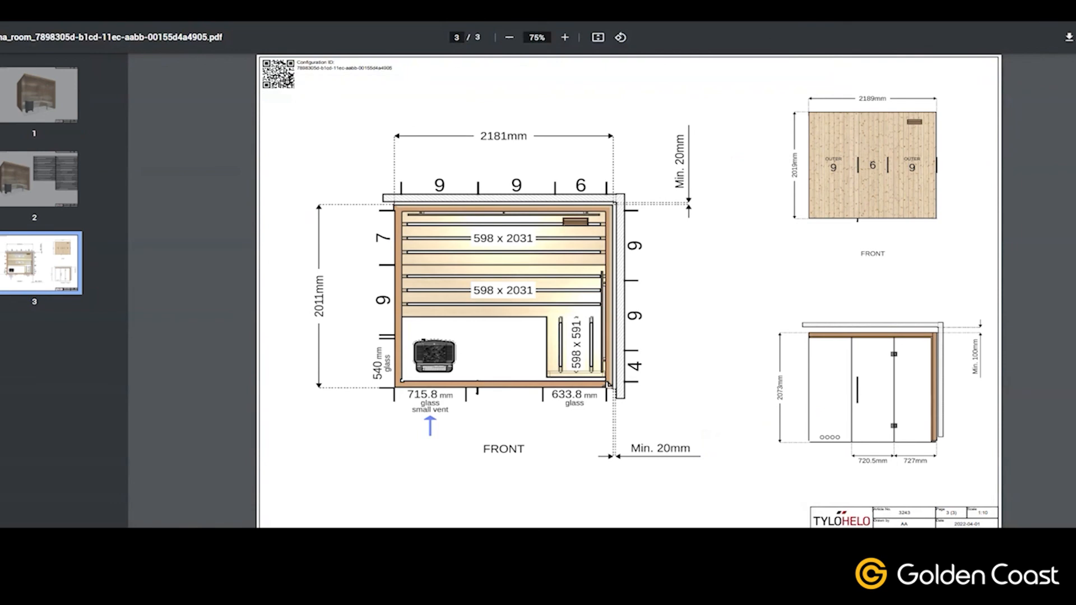
{"action": "scroll", "coordinate": [971, 308], "scroll_direction": "up", "scroll_amount": 5}
{"action": "scroll", "coordinate": [971, 308], "scroll_direction": "up", "scroll_amount": 5}
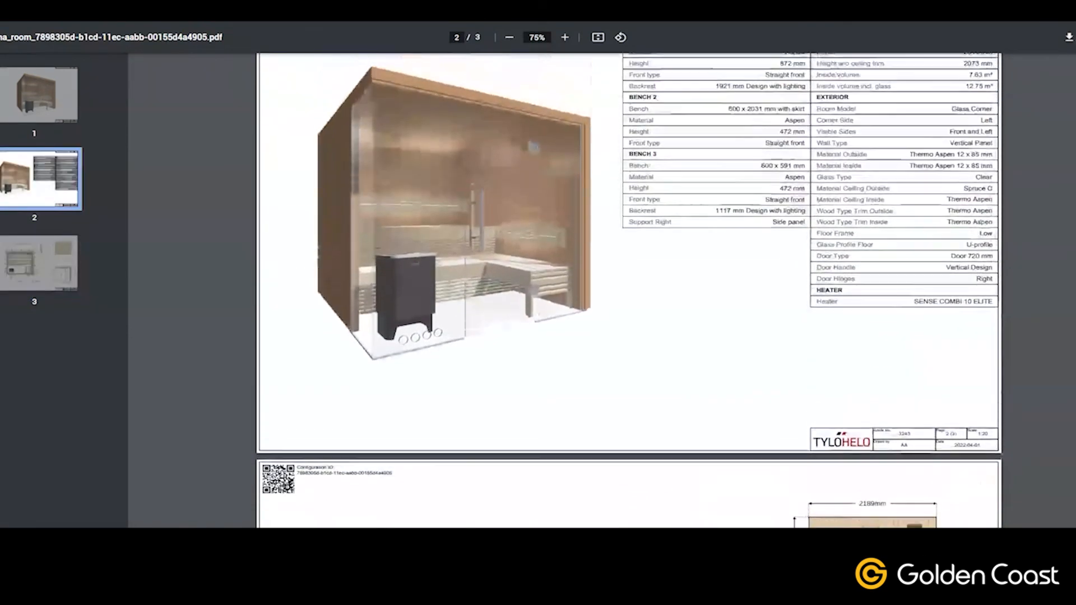
{"action": "scroll", "coordinate": [629, 291], "scroll_direction": "up", "scroll_amount": 3}
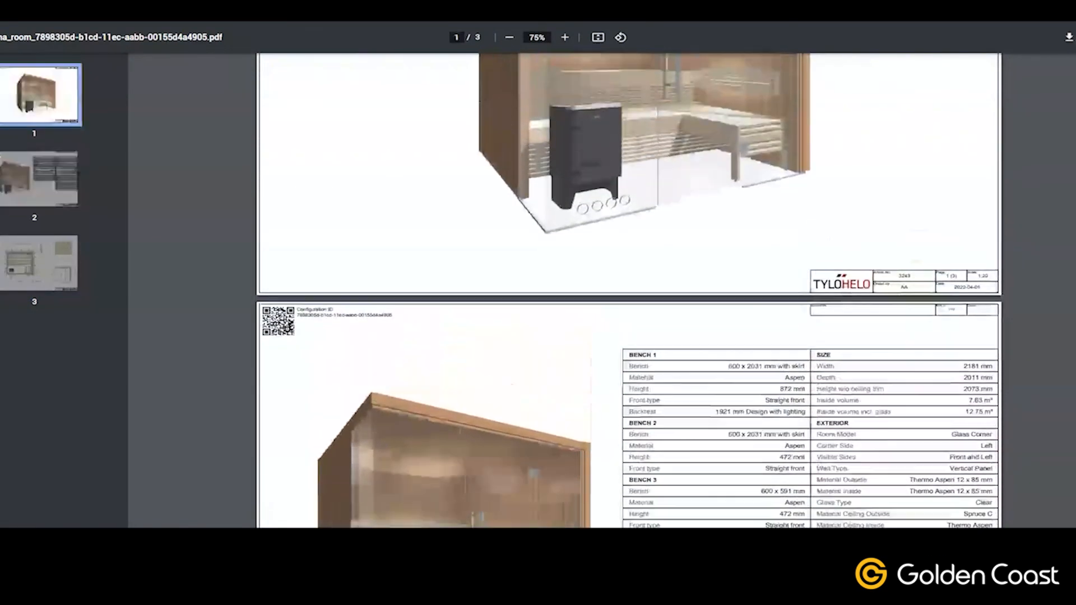
{"action": "scroll", "coordinate": [629, 292], "scroll_direction": "down", "scroll_amount": 9}
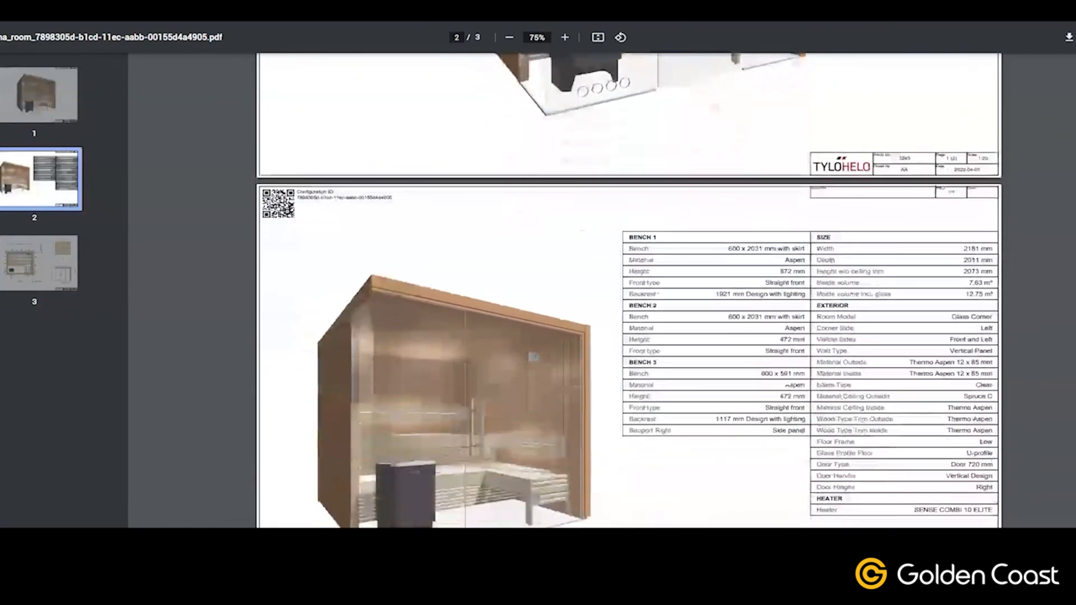
{"action": "scroll", "coordinate": [629, 292], "scroll_direction": "down", "scroll_amount": 5}
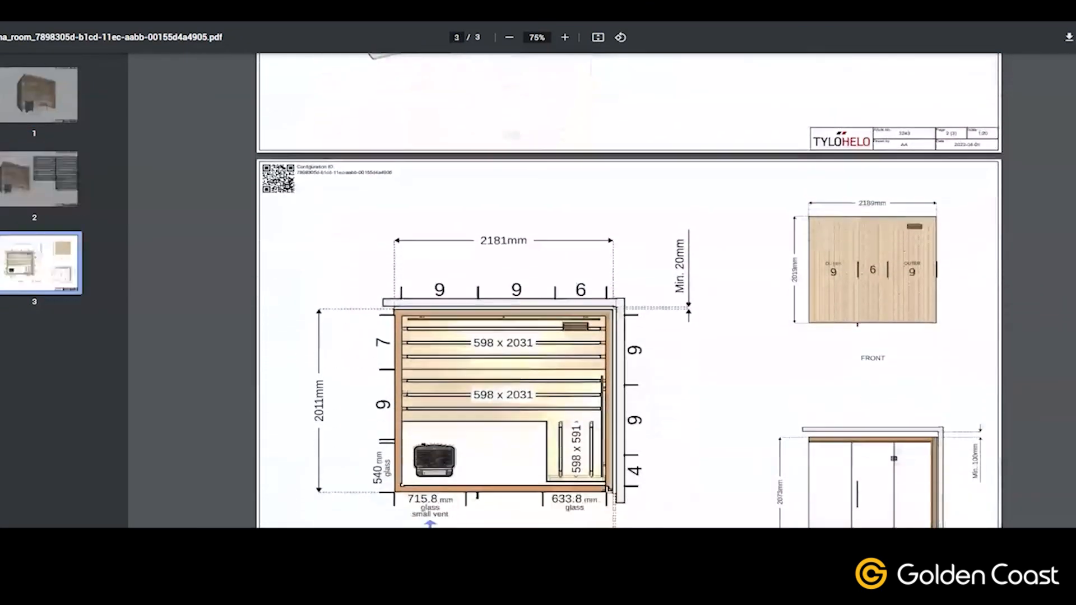